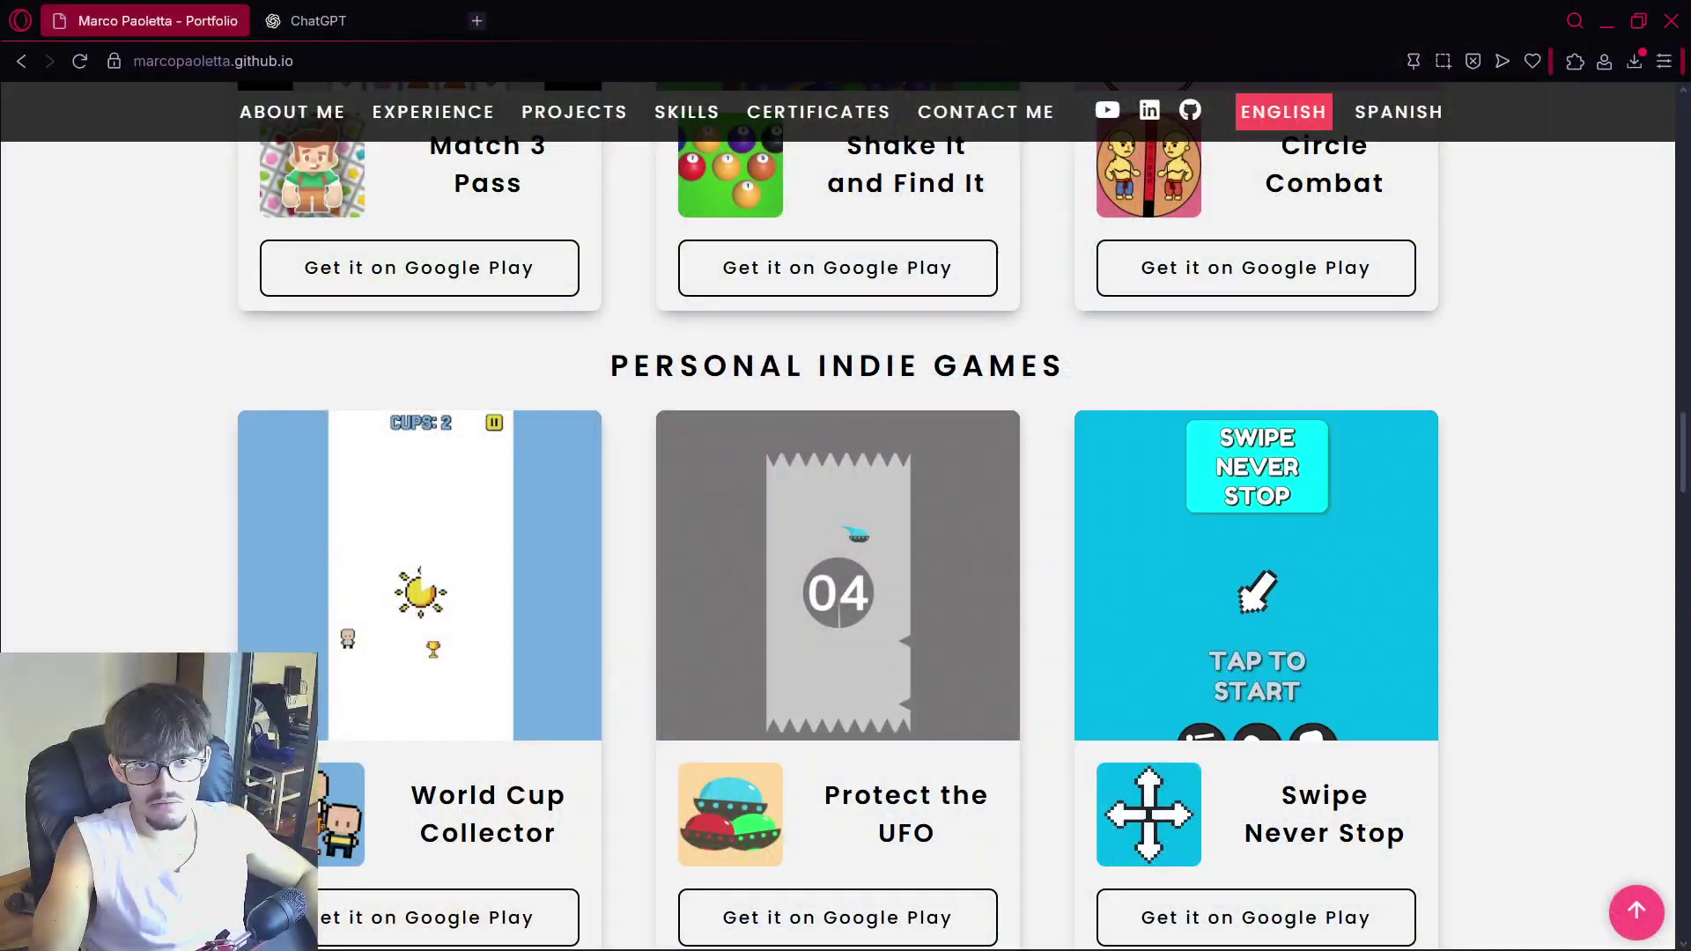
# Scroll through the portfolio's experience cards, Zenva CEO testimonial and projects sections
pyautogui.scroll(15, 491, 627)
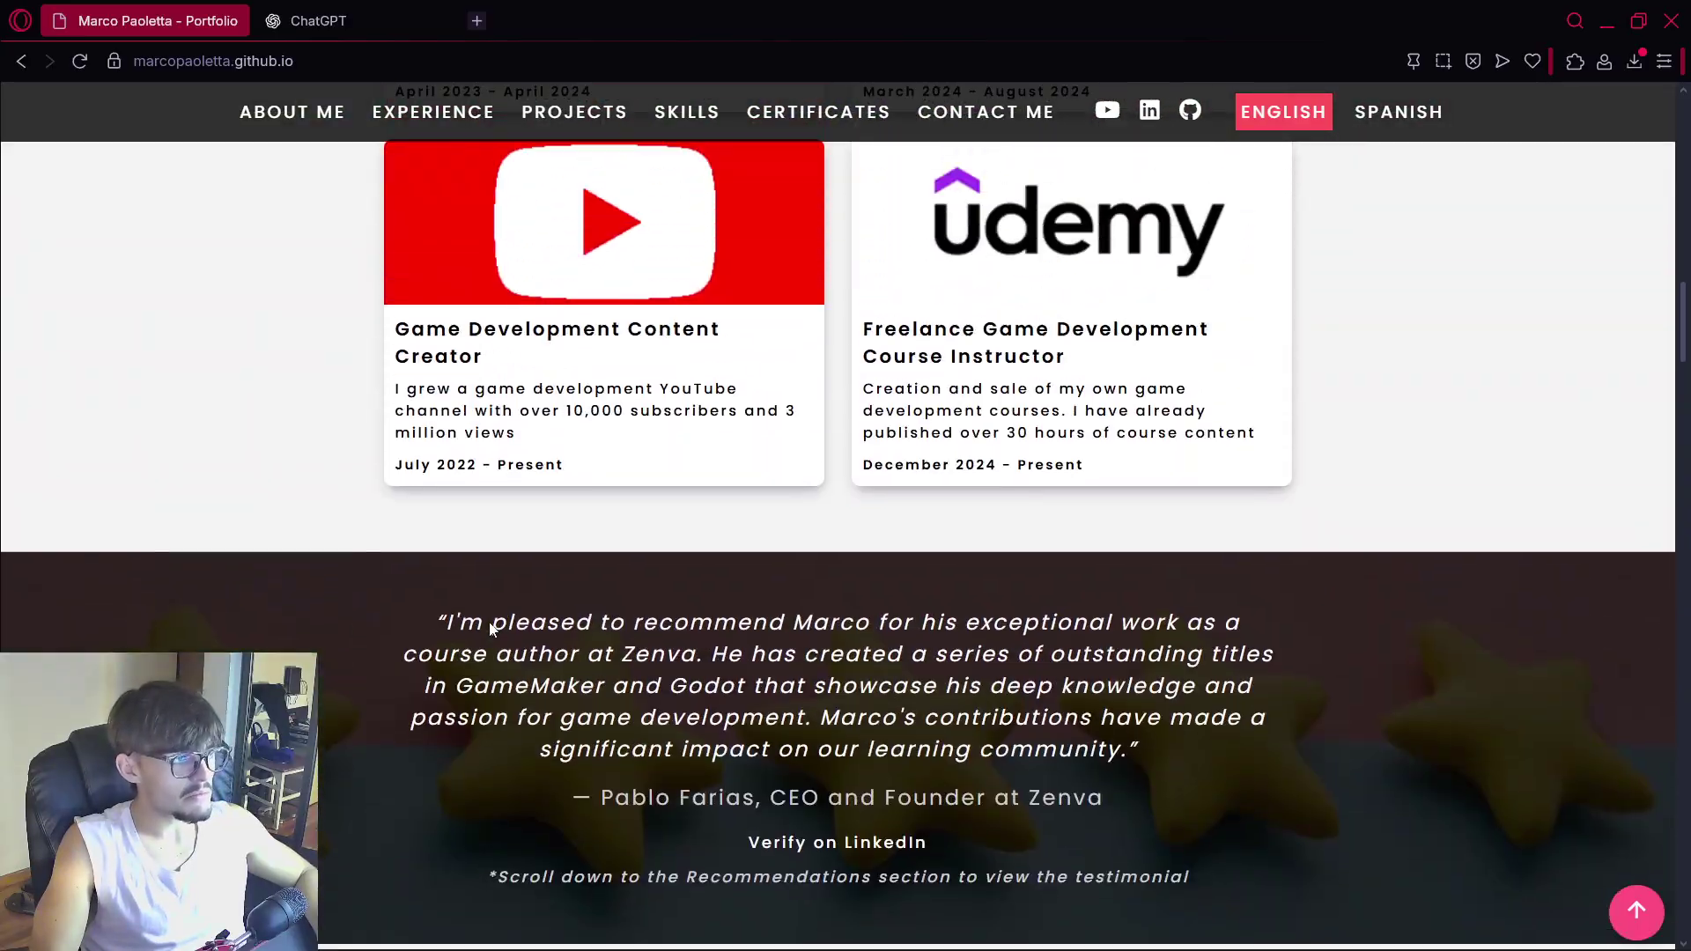
pyautogui.scroll(-10, 489, 625)
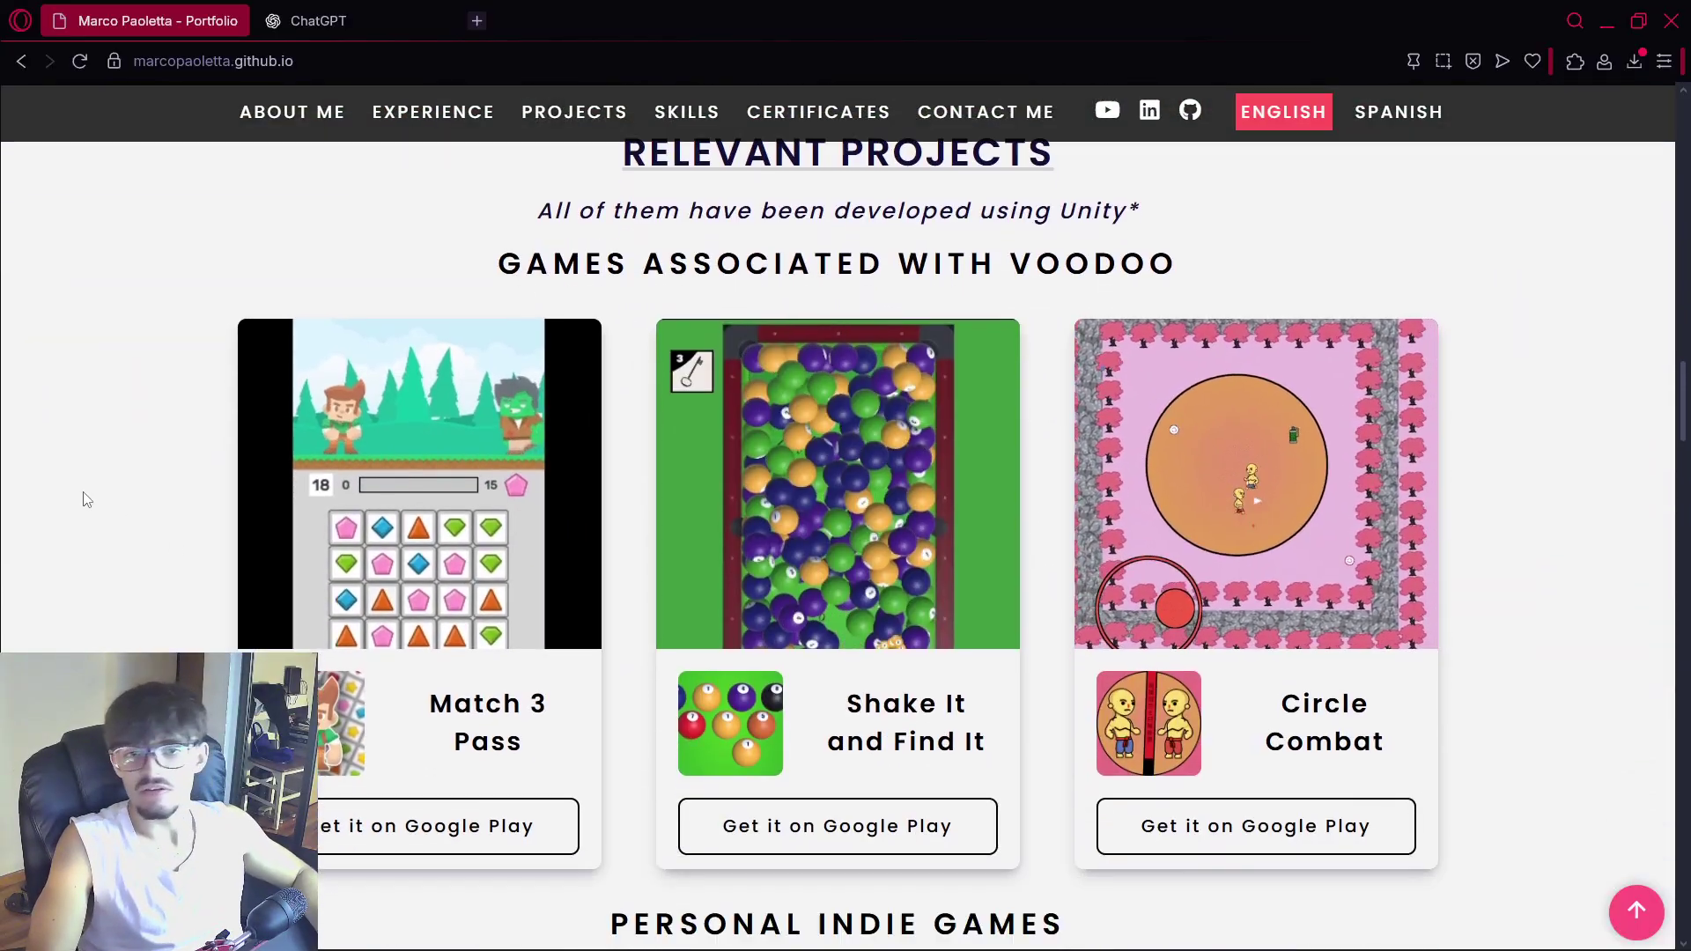
pyautogui.scroll(-3, 88, 499)
pyautogui.scroll(7, 87, 499)
pyautogui.scroll(-3, 88, 500)
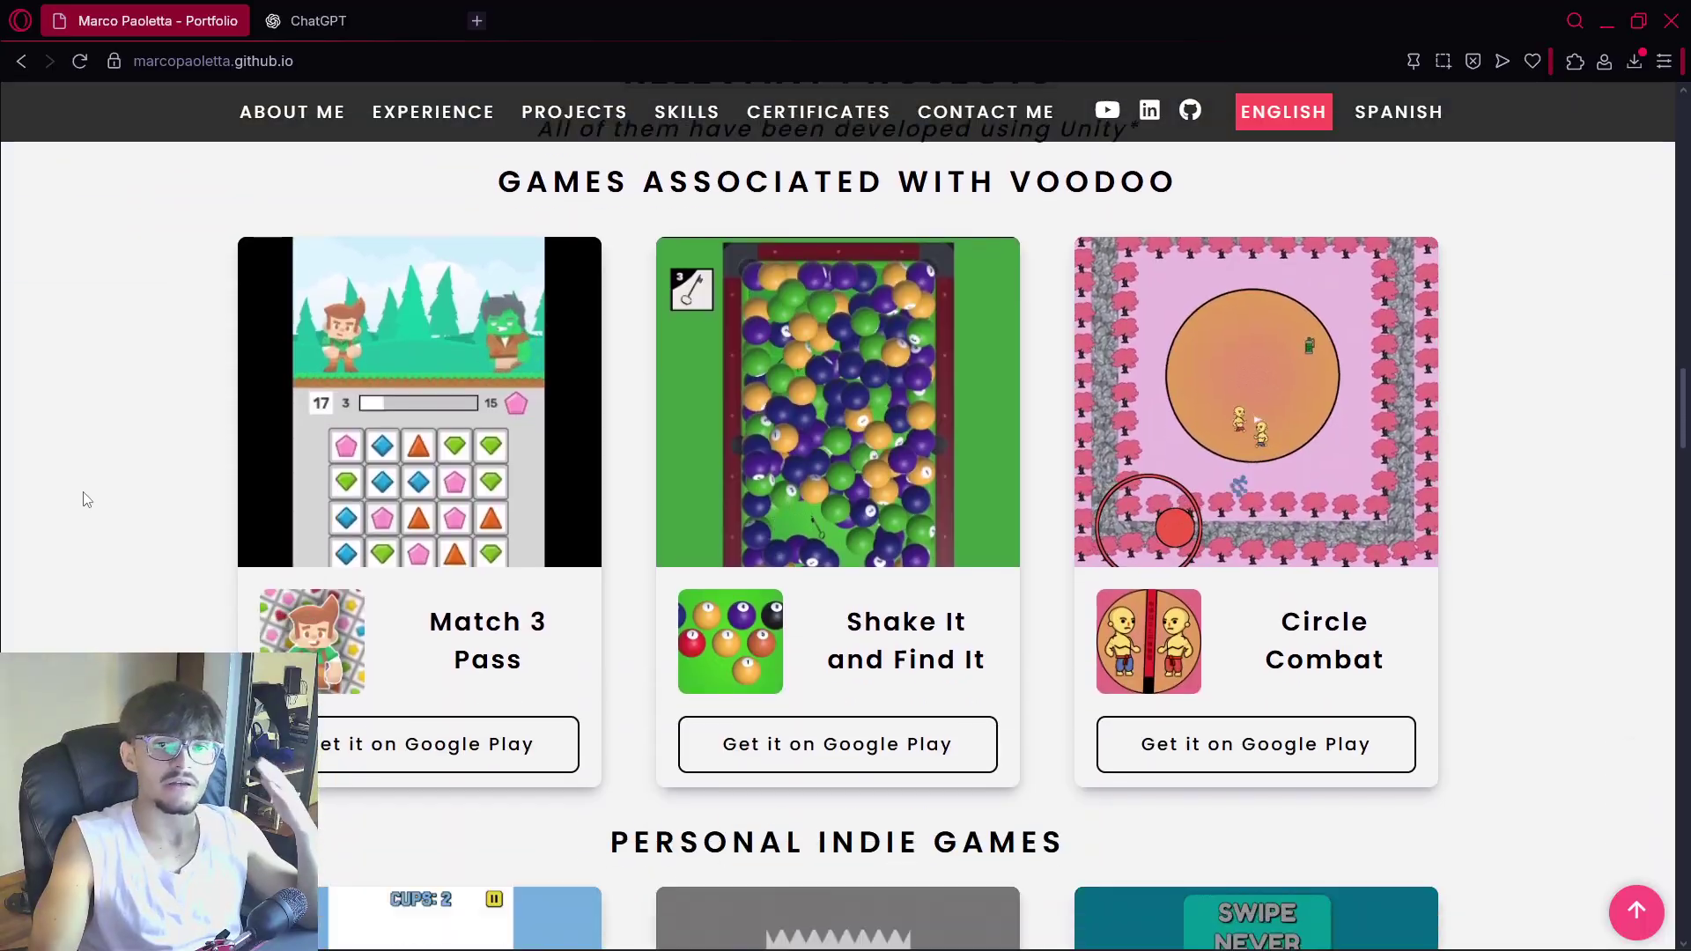
pyautogui.scroll(-10, 87, 499)
pyautogui.scroll(15, 84, 502)
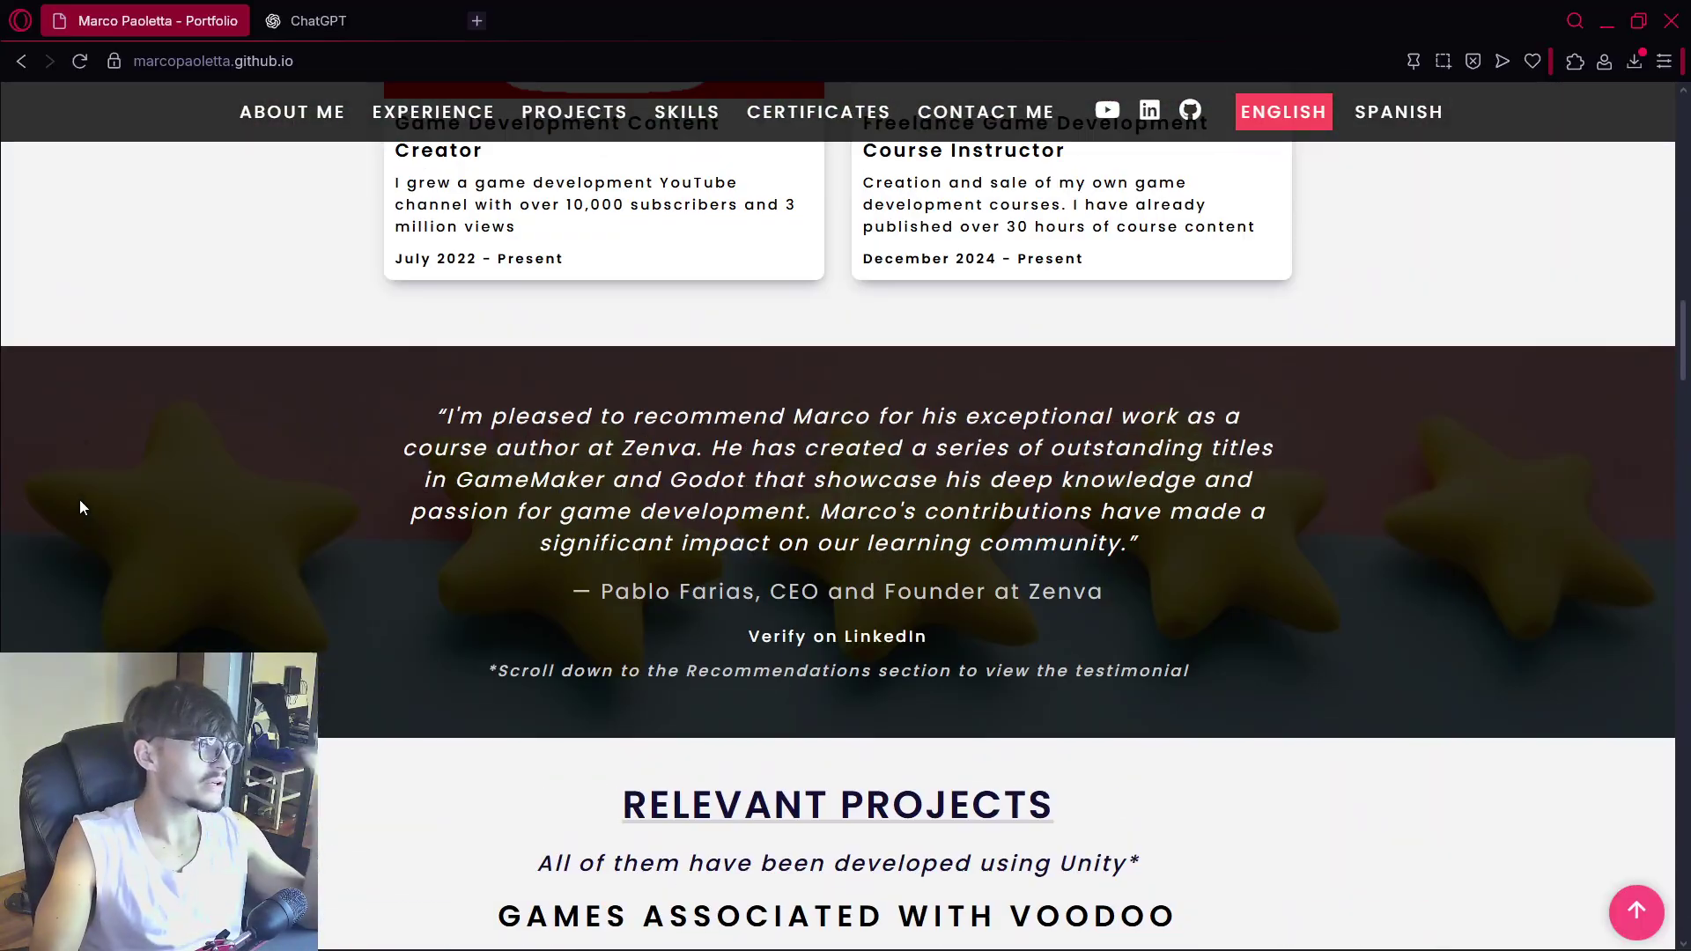
pyautogui.scroll(6, 83, 511)
pyautogui.scroll(-1, 302, 479)
pyautogui.scroll(1, 260, 476)
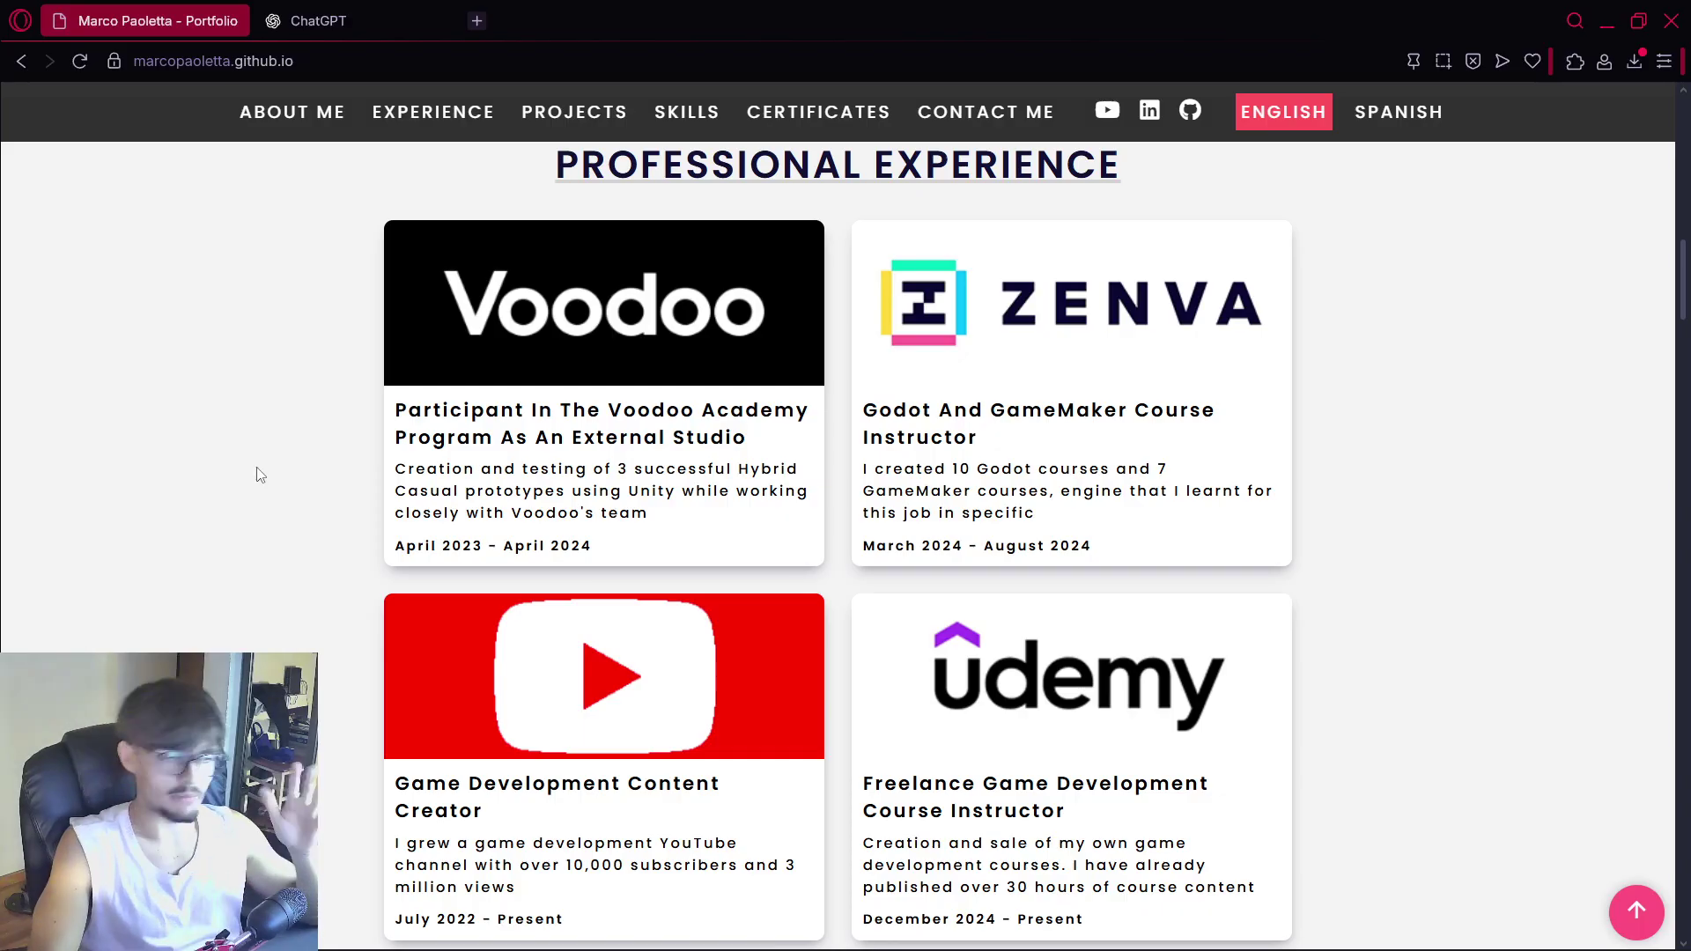
pyautogui.scroll(-5, 370, 451)
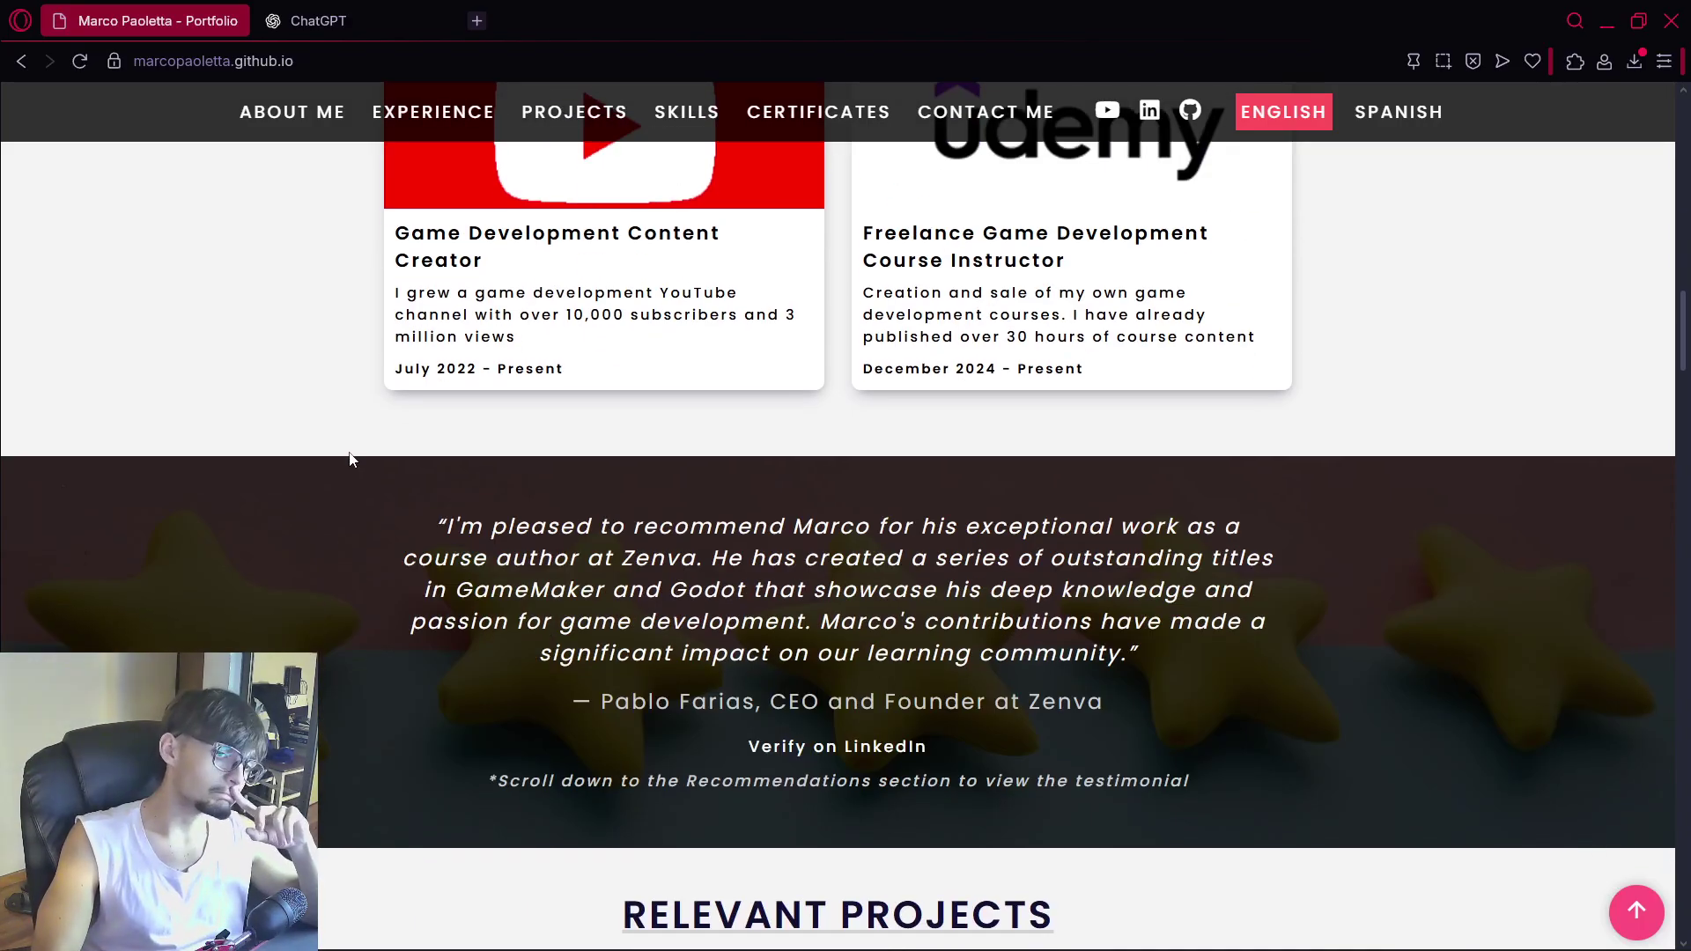
# Switch to the ChatGPT tab and bring up the Windows Start menu
pyautogui.click(317, 21)
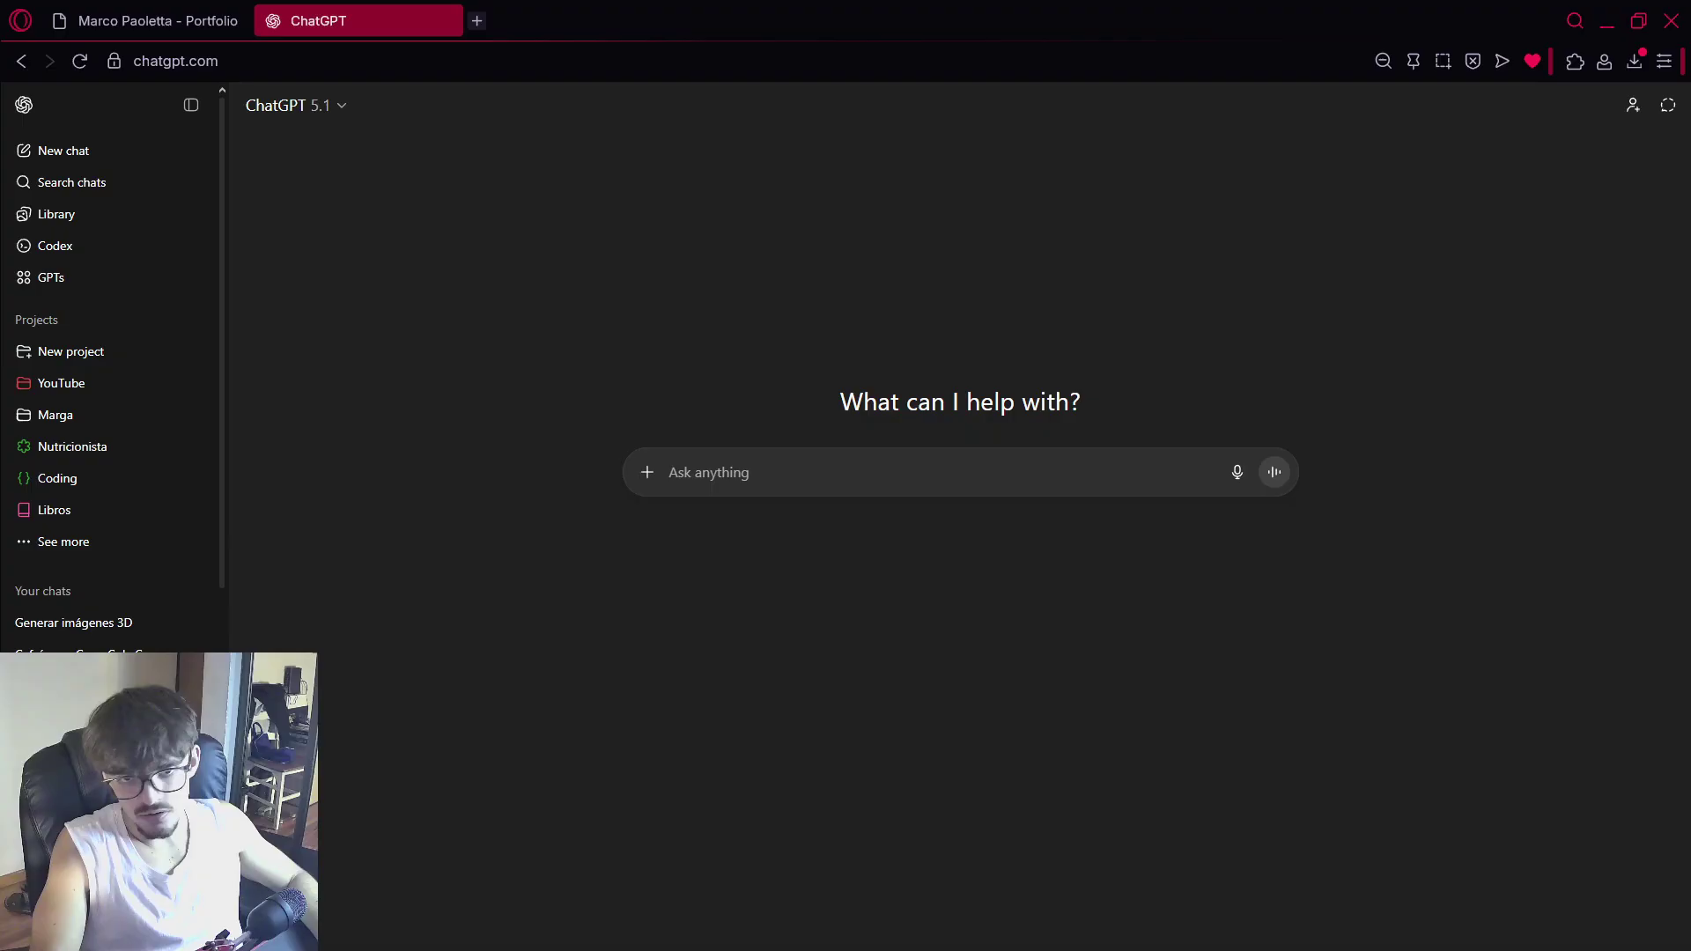
pyautogui.press('super')
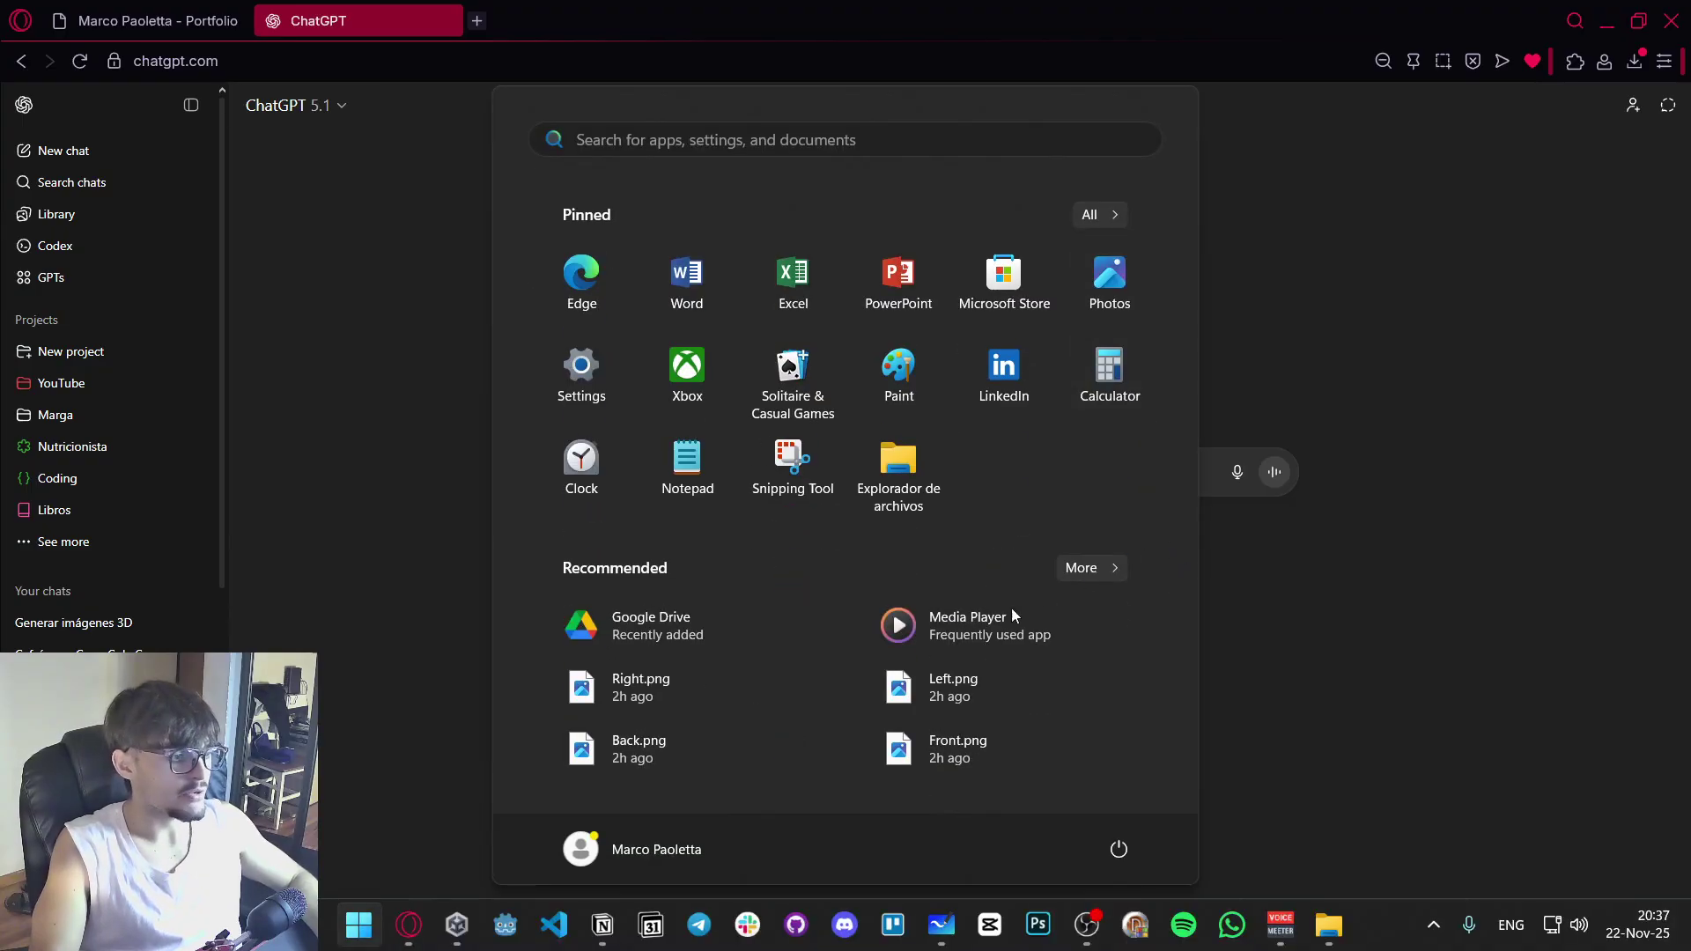
# Start a new blank-canvas board in Microsoft Whiteboard
pyautogui.click(940, 939)
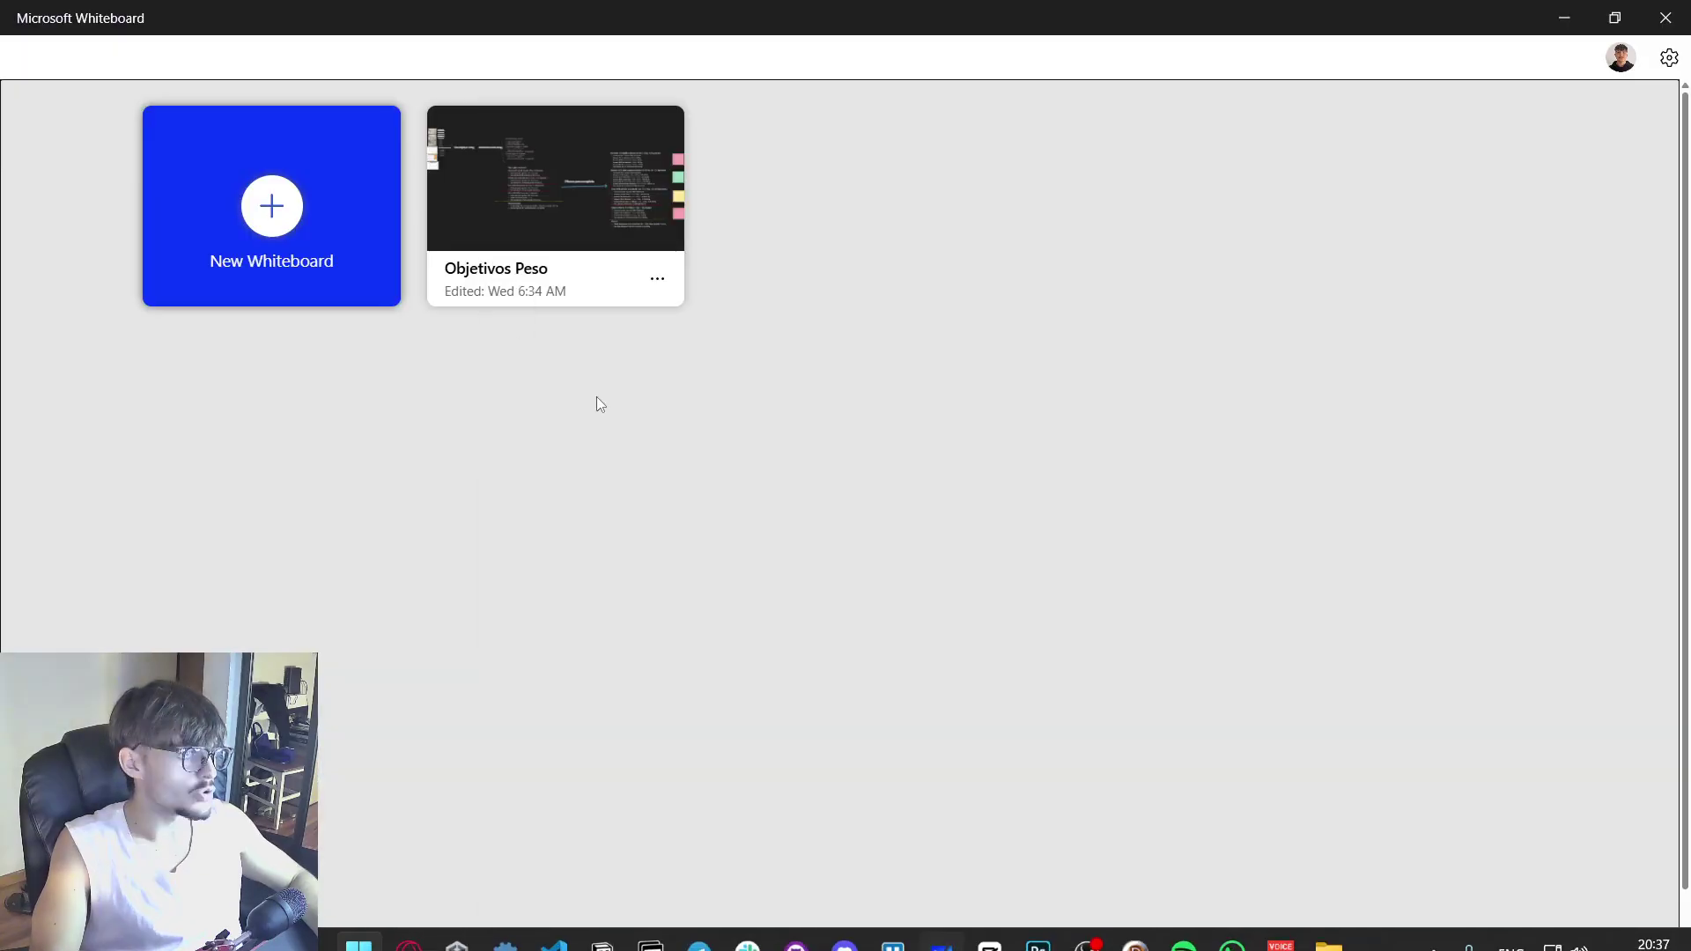
pyautogui.click(238, 183)
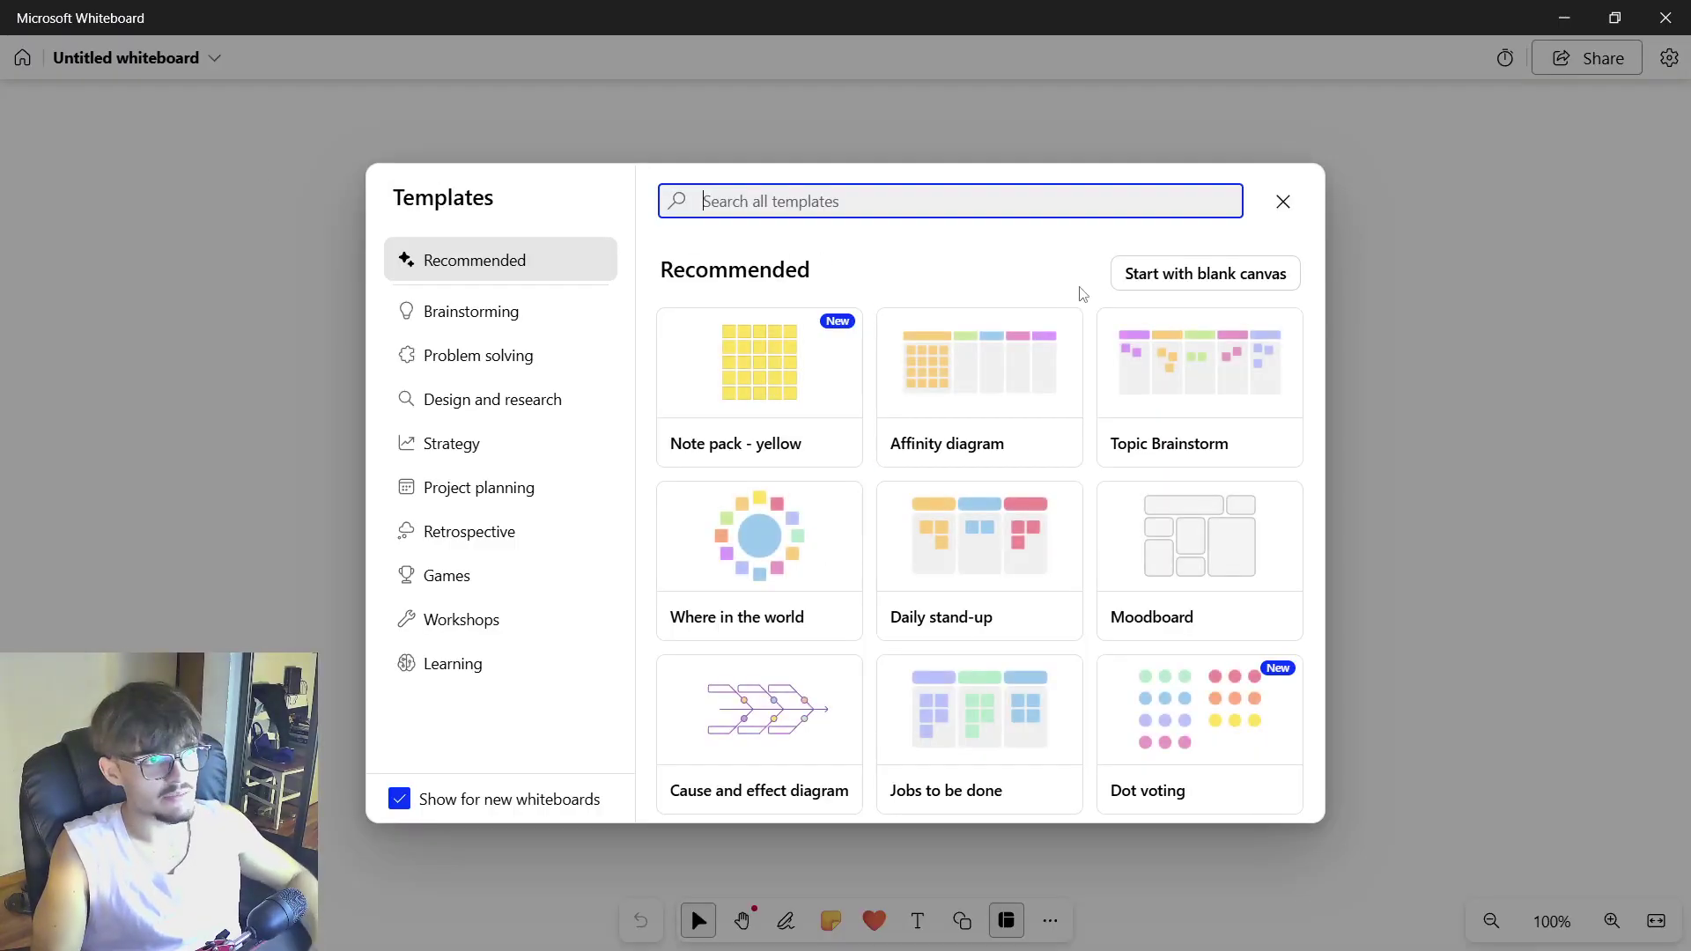
pyautogui.click(1219, 282)
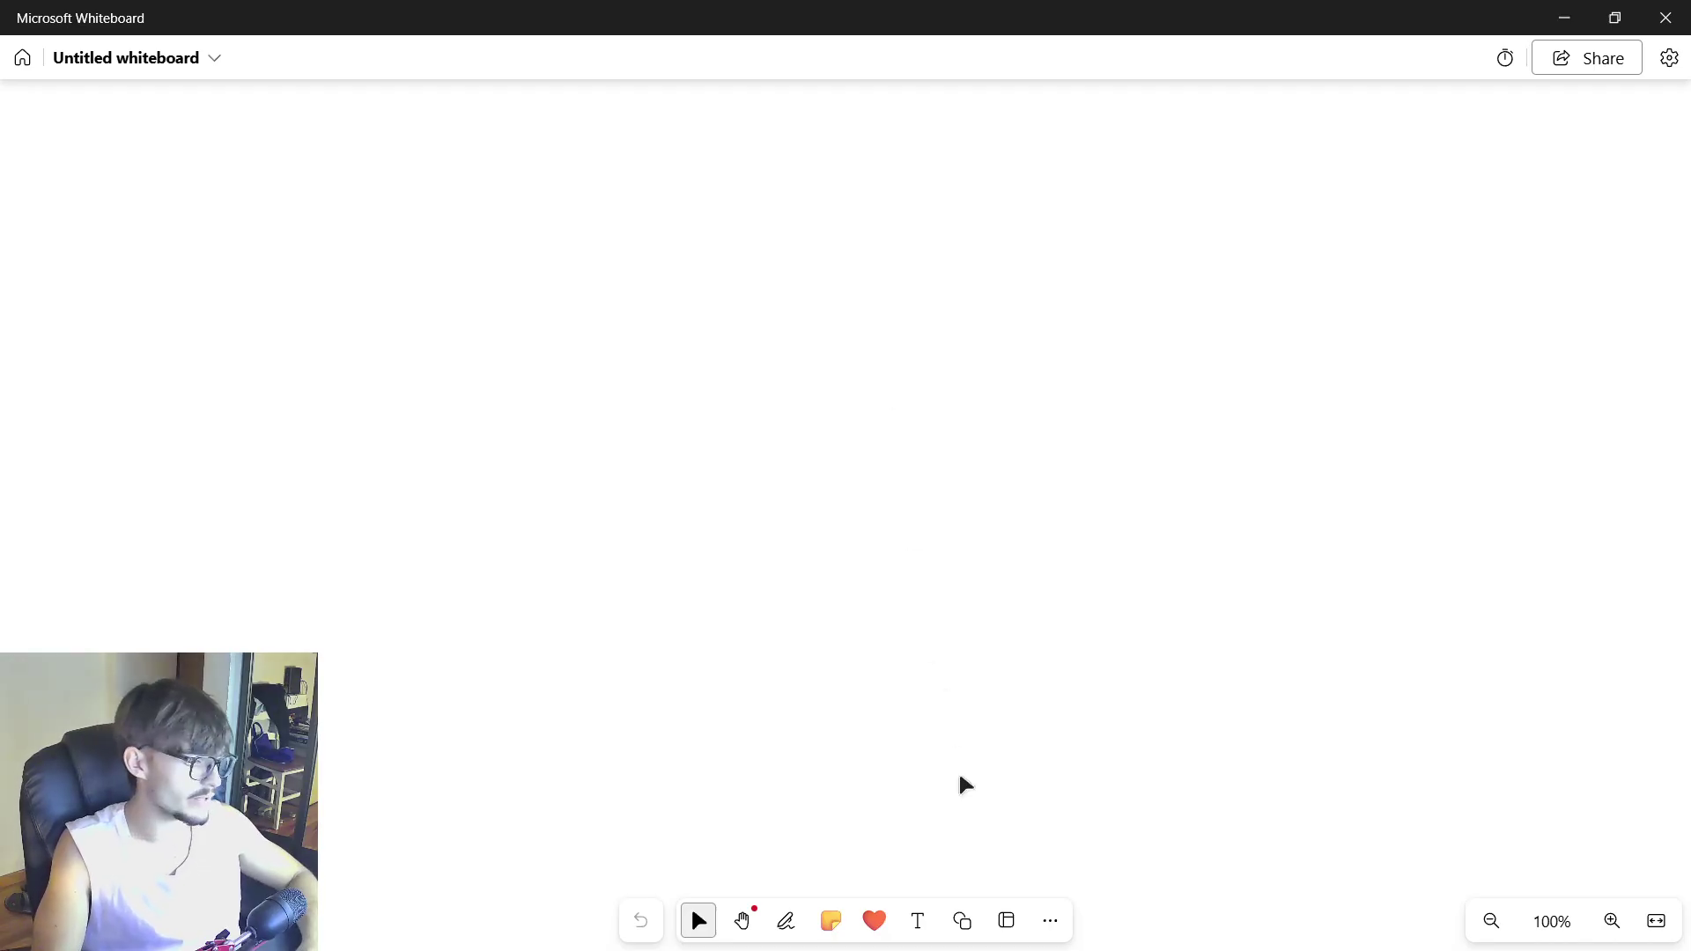
# Add a text box reading "1) Idea" and enlarge it
pyautogui.click(918, 920)
pyautogui.click(874, 920)
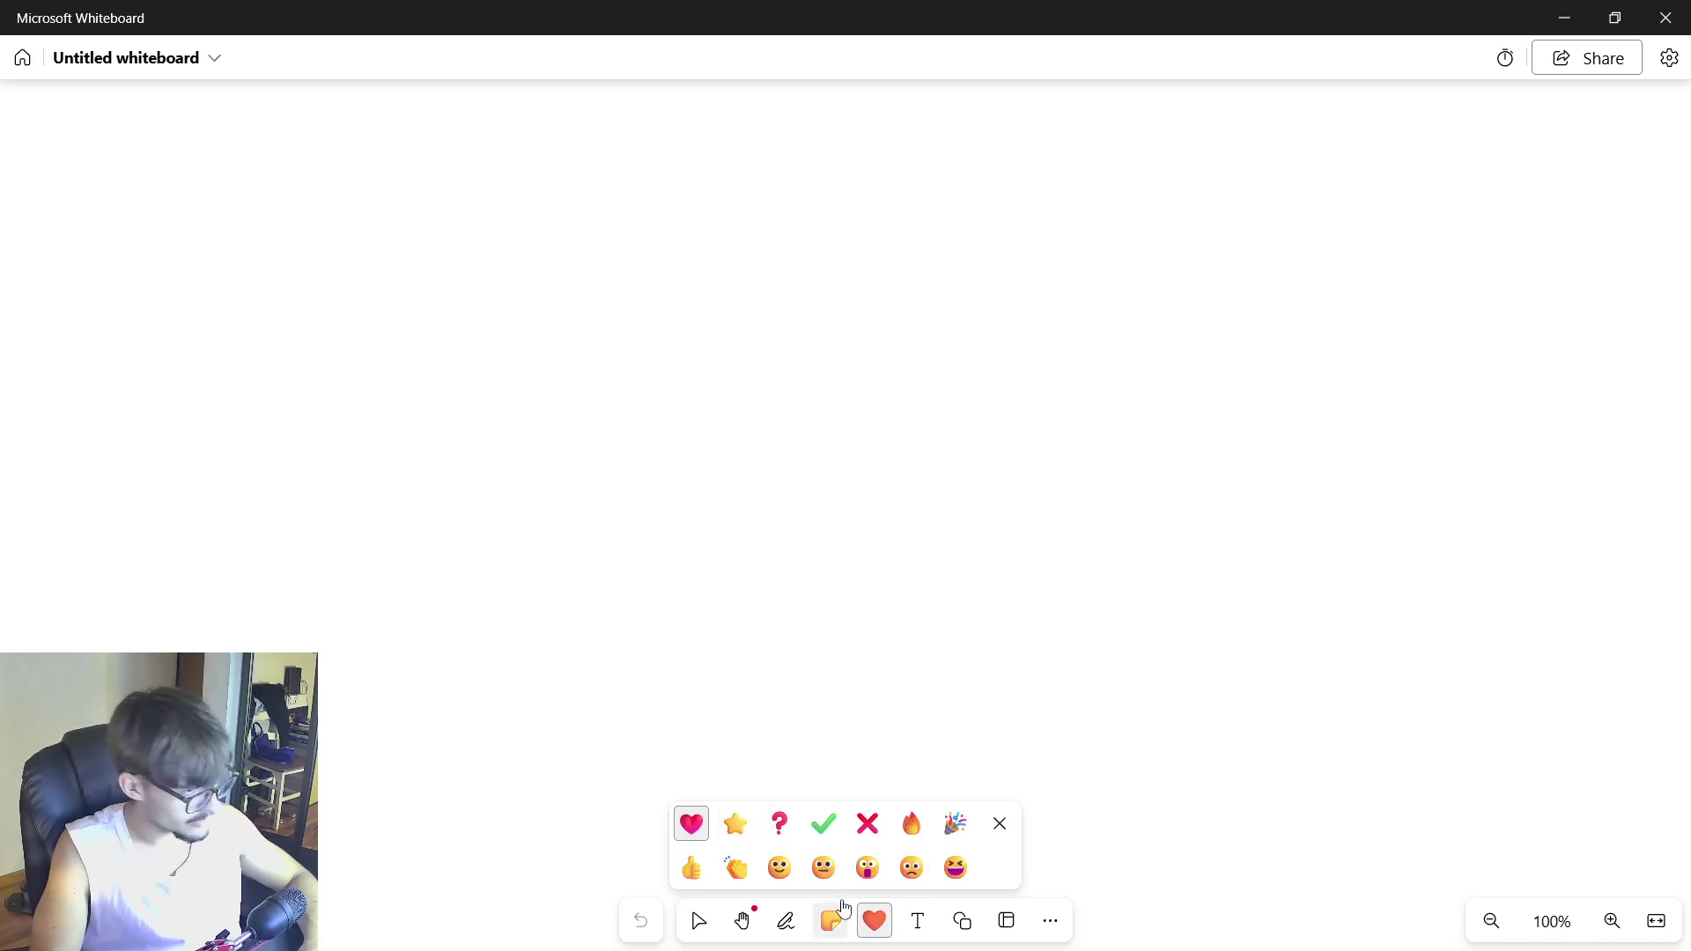
pyautogui.click(919, 922)
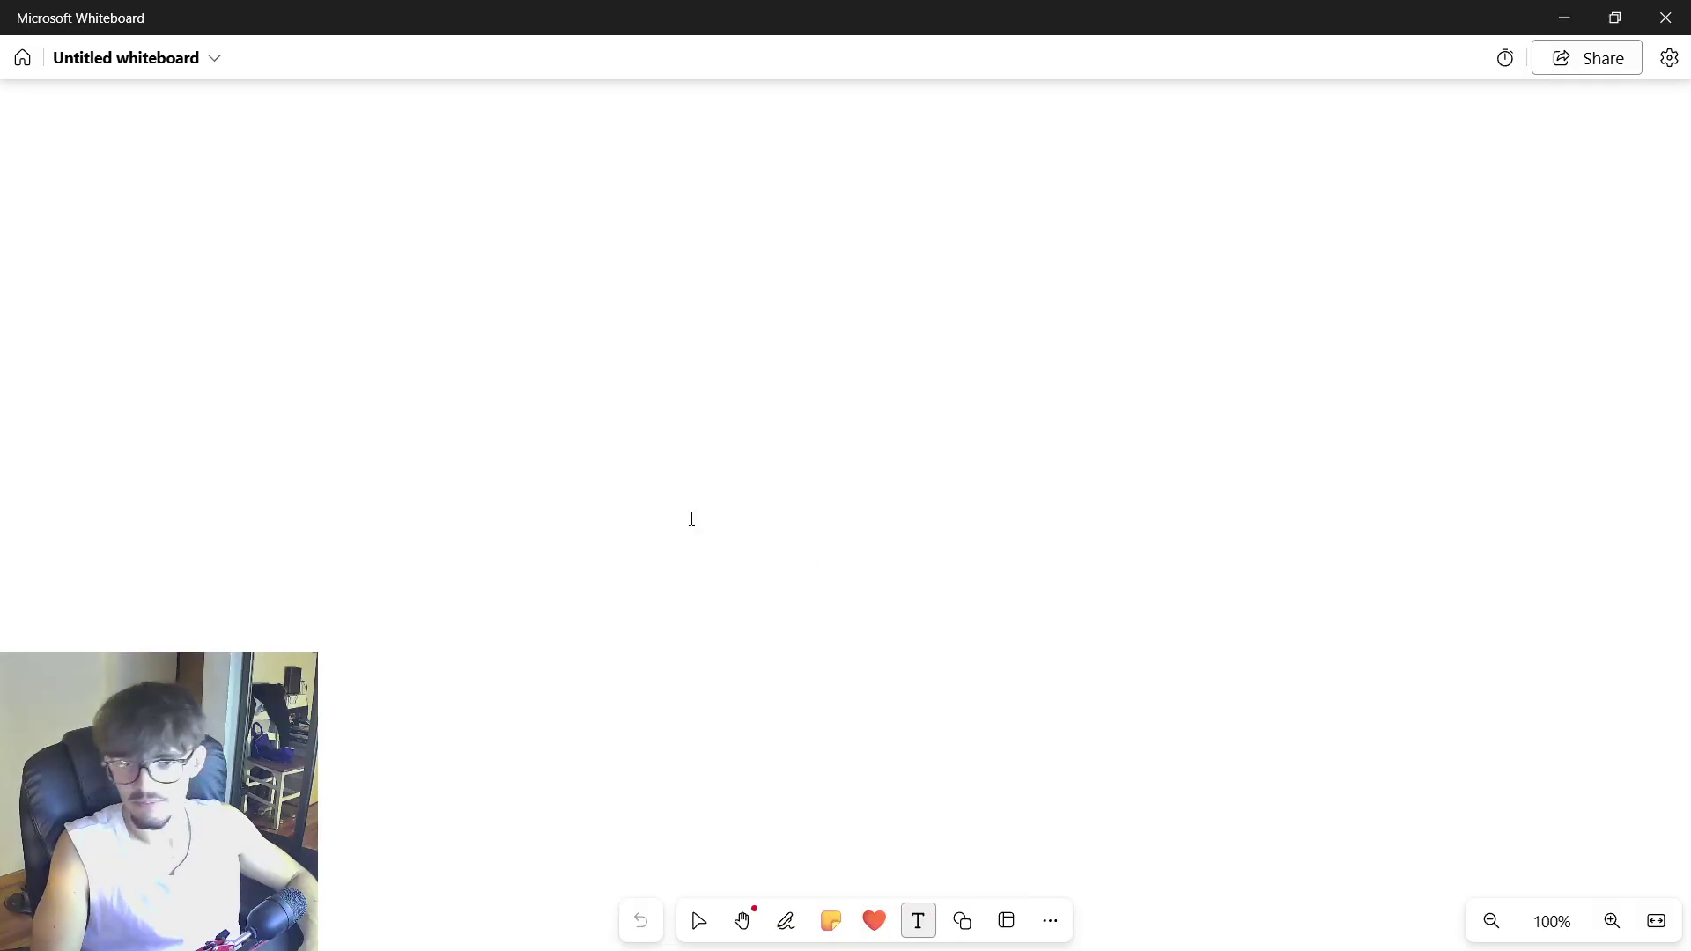
pyautogui.click(691, 519)
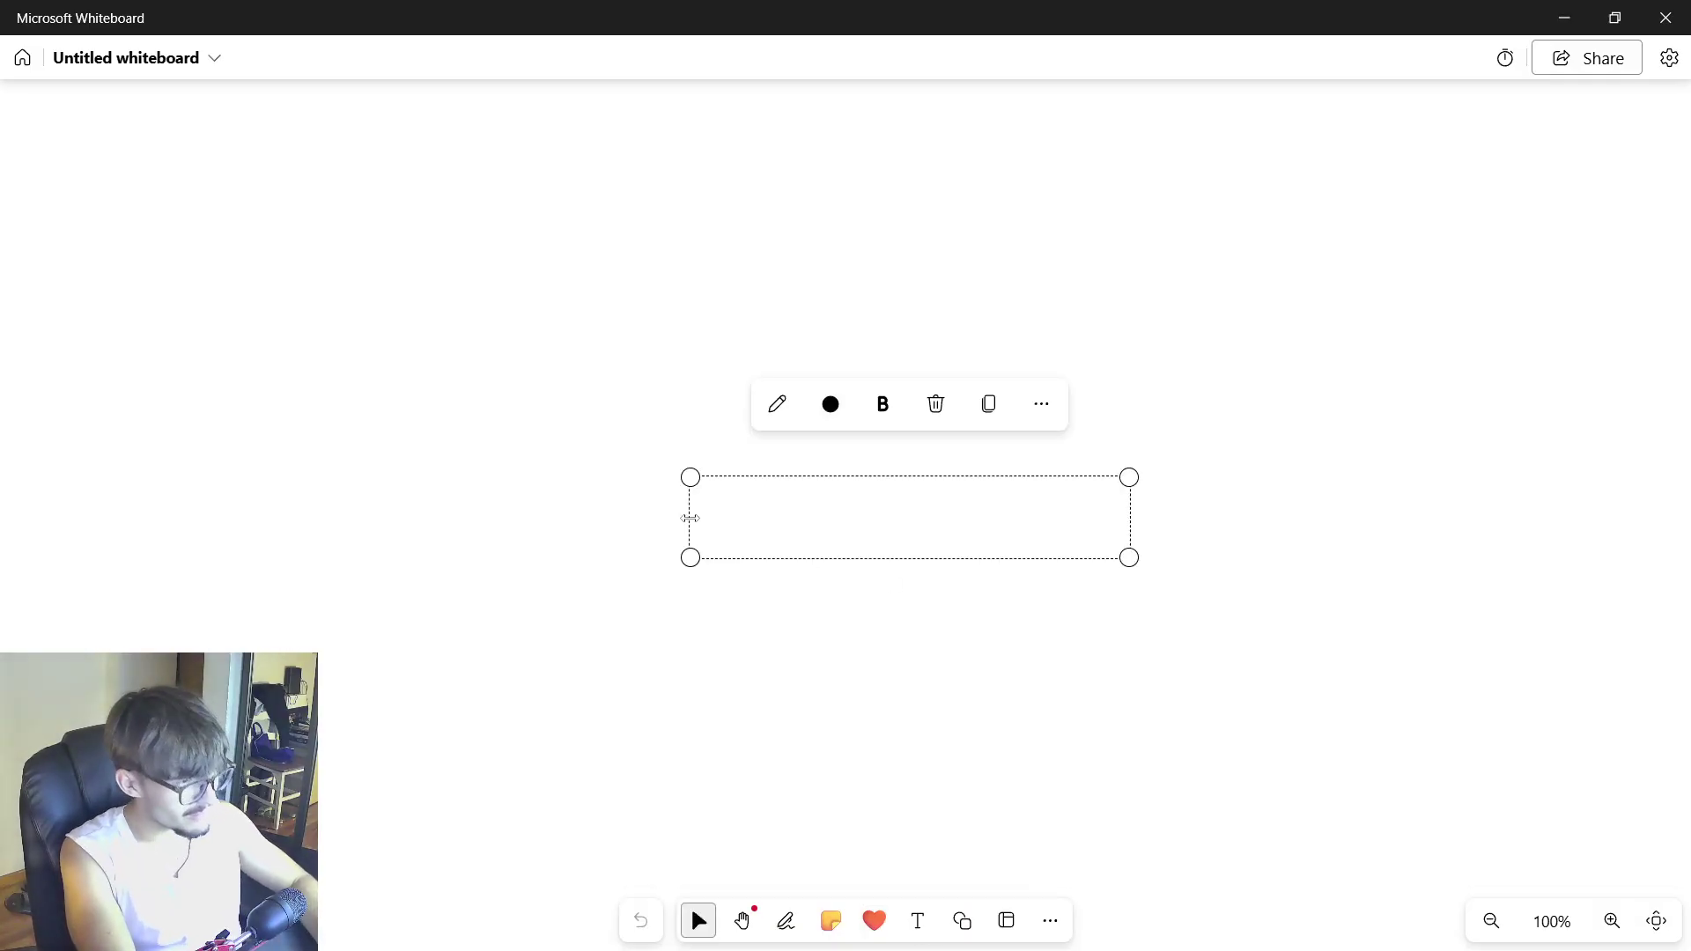
pyautogui.write('1) Idea')
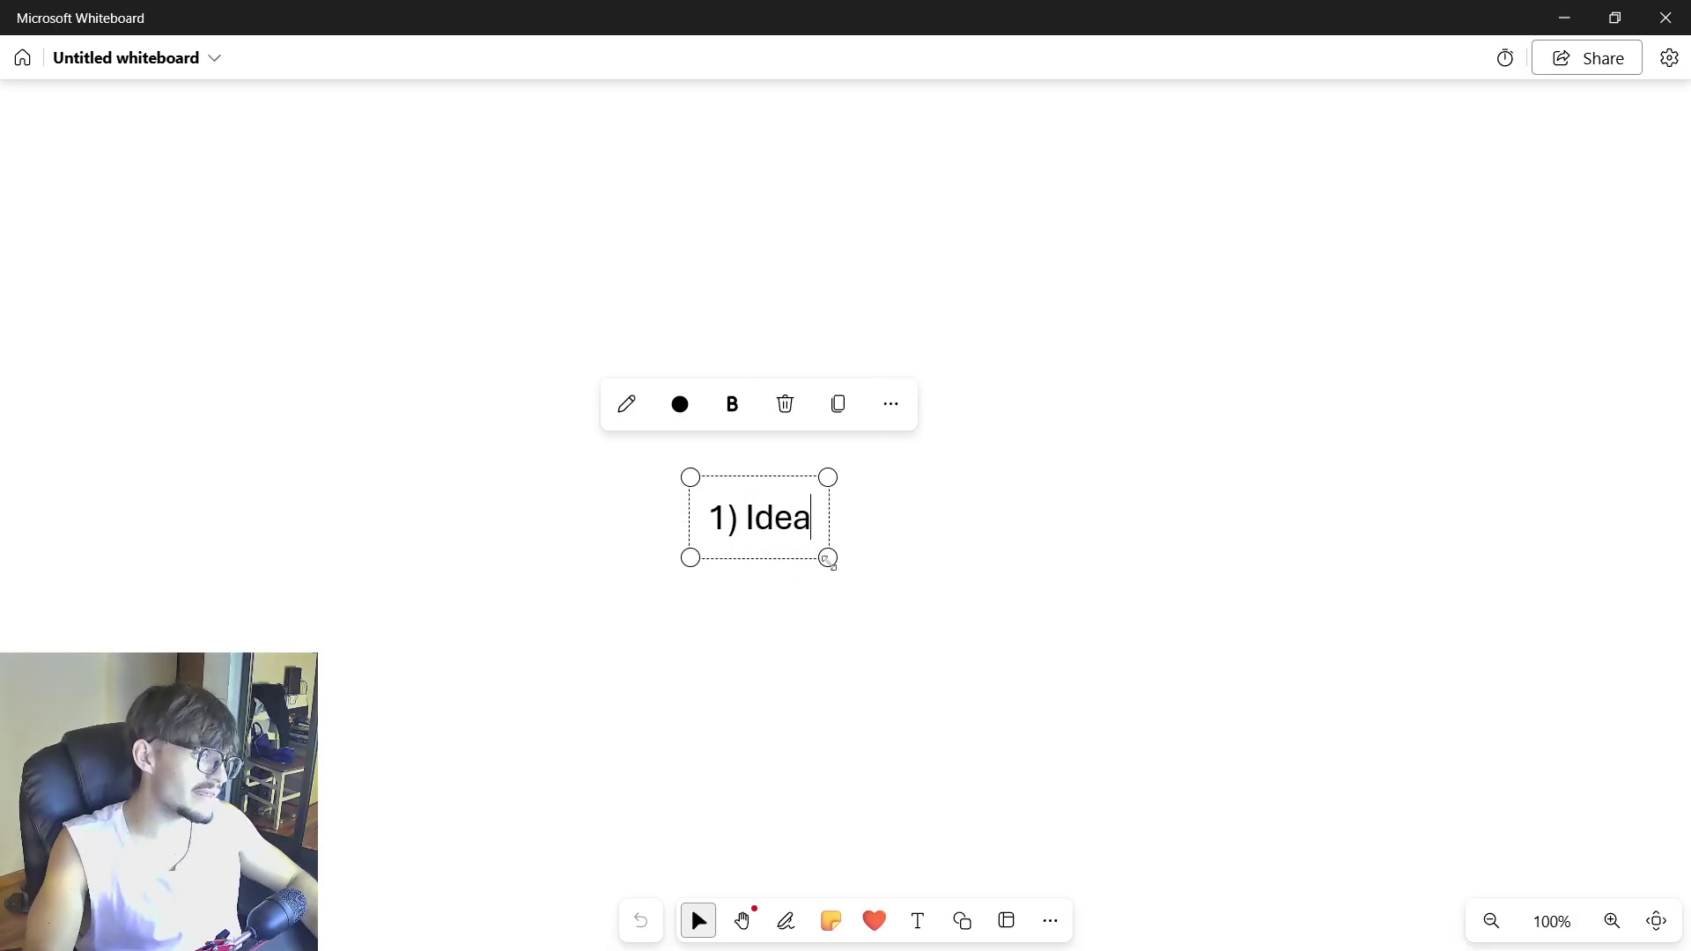
pyautogui.moveTo(828, 558); pyautogui.dragTo(1007, 661)
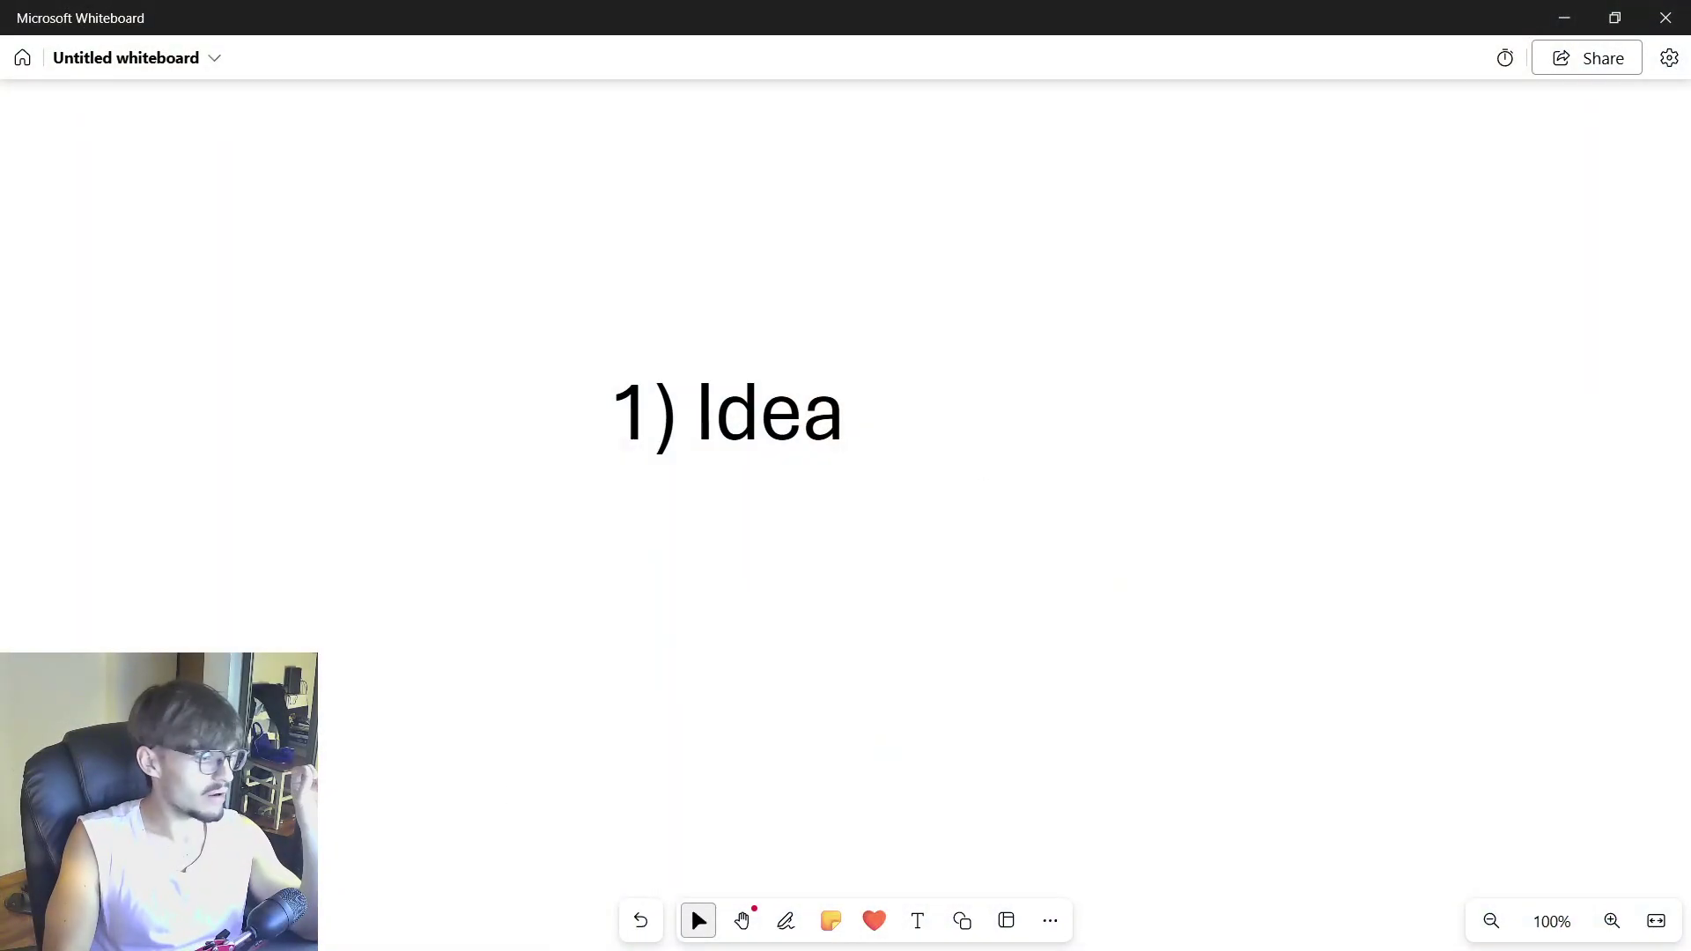
# Return to the portfolio page in Opera and scroll through its projects
pyautogui.click(409, 943)
pyautogui.click(138, 9)
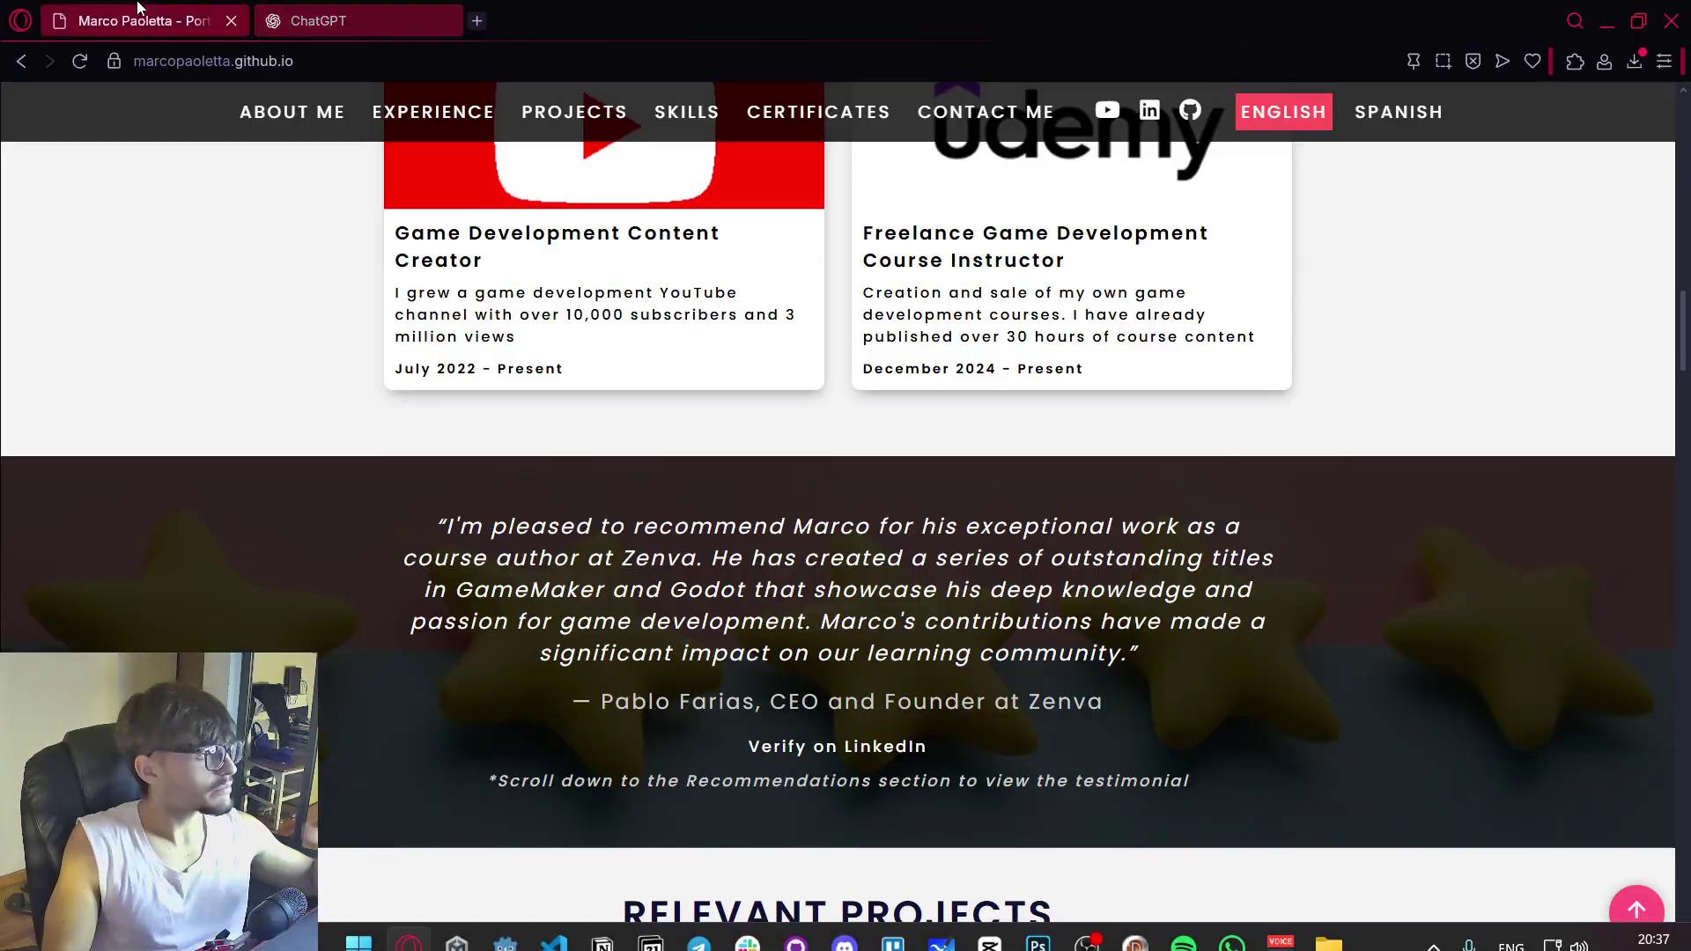
pyautogui.scroll(-7, 95, 440)
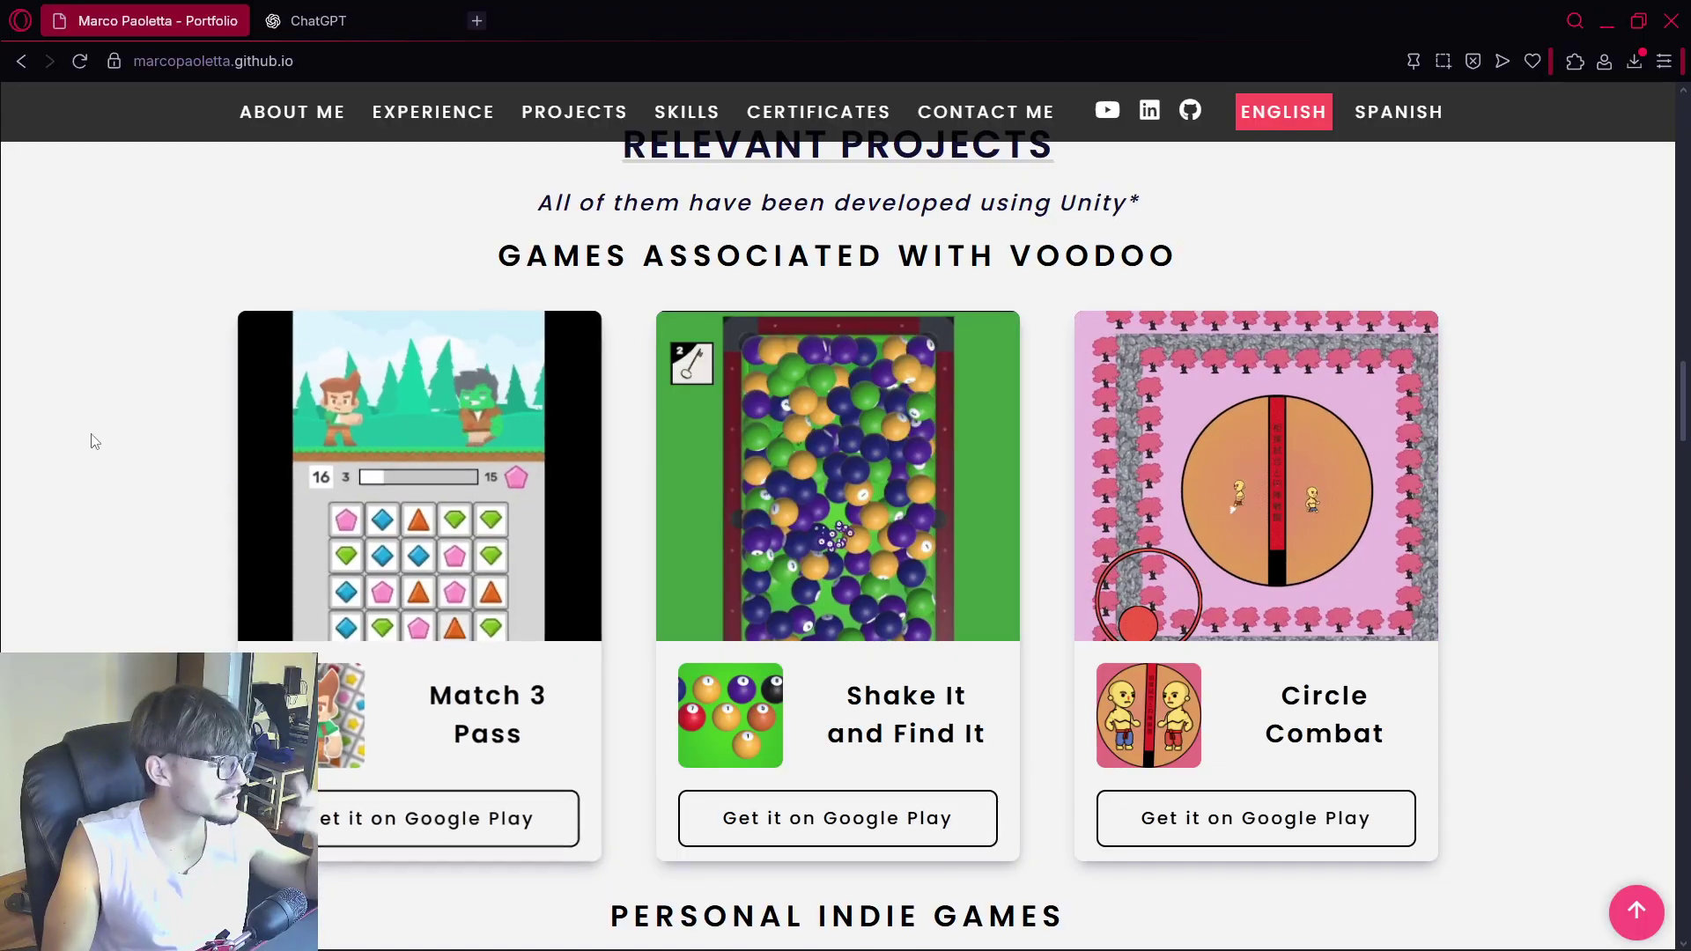
pyautogui.scroll(-2, 128, 427)
pyautogui.scroll(1, 238, 449)
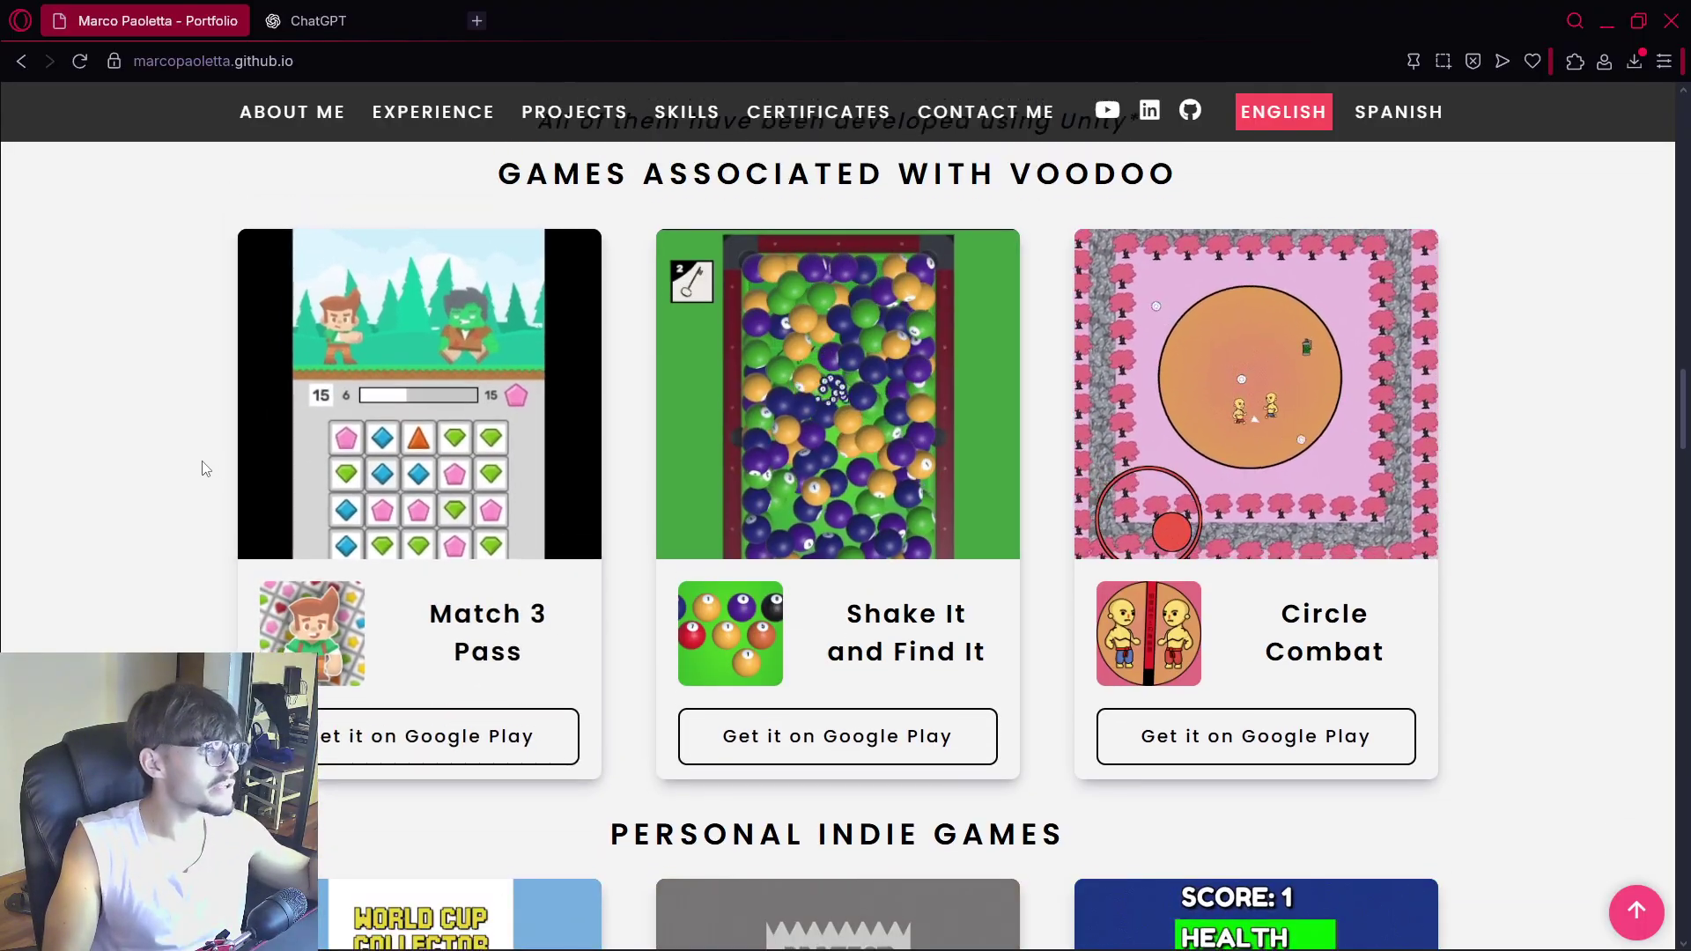
pyautogui.scroll(1, 202, 467)
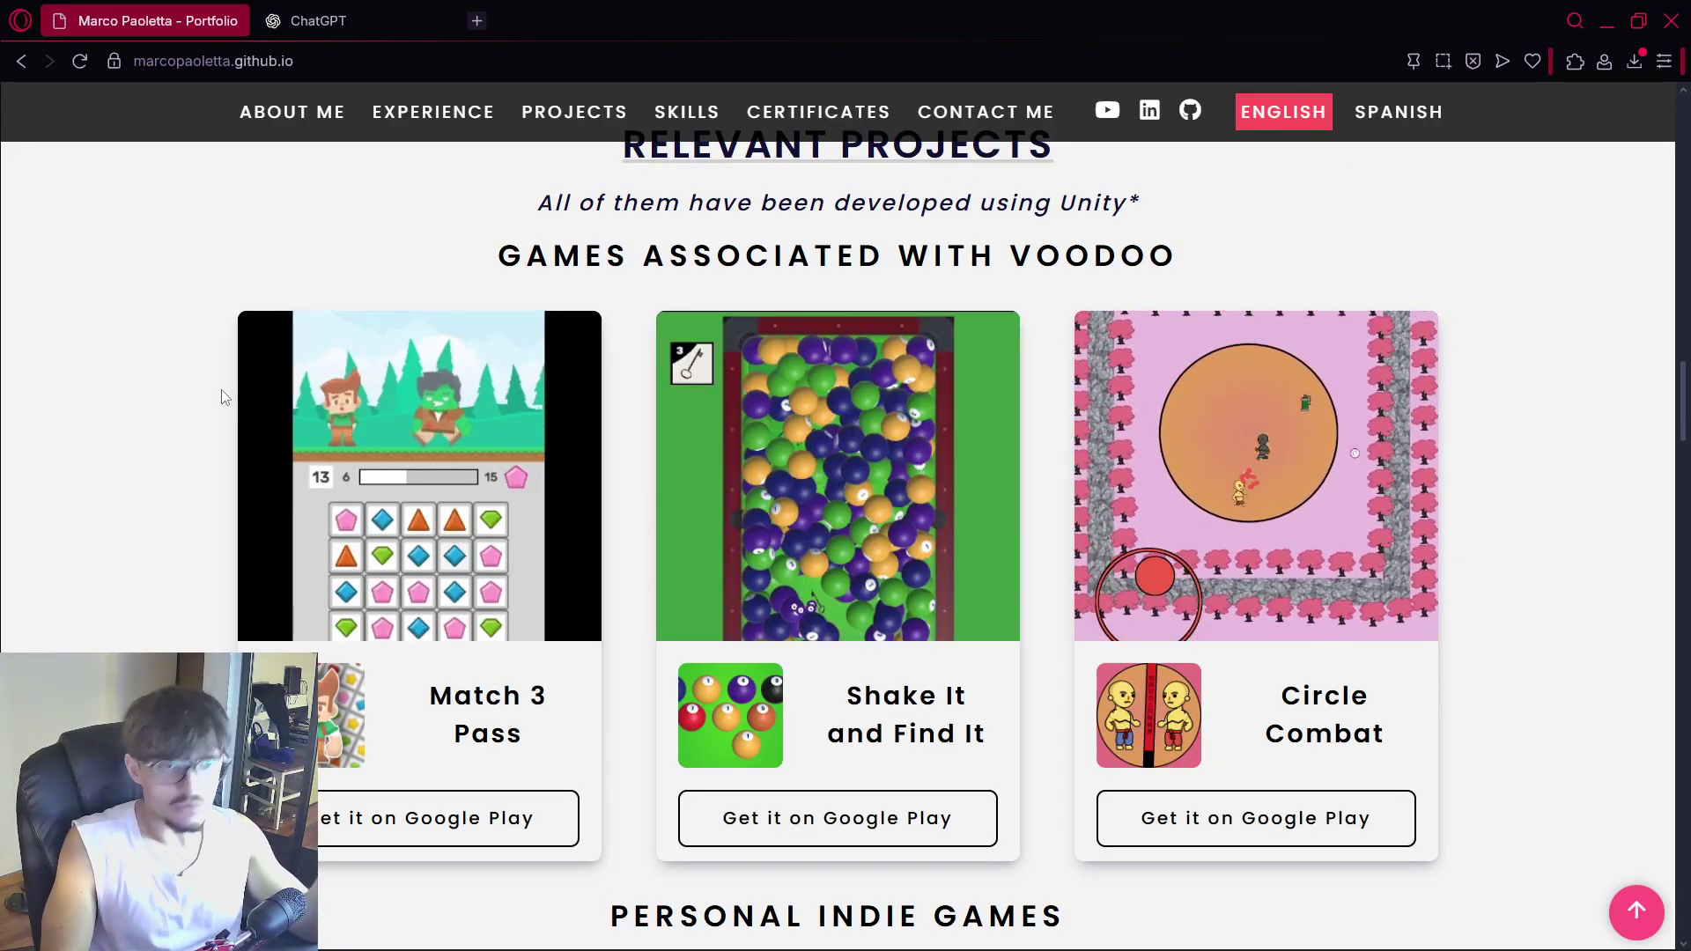
# Glance at Whiteboard with Alt+Tab, then scroll the portfolio down to the Voodoo games
pyautogui.hotkey('alt', 'Tab')
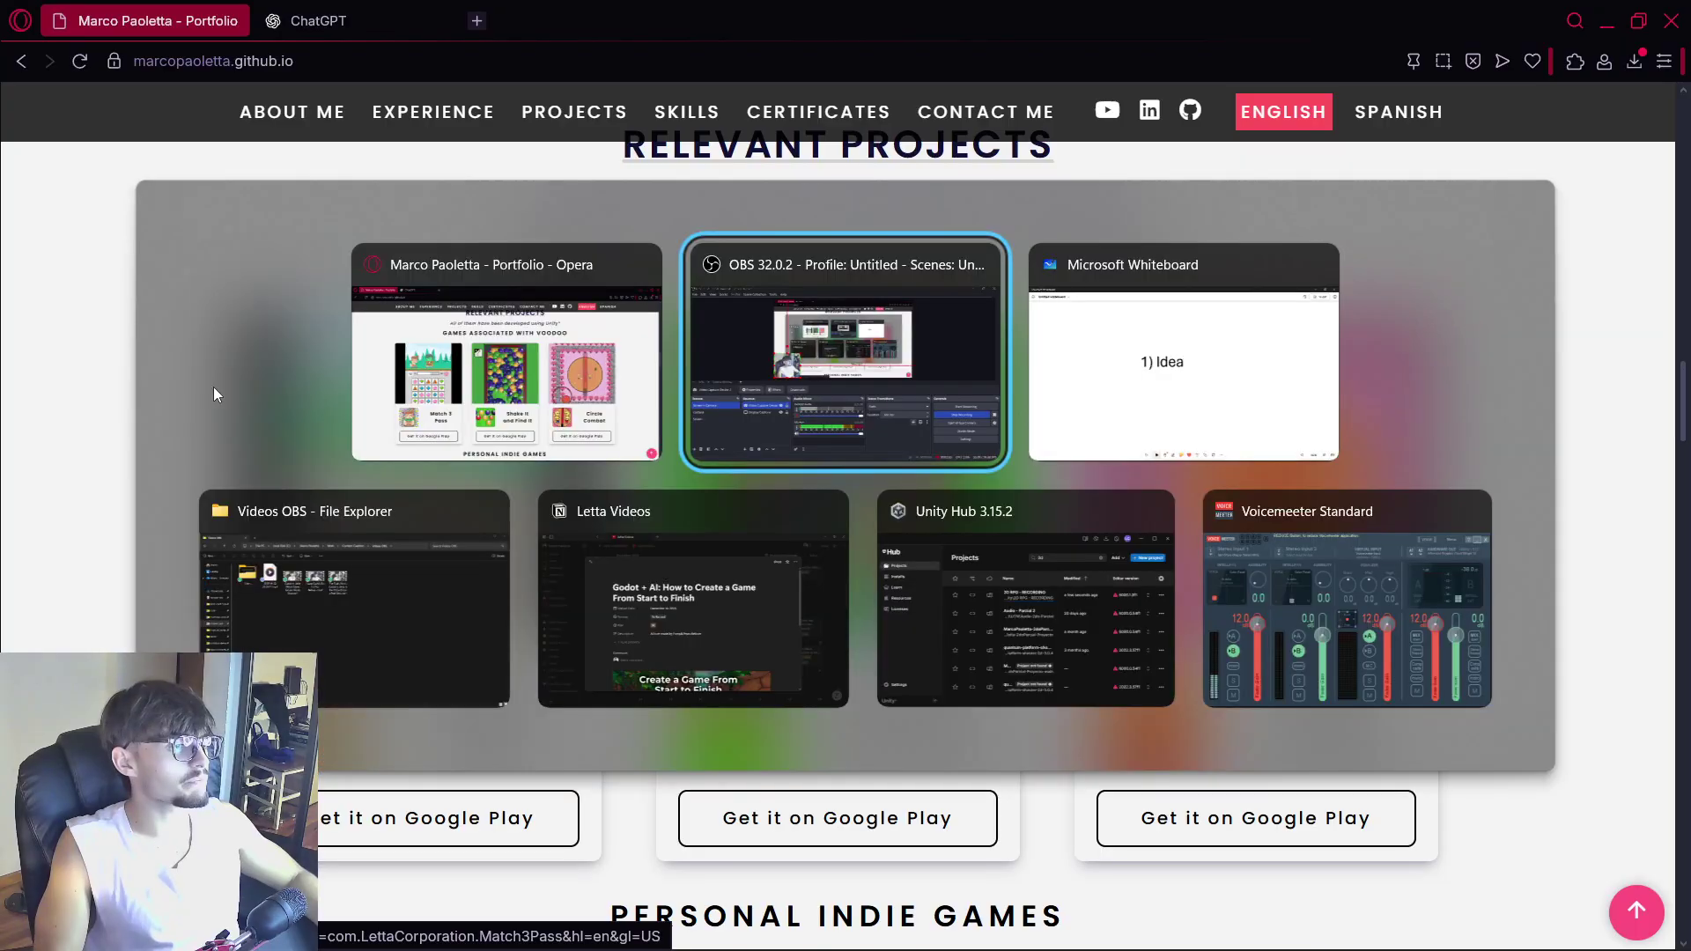
pyautogui.hotkey('alt', 'Tab')
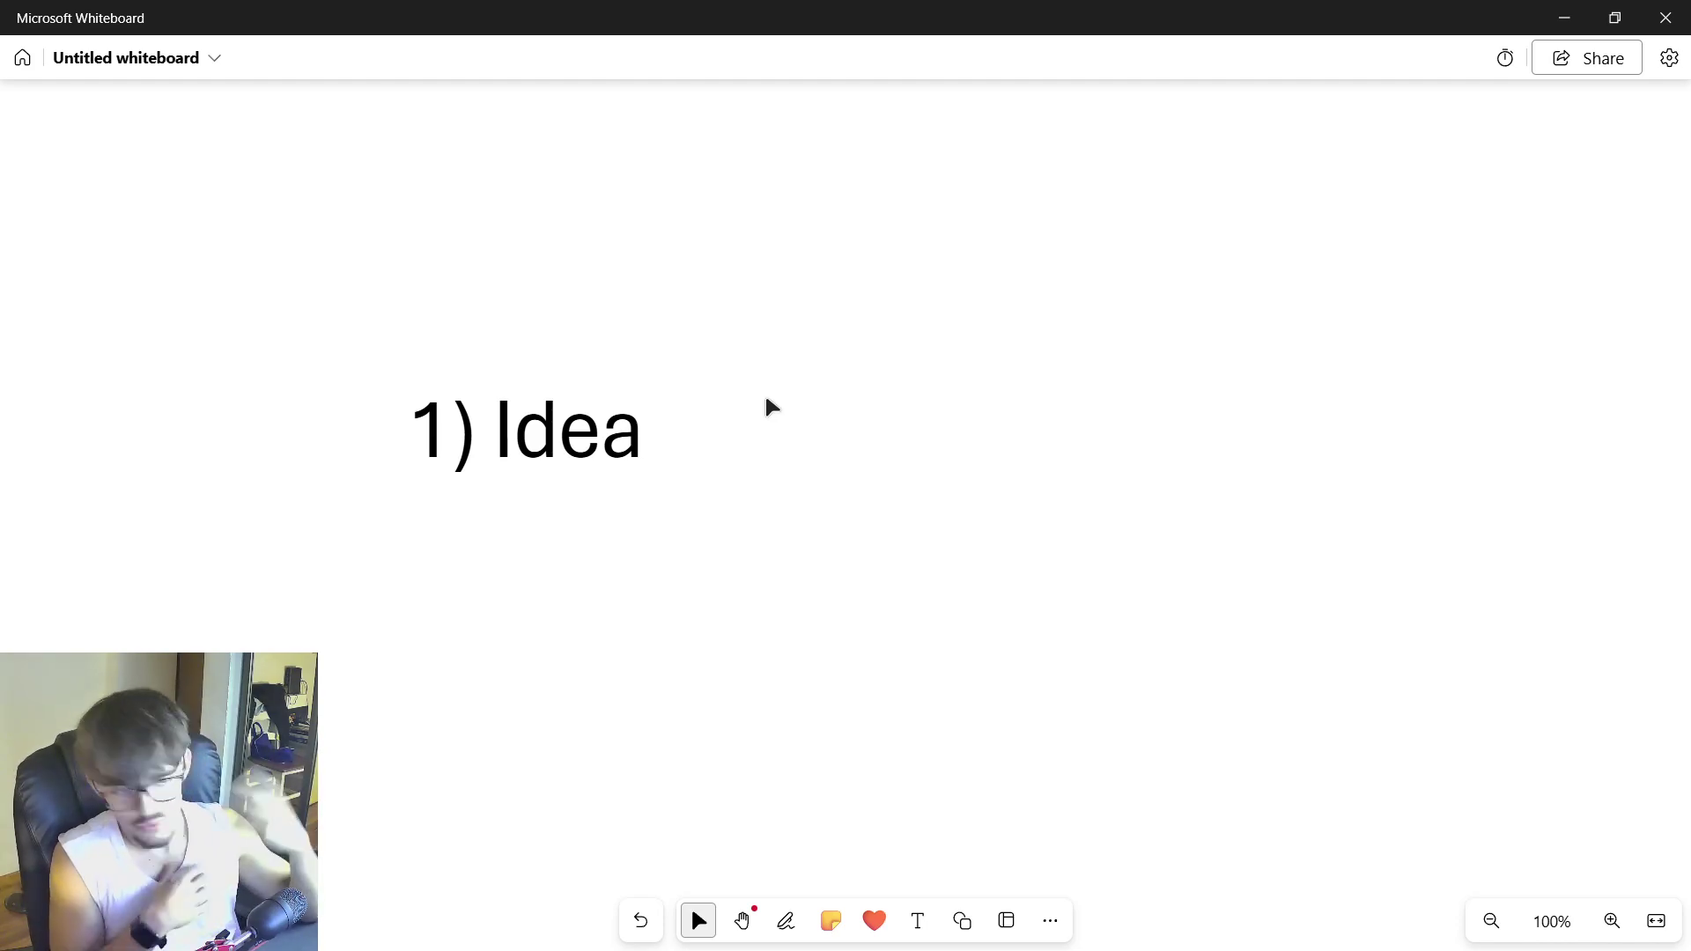
pyautogui.hotkey('alt', 'Tab')
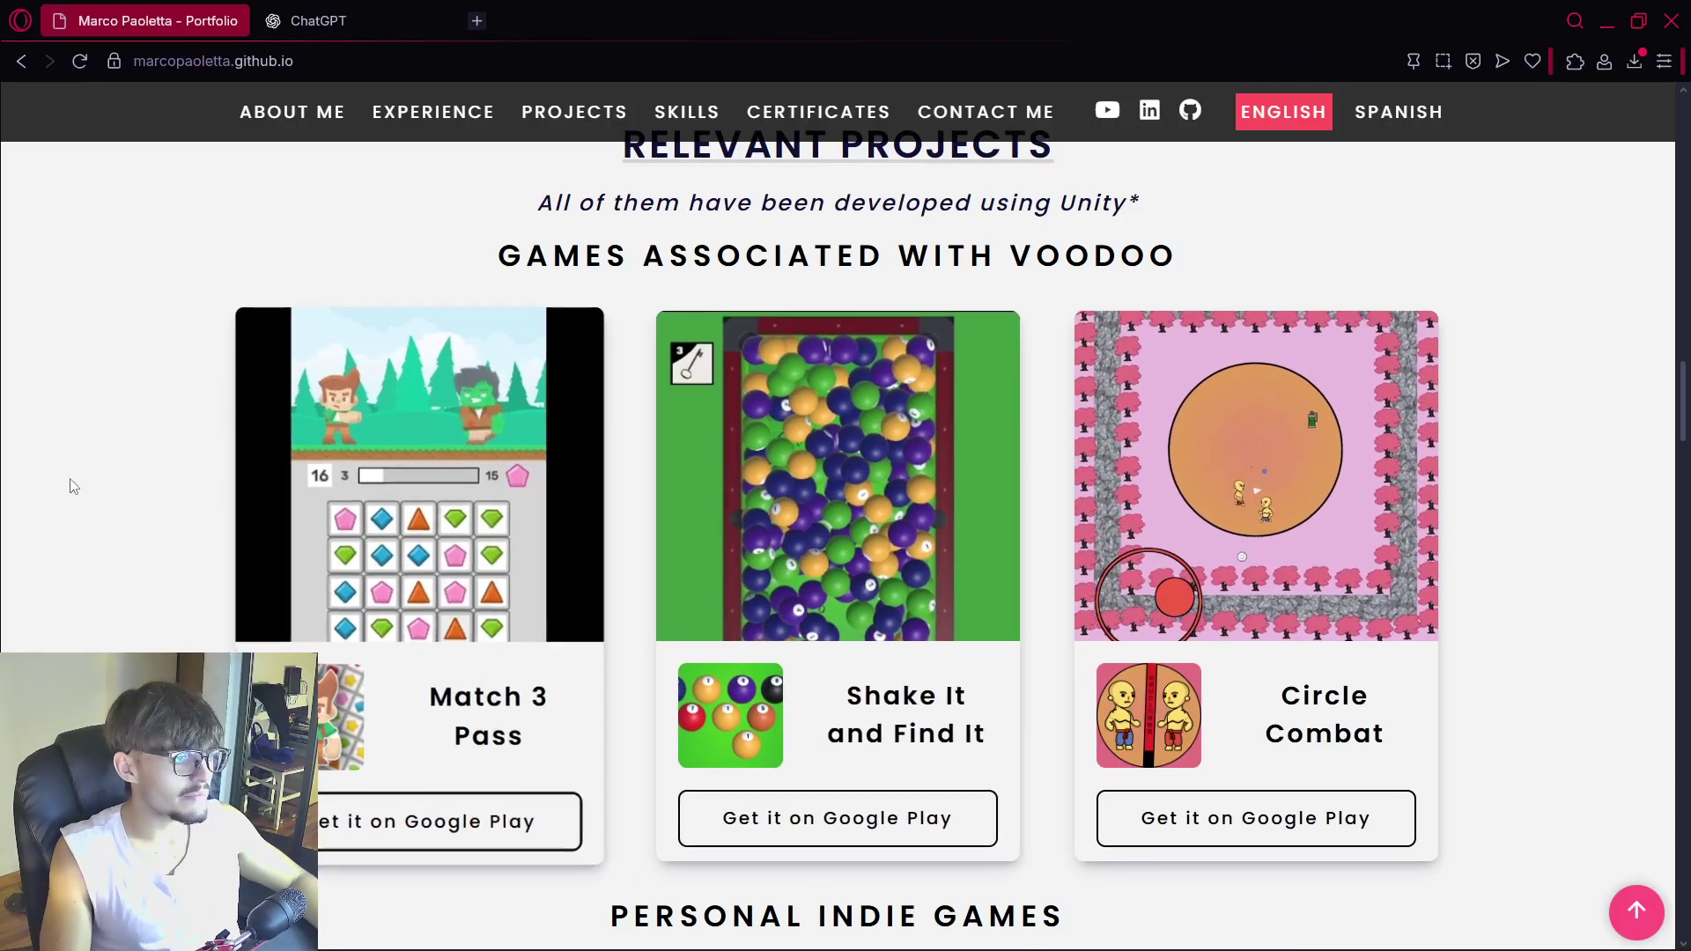
pyautogui.scroll(-7, 38, 487)
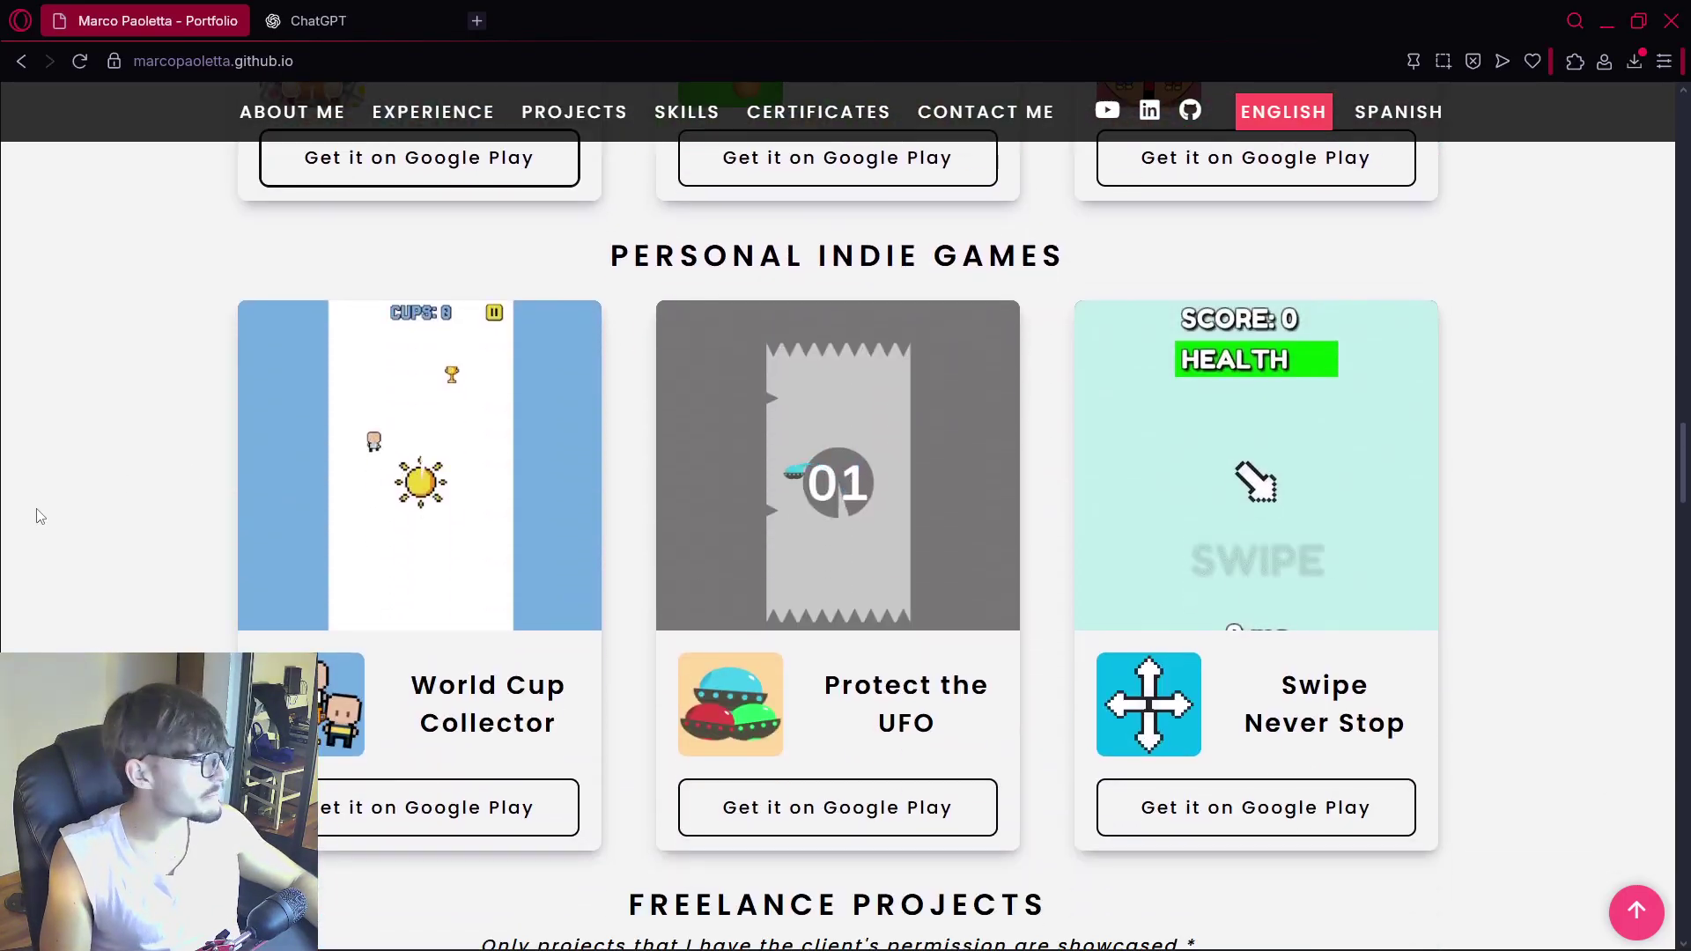
pyautogui.scroll(-1, 36, 514)
pyautogui.scroll(-1, 34, 515)
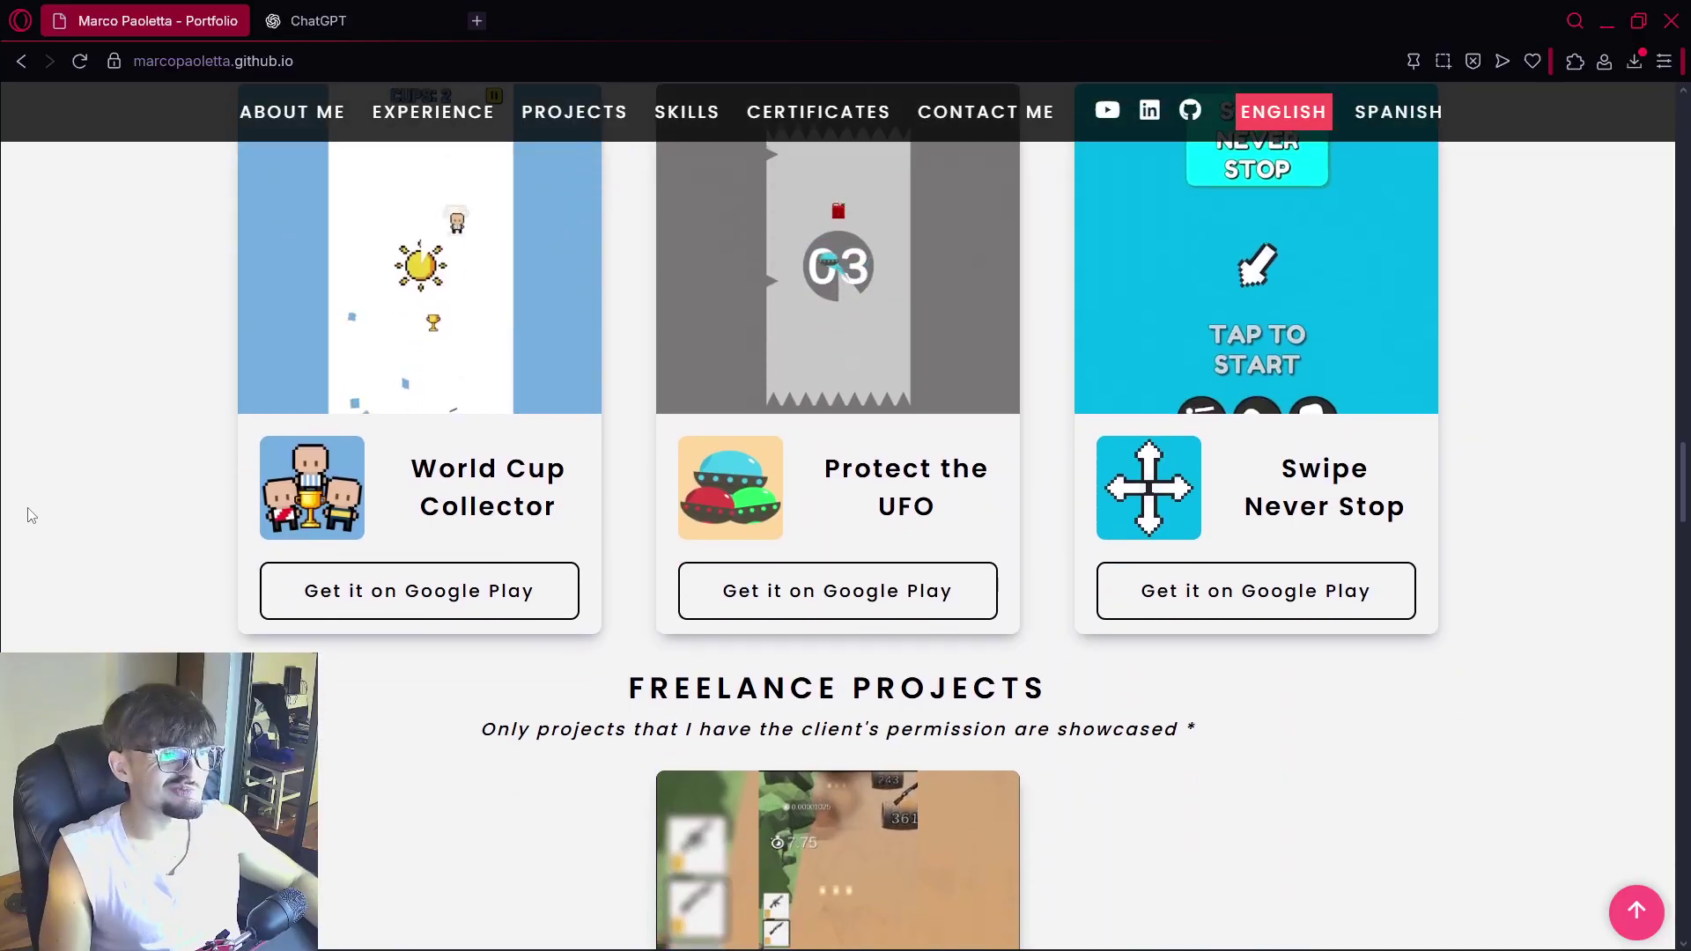
pyautogui.scroll(10, 72, 517)
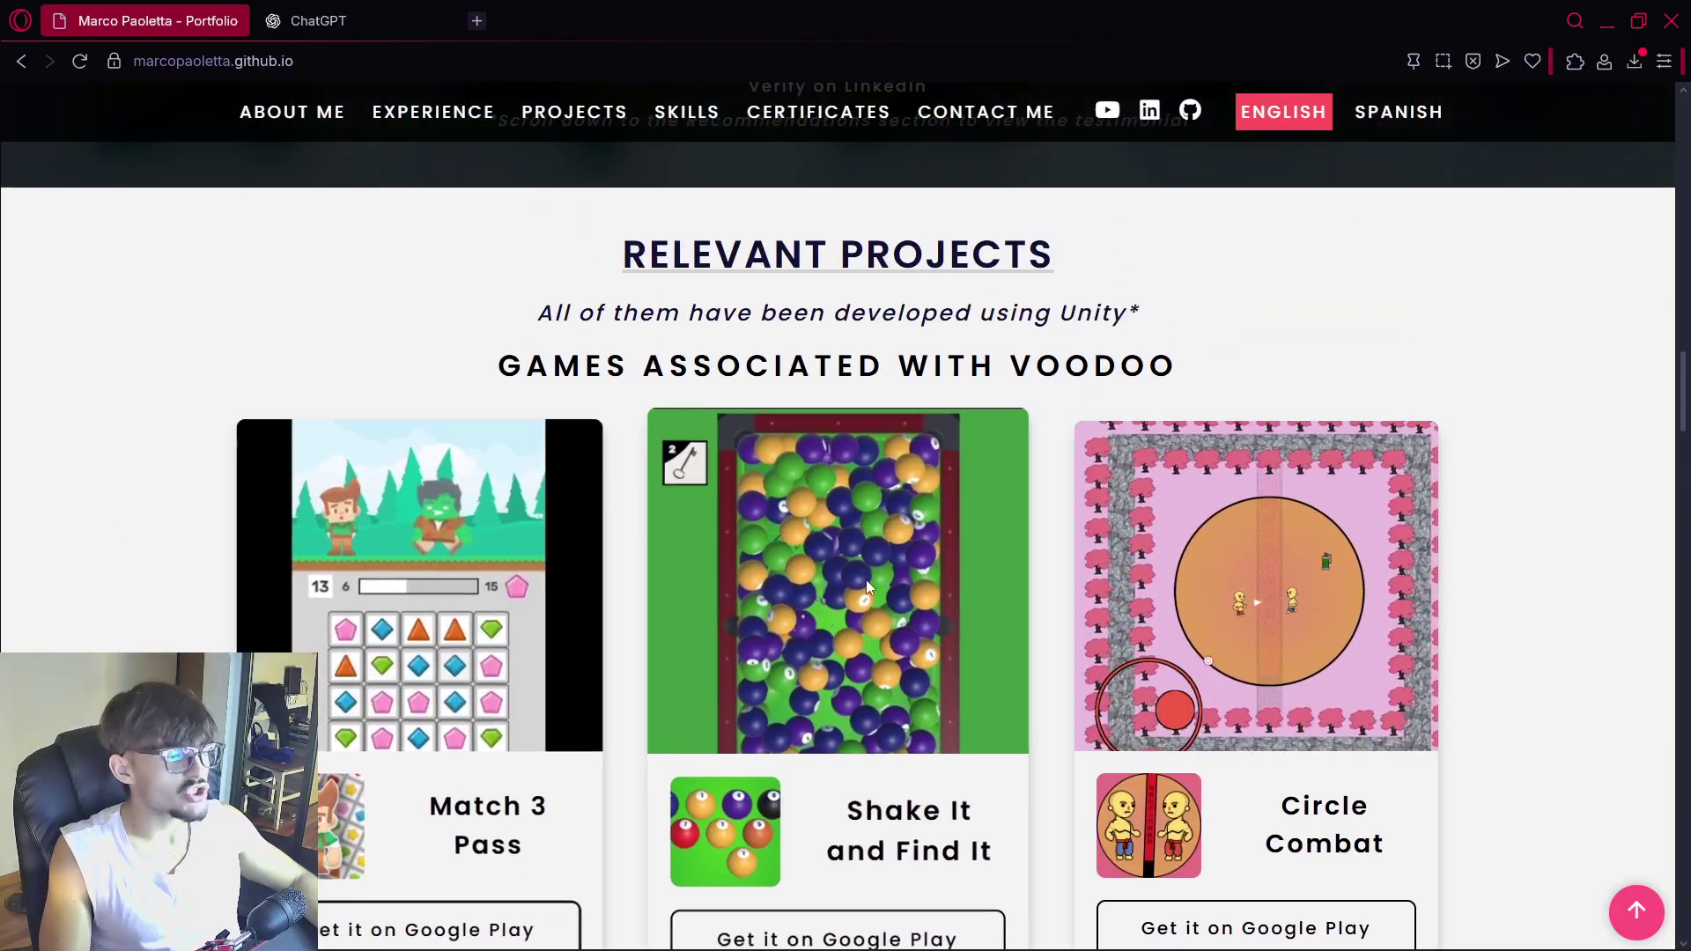
pyautogui.scroll(-3, 837, 537)
# Open the Shake It and Find It Play Store page, view every screenshot, then go to ChatGPT
pyautogui.click(832, 713)
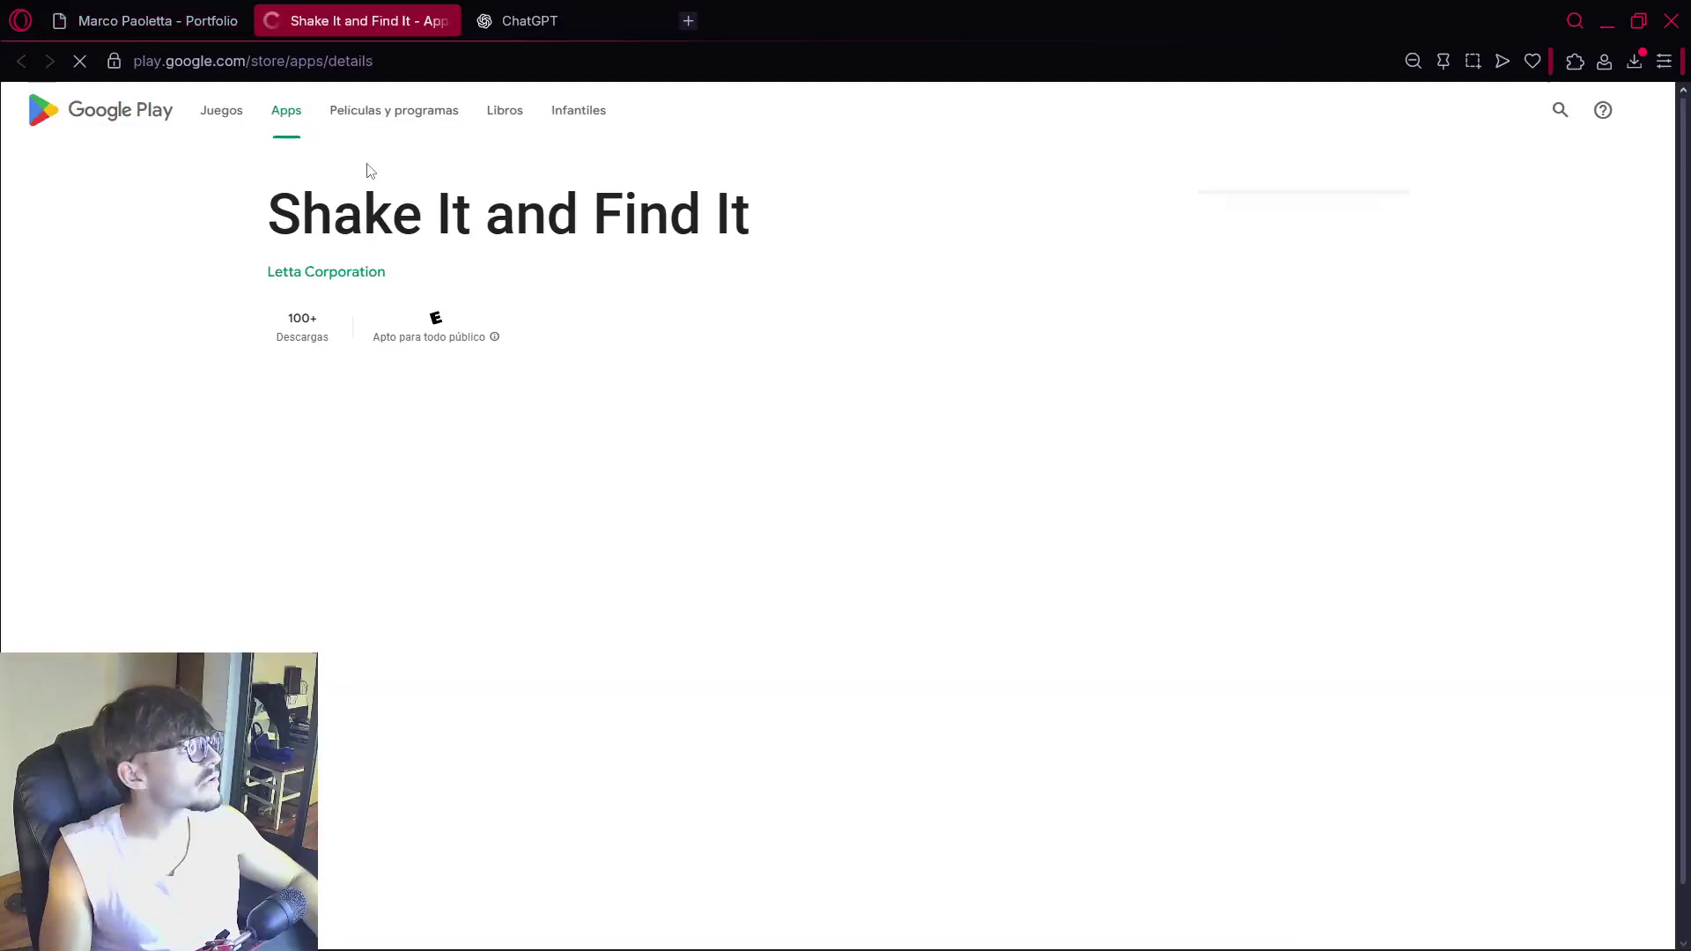
pyautogui.scroll(-1, 340, 528)
pyautogui.click(340, 528)
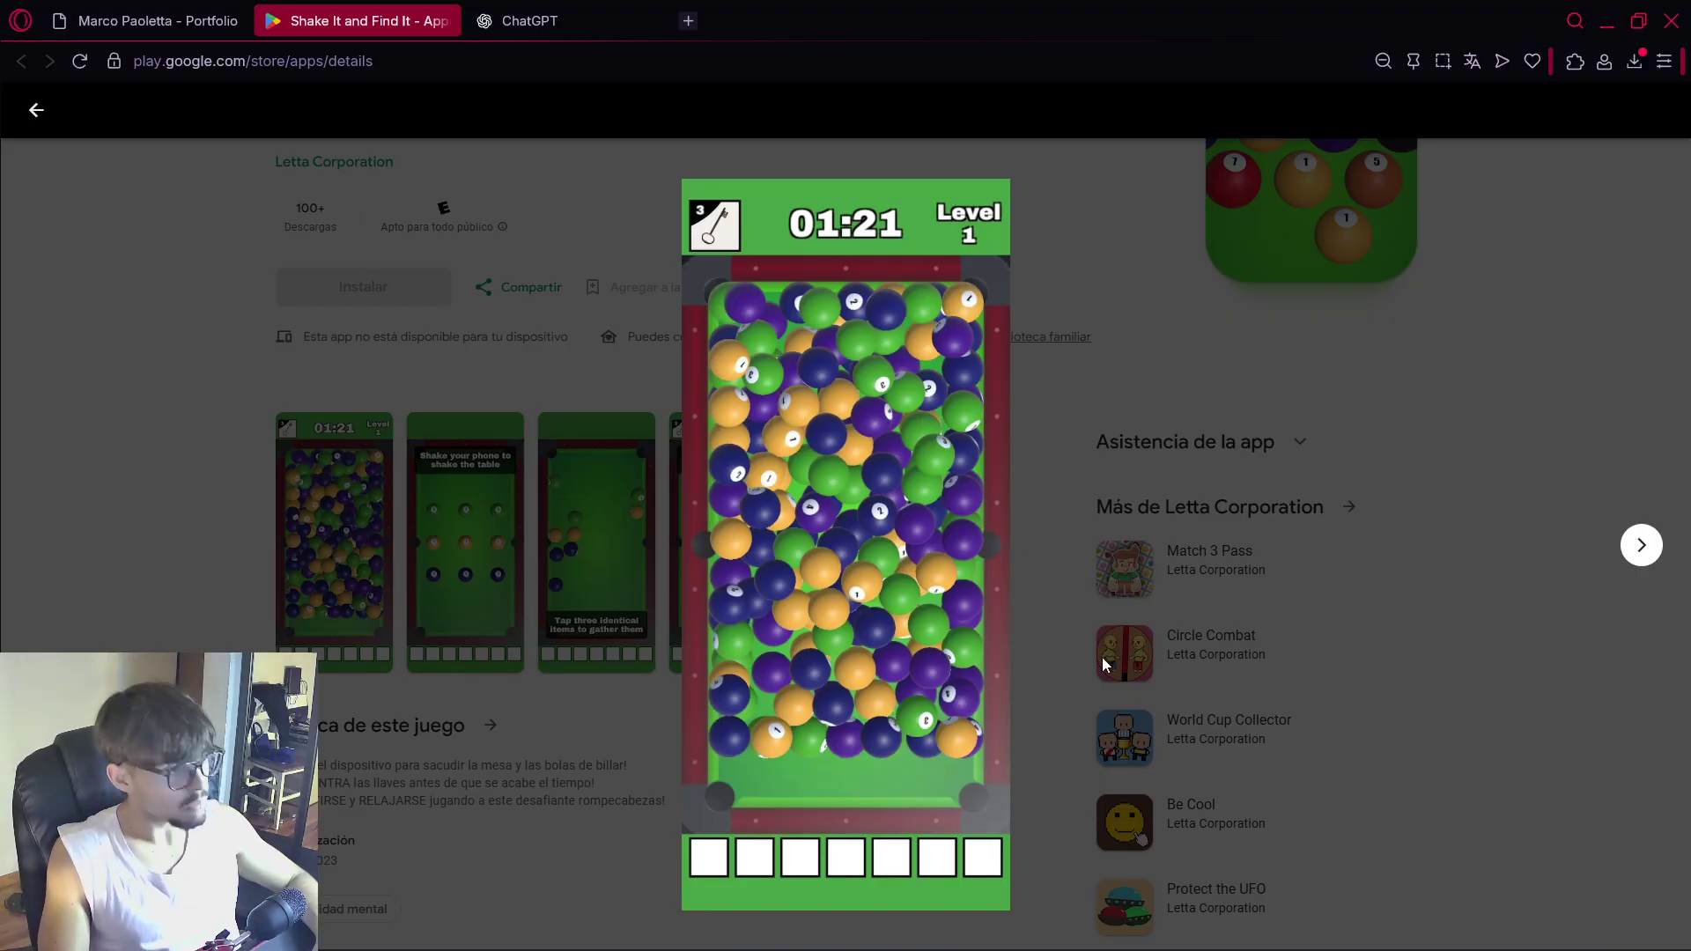
pyautogui.click(1638, 546)
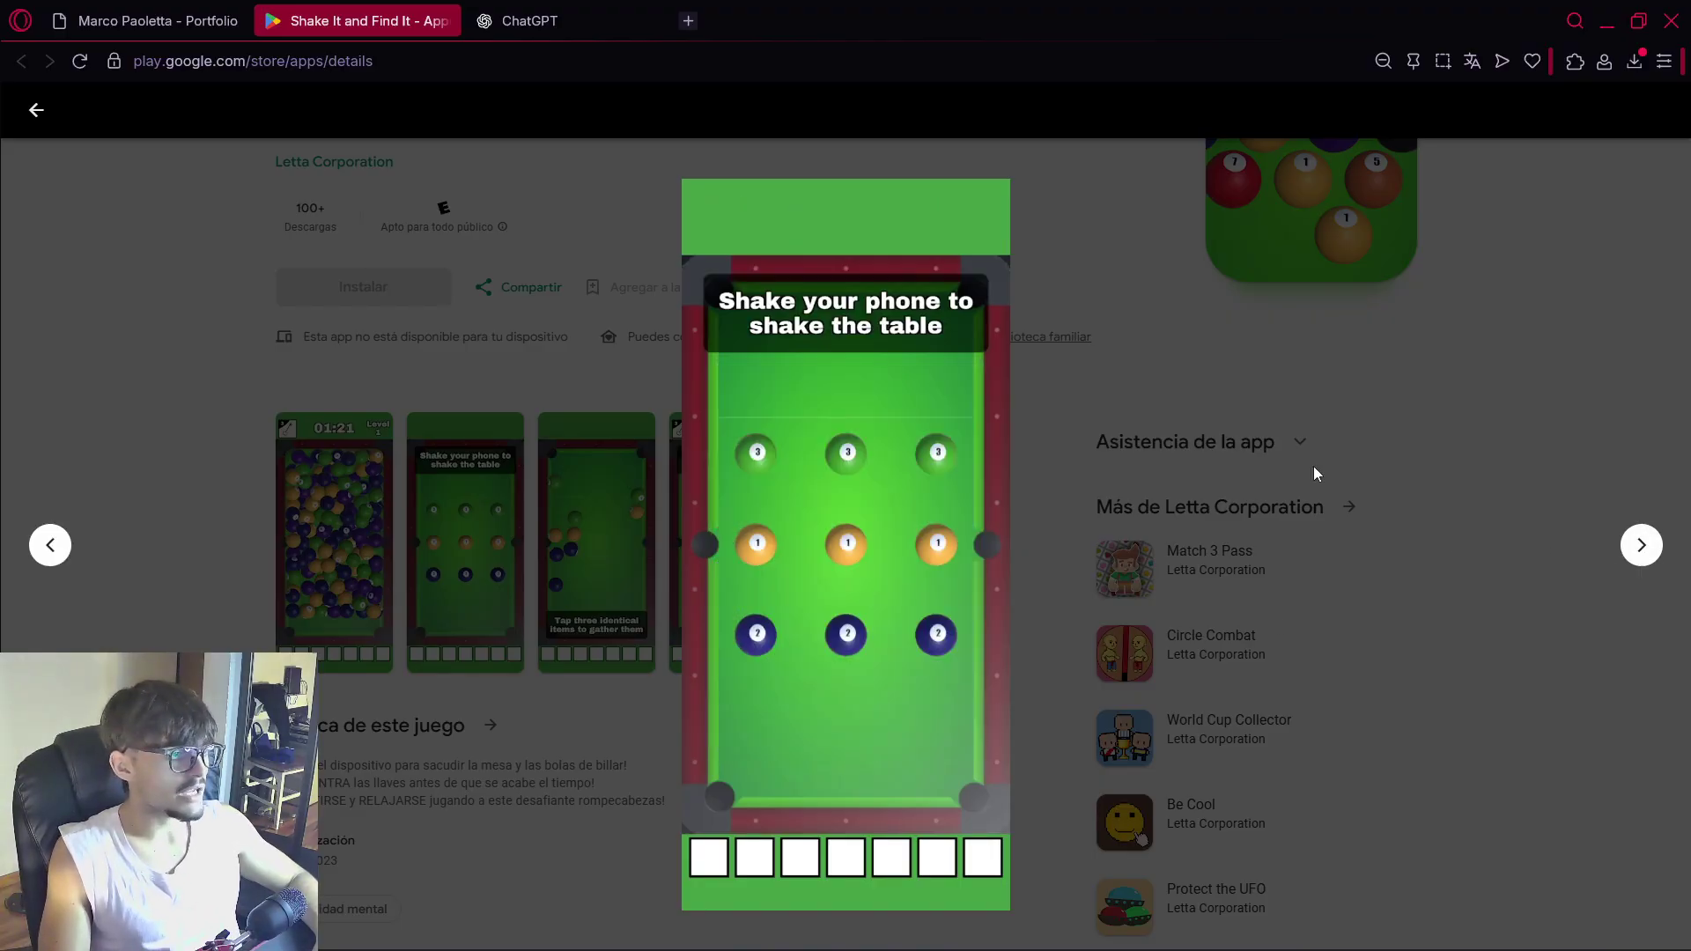
pyautogui.click(1634, 545)
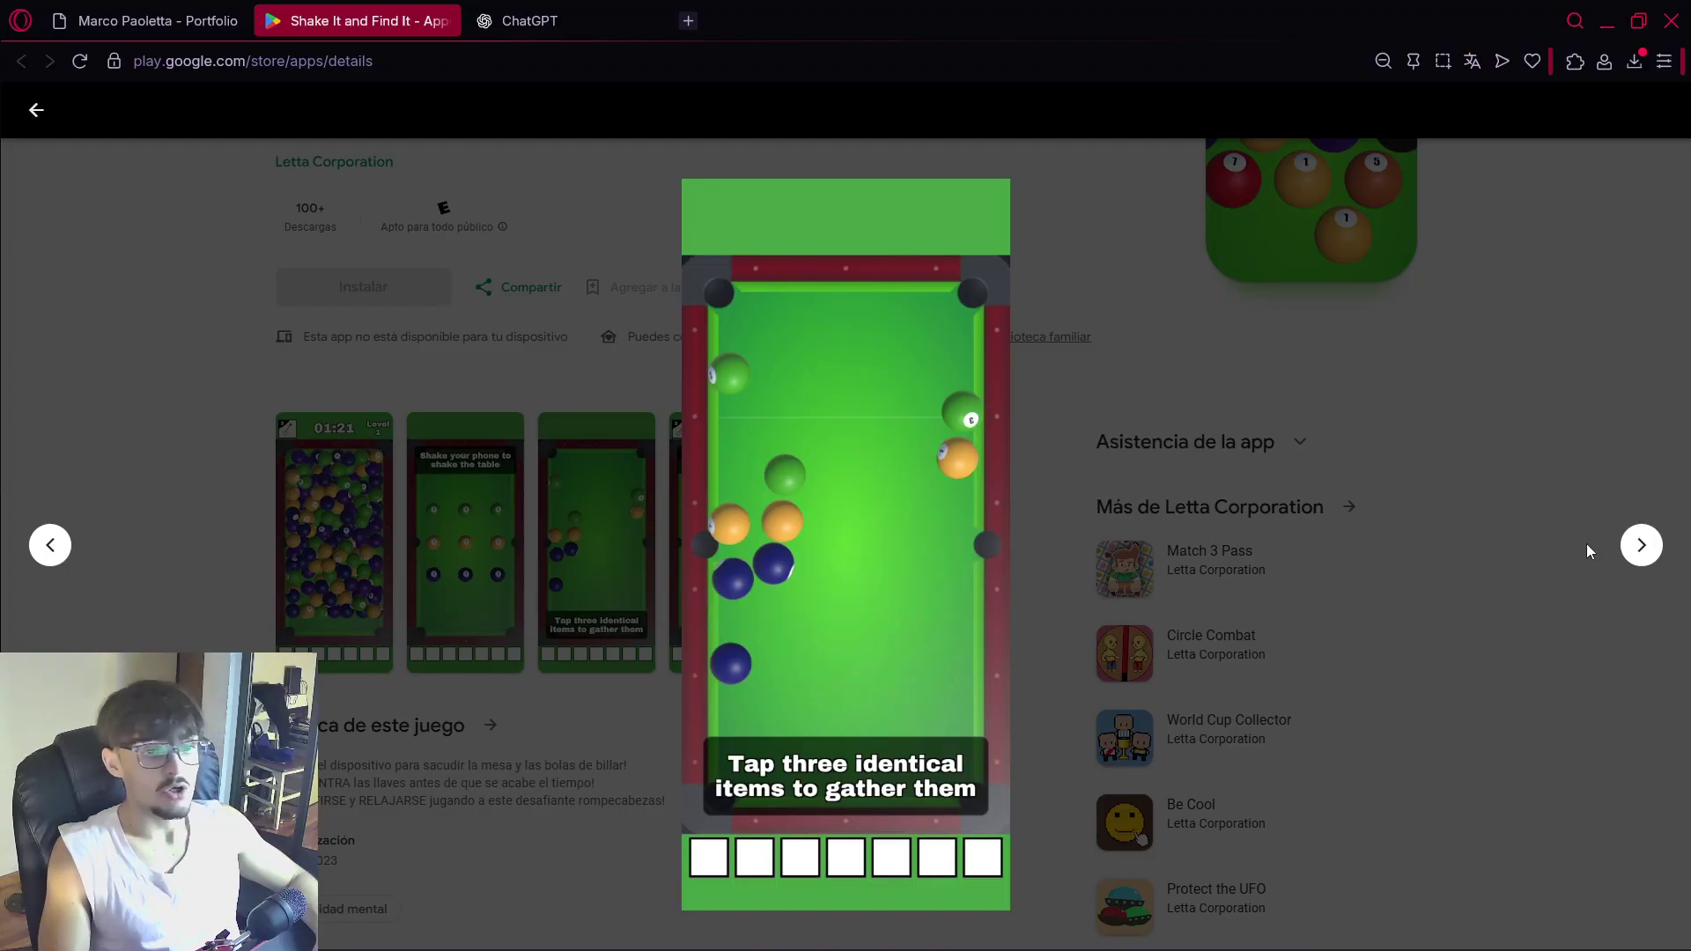
pyautogui.click(1626, 543)
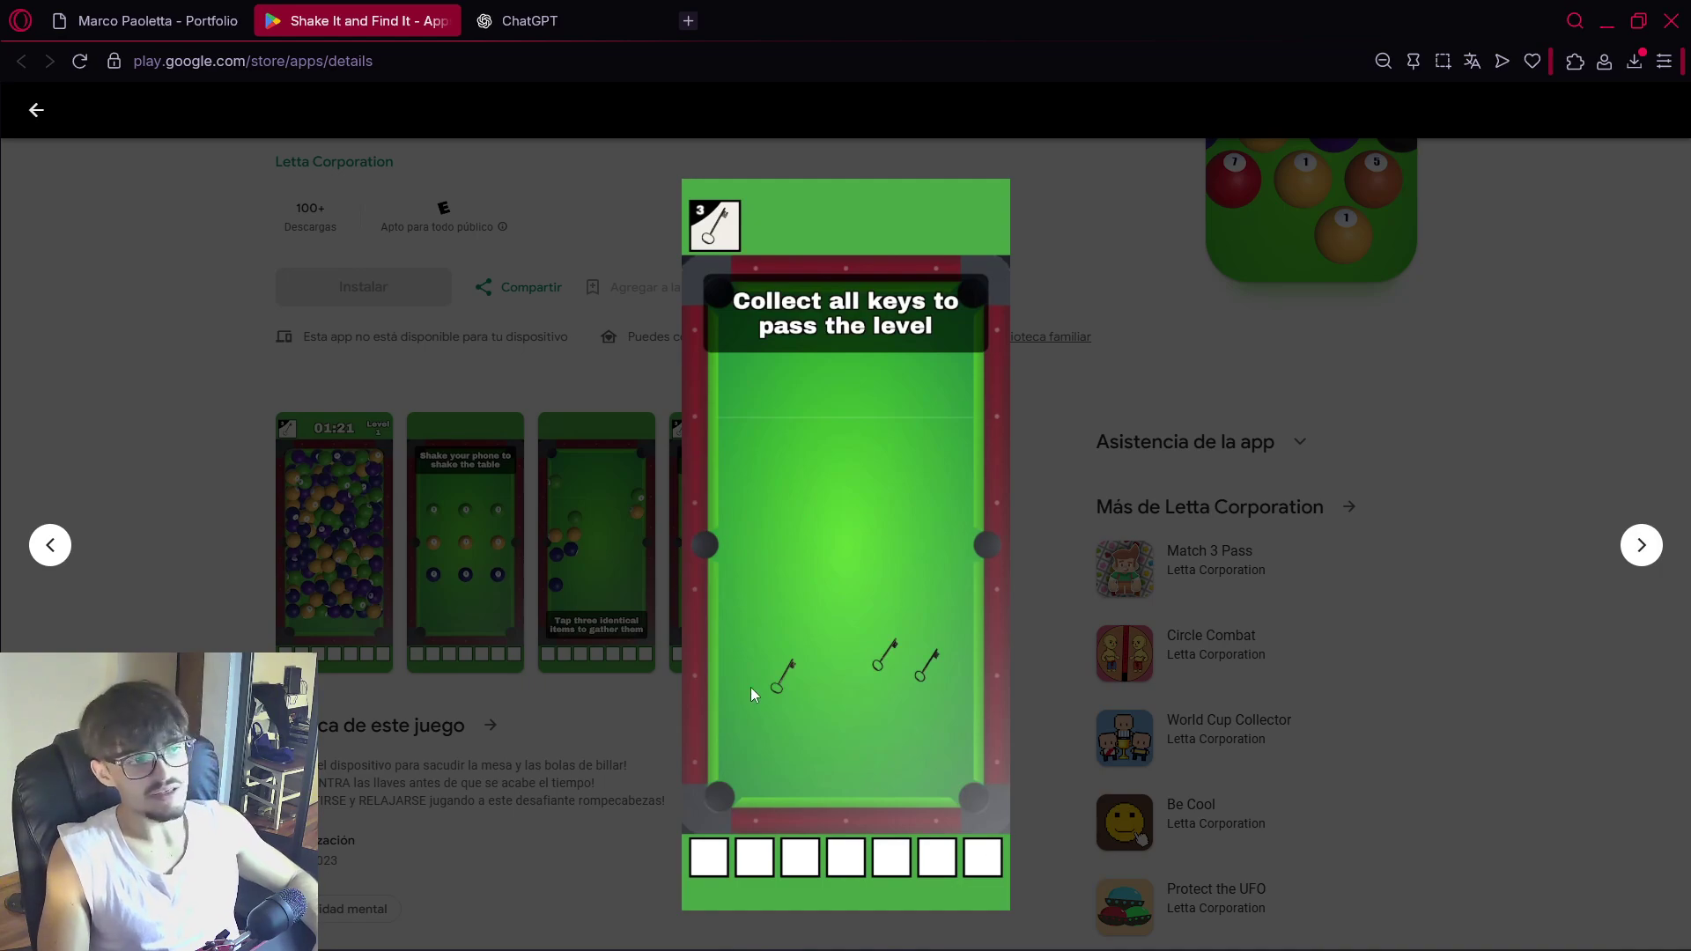
pyautogui.click(1641, 545)
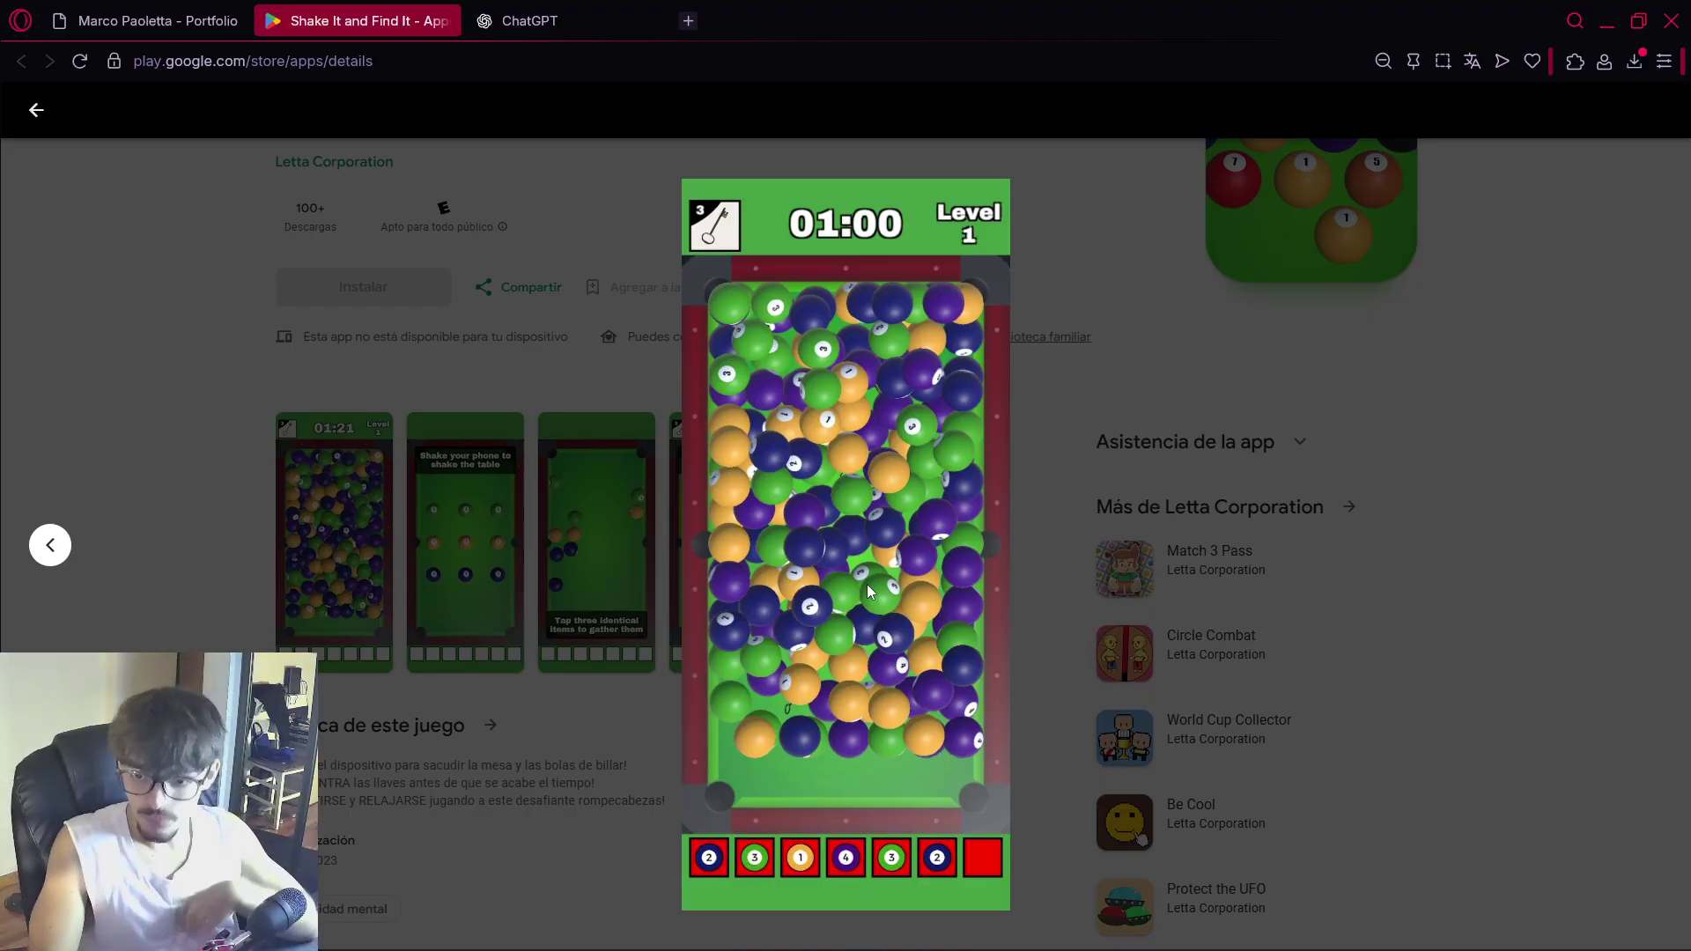
pyautogui.click(524, 11)
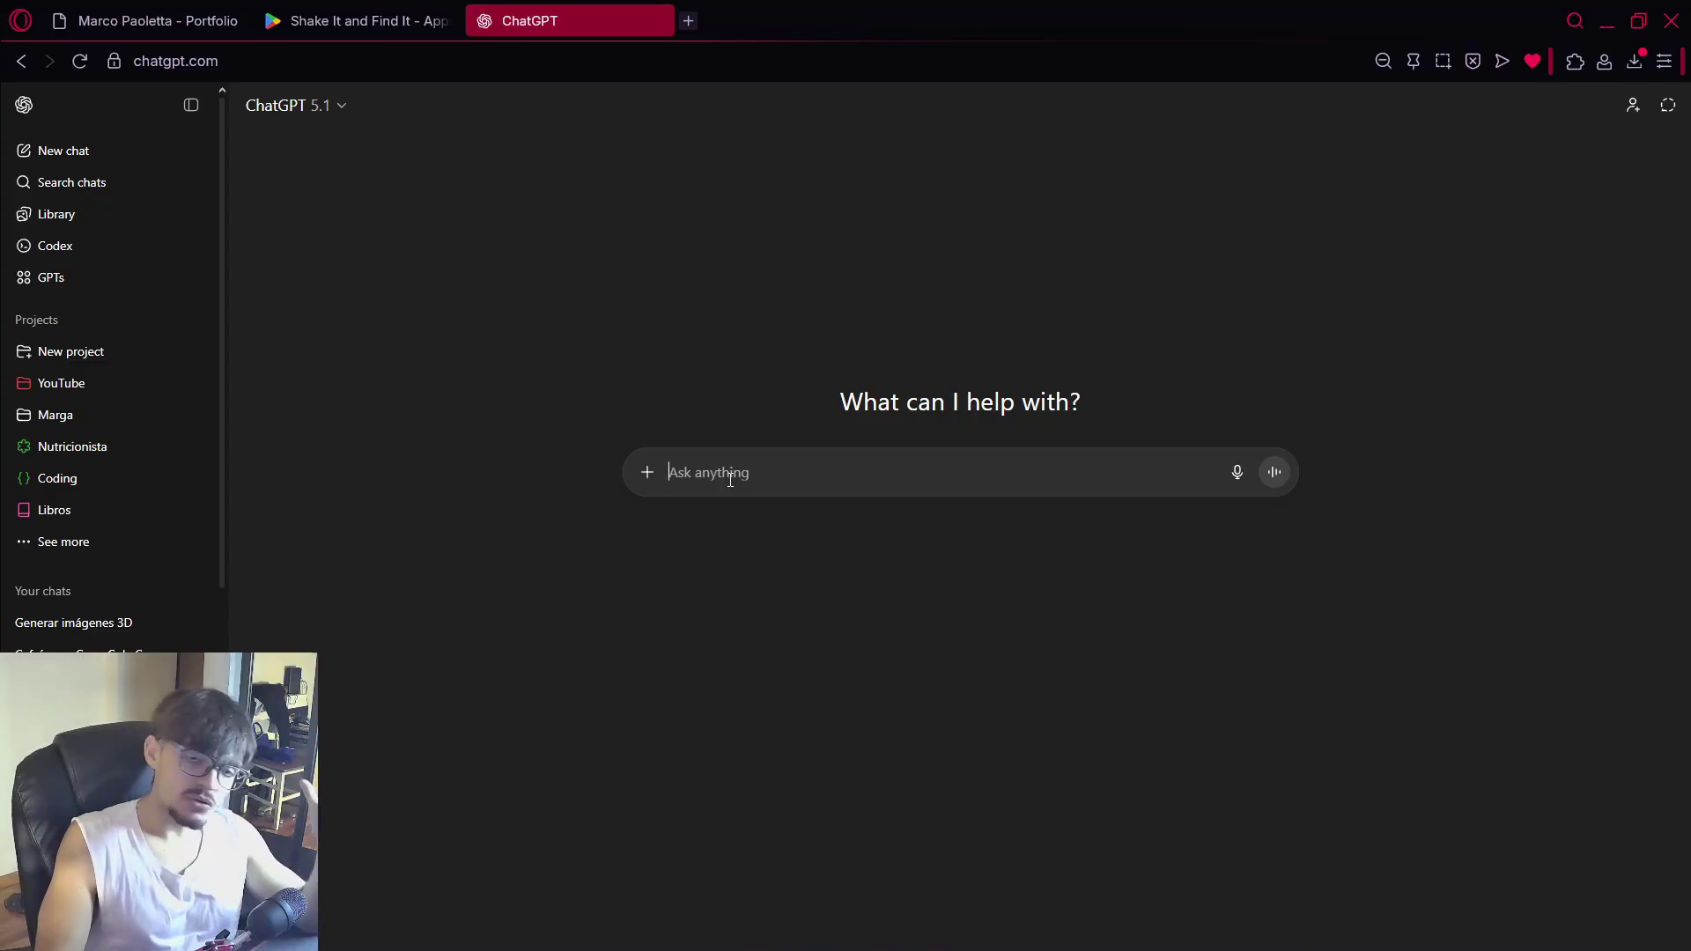
# Paste and send the prompt asking for a merge-3 car racing game idea
pyautogui.write('Create a game idea combining a merge 3 mechanic with a car racing game')
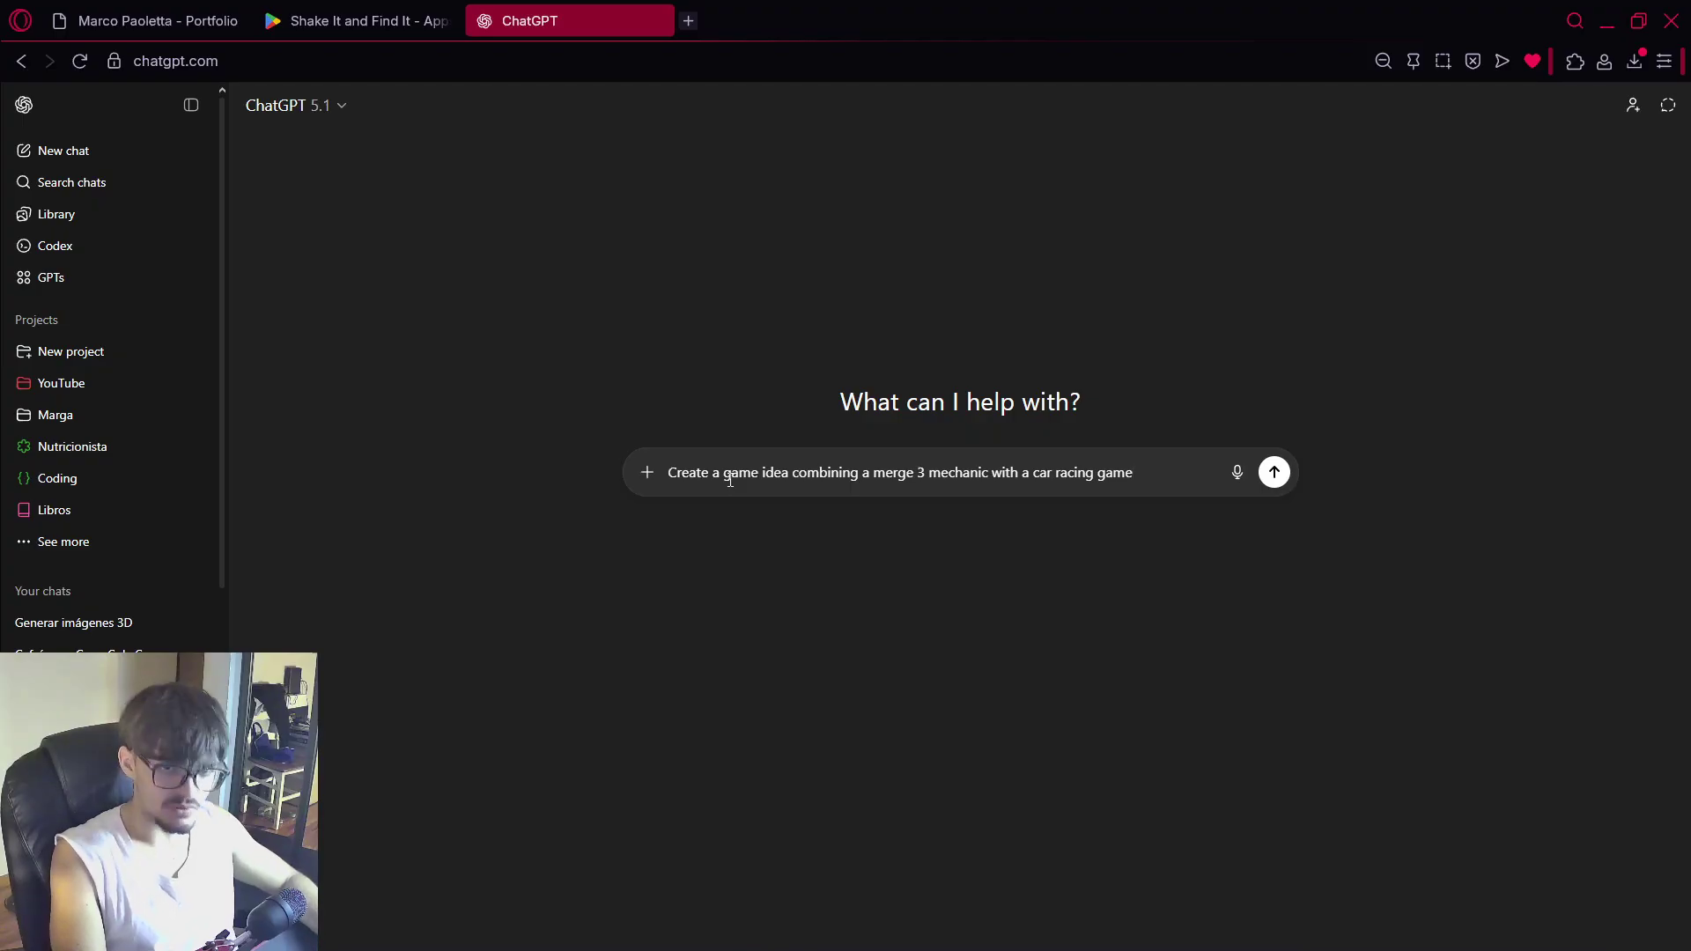
pyautogui.moveTo(720, 476); pyautogui.dragTo(925, 475)
pyautogui.moveTo(907, 476); pyautogui.dragTo(1024, 475)
pyautogui.click(1024, 476)
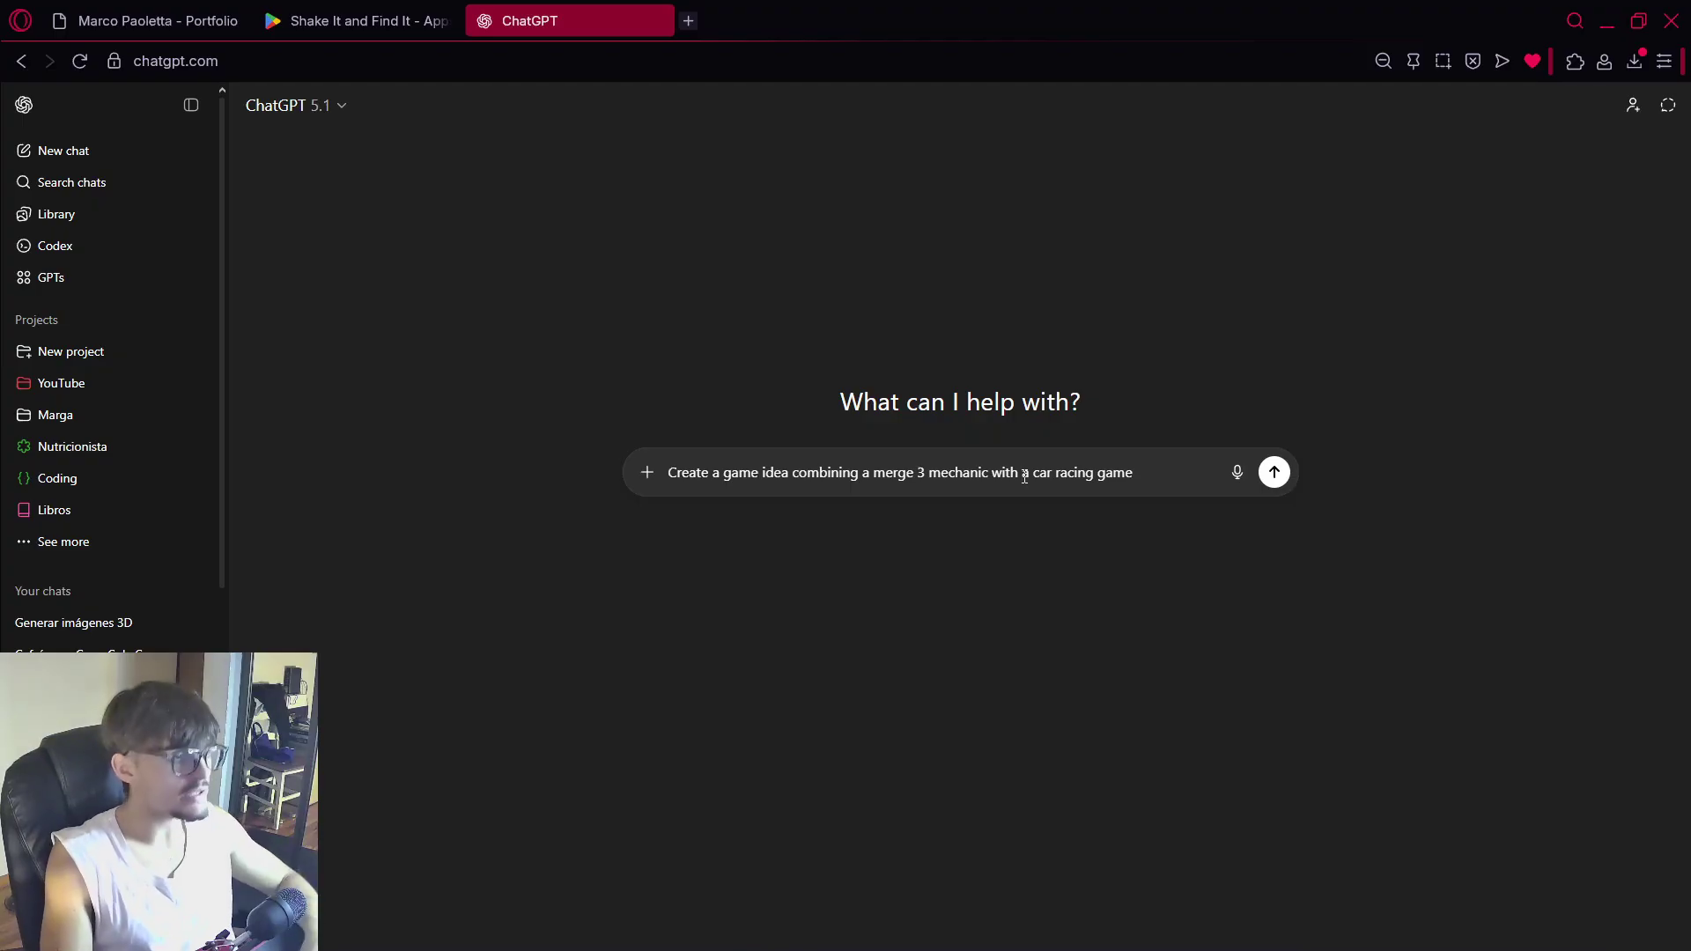
pyautogui.press('Return')
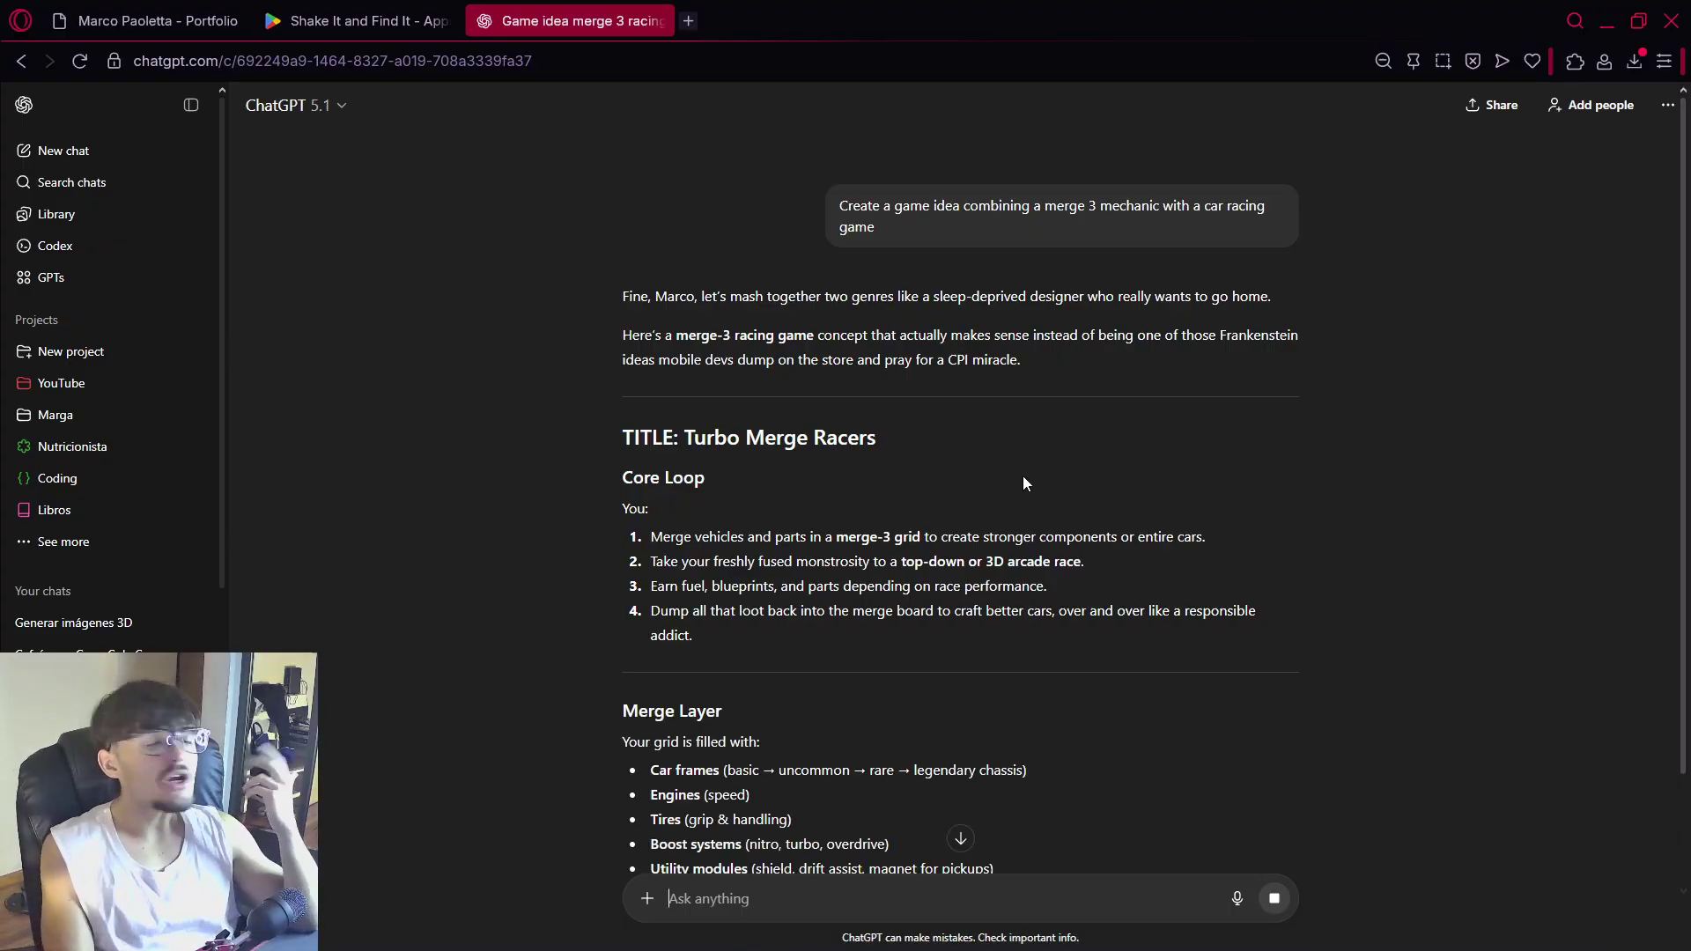
# Scroll through the Turbo Merge Racers concept in the reply
pyautogui.scroll(-3, 1239, 442)
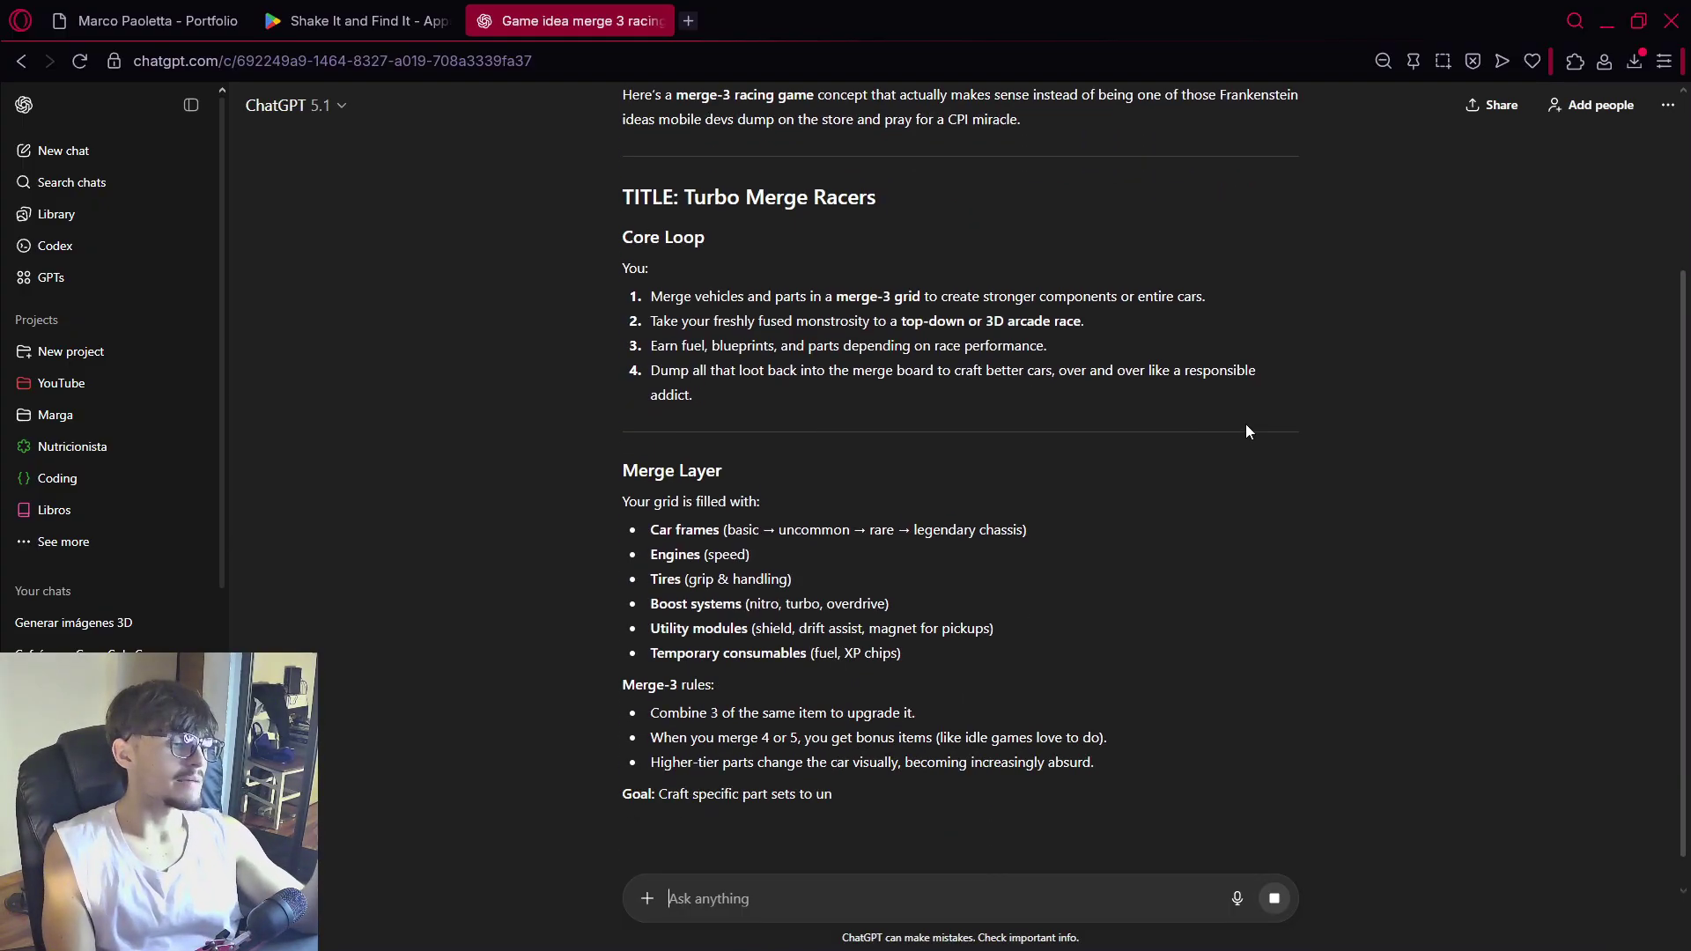
pyautogui.scroll(3, 1247, 432)
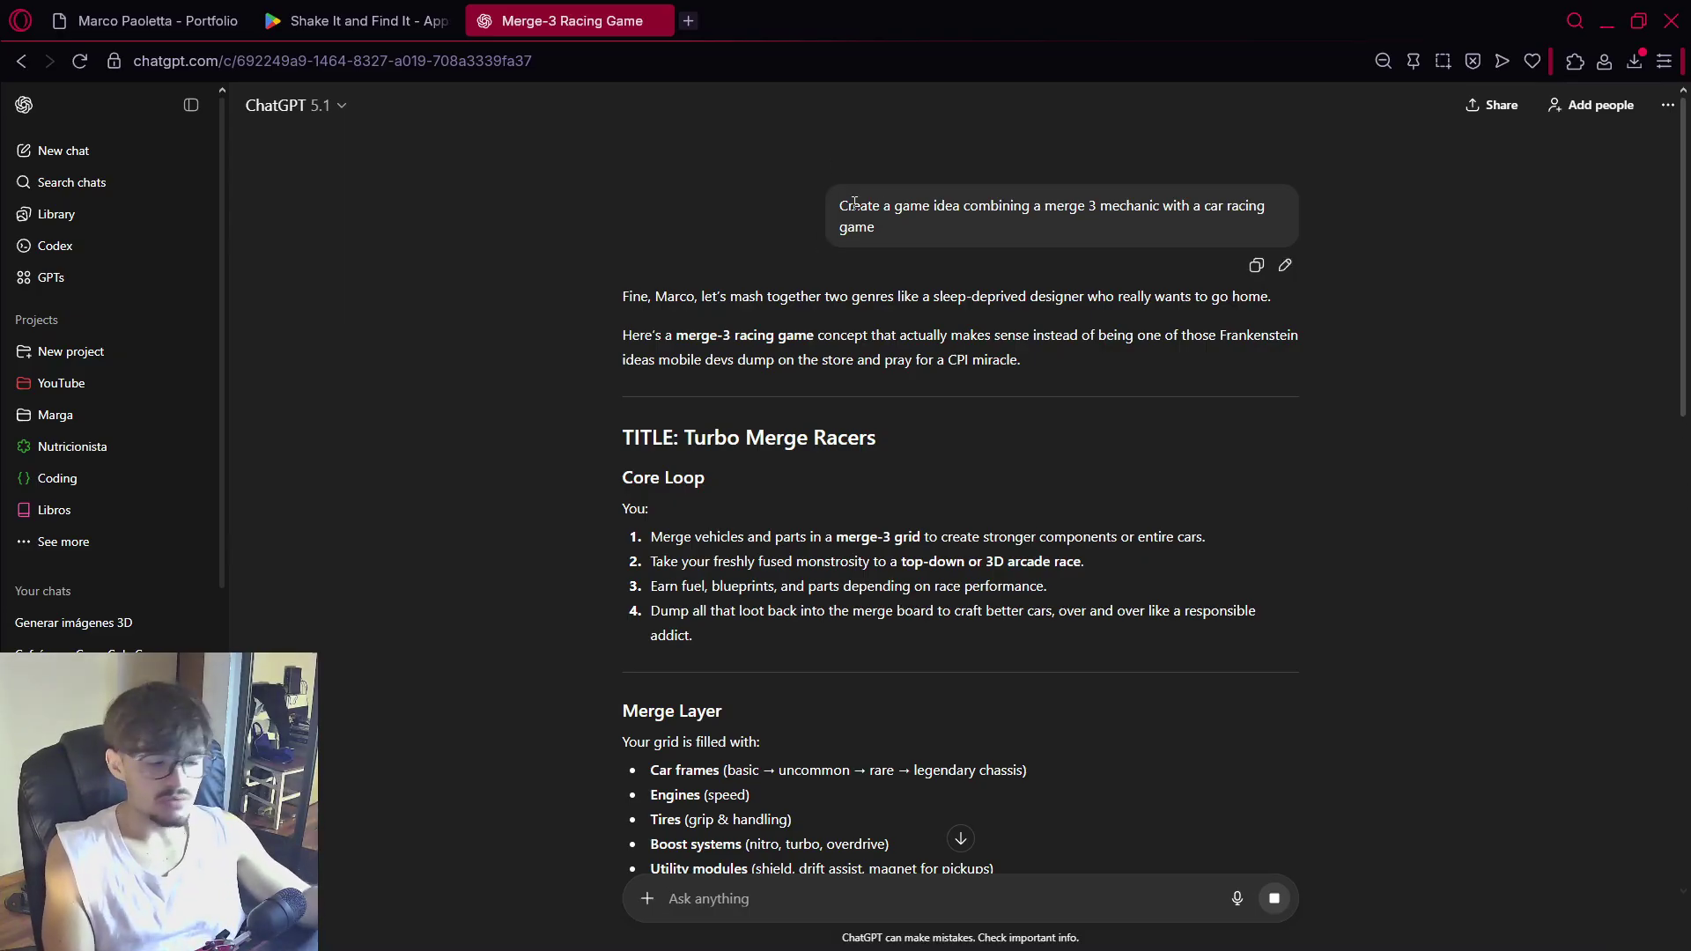
pyautogui.scroll(-15, 805, 413)
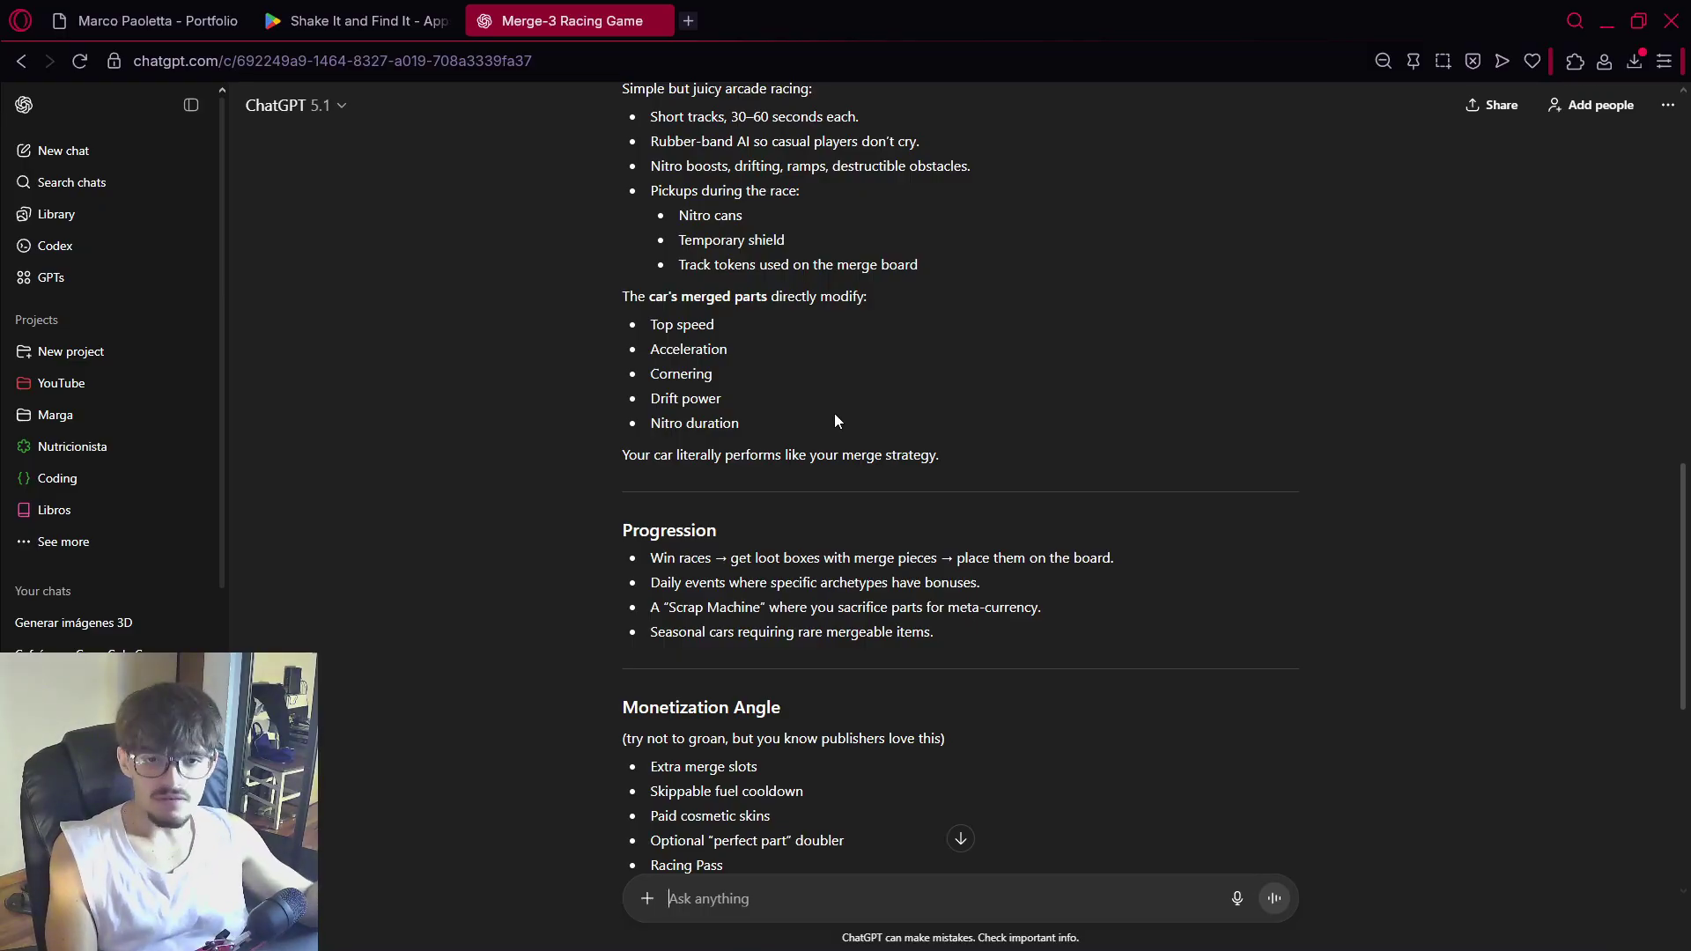
pyautogui.scroll(-5, 1094, 546)
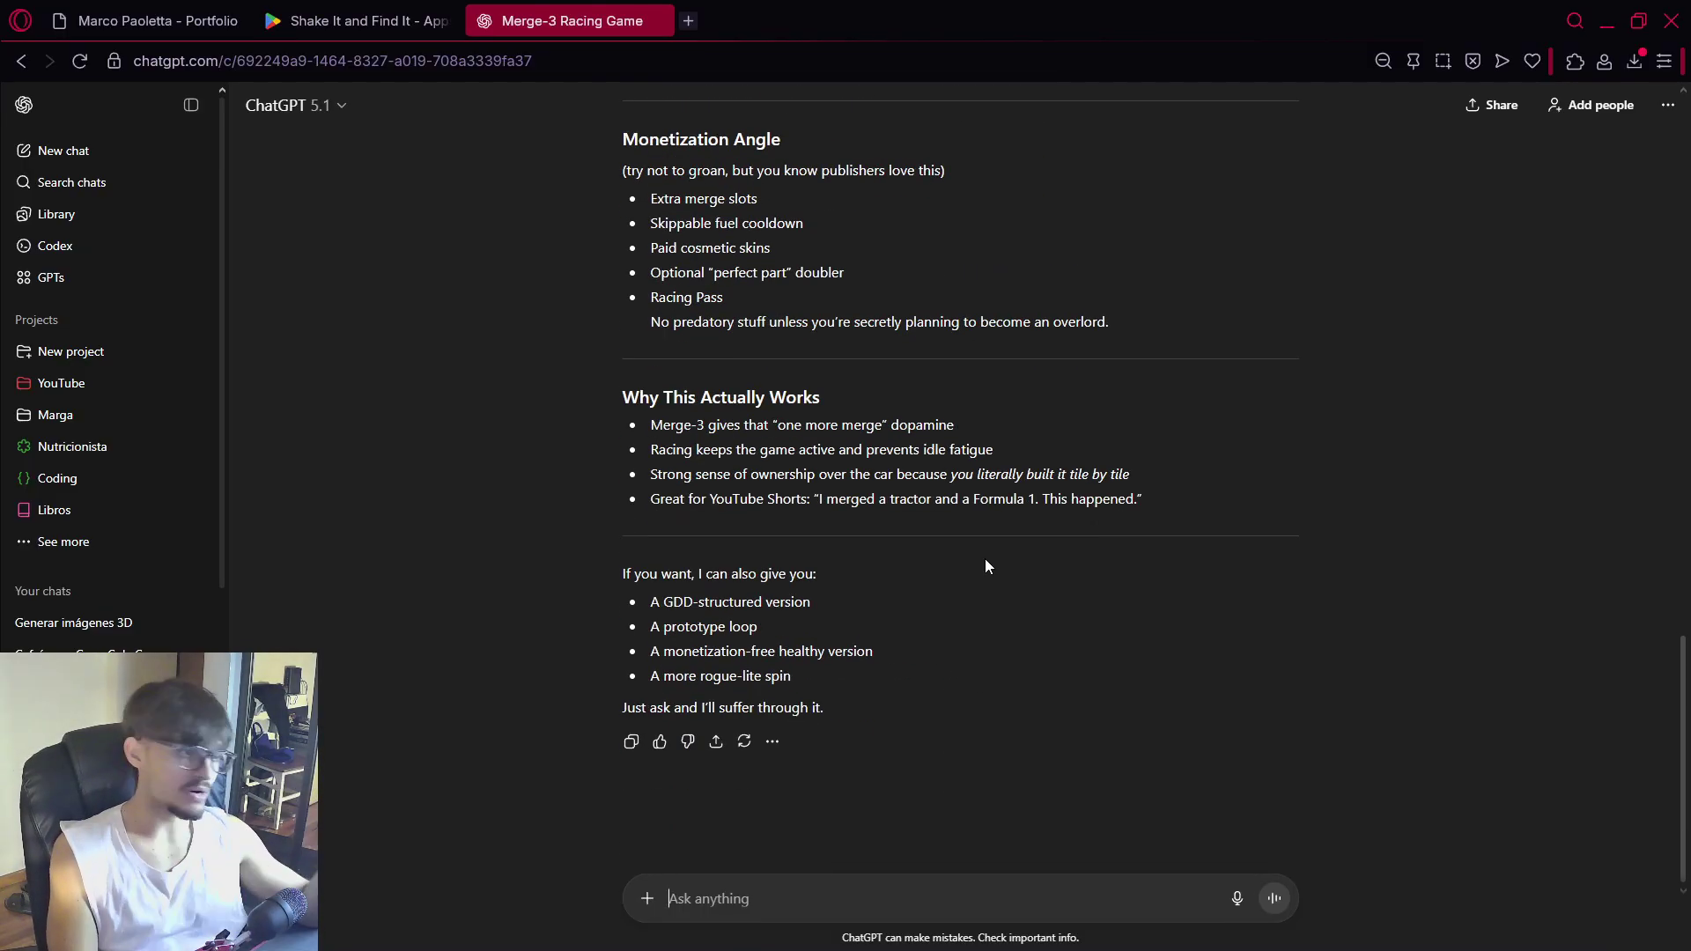
pyautogui.scroll(1, 985, 566)
pyautogui.scroll(-1, 714, 526)
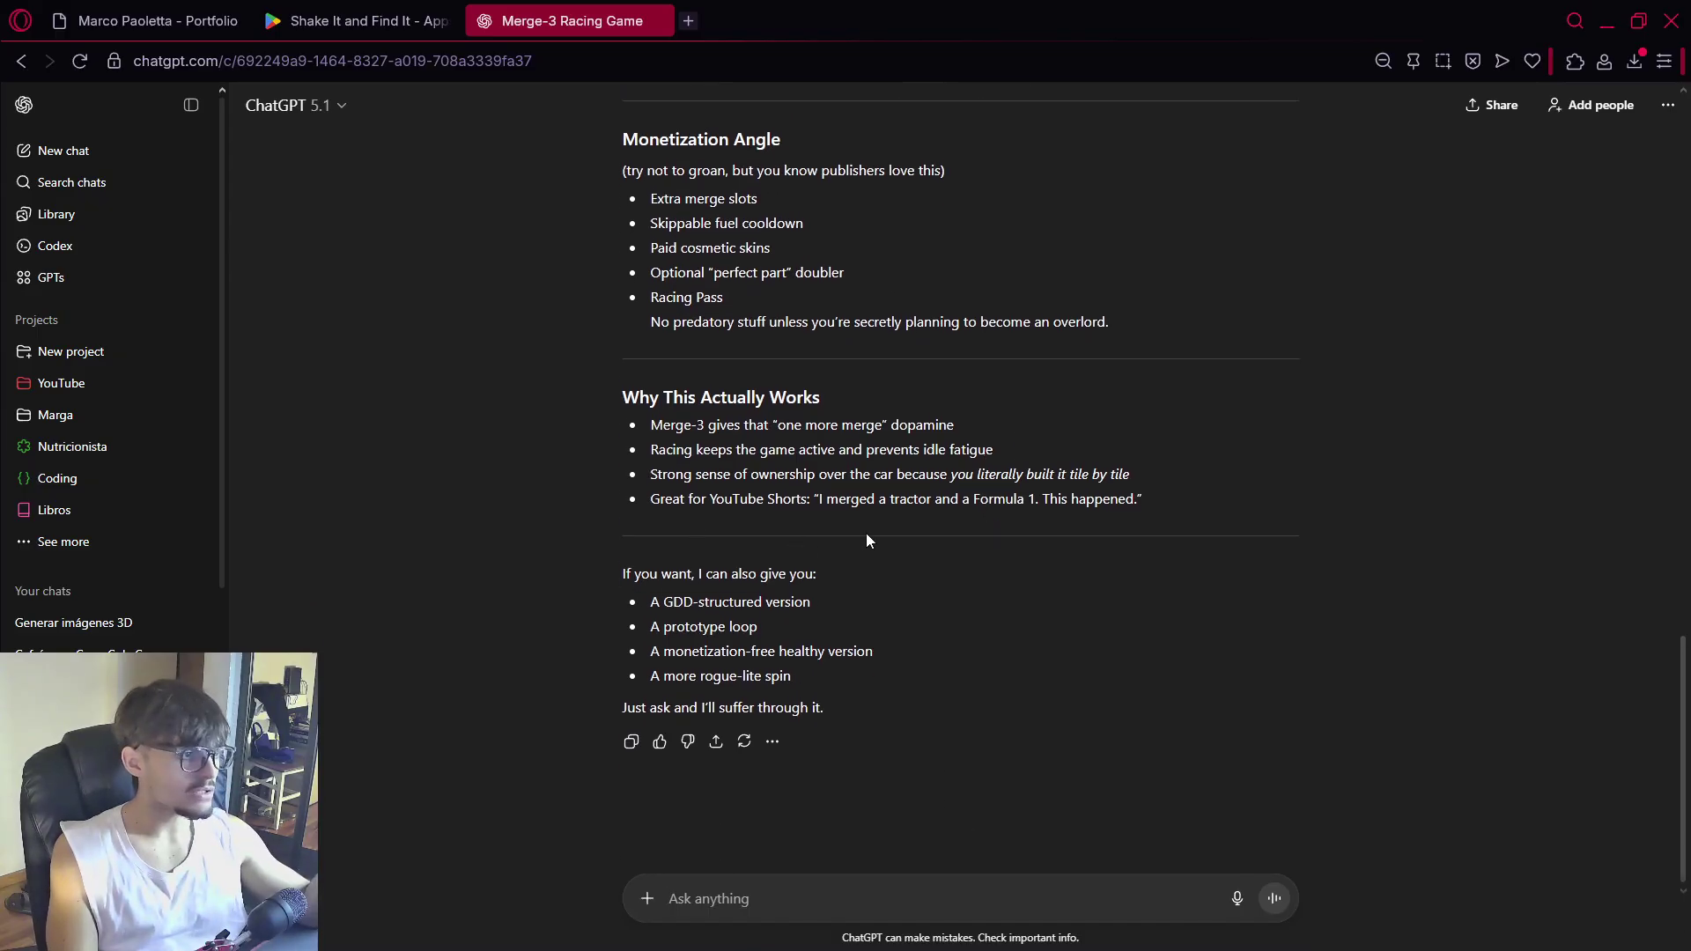
# Highlight the GDD, monetization-free and rogue-lite follow-up suggestions in the reply
pyautogui.moveTo(866, 539); pyautogui.dragTo(837, 606)
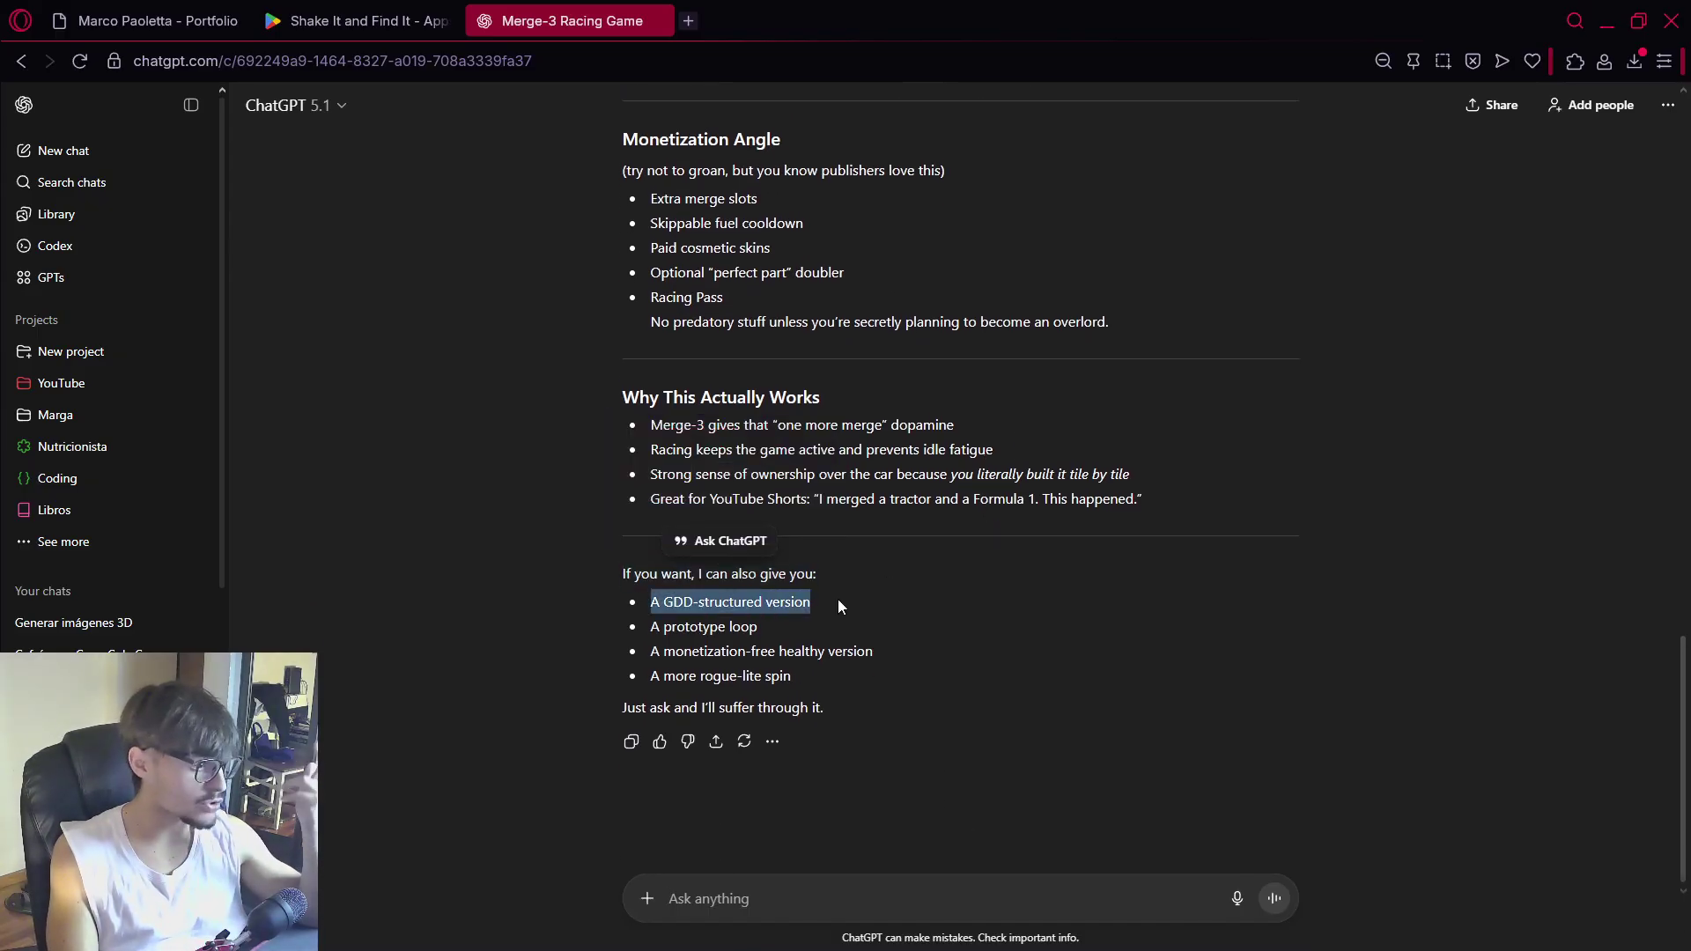
pyautogui.moveTo(649, 650)
pyautogui.mouseDown()
pyautogui.moveTo(650, 626)
pyautogui.moveTo(862, 651)
pyautogui.moveTo(643, 681)
pyautogui.mouseUp()
pyautogui.click(891, 656)
pyautogui.click(643, 682)
pyautogui.scroll(1, 652, 692)
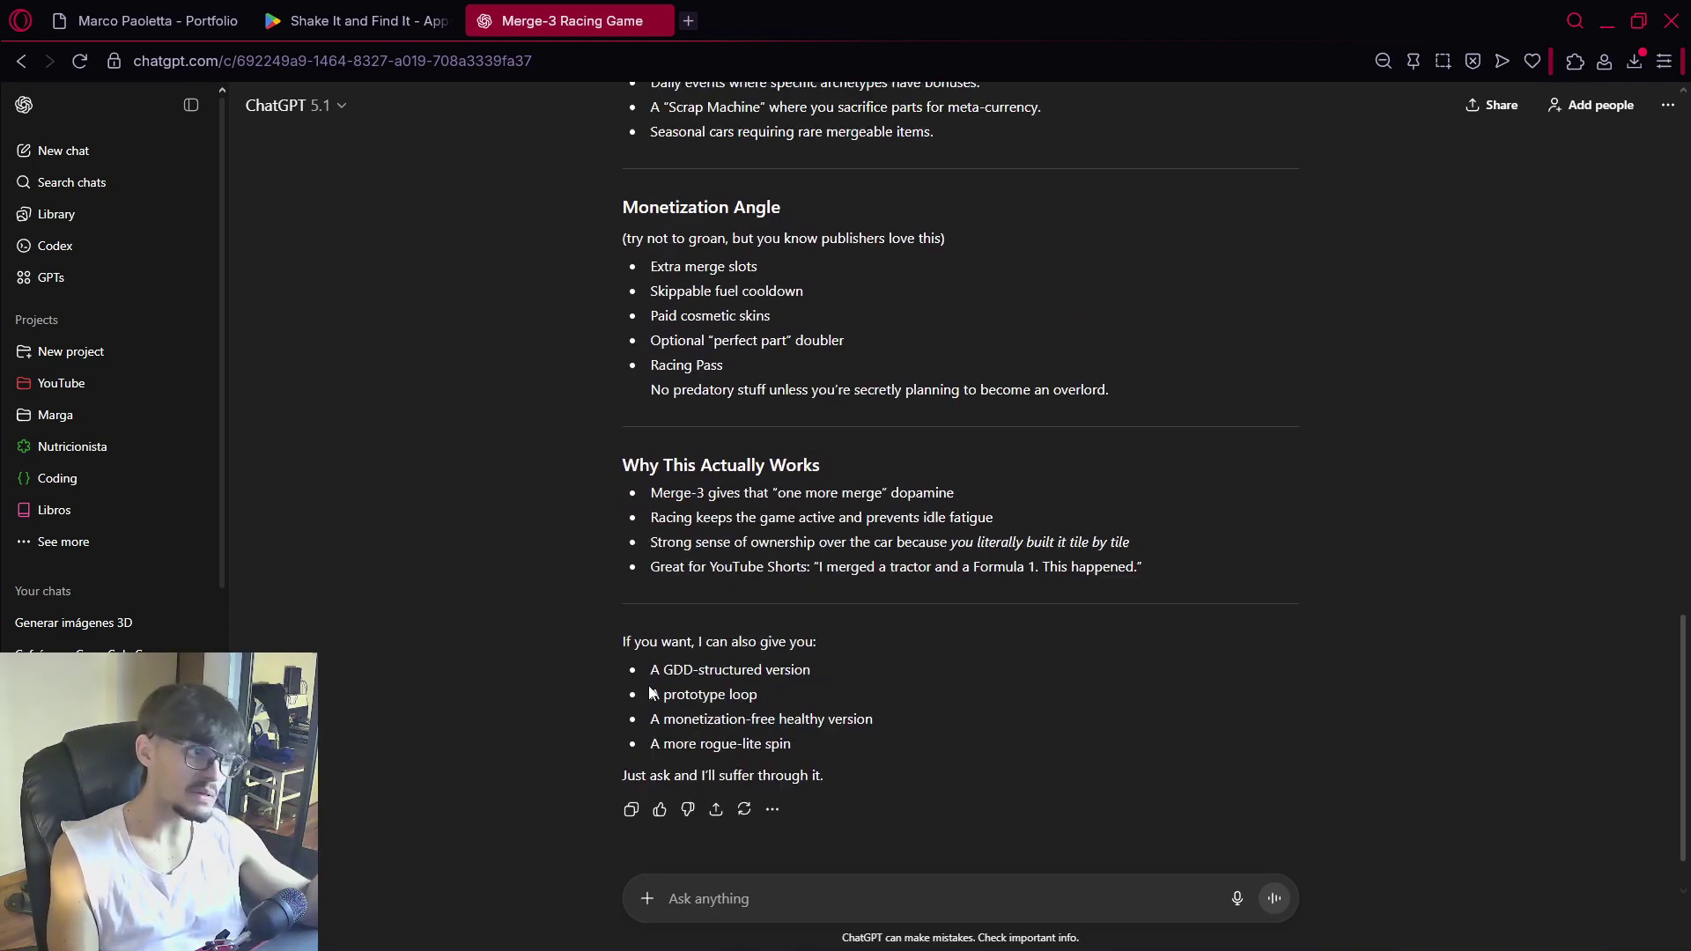
pyautogui.scroll(15, 651, 692)
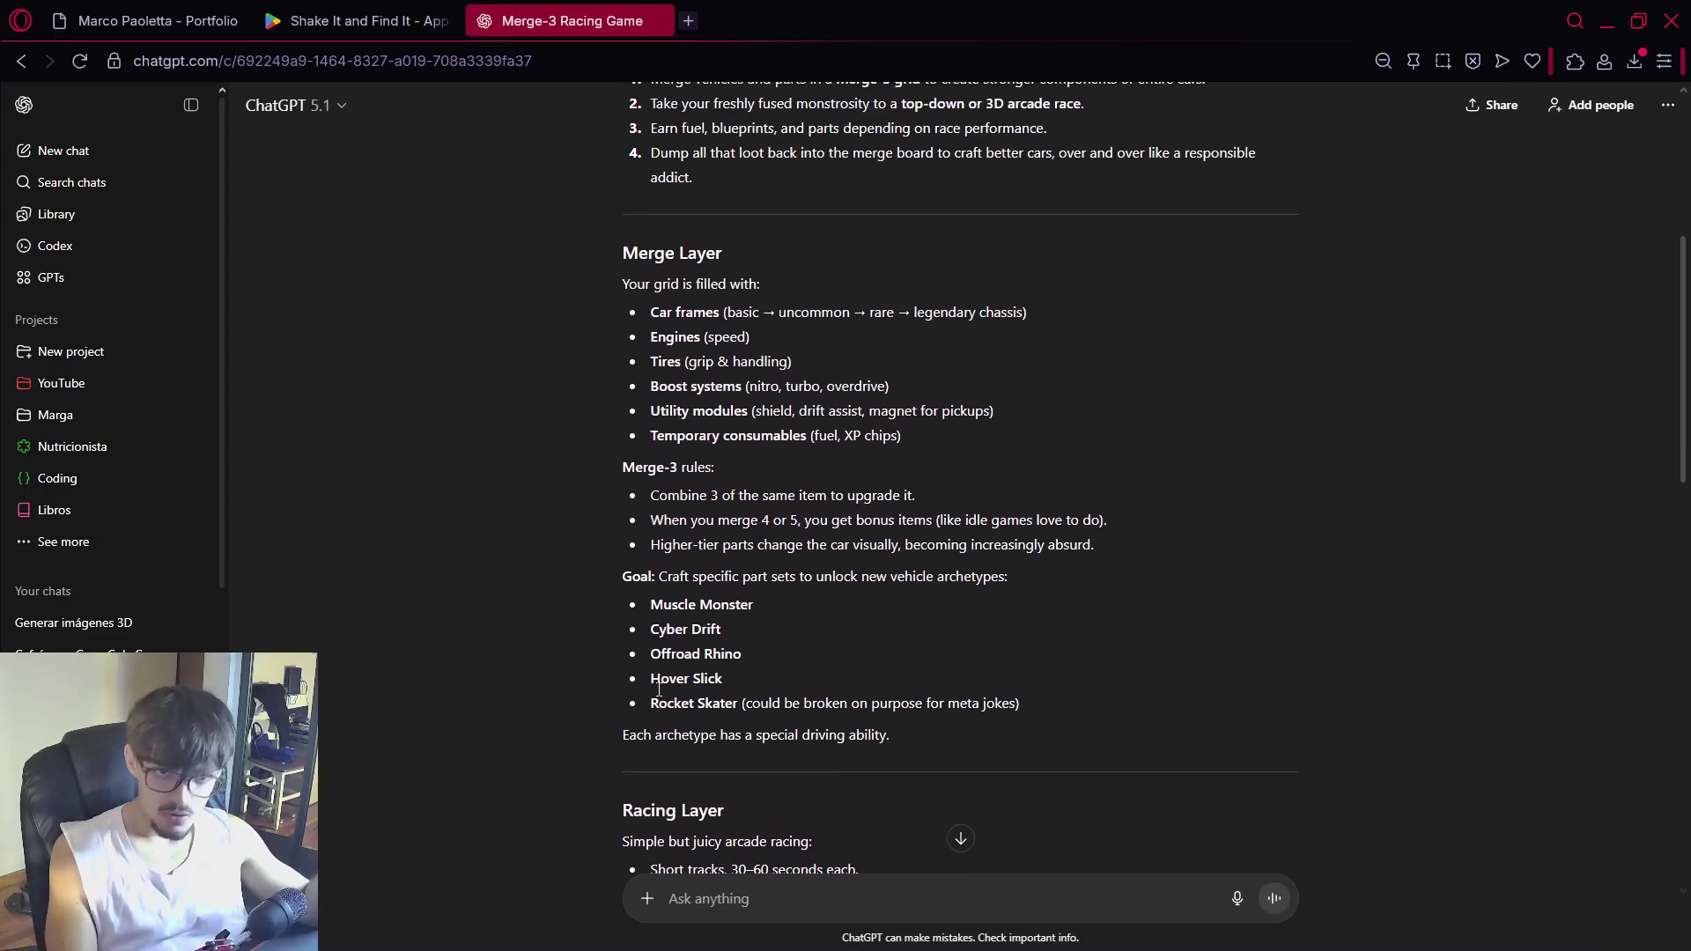
pyautogui.scroll(1, 638, 700)
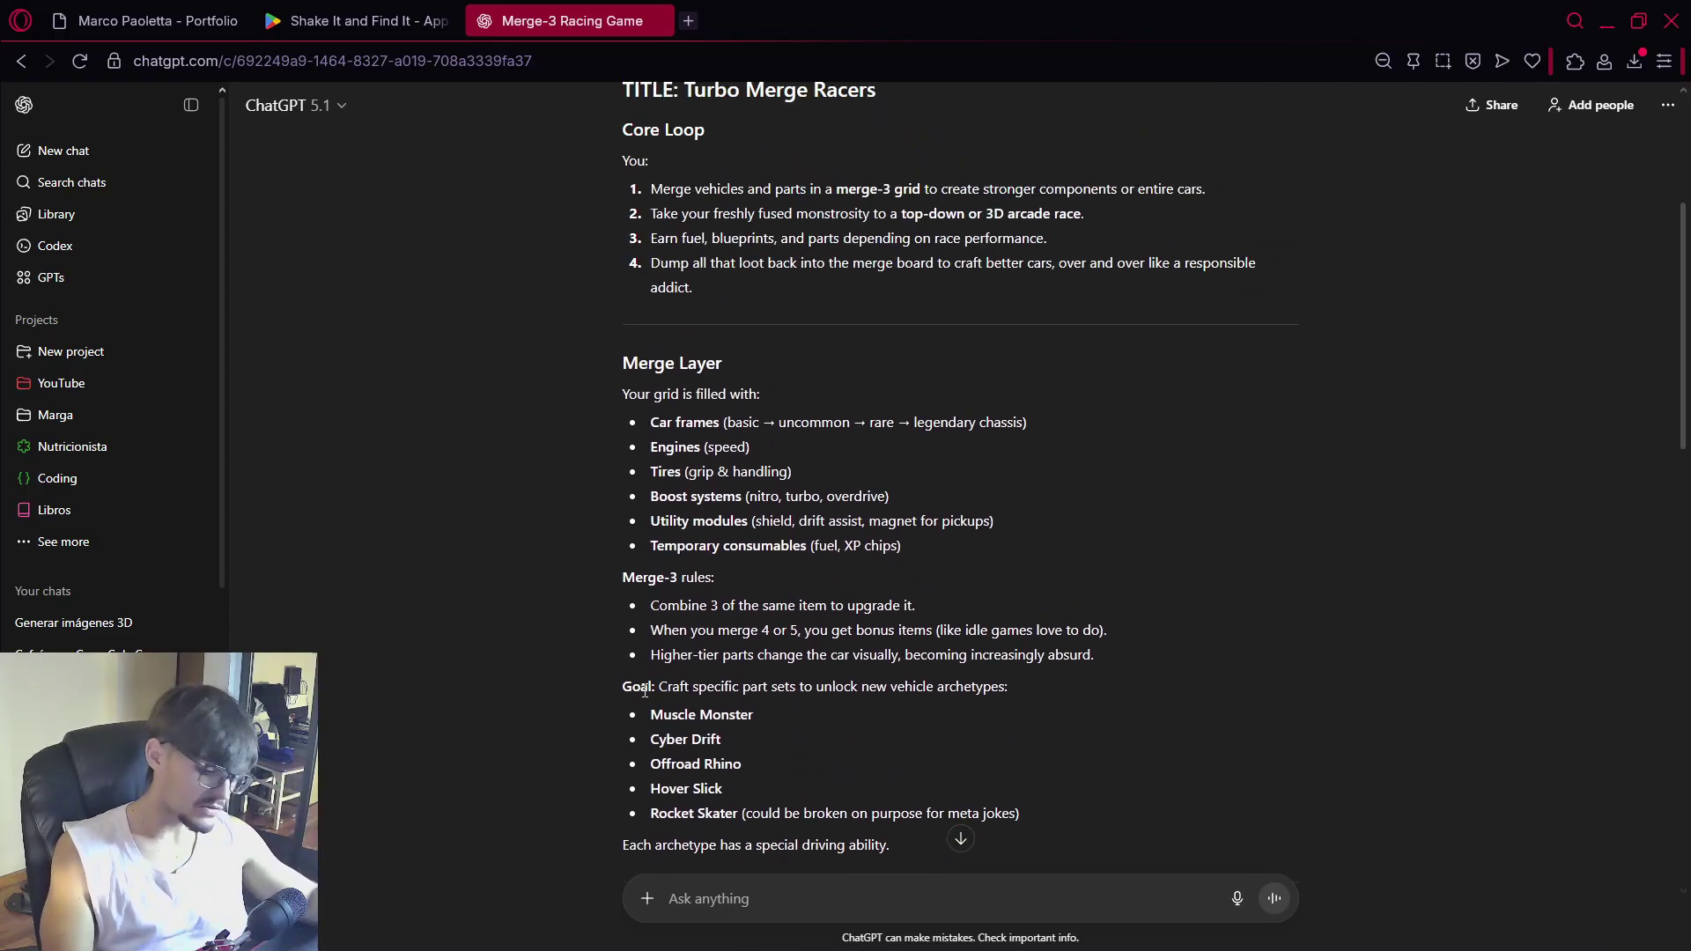
pyautogui.scroll(-2, 644, 691)
pyautogui.click(746, 899)
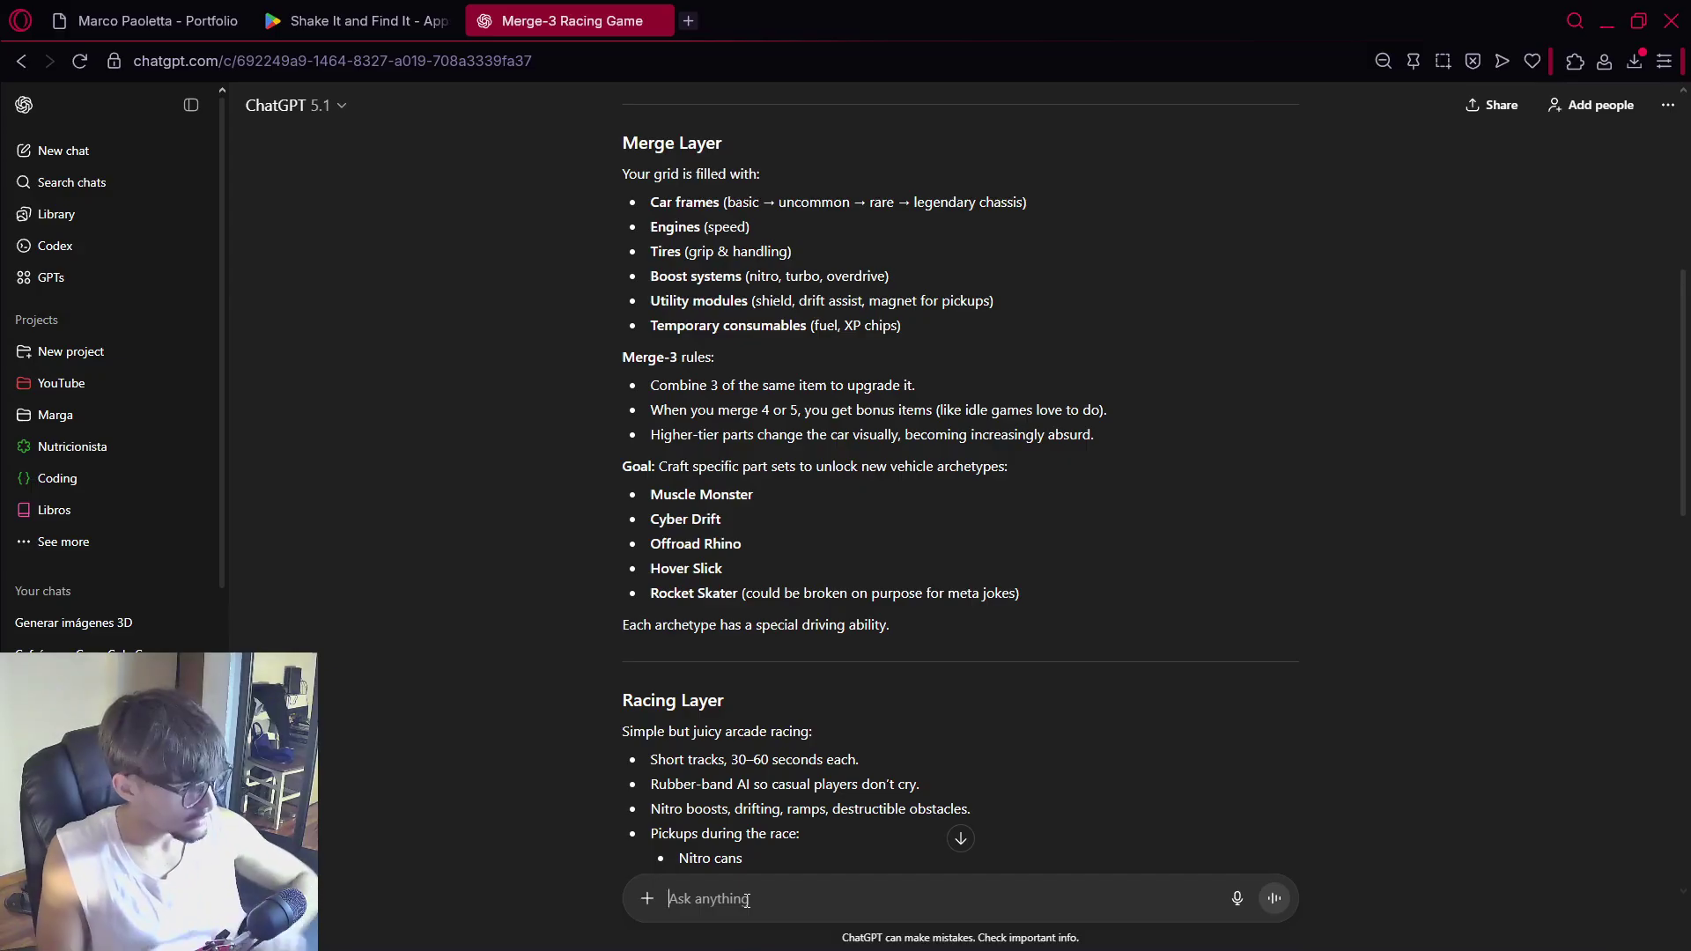
# Ask ChatGPT to 'Use a canvas to create a coin collector GDD' and open the Coin Collector Gdd canvas
pyautogui.write('Use a ')
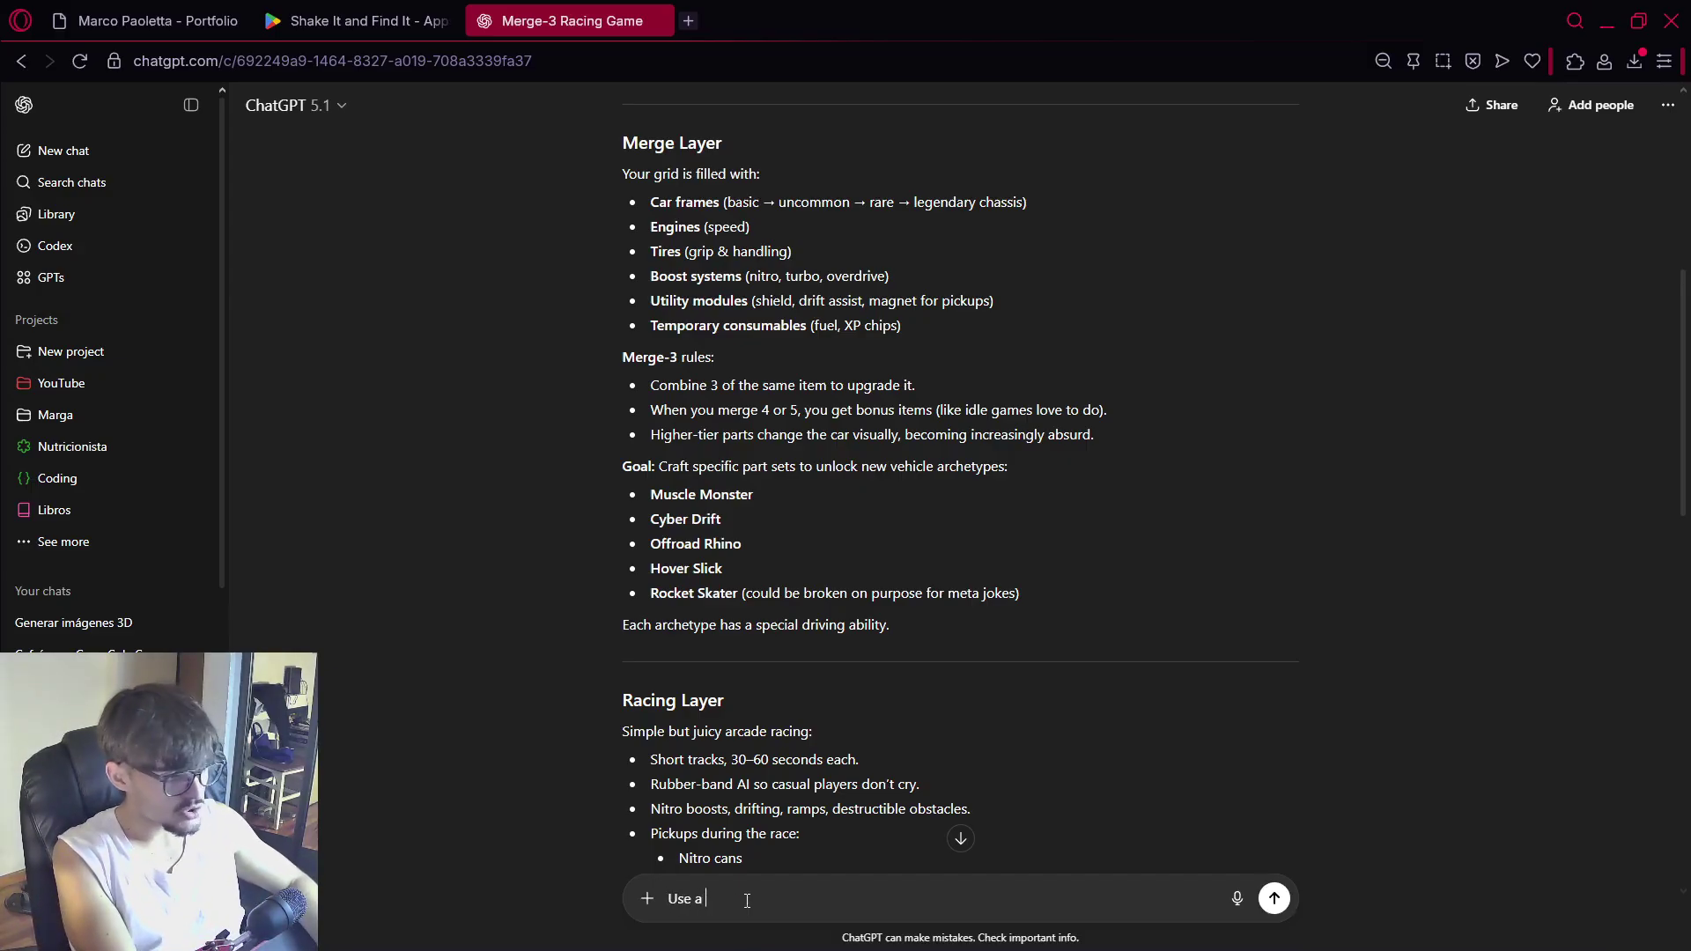
pyautogui.write('canvas to create ')
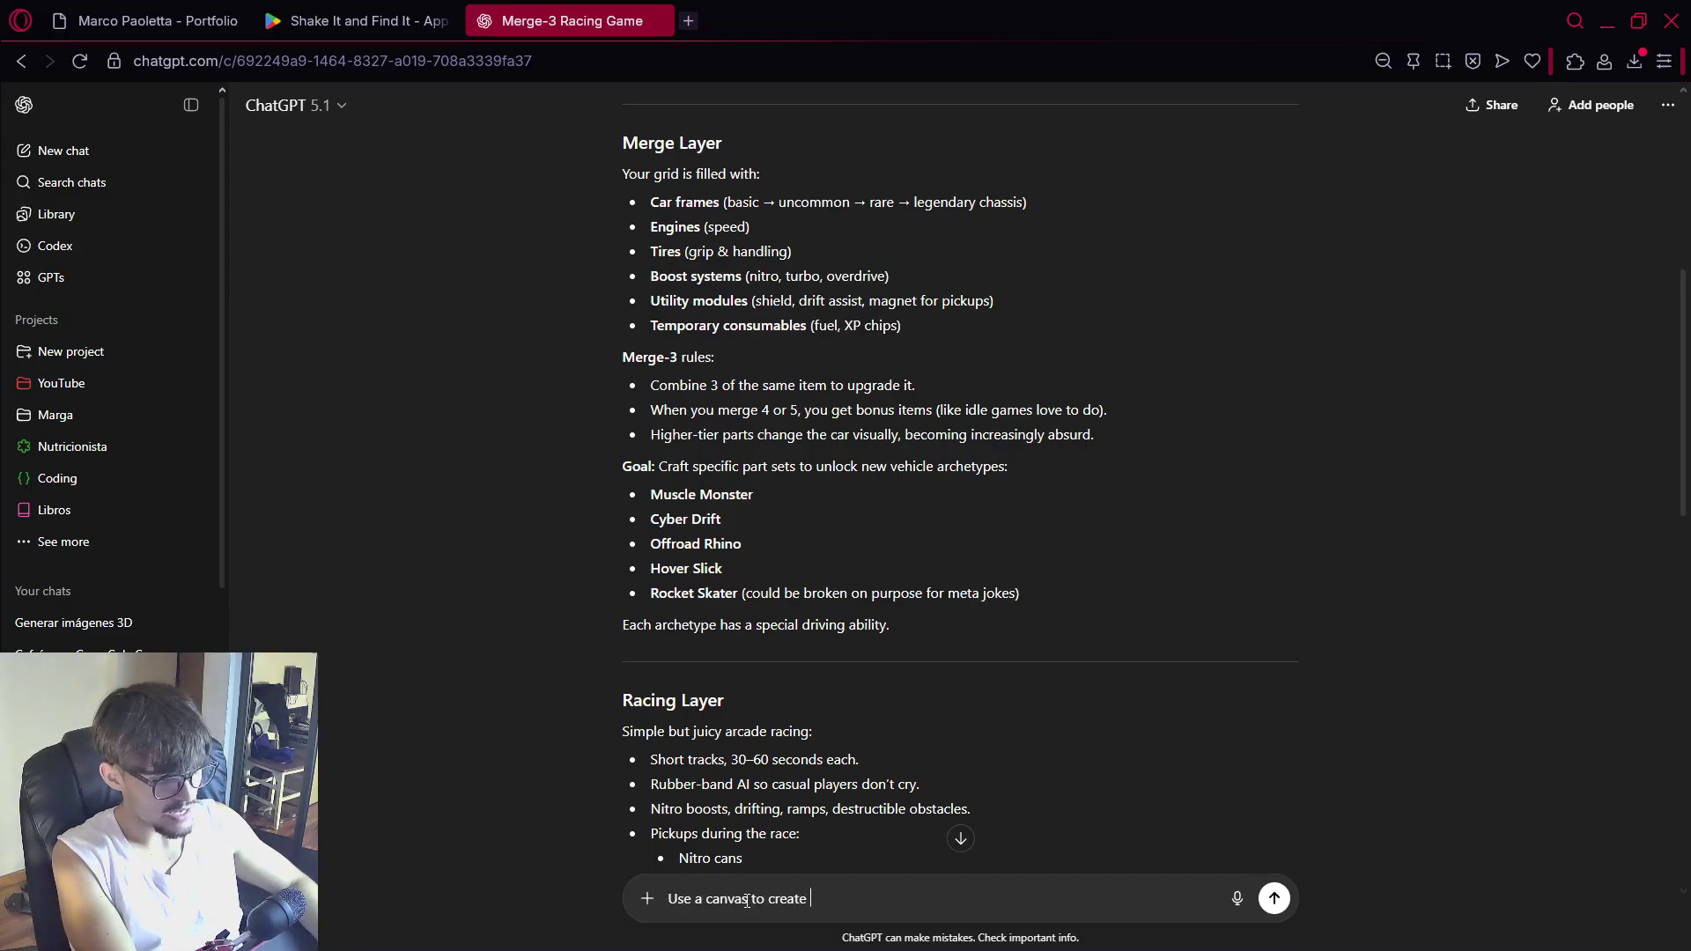
pyautogui.write('a coin collector')
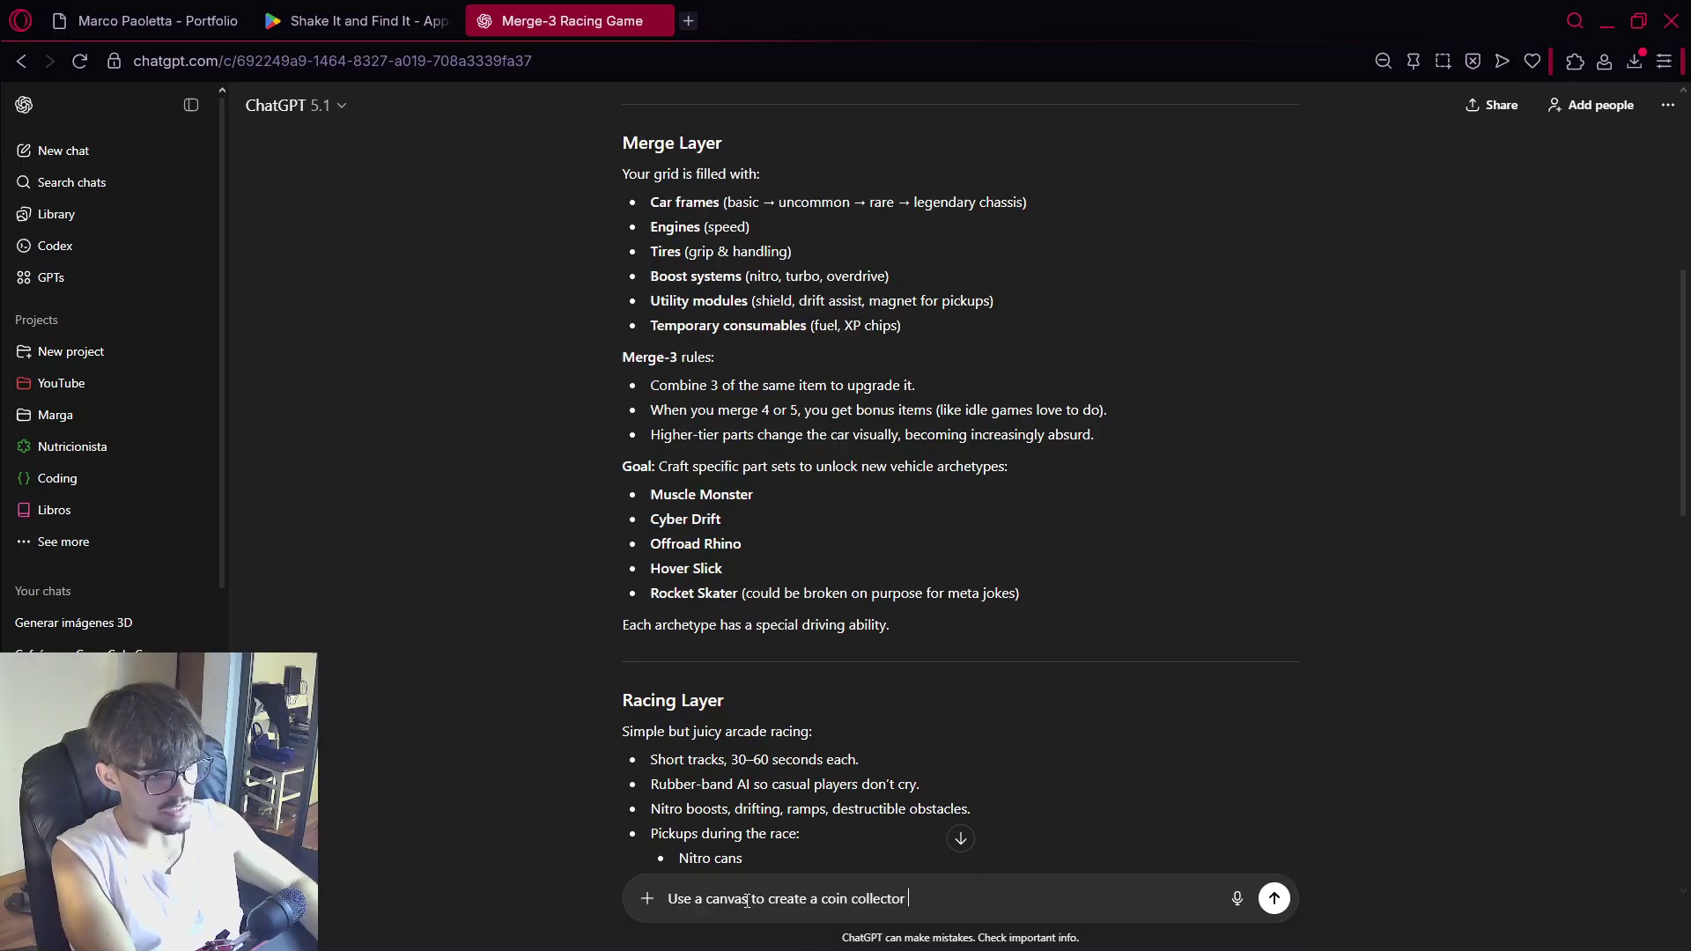
pyautogui.write(' GDD')
pyautogui.press('Return')
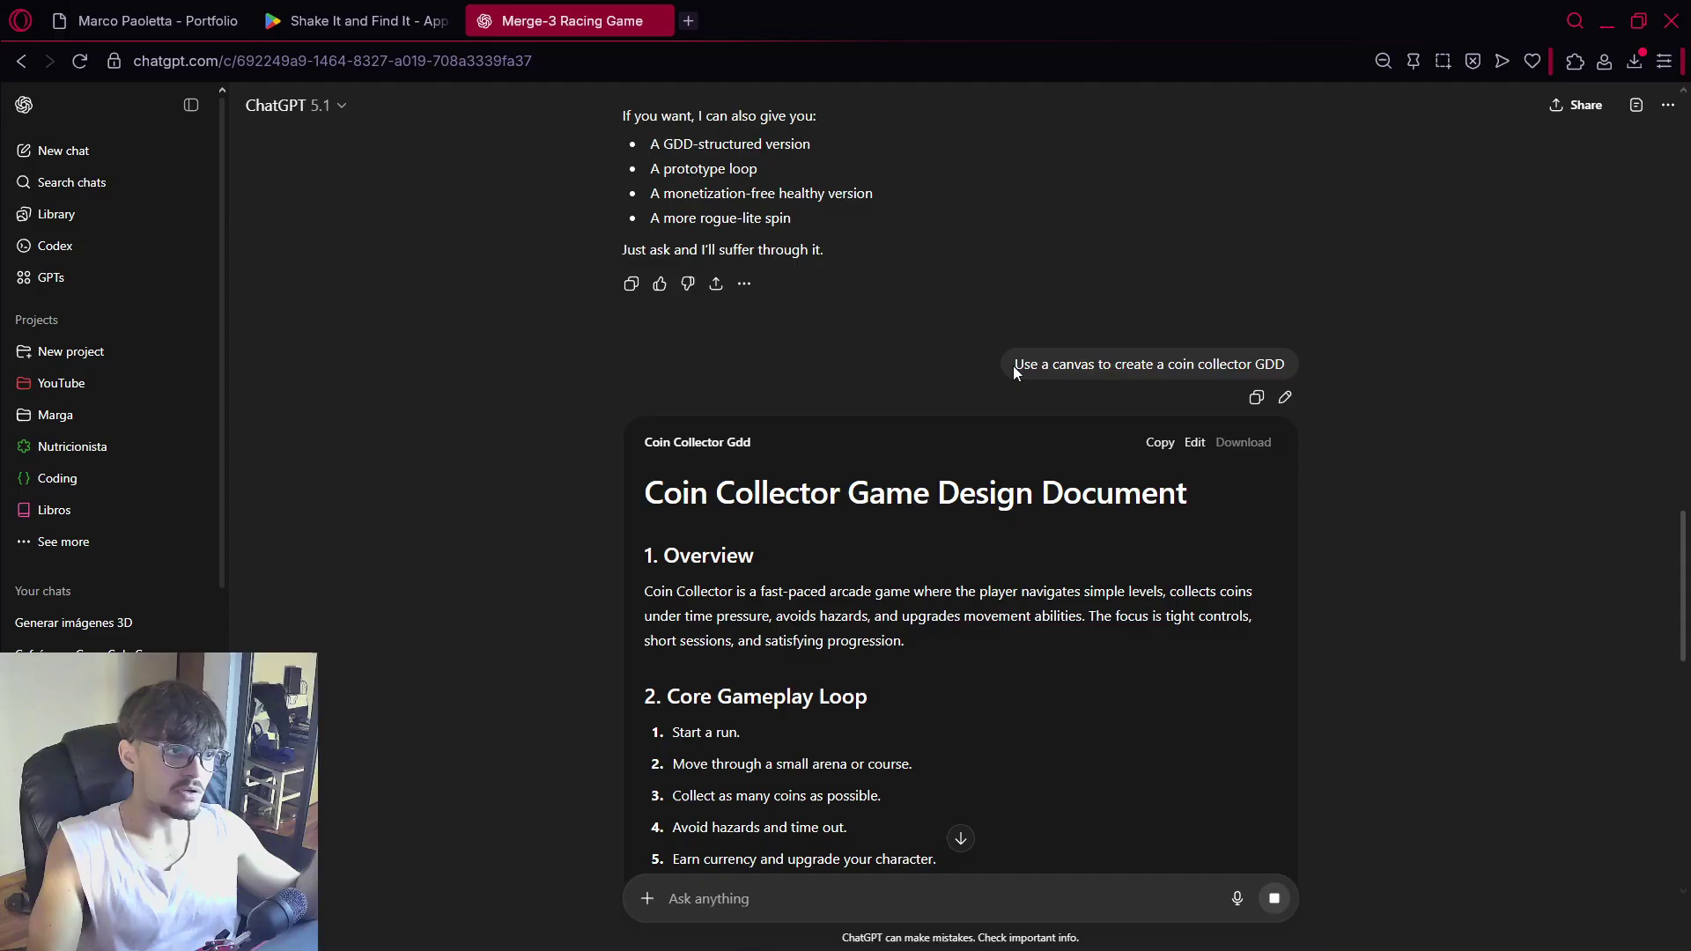
pyautogui.moveTo(1015, 364); pyautogui.dragTo(1102, 364)
pyautogui.click(1194, 442)
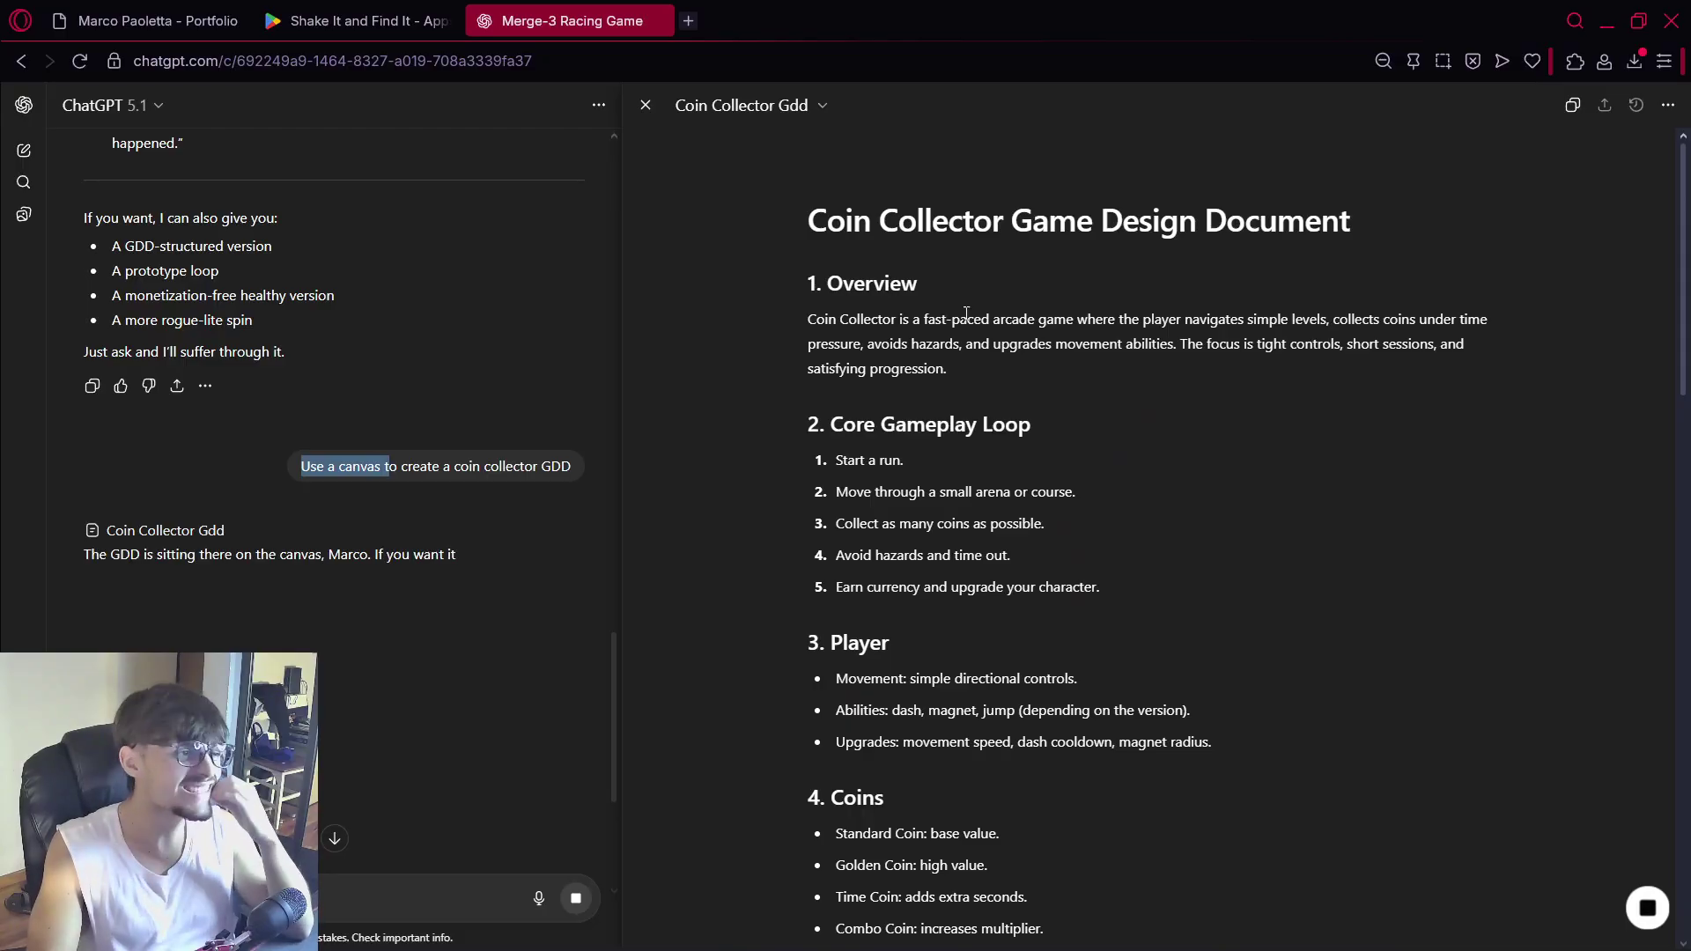
# Scroll through the Coin Collector GDD canvas starting at its Overview section
pyautogui.scroll(-10, 934, 326)
pyautogui.scroll(-8, 968, 493)
pyautogui.scroll(18, 978, 573)
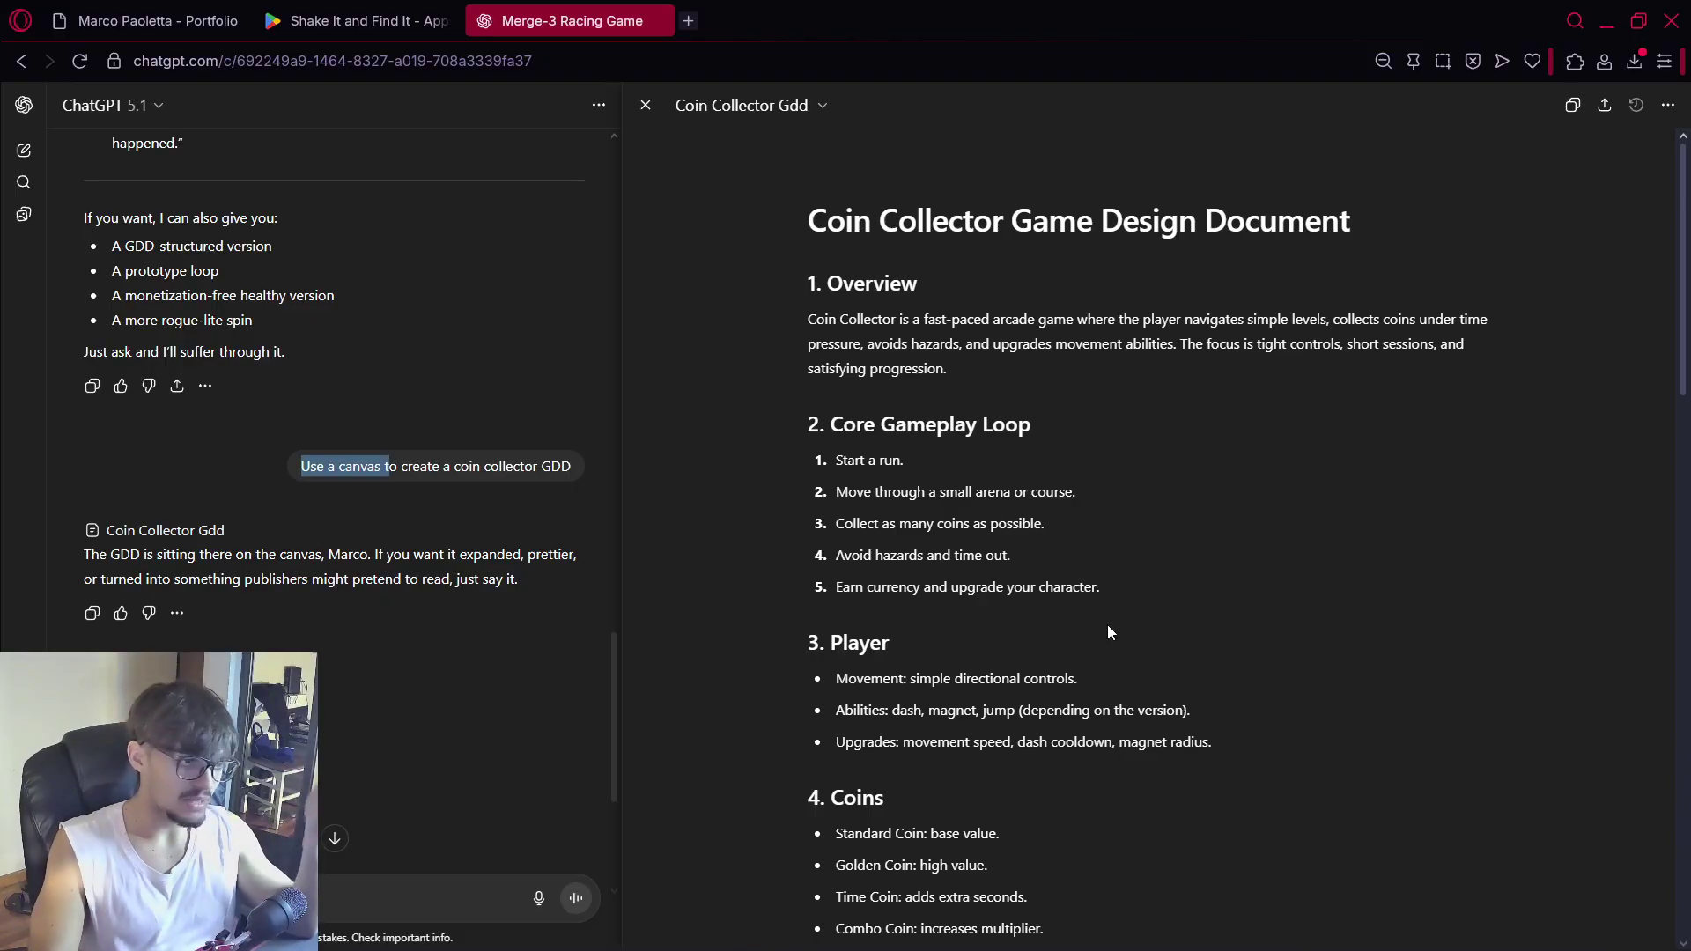
pyautogui.scroll(-6, 1185, 414)
pyautogui.scroll(6, 1145, 396)
pyautogui.click(1056, 285)
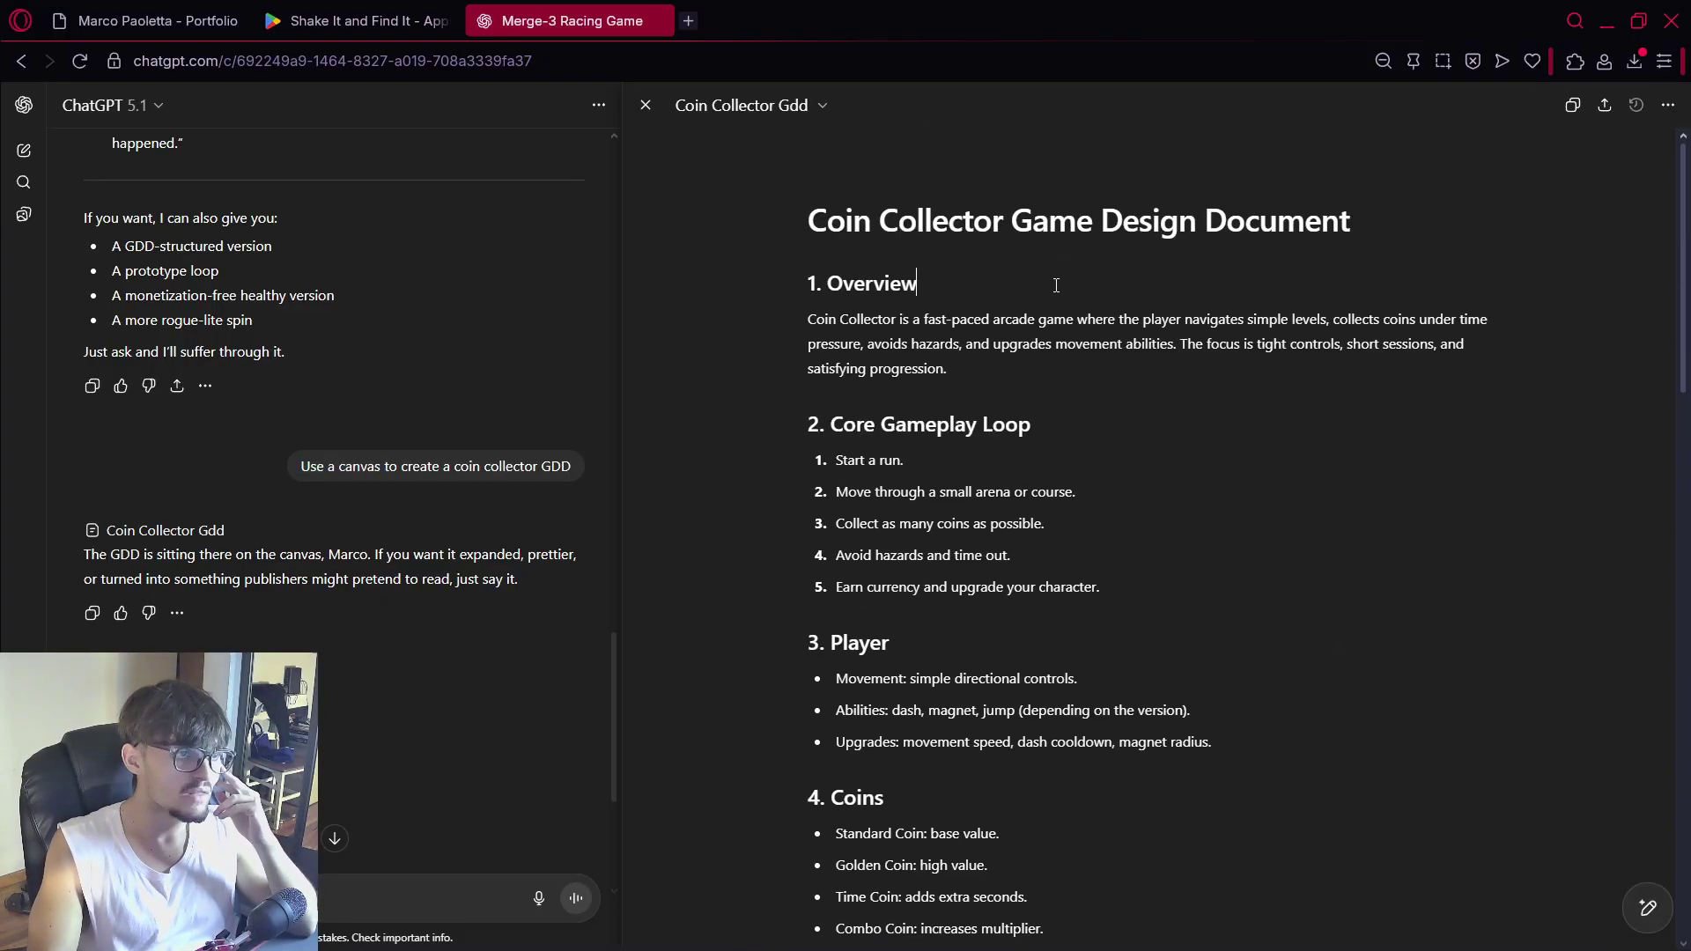
pyautogui.moveTo(1647, 907)
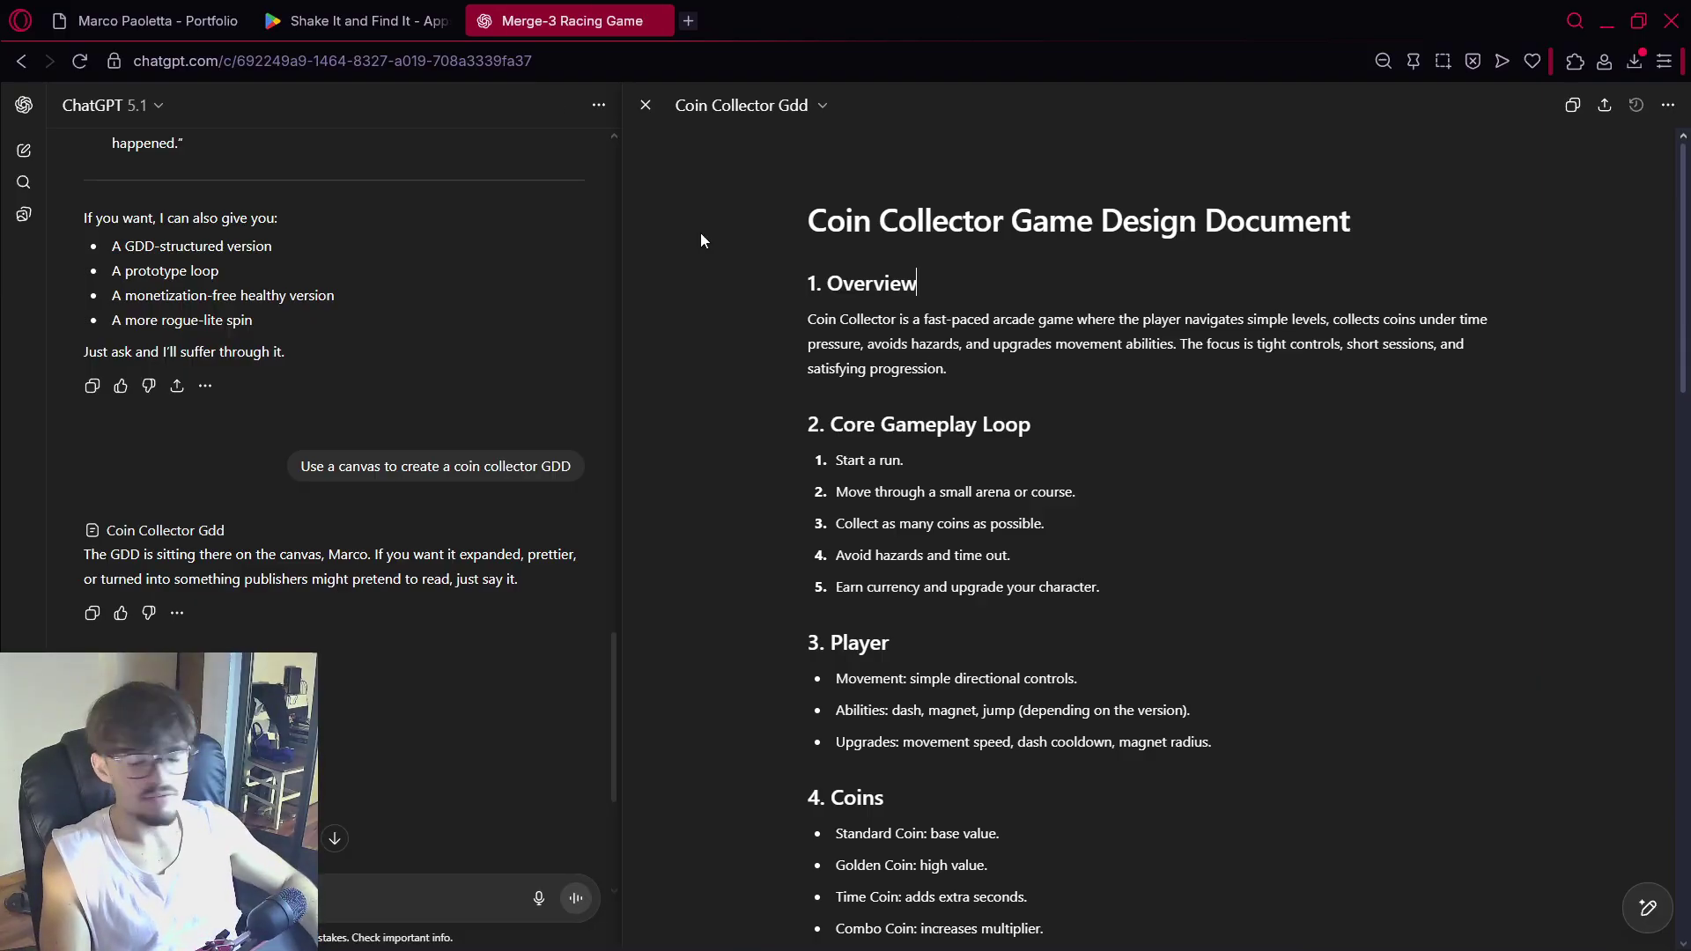
pyautogui.press('super')
pyautogui.press('super')
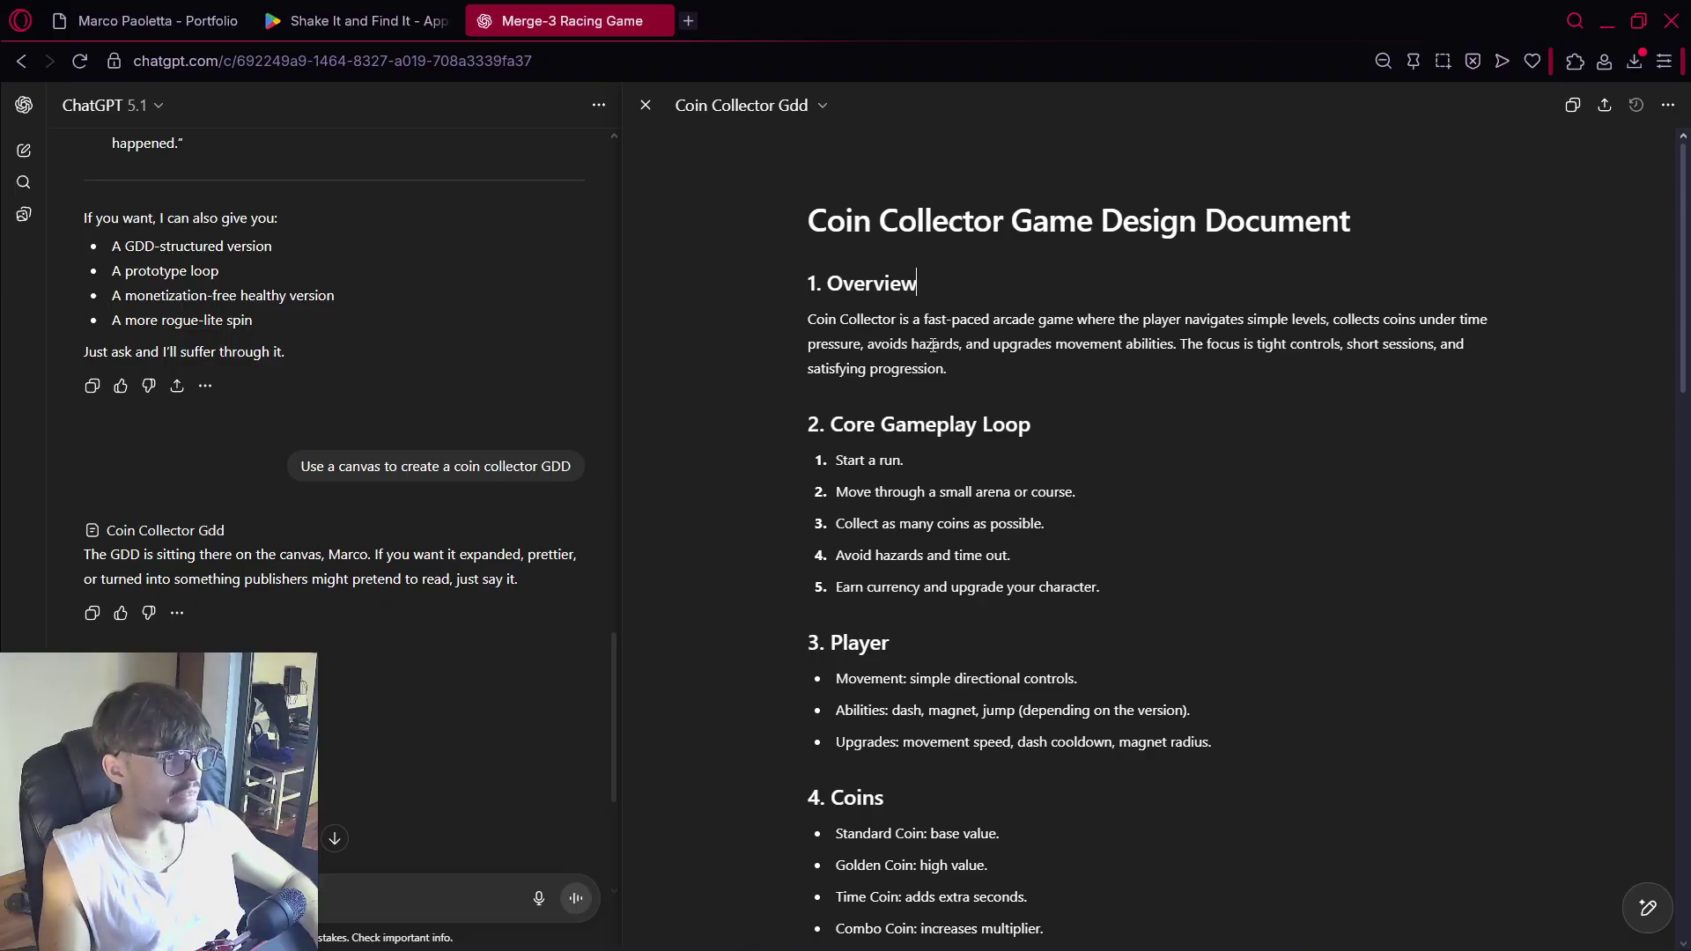
pyautogui.scroll(-15, 805, 324)
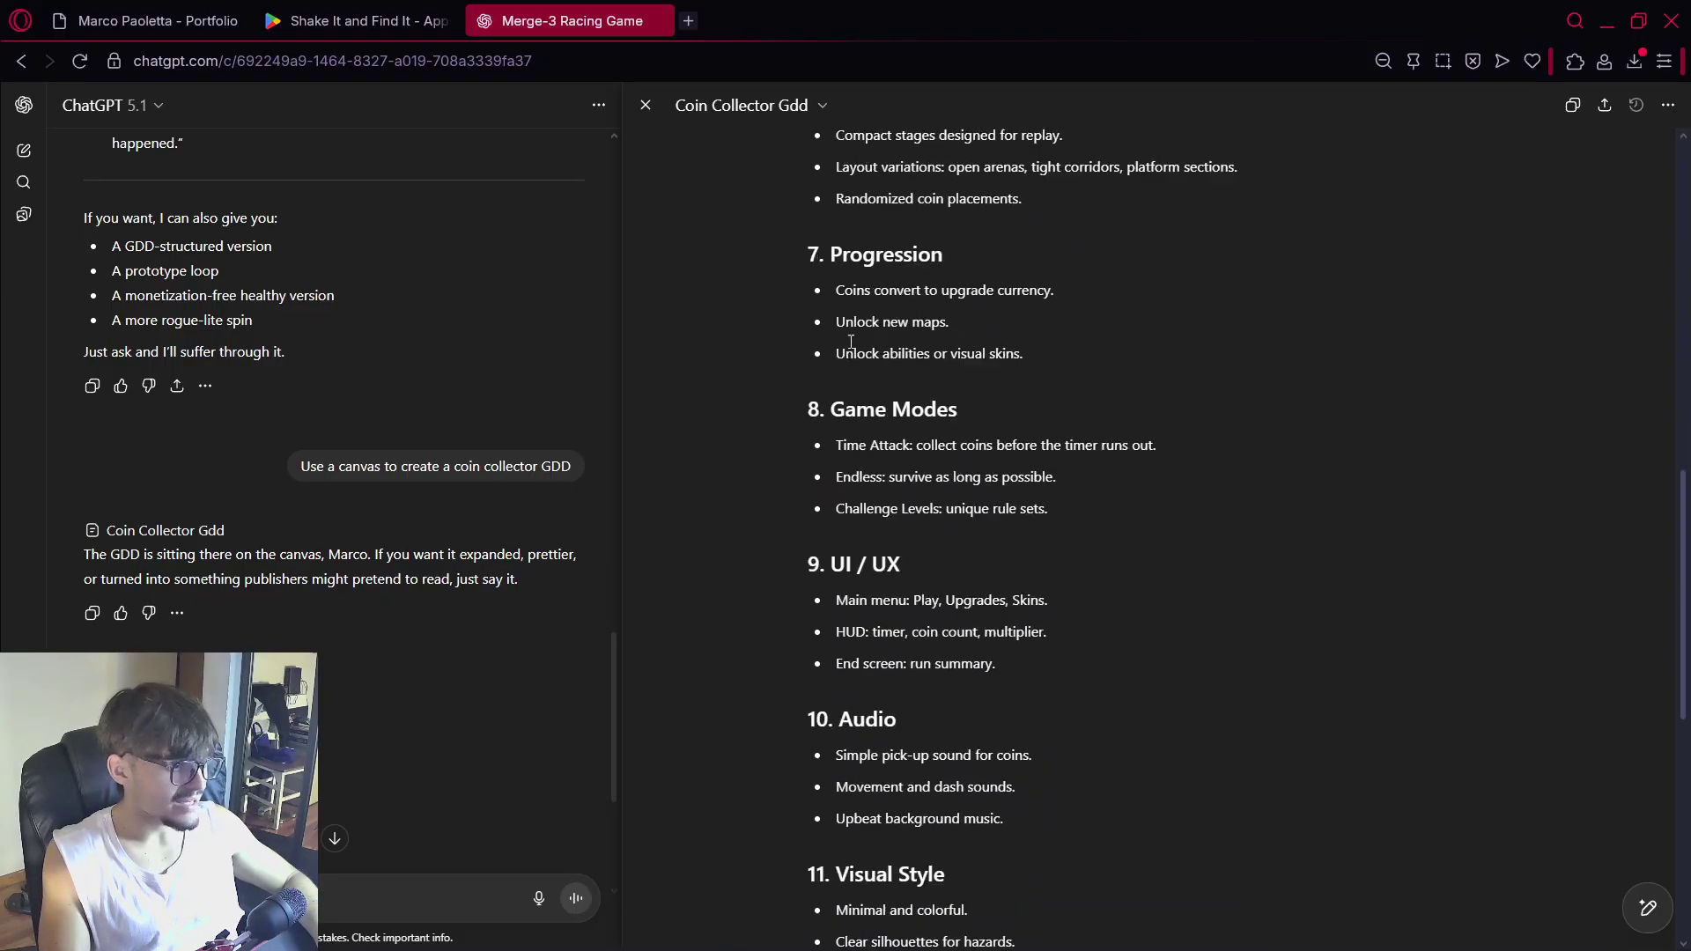
pyautogui.scroll(15, 874, 541)
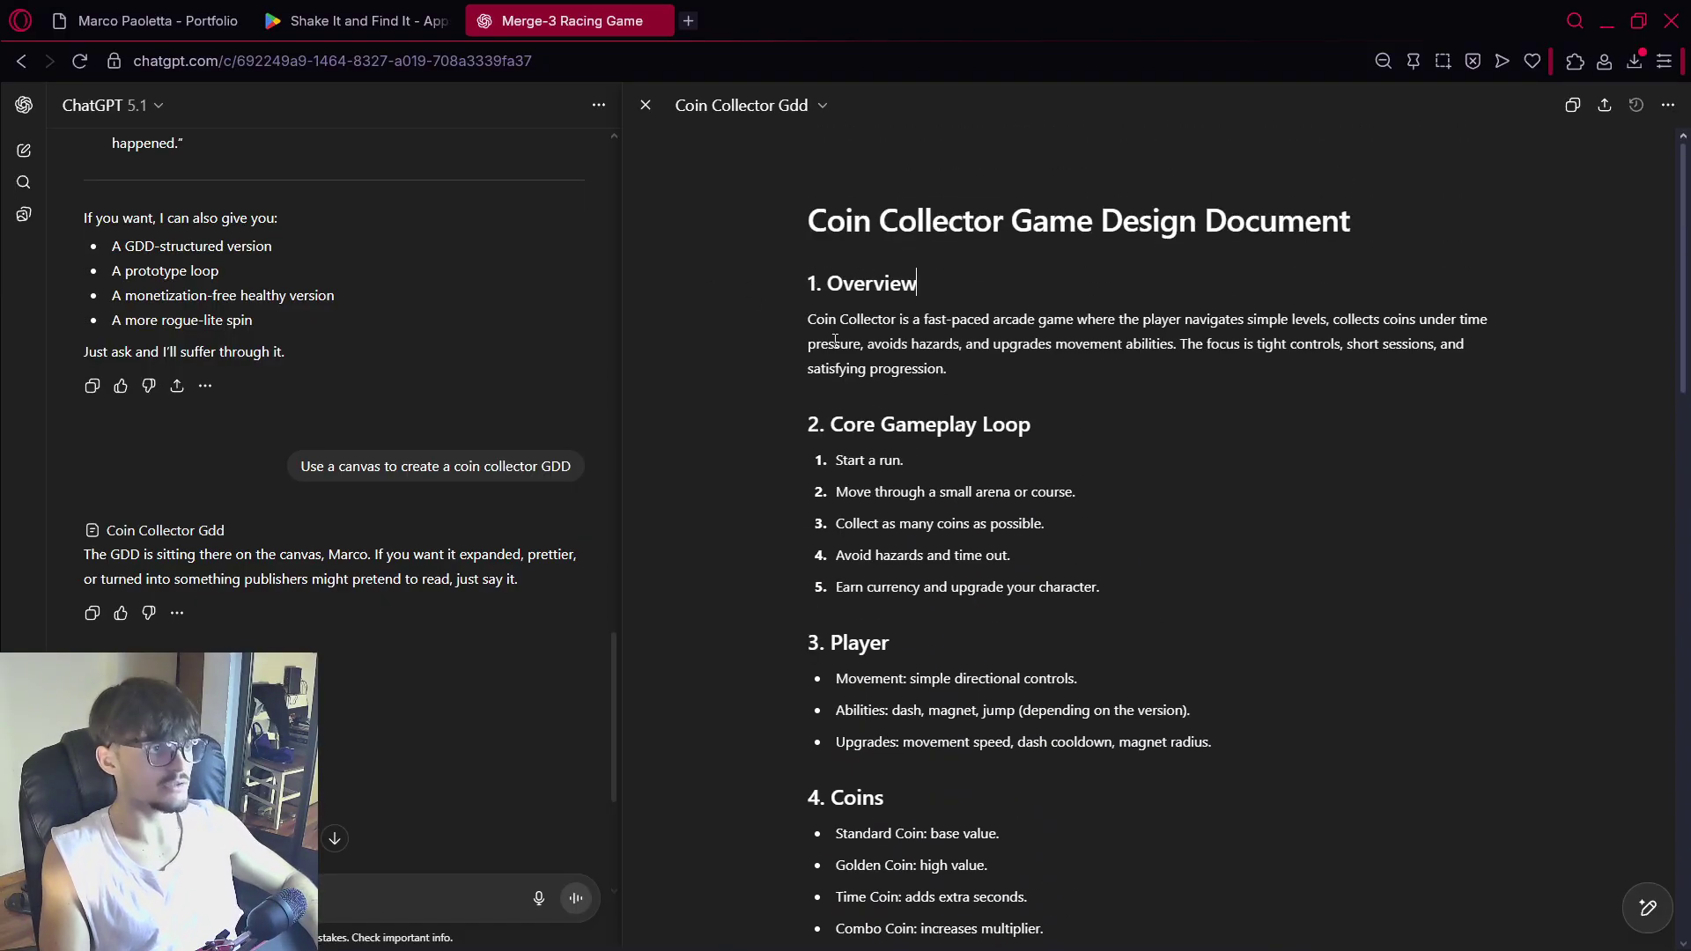
# Ask ChatGPT to give the game a name and select 'Golden Dash' in the new title
pyautogui.write('M')
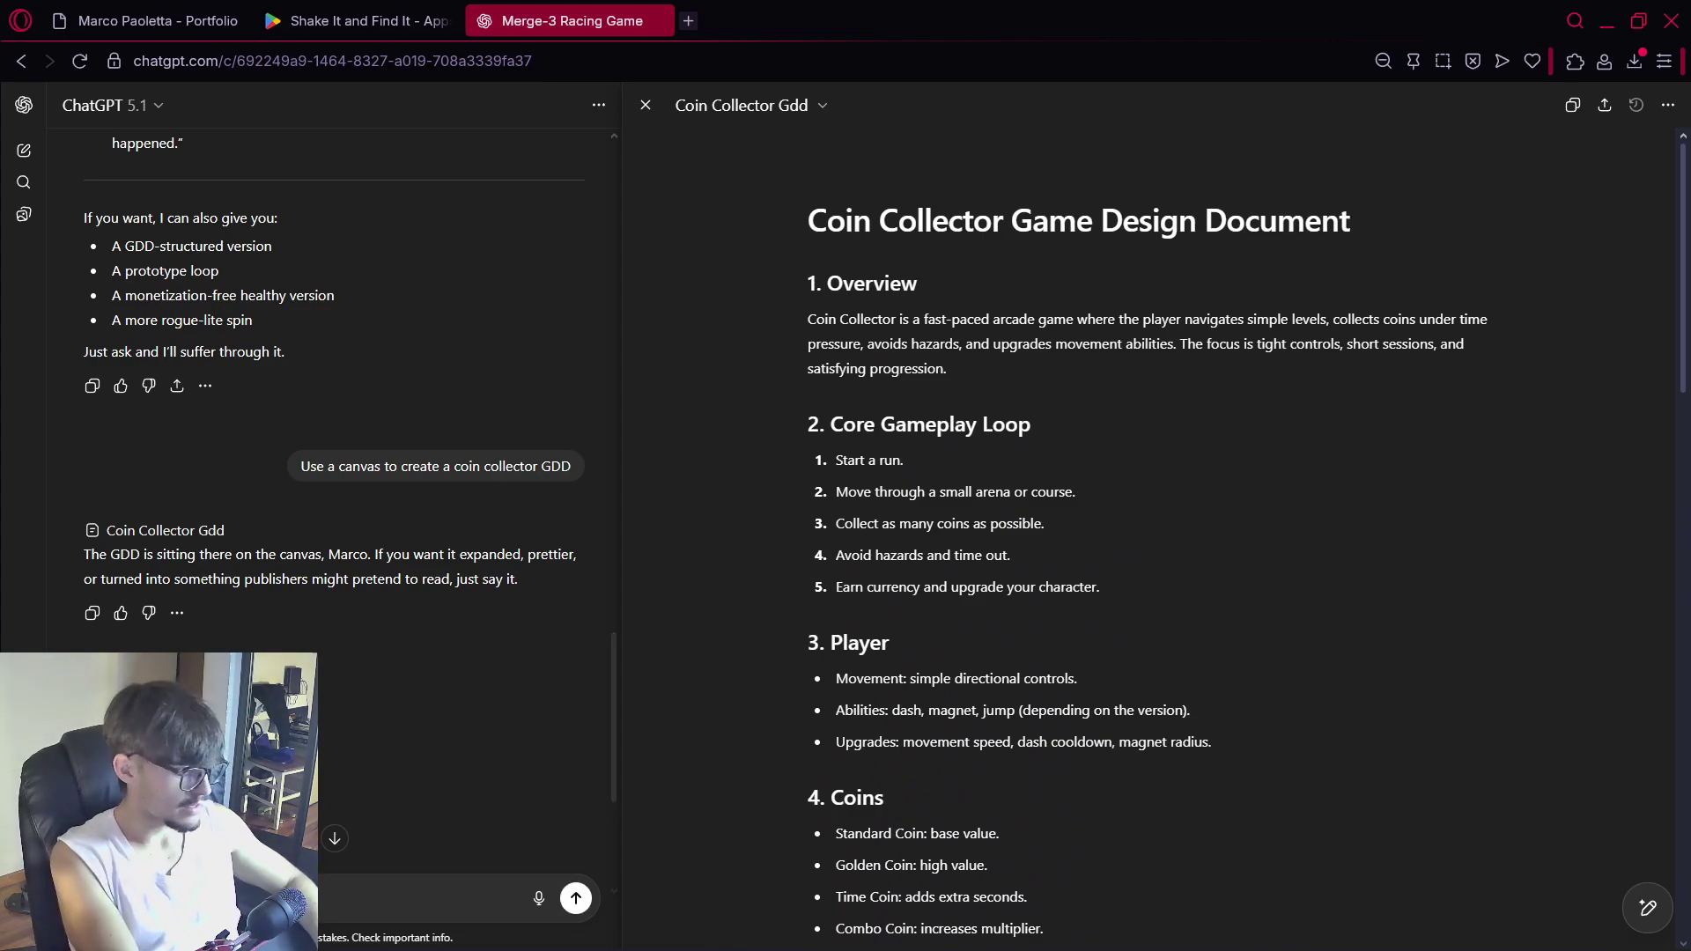
pyautogui.press('Return')
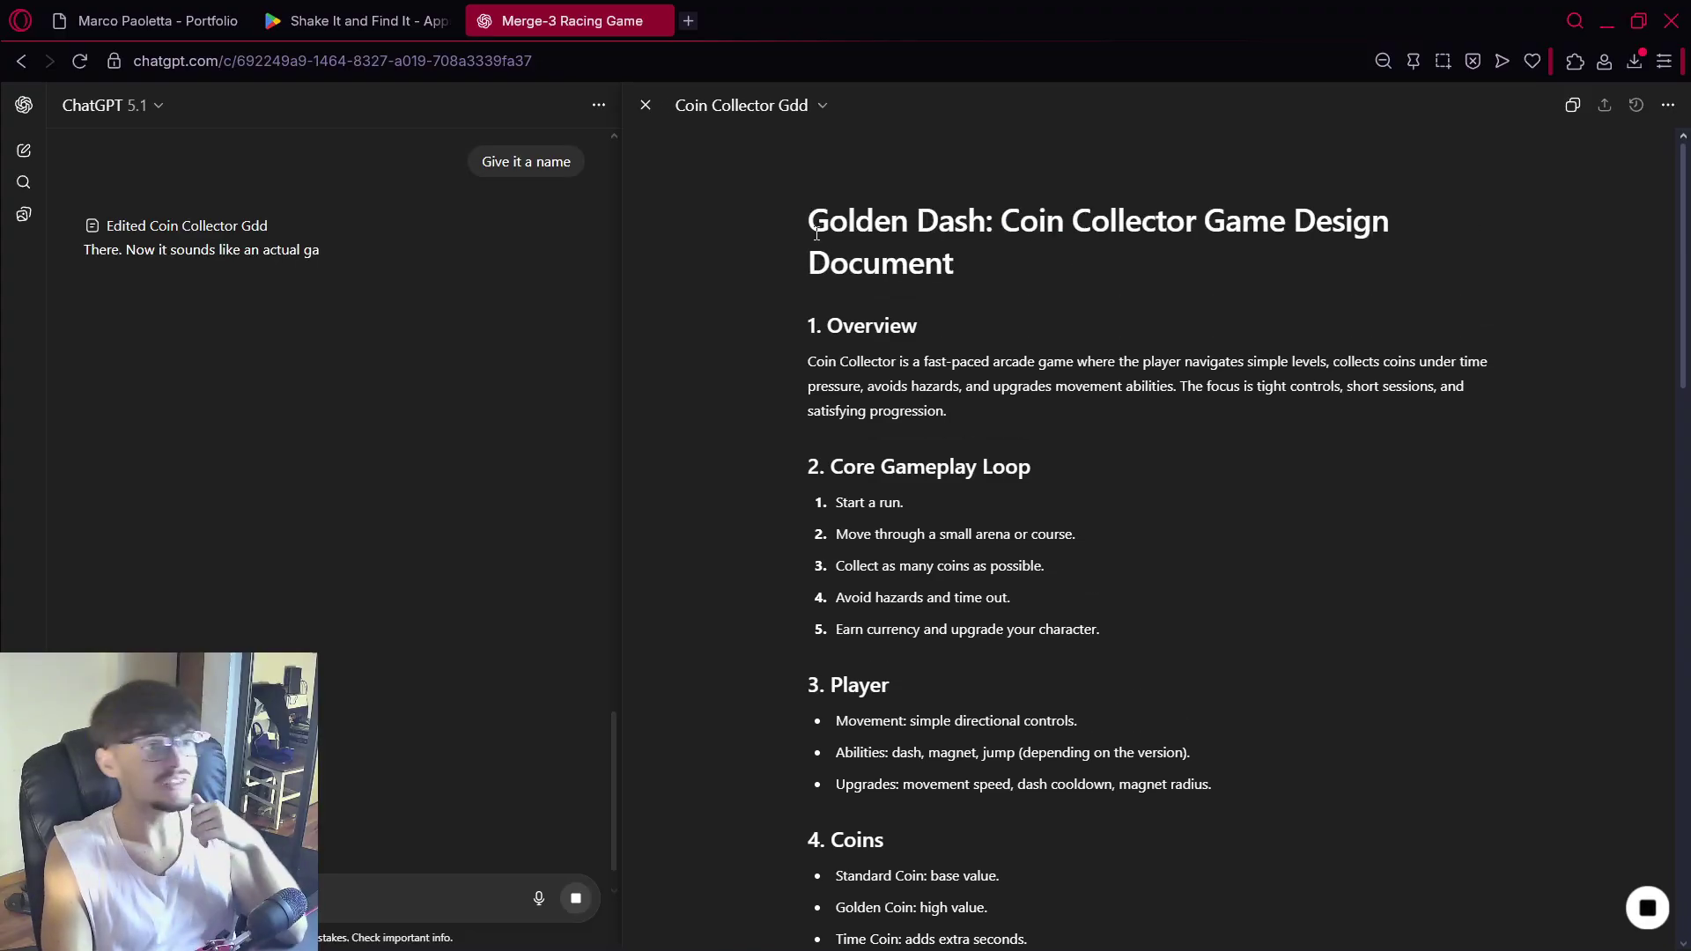
pyautogui.moveTo(816, 233); pyautogui.dragTo(985, 230)
pyautogui.hotkey('ctrl', 'c')
# Create a Godot project named 'Golden Dash' located in the Downloads folder
pyautogui.press('super')
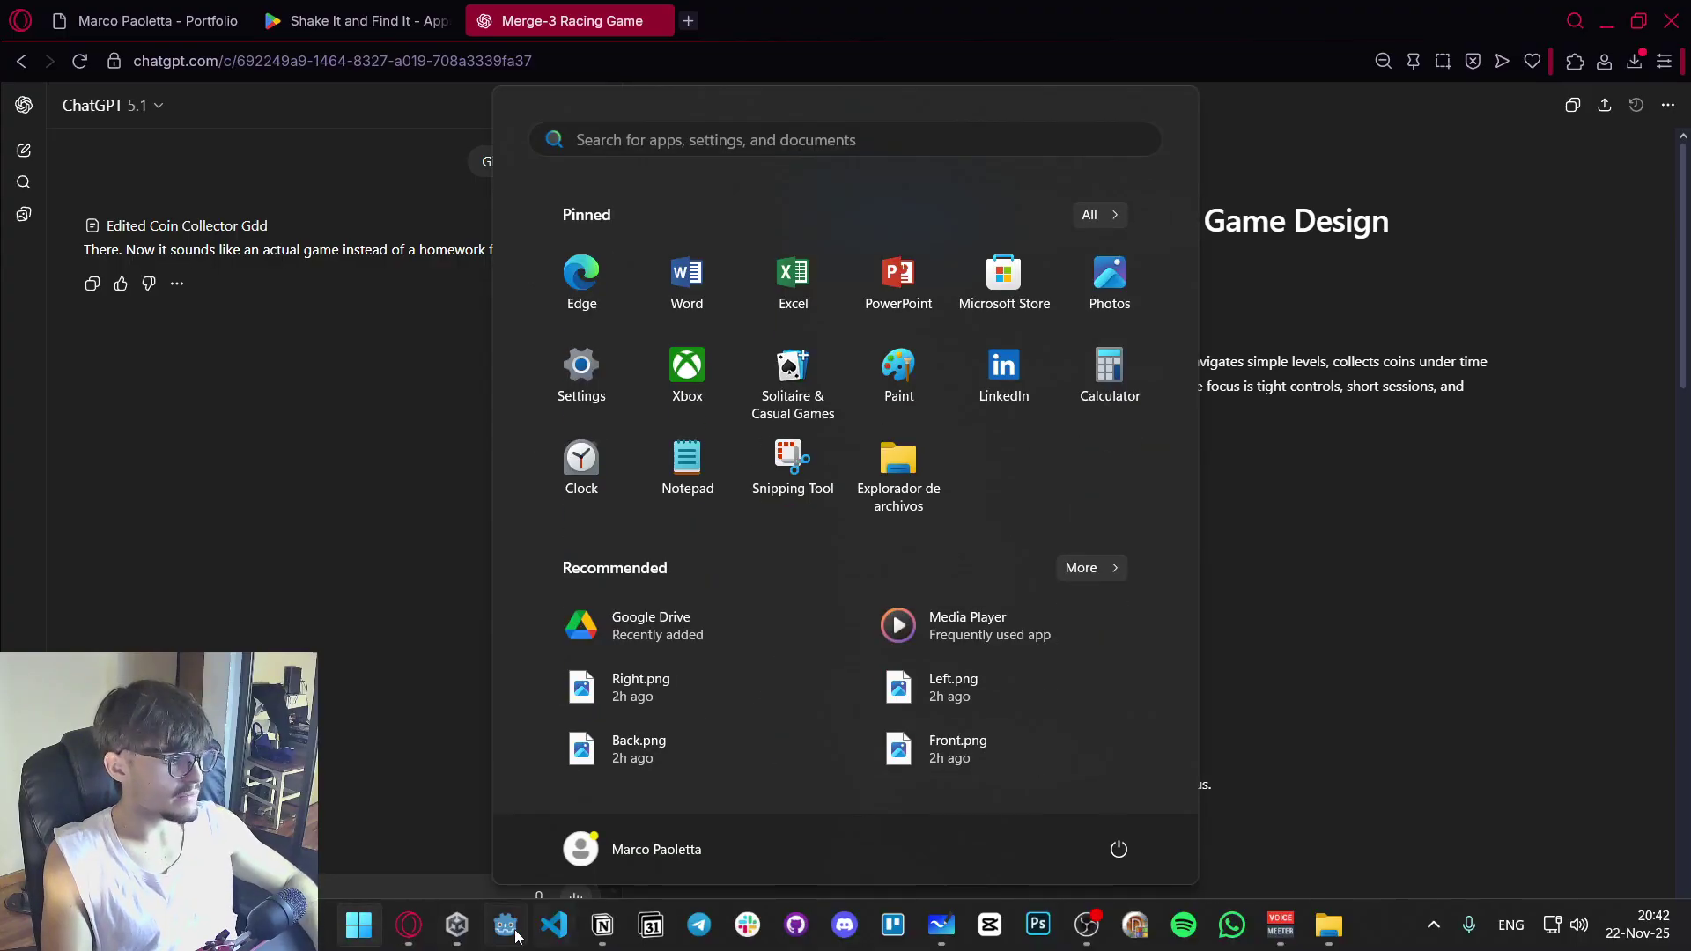
pyautogui.press('super')
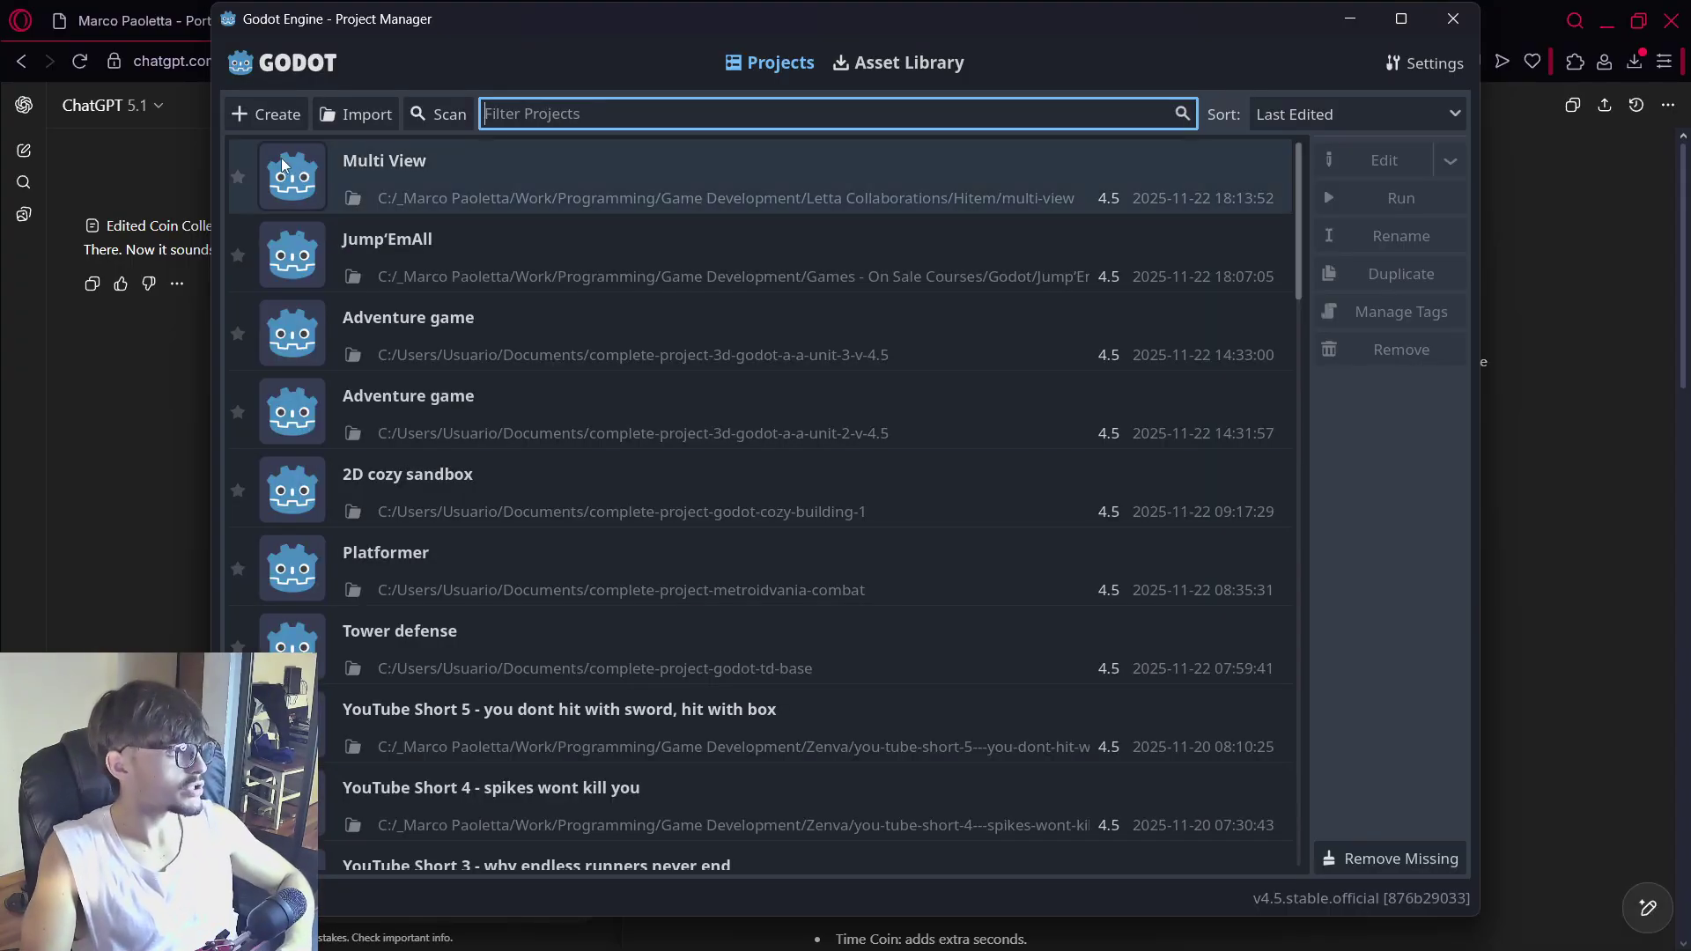
pyautogui.click(265, 114)
pyautogui.hotkey('ctrl', 'v')
pyautogui.click(1036, 336)
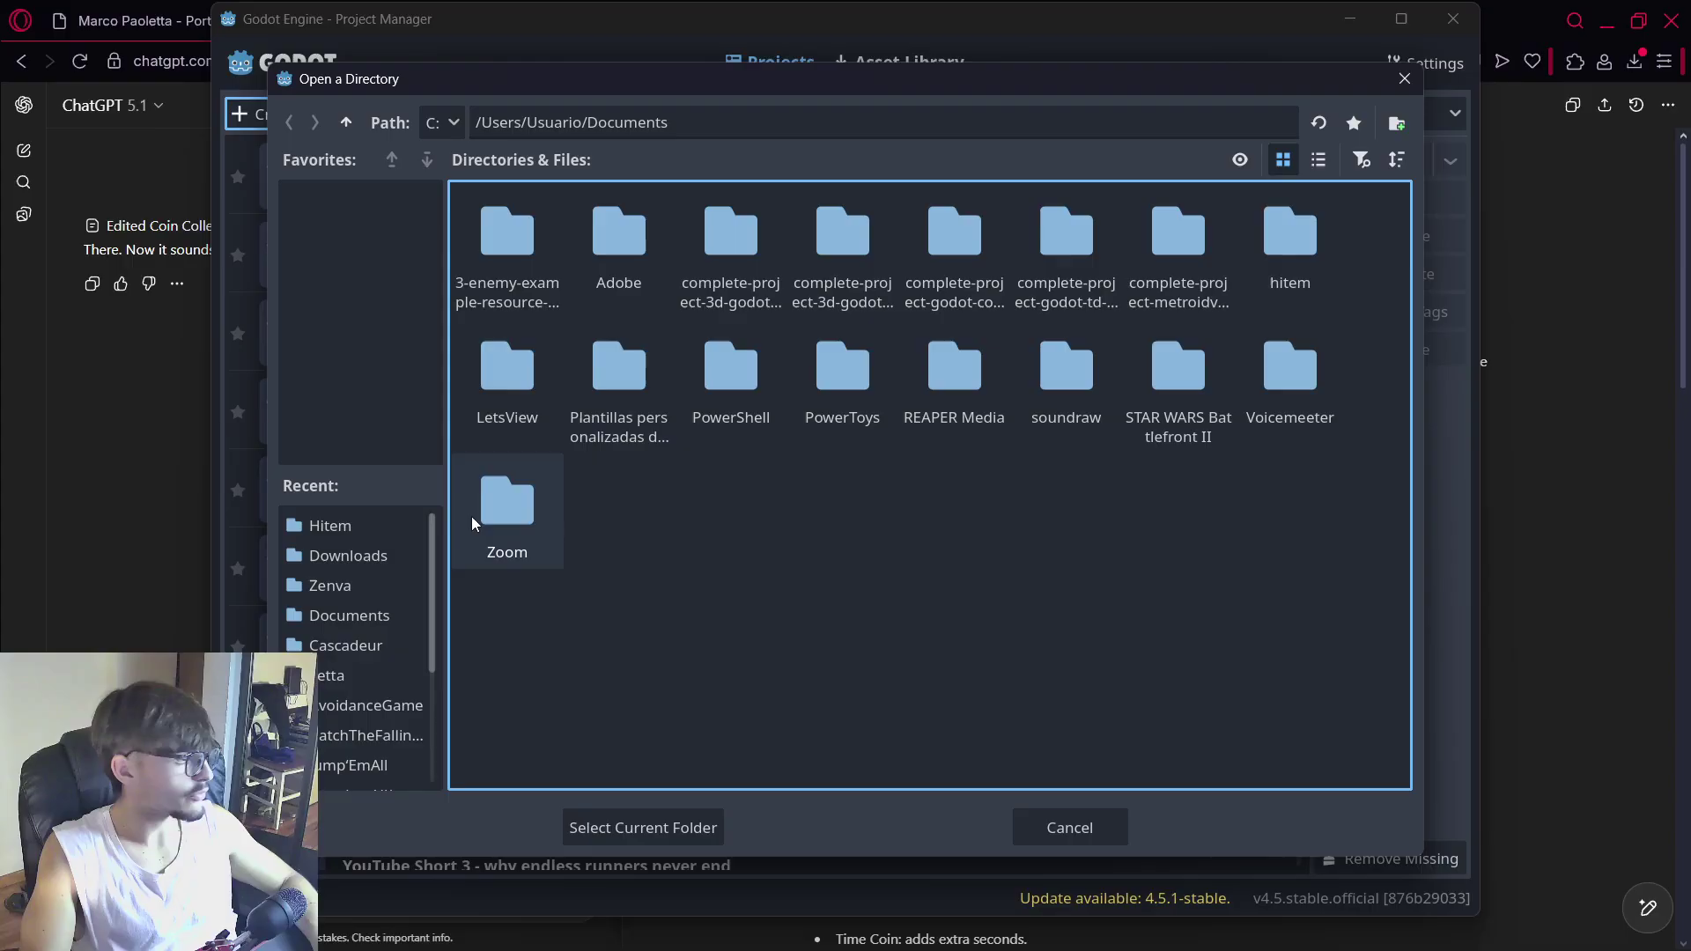
pyautogui.click(366, 549)
pyautogui.click(641, 805)
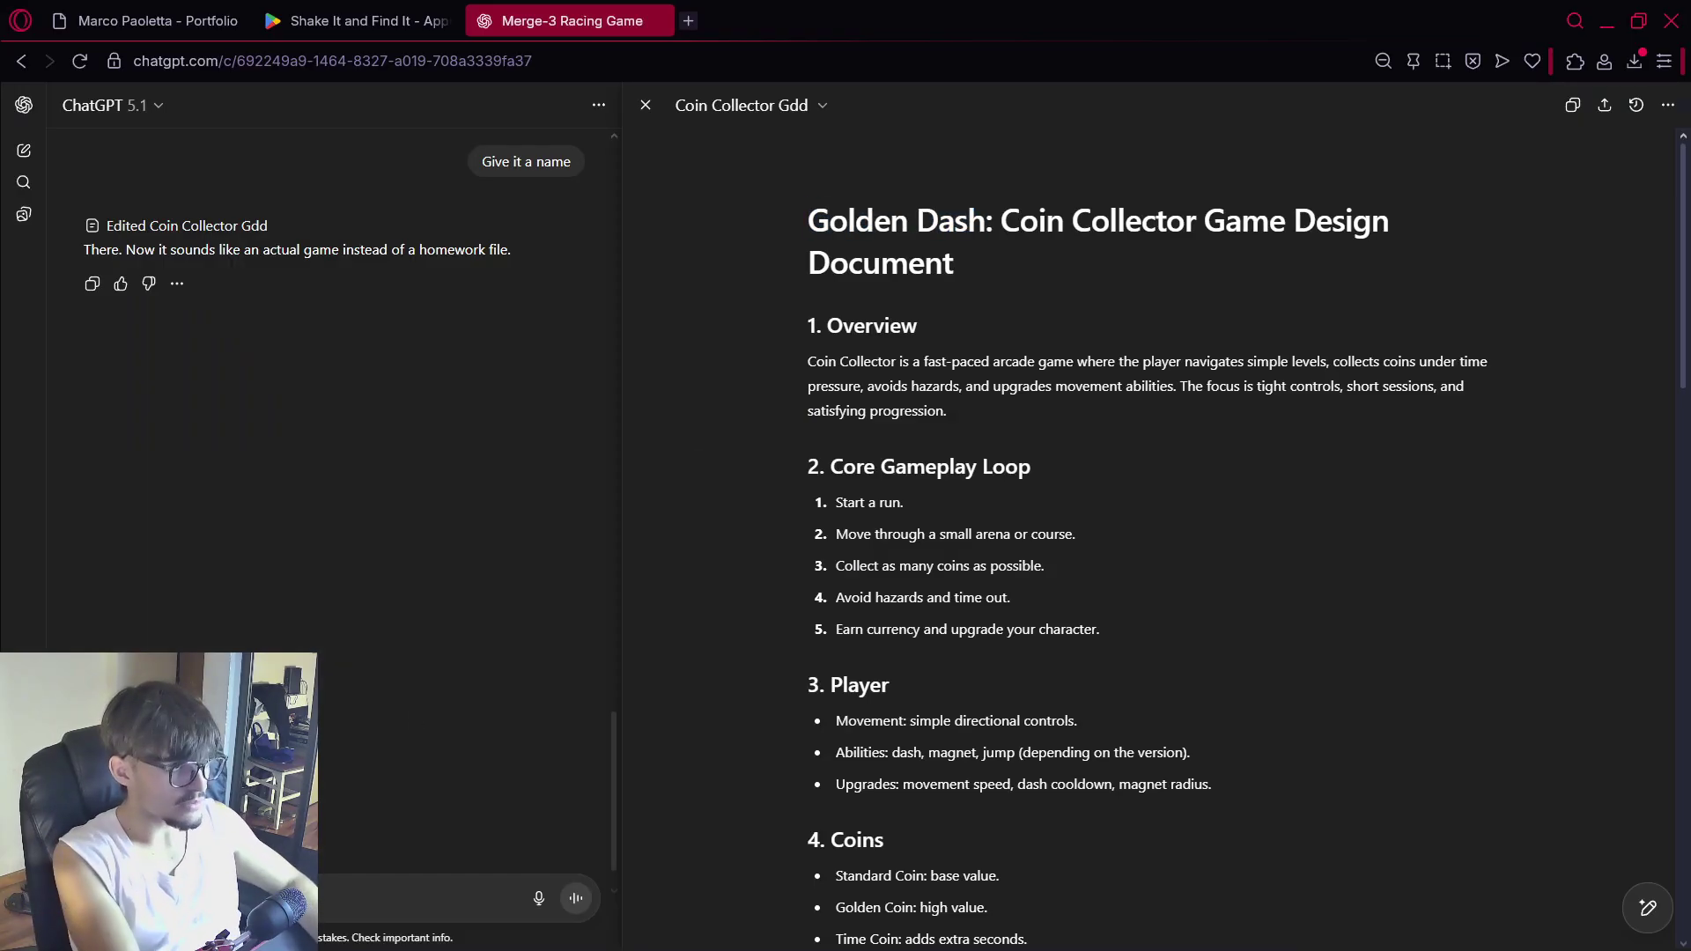
# Request a minimalistic, cartoony boy character image from ChatGPT
pyautogui.write('I')
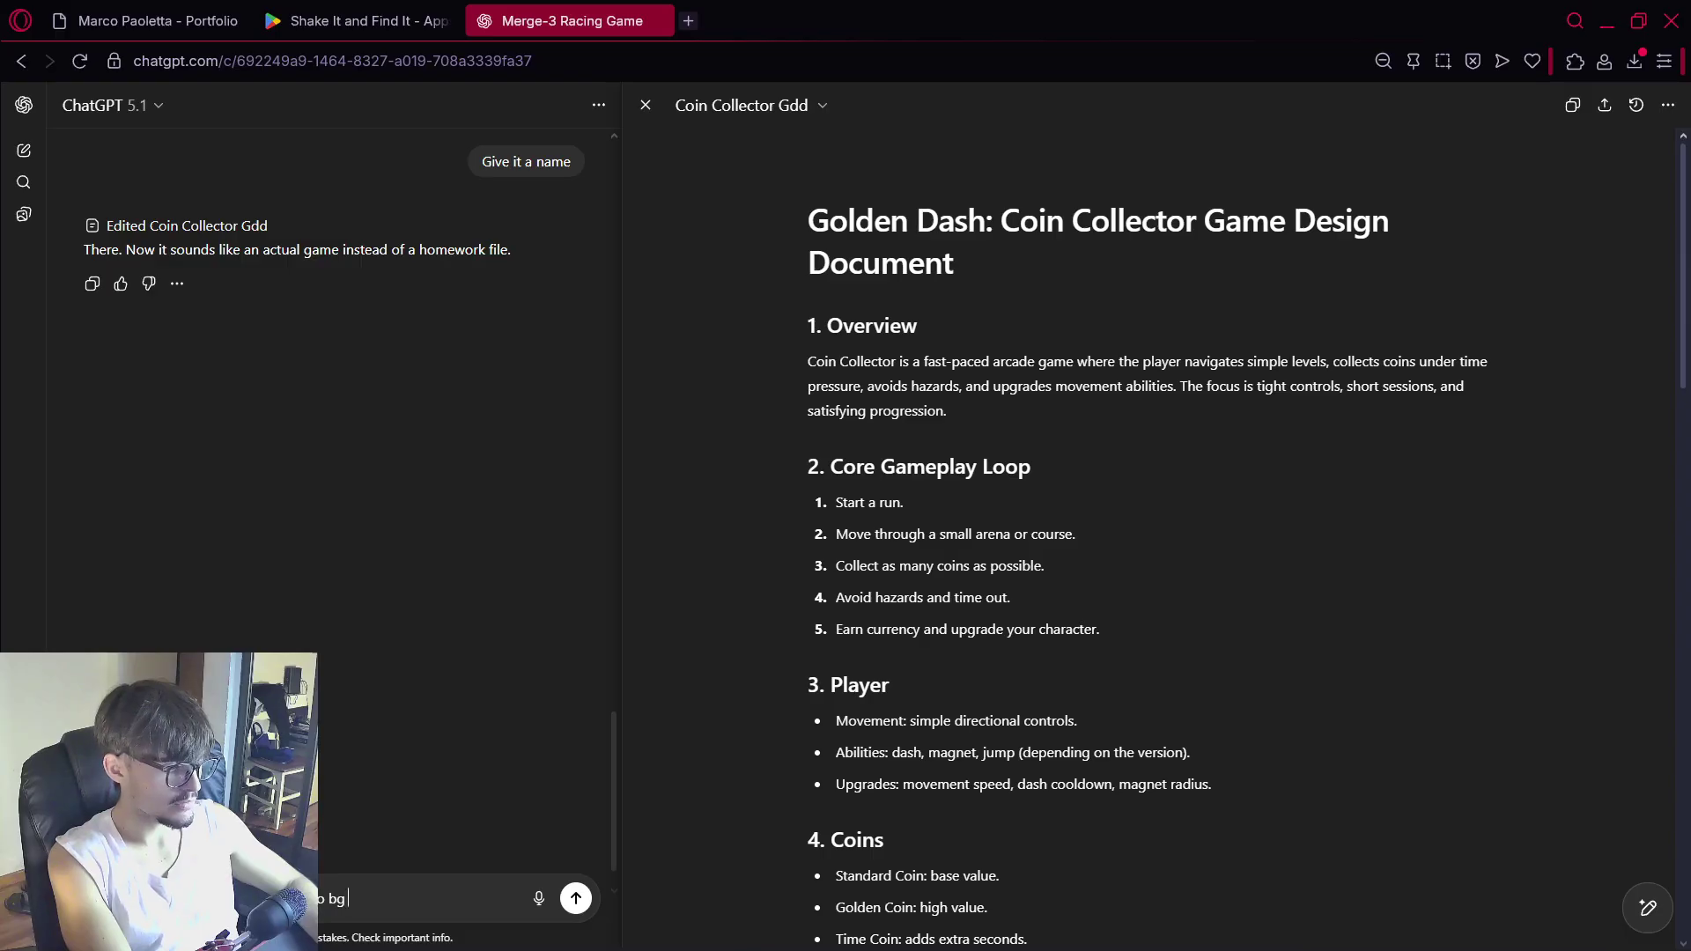
pyautogui.write('Something ')
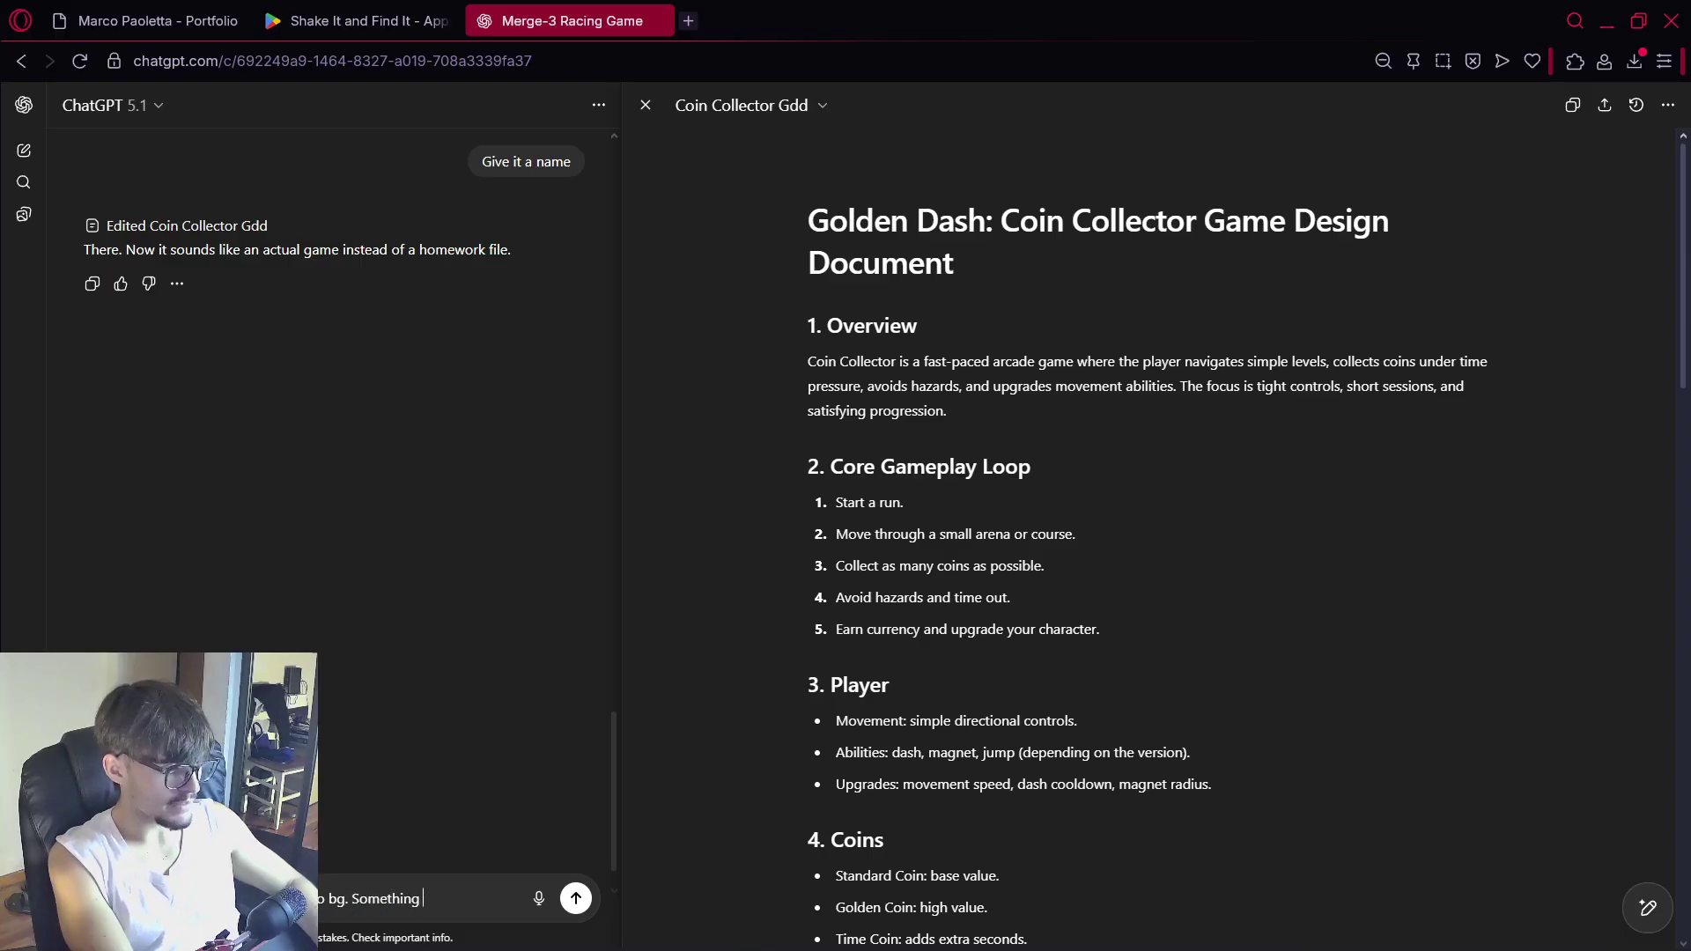
pyautogui.write('minimalist')
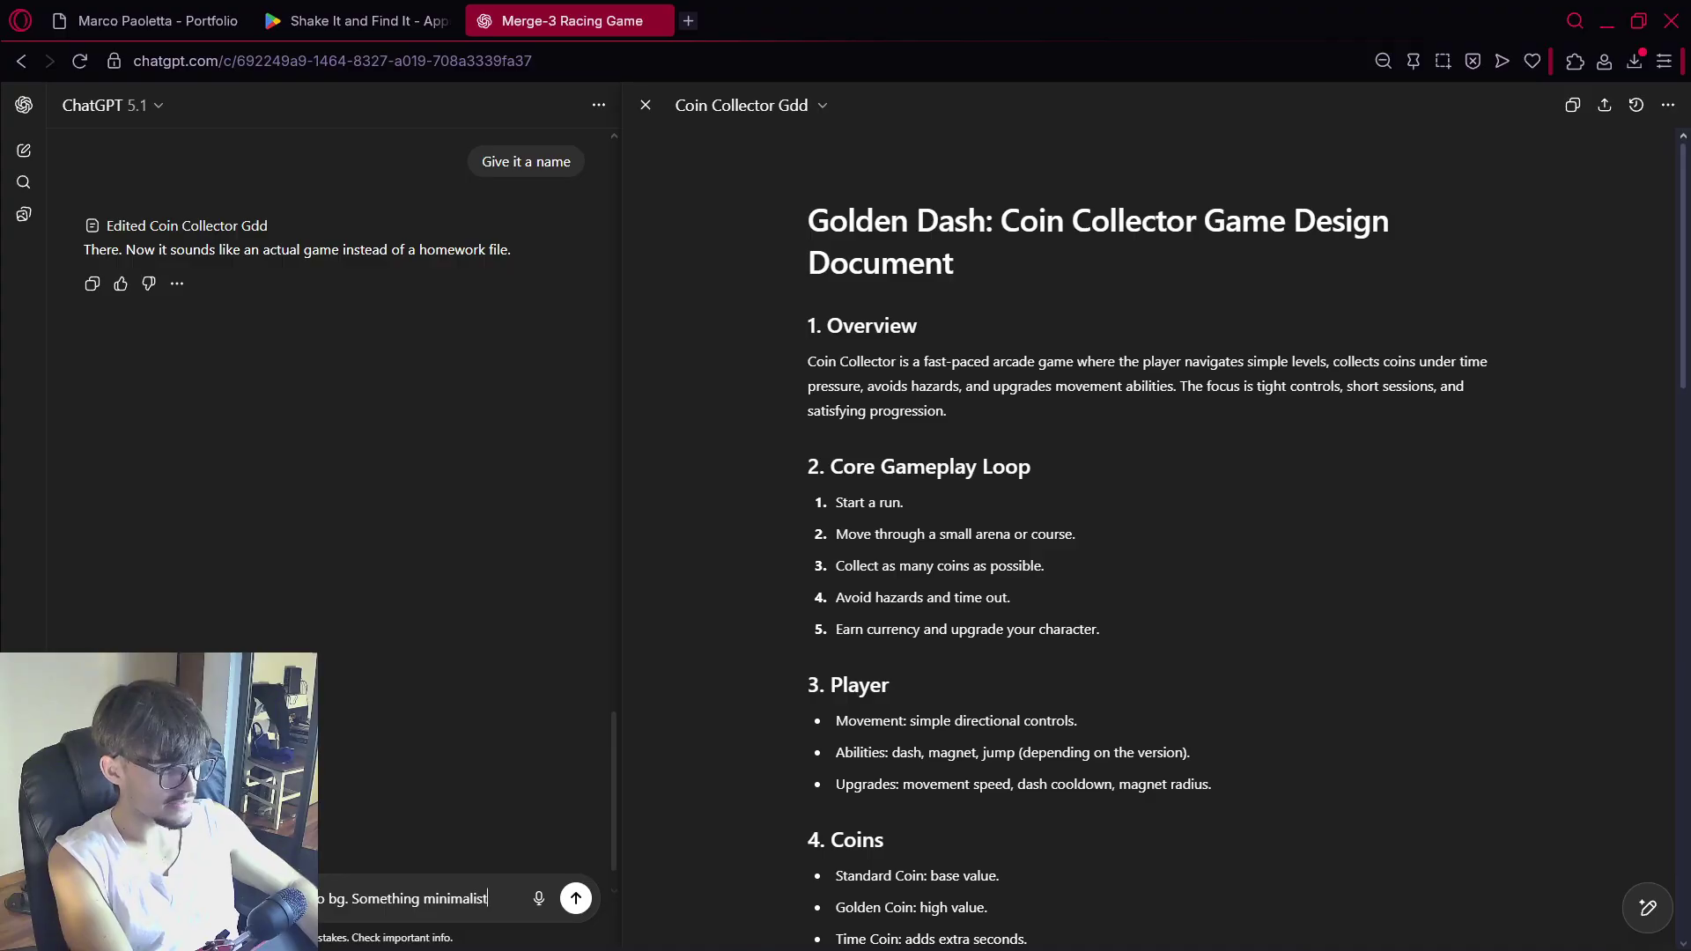
pyautogui.write('ic and cartoon')
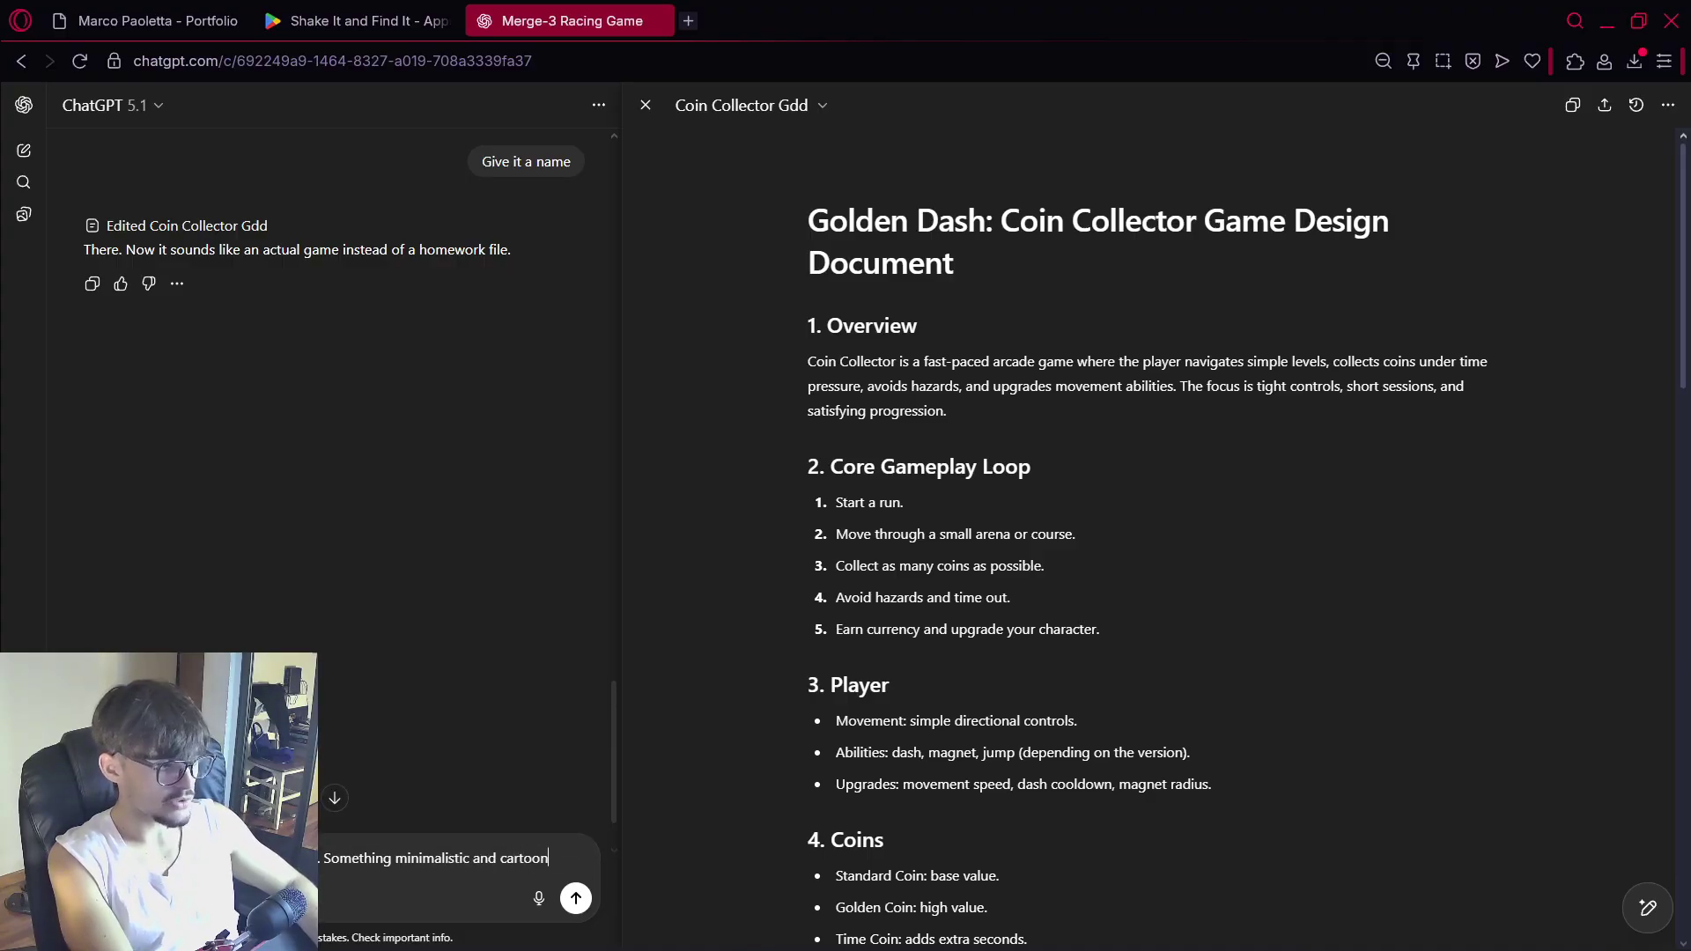
pyautogui.write('y')
pyautogui.press('Return')
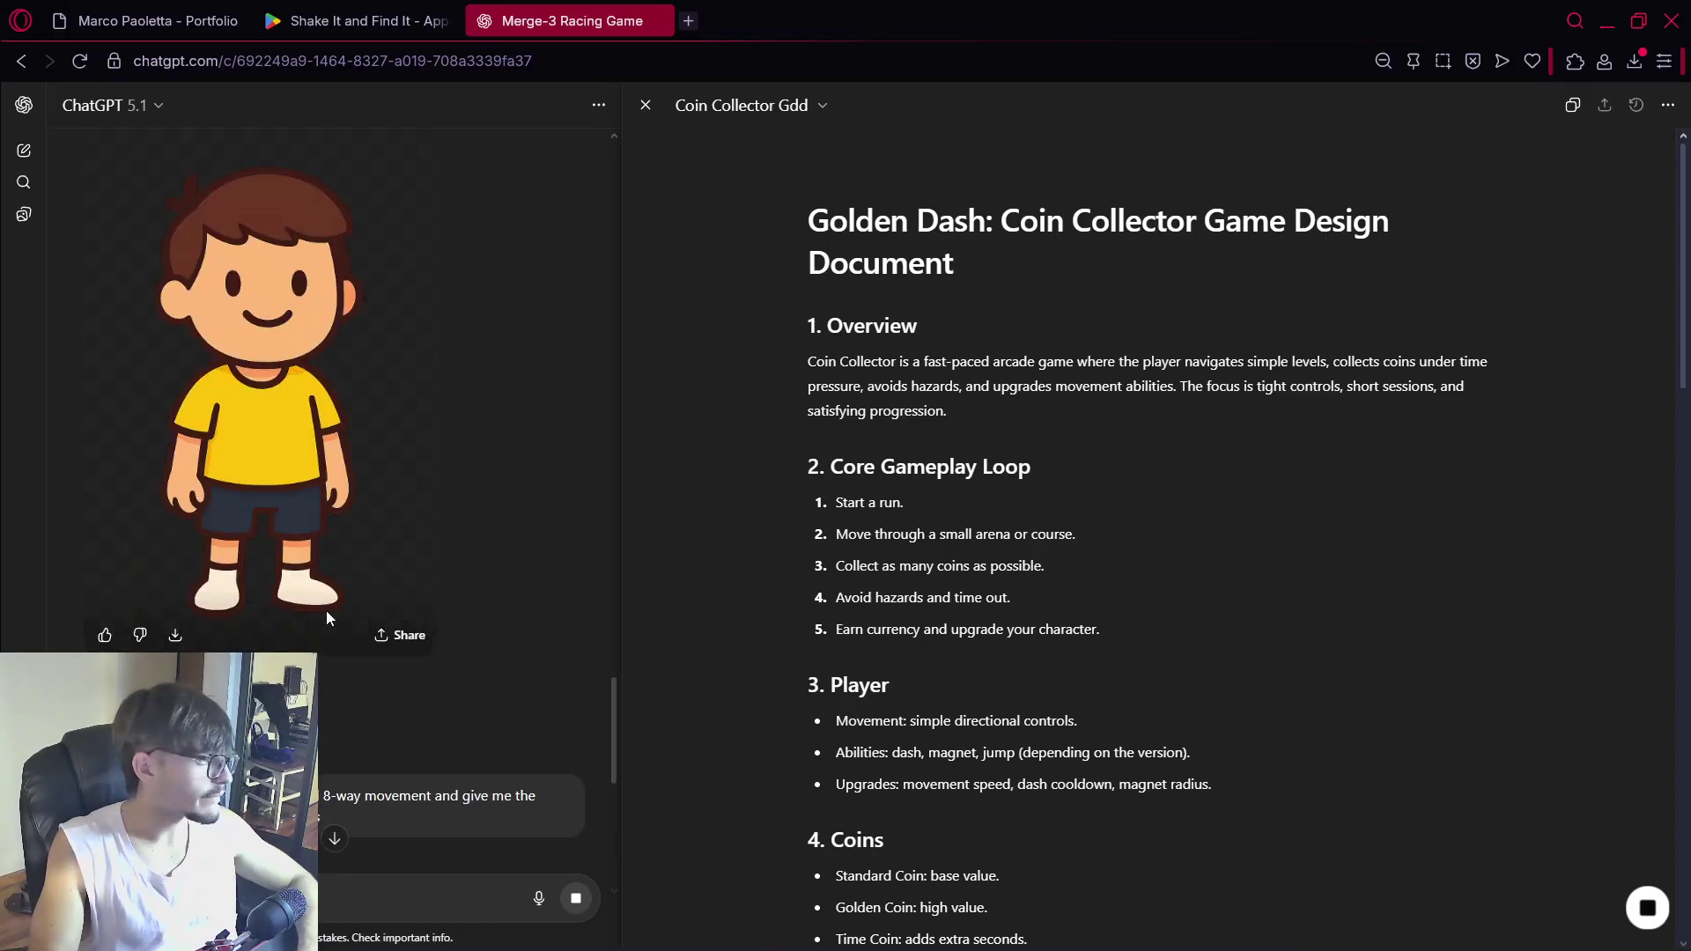
# Review the 2D 8-way movement prompt, then download the character image and drag the file out
pyautogui.scroll(-4, 264, 484)
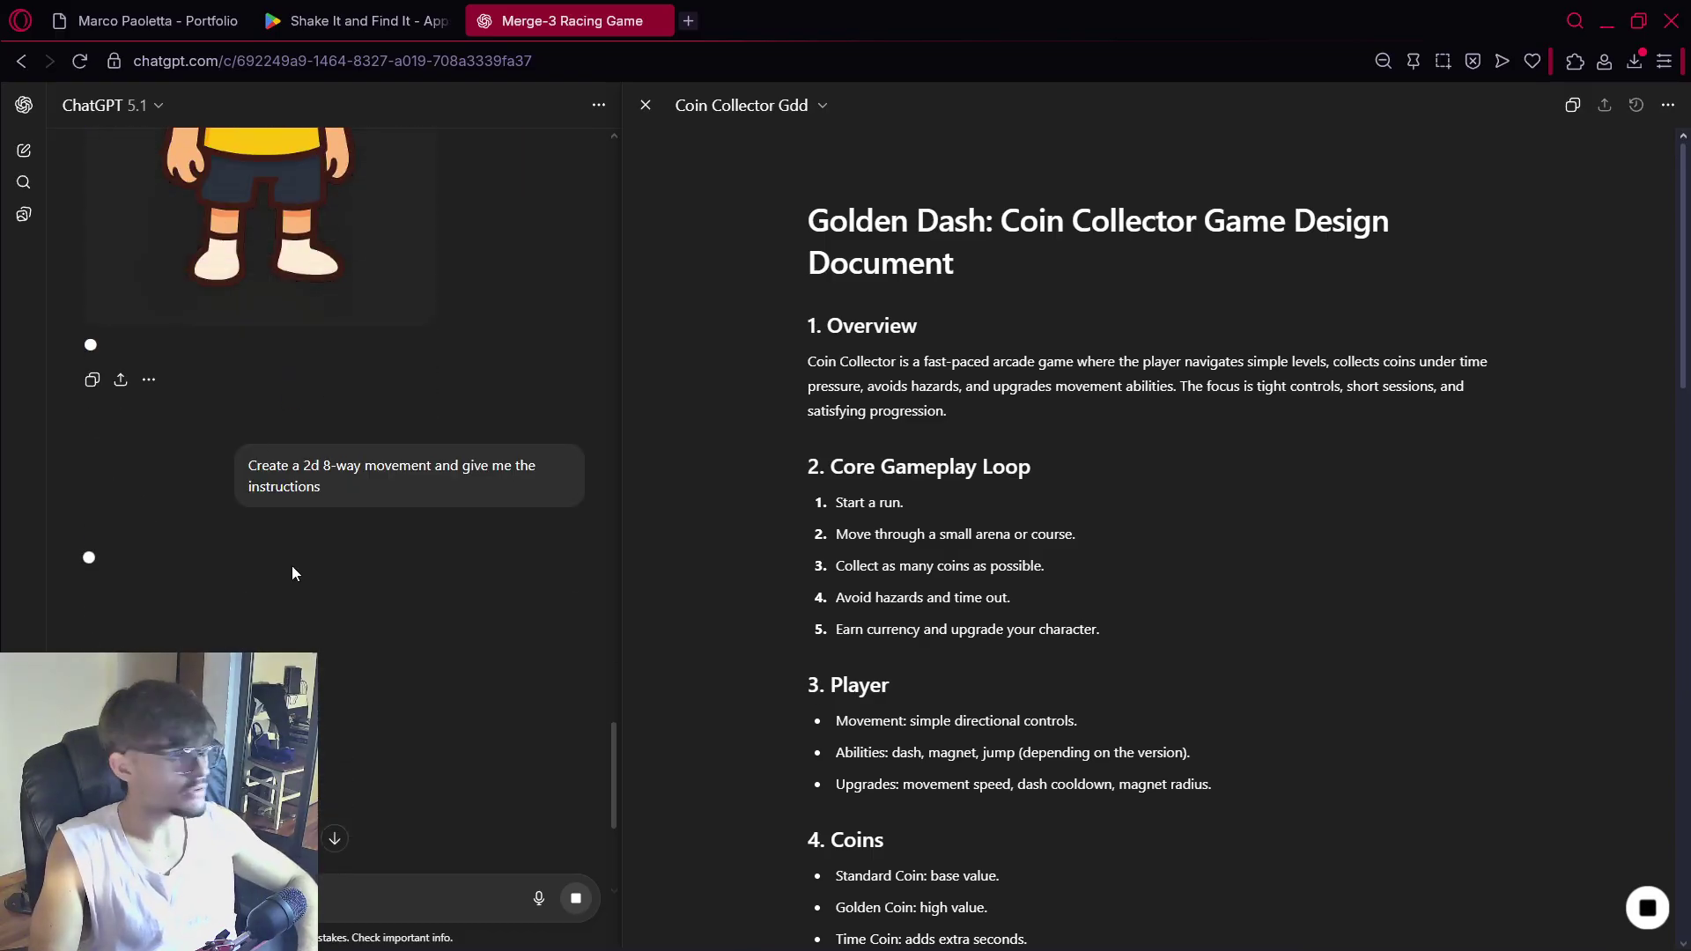
pyautogui.moveTo(321, 487); pyautogui.dragTo(429, 483)
pyautogui.click(410, 489)
pyautogui.tripleClick(328, 486)
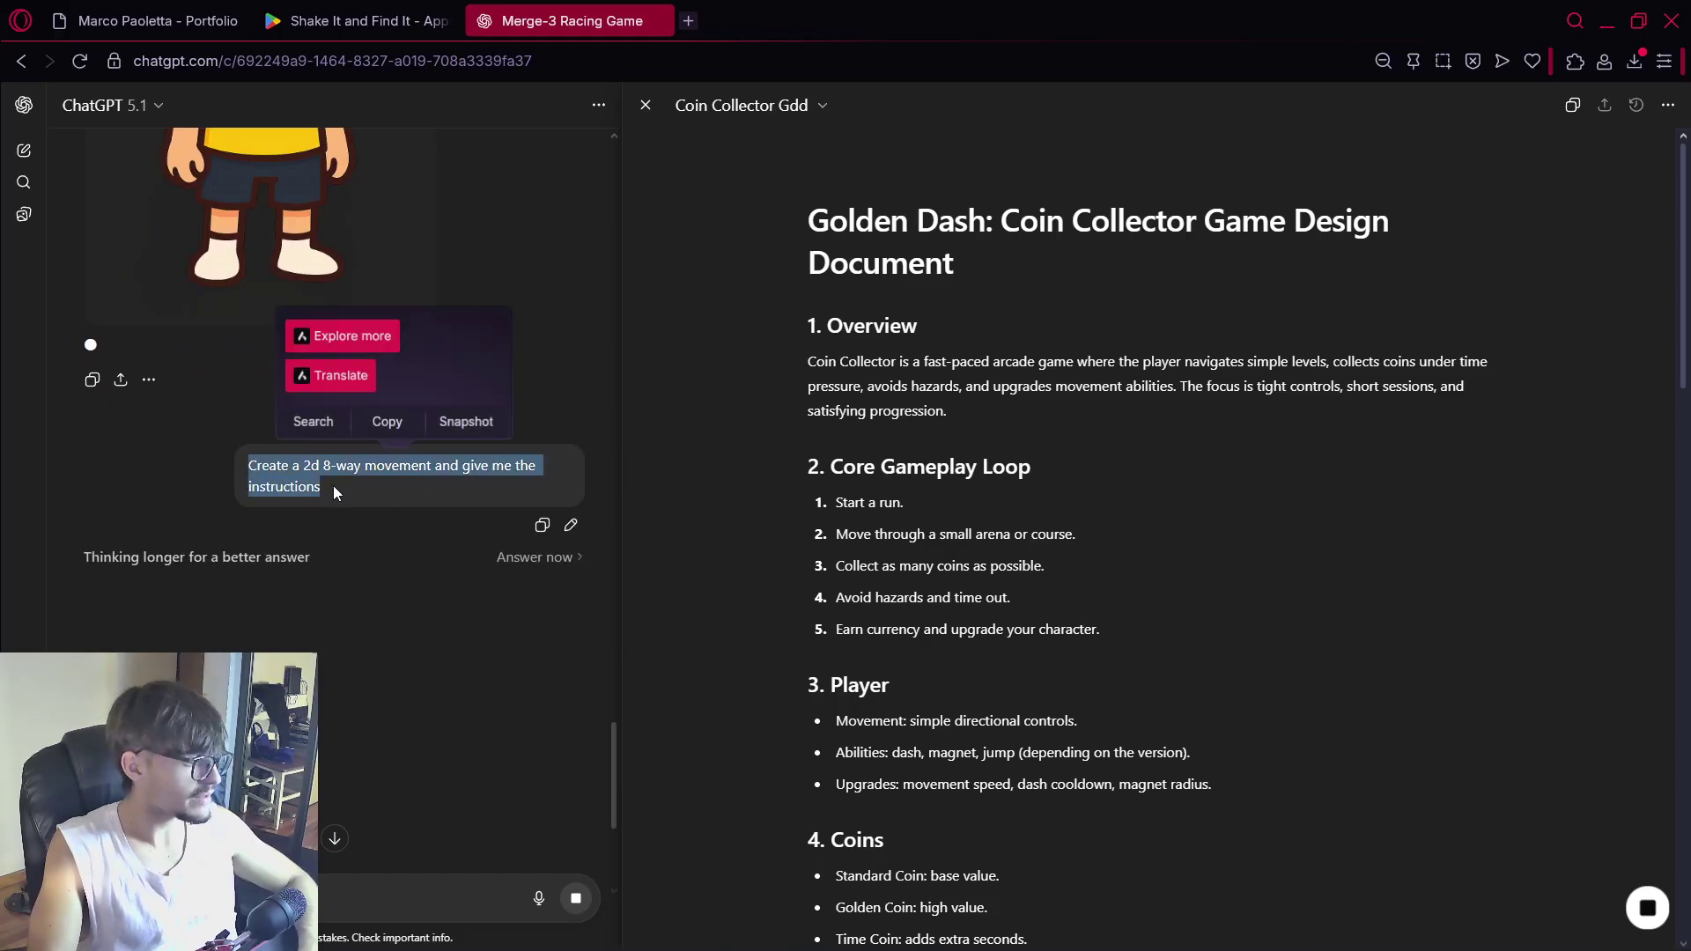
pyautogui.click(317, 509)
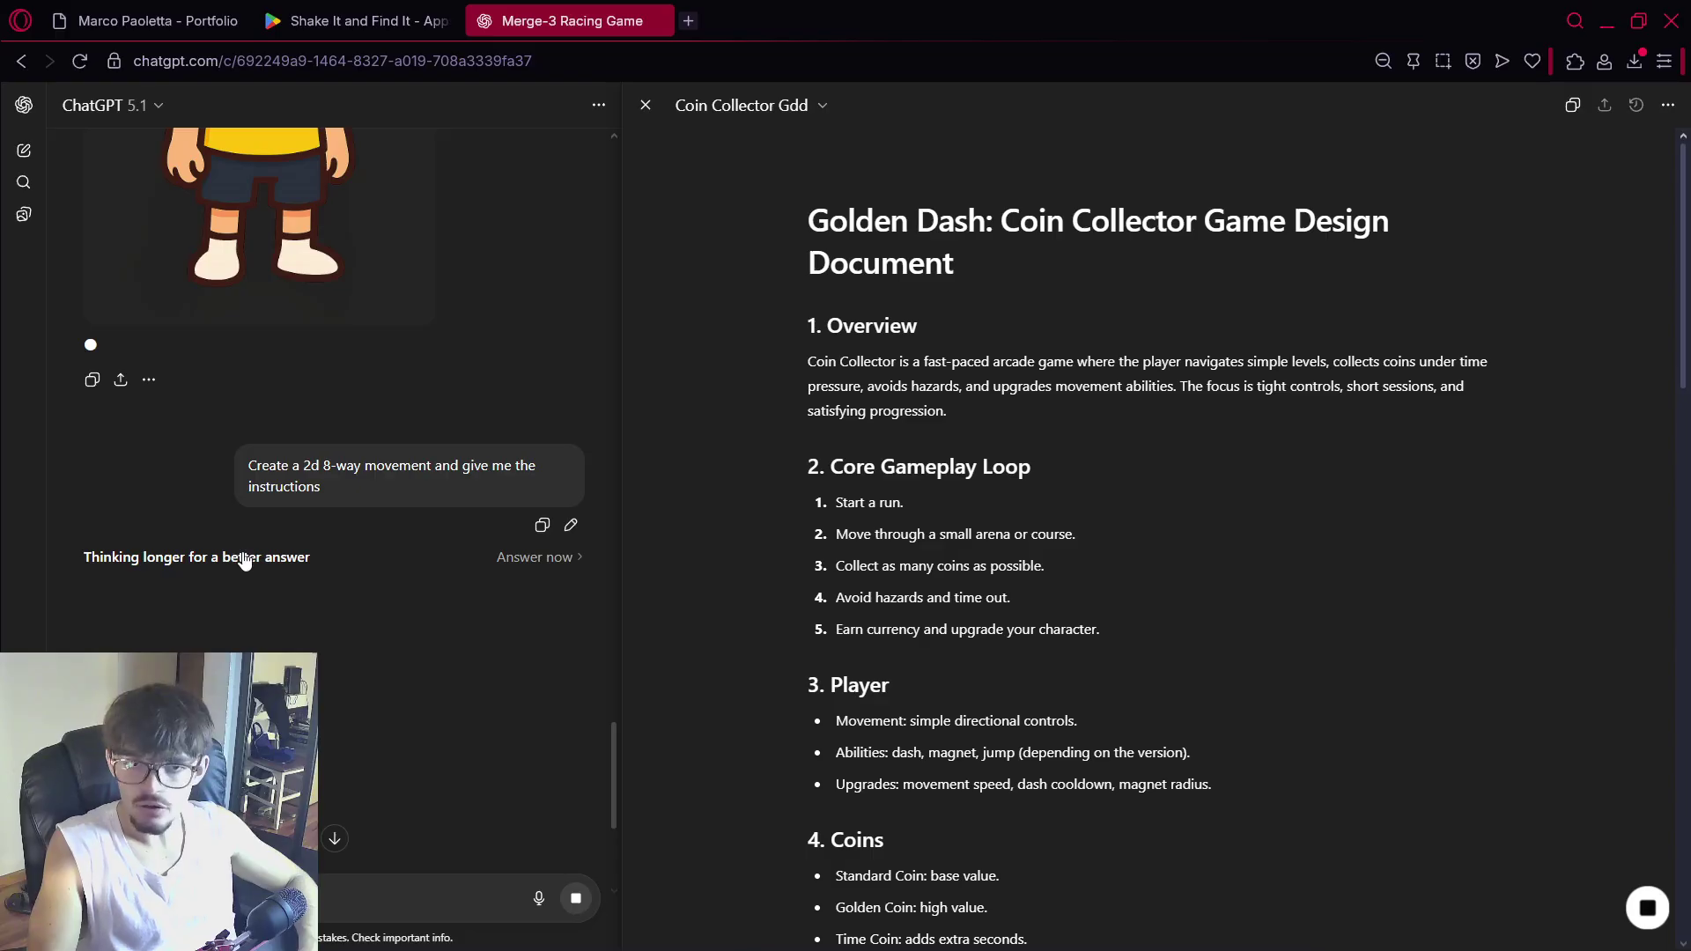
pyautogui.scroll(1, 365, 478)
pyautogui.scroll(4, 110, 505)
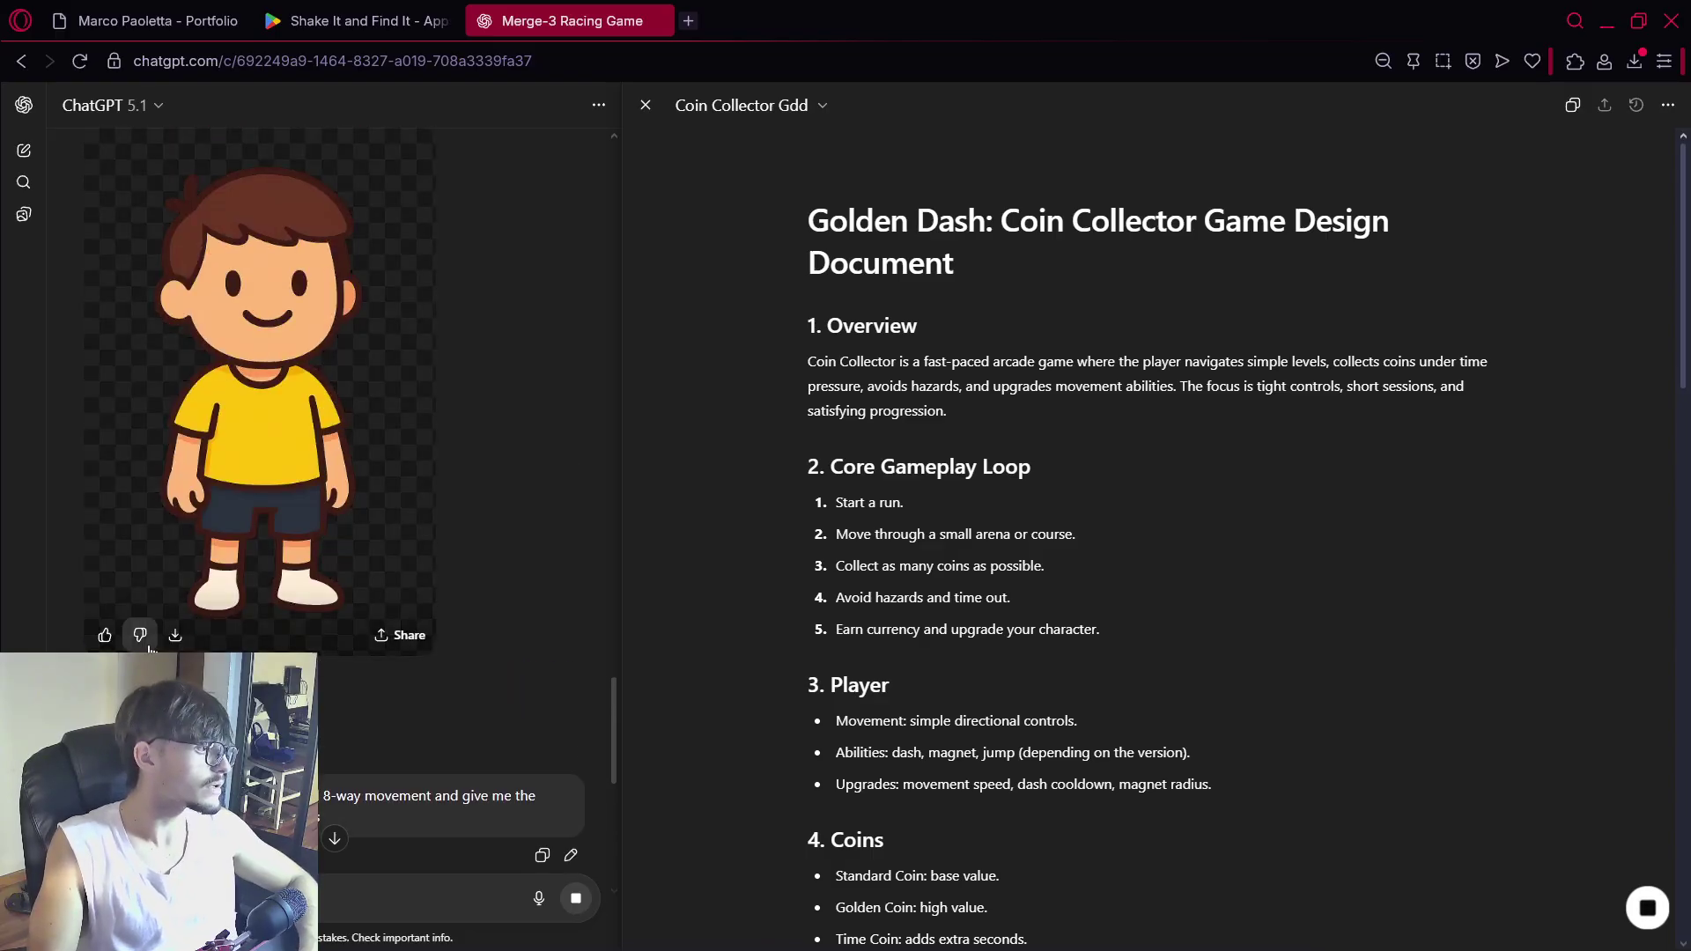
pyautogui.click(175, 636)
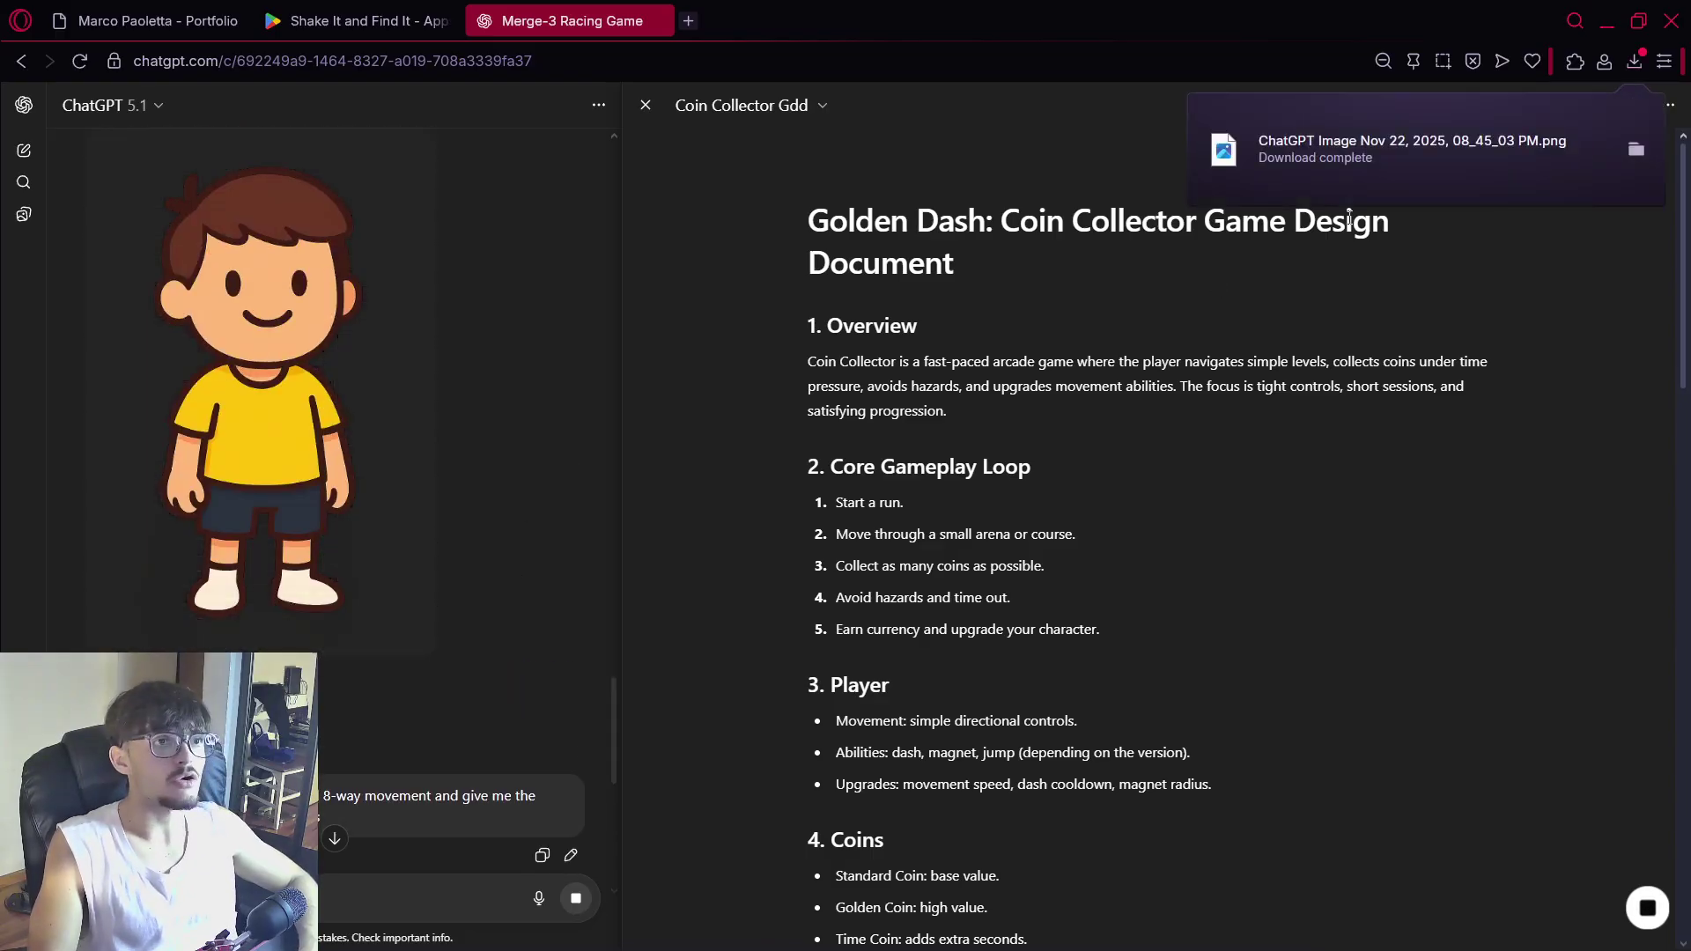
pyautogui.moveTo(1409, 150); pyautogui.dragTo(1070, 850)
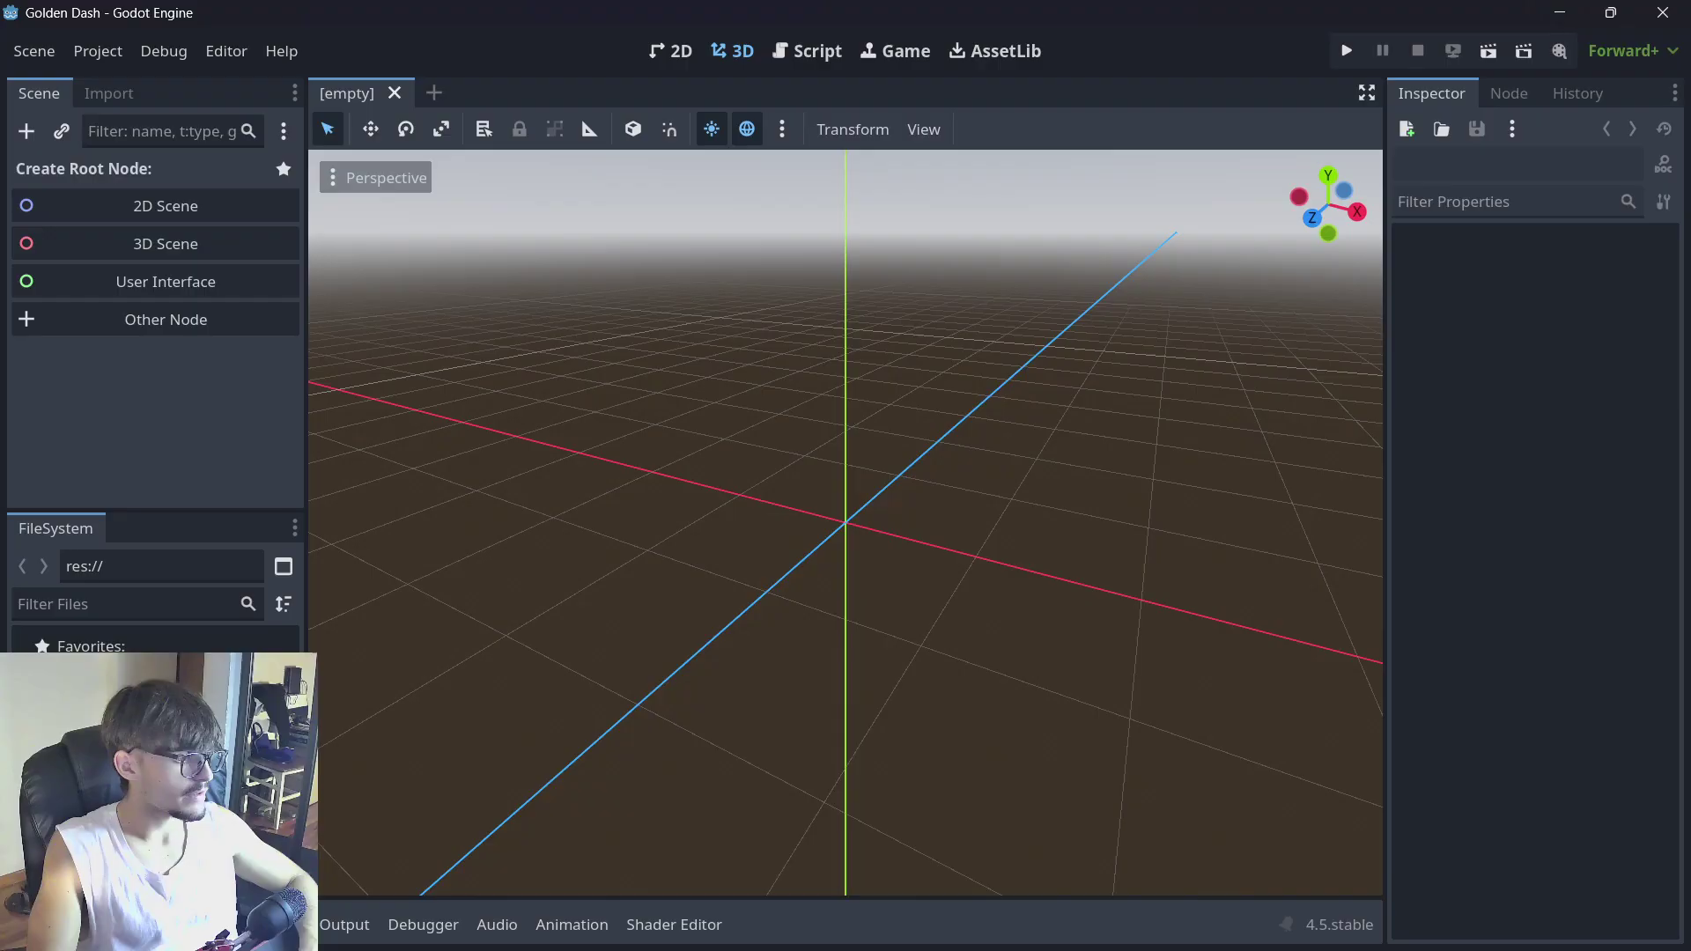
# Switch the Godot editor to the 2D workspace and bring ChatGPT's movement script reply back
pyautogui.click(678, 51)
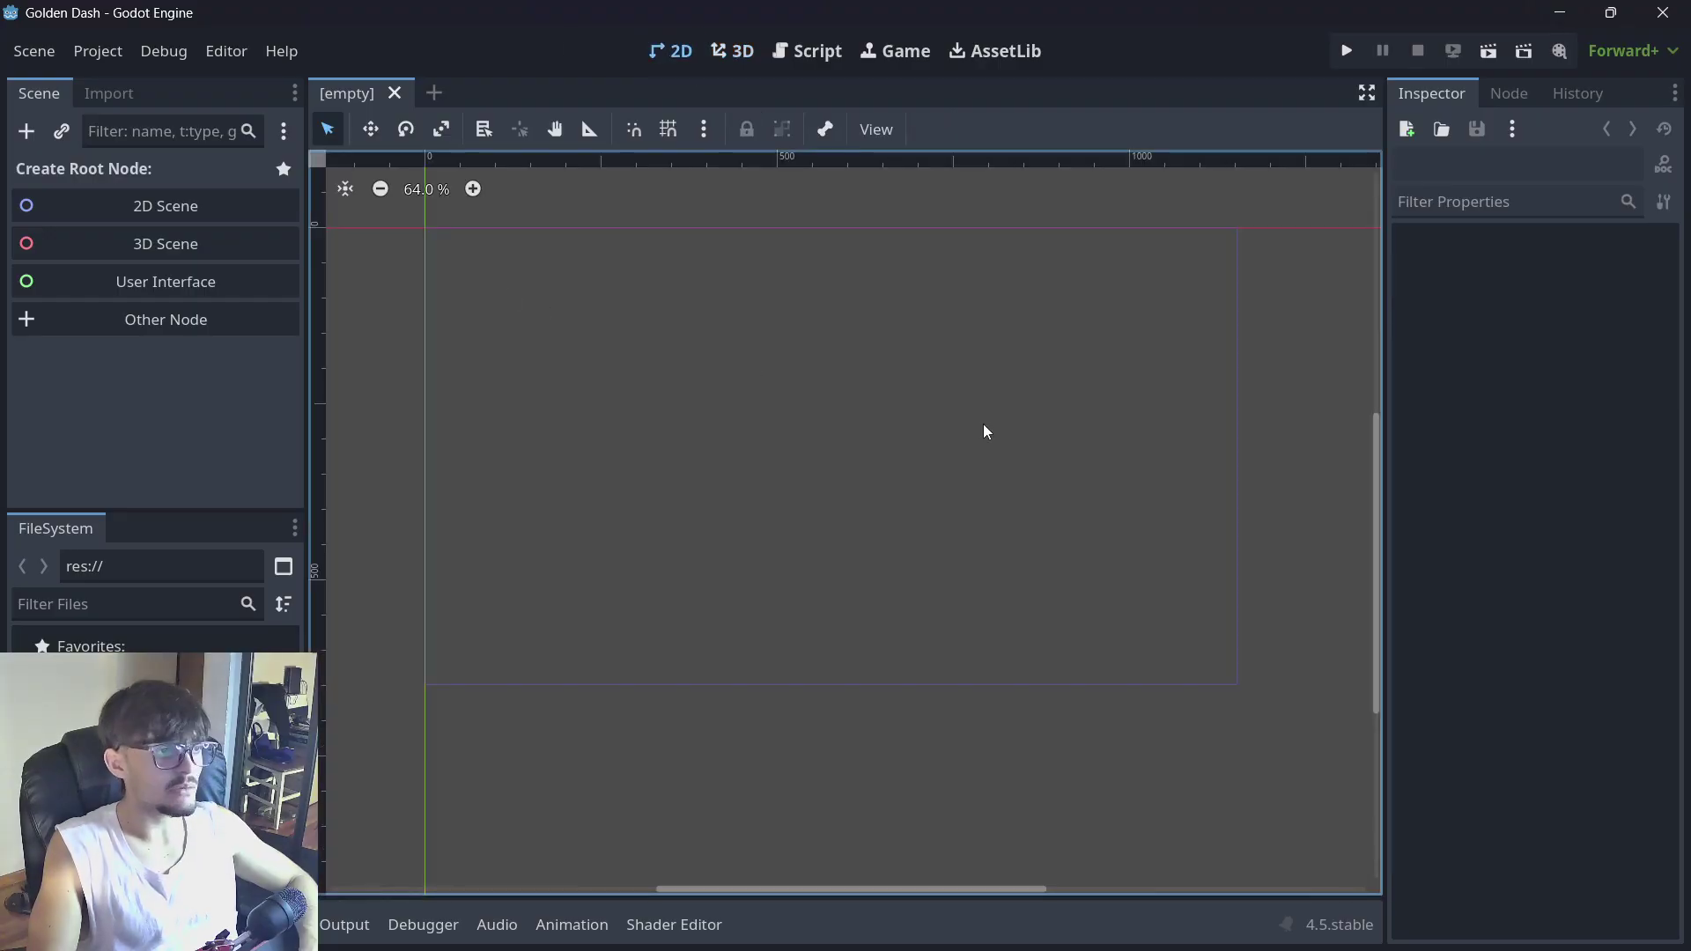
pyautogui.hotkey('alt', 'Tab')
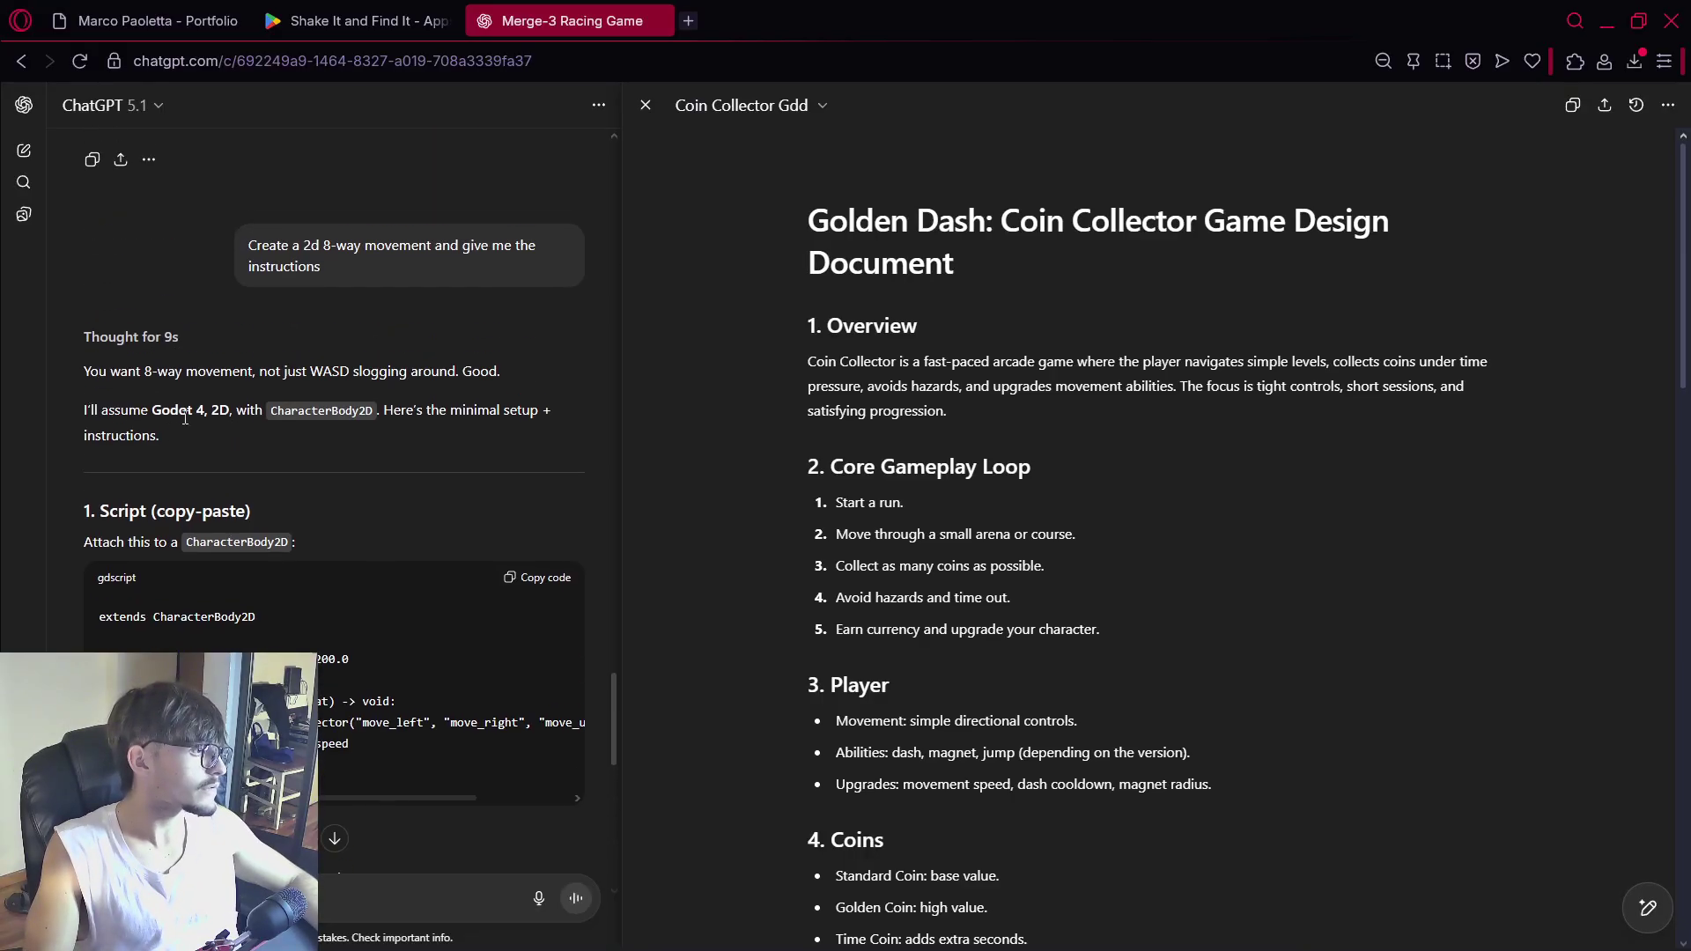
# Review ChatGPT's movement answer, highlighting 'Godot 4, 2D', the Node setup steps, CharacterBody2D and CollisionShape2D
pyautogui.moveTo(147, 410); pyautogui.dragTo(230, 411)
pyautogui.click(266, 416)
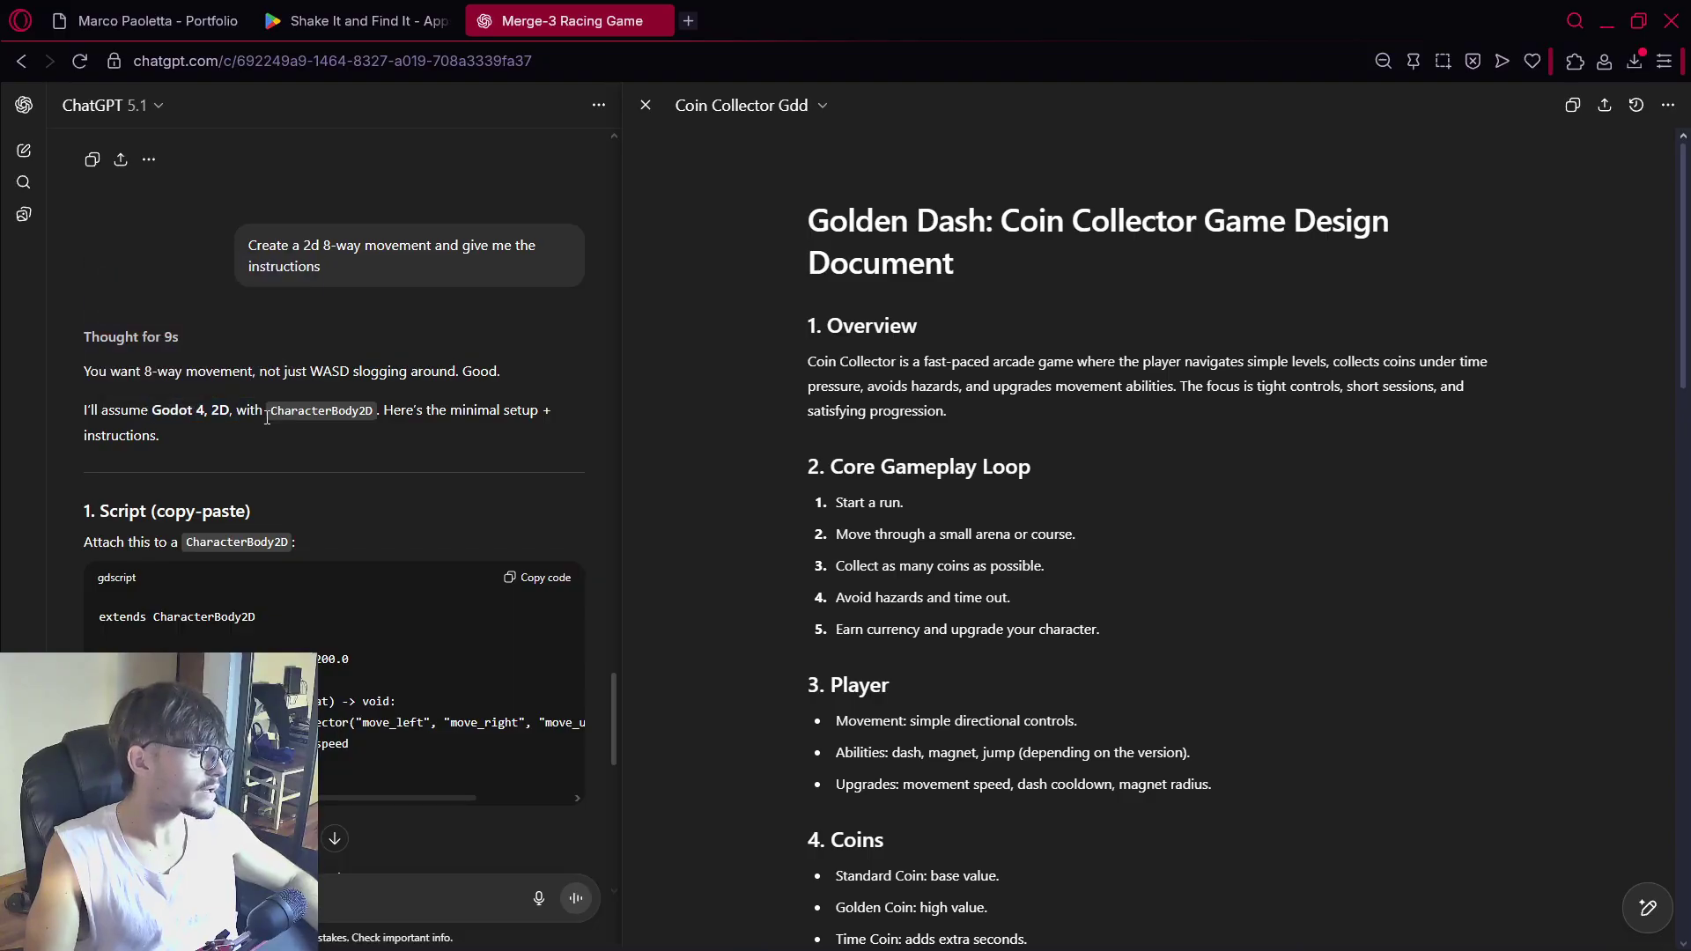
pyautogui.scroll(-3, 416, 392)
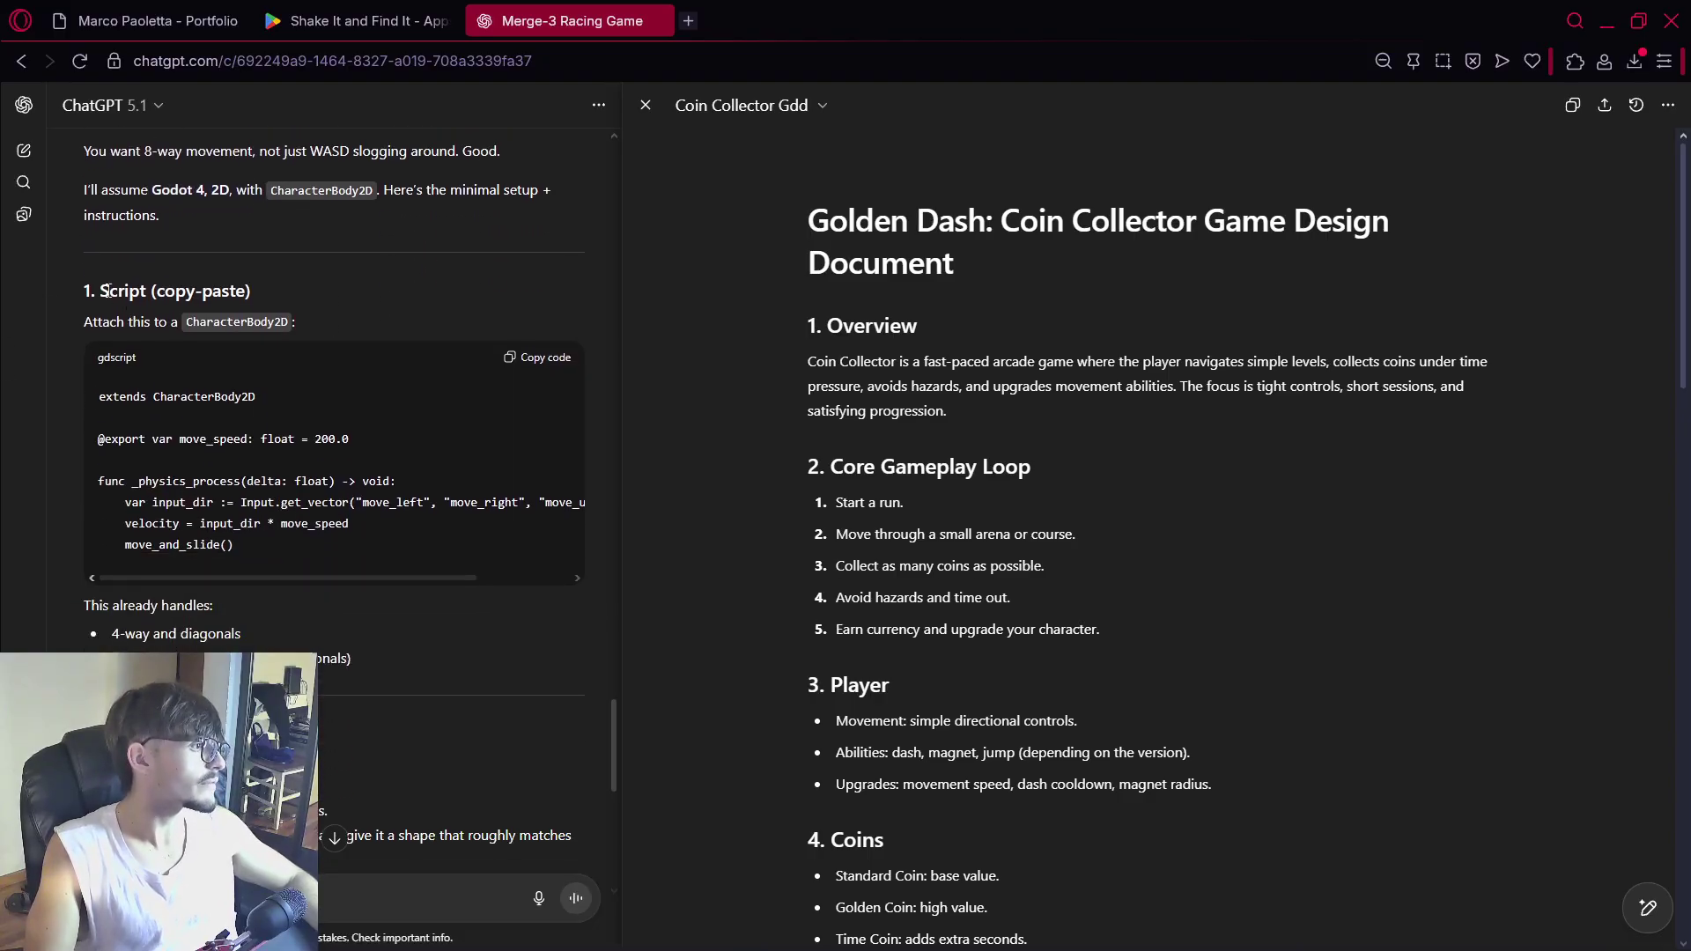
pyautogui.moveTo(102, 291); pyautogui.dragTo(251, 291)
pyautogui.scroll(-3, 195, 567)
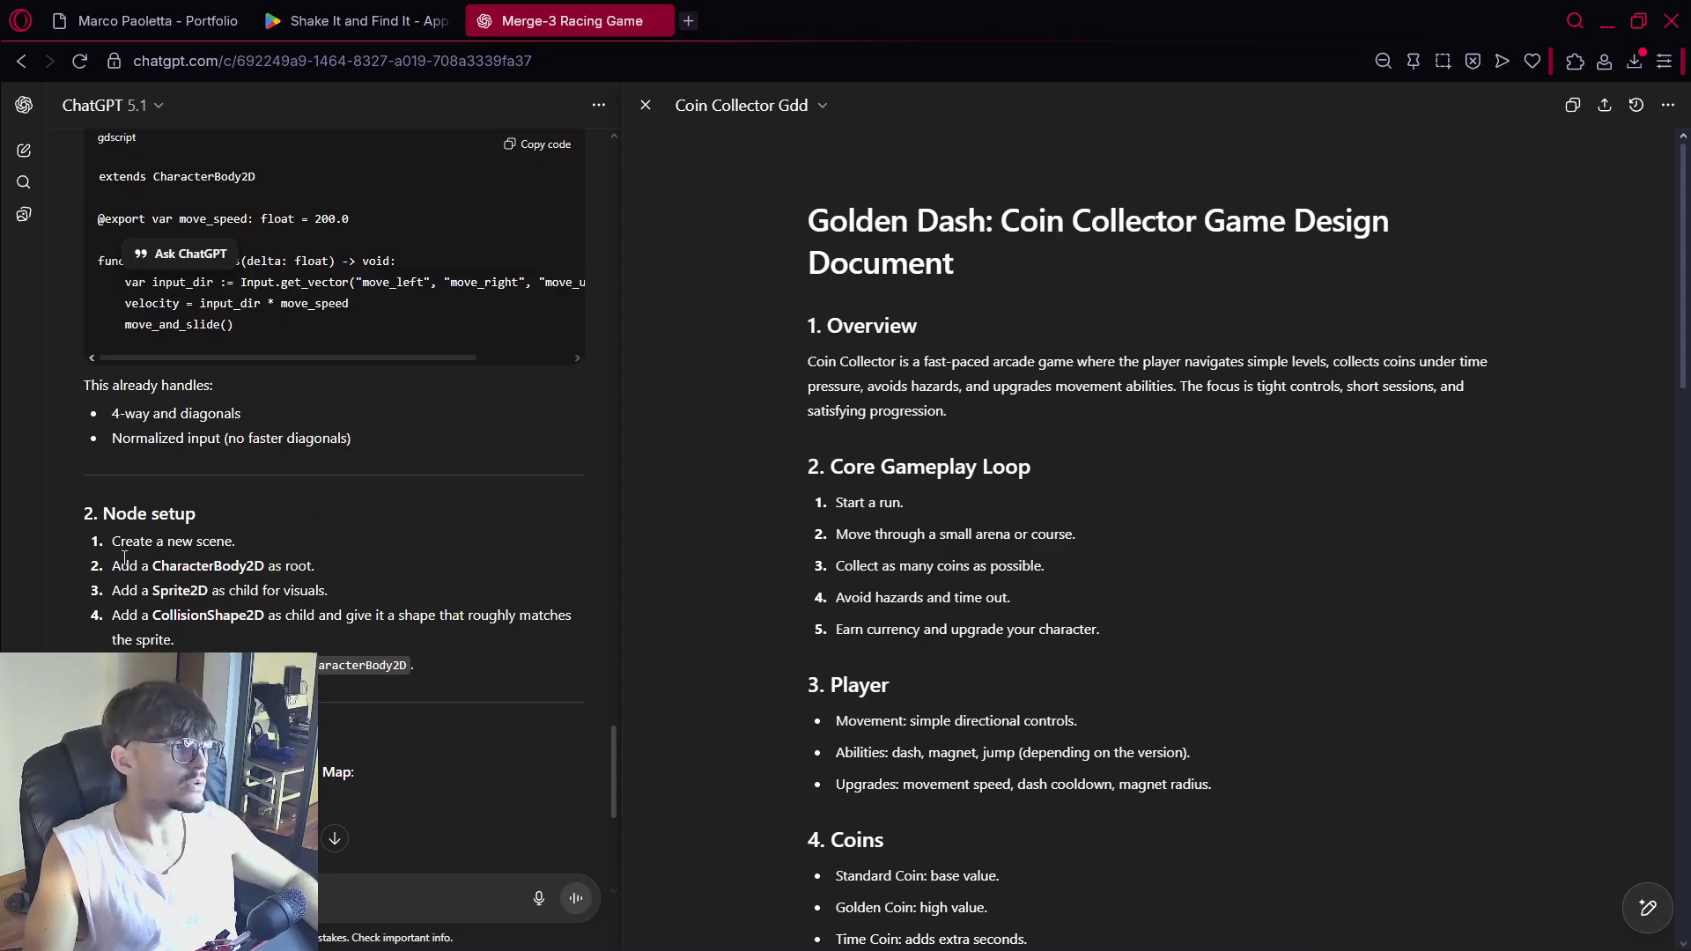
pyautogui.moveTo(113, 552); pyautogui.dragTo(304, 617)
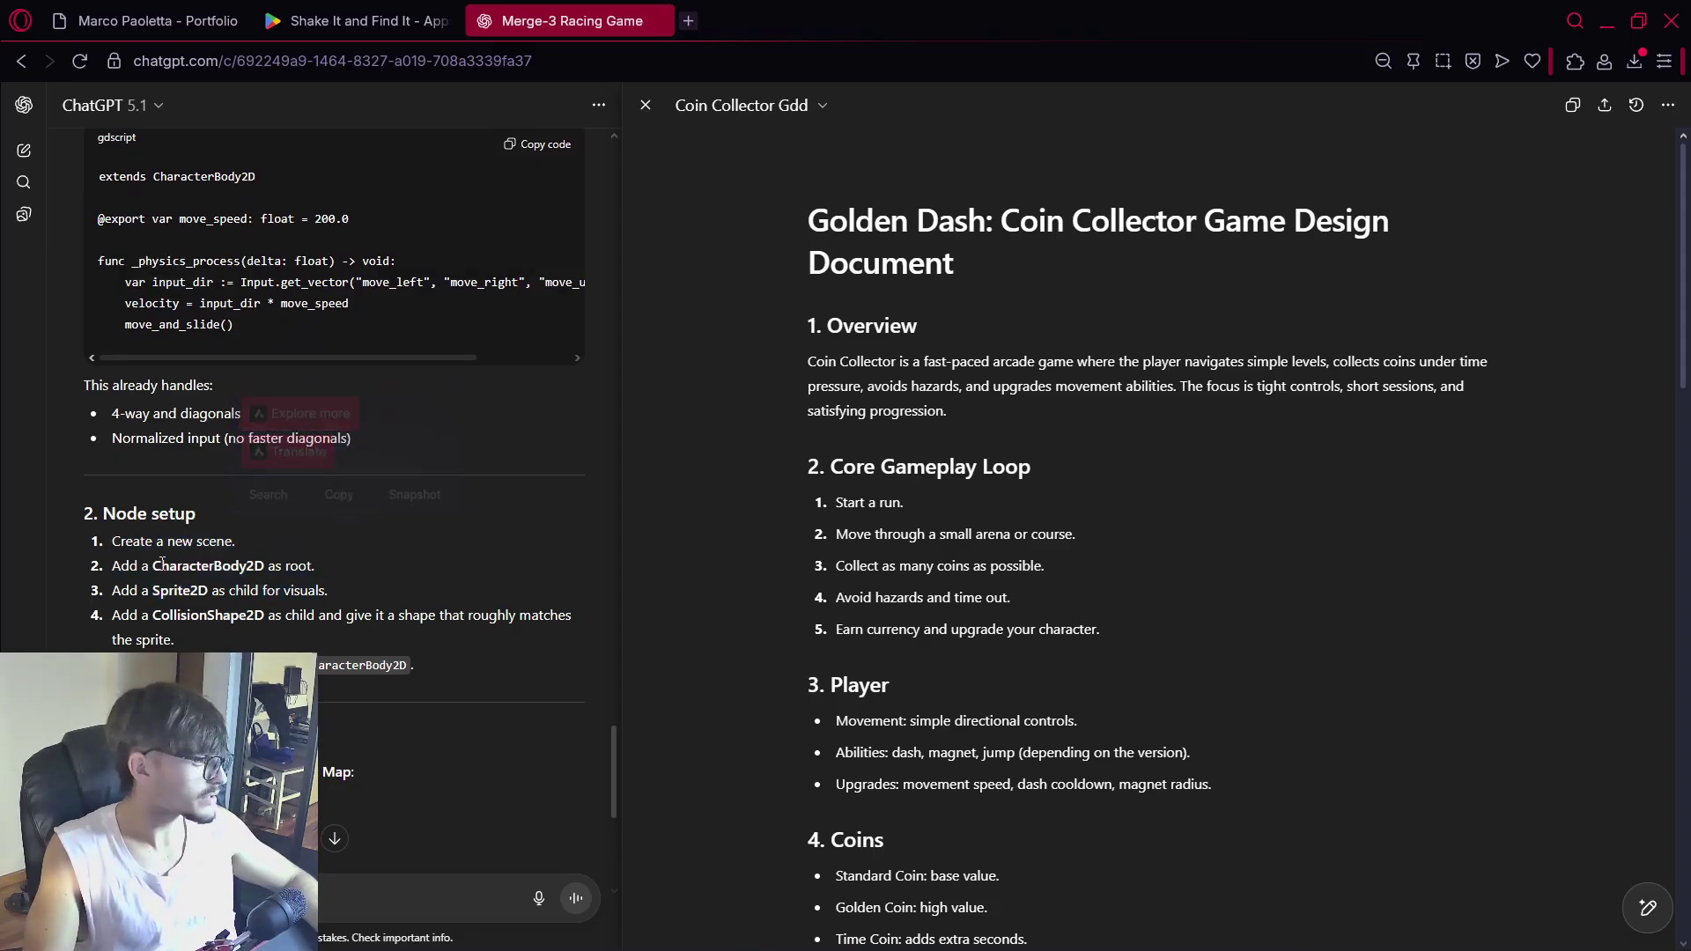
pyautogui.doubleClick(208, 565)
pyautogui.doubleClick(180, 615)
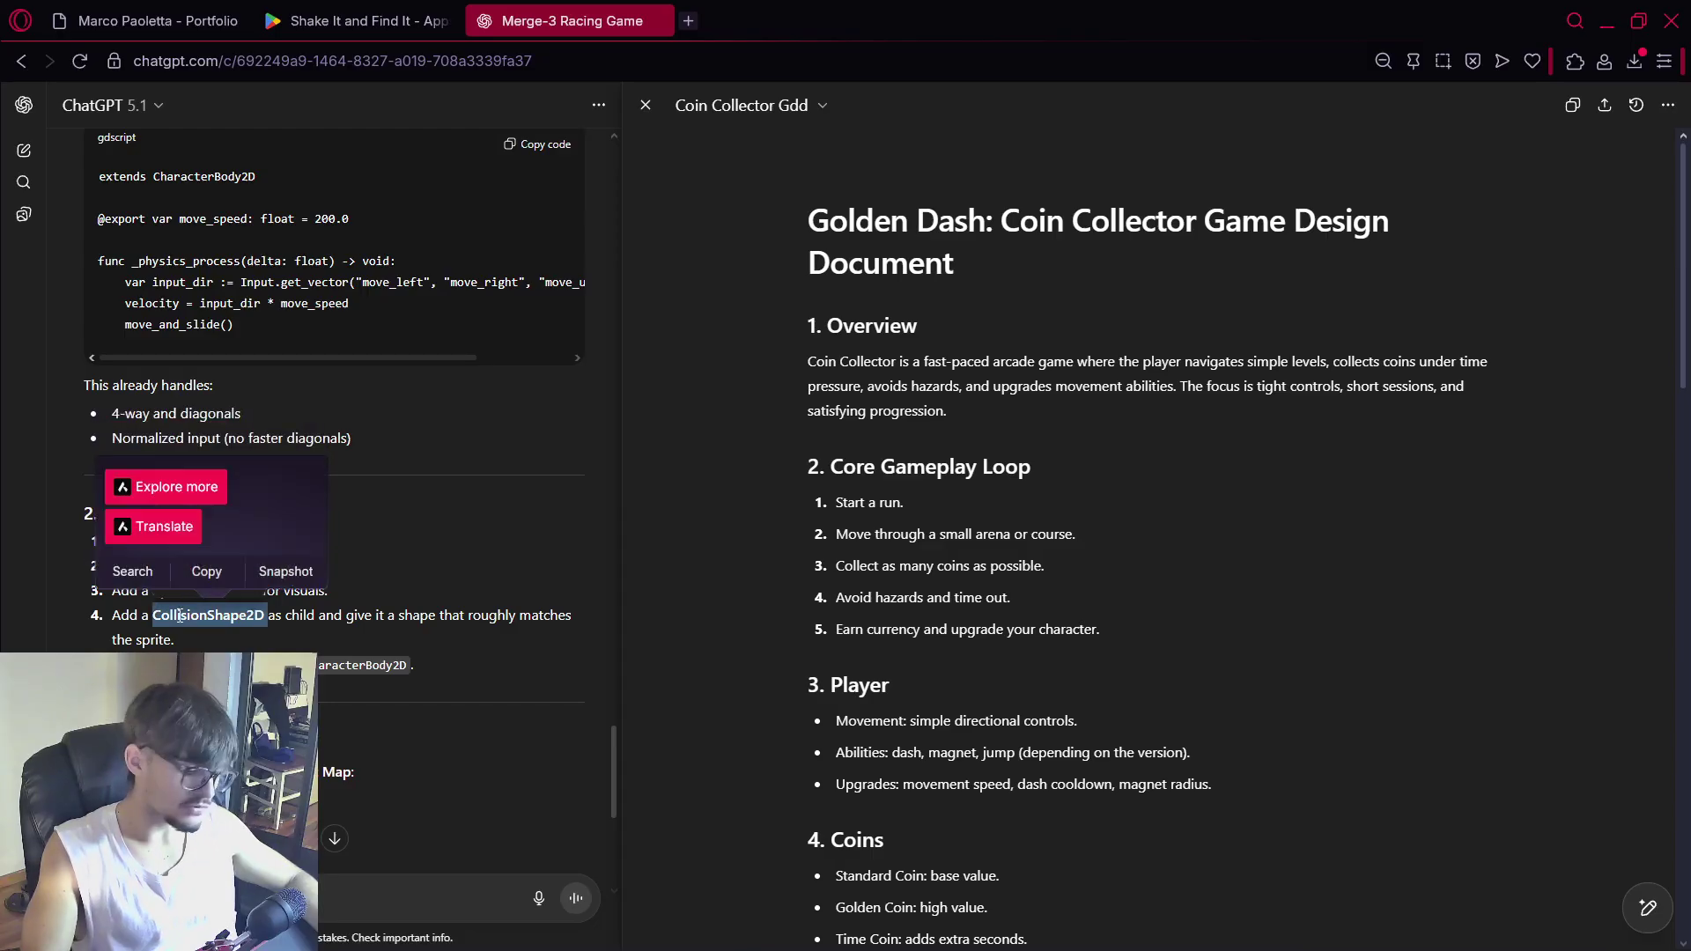
# Add '2) Programming' as the second whiteboard item below '1) Idea'
pyautogui.hotkey('alt', 'Tab')
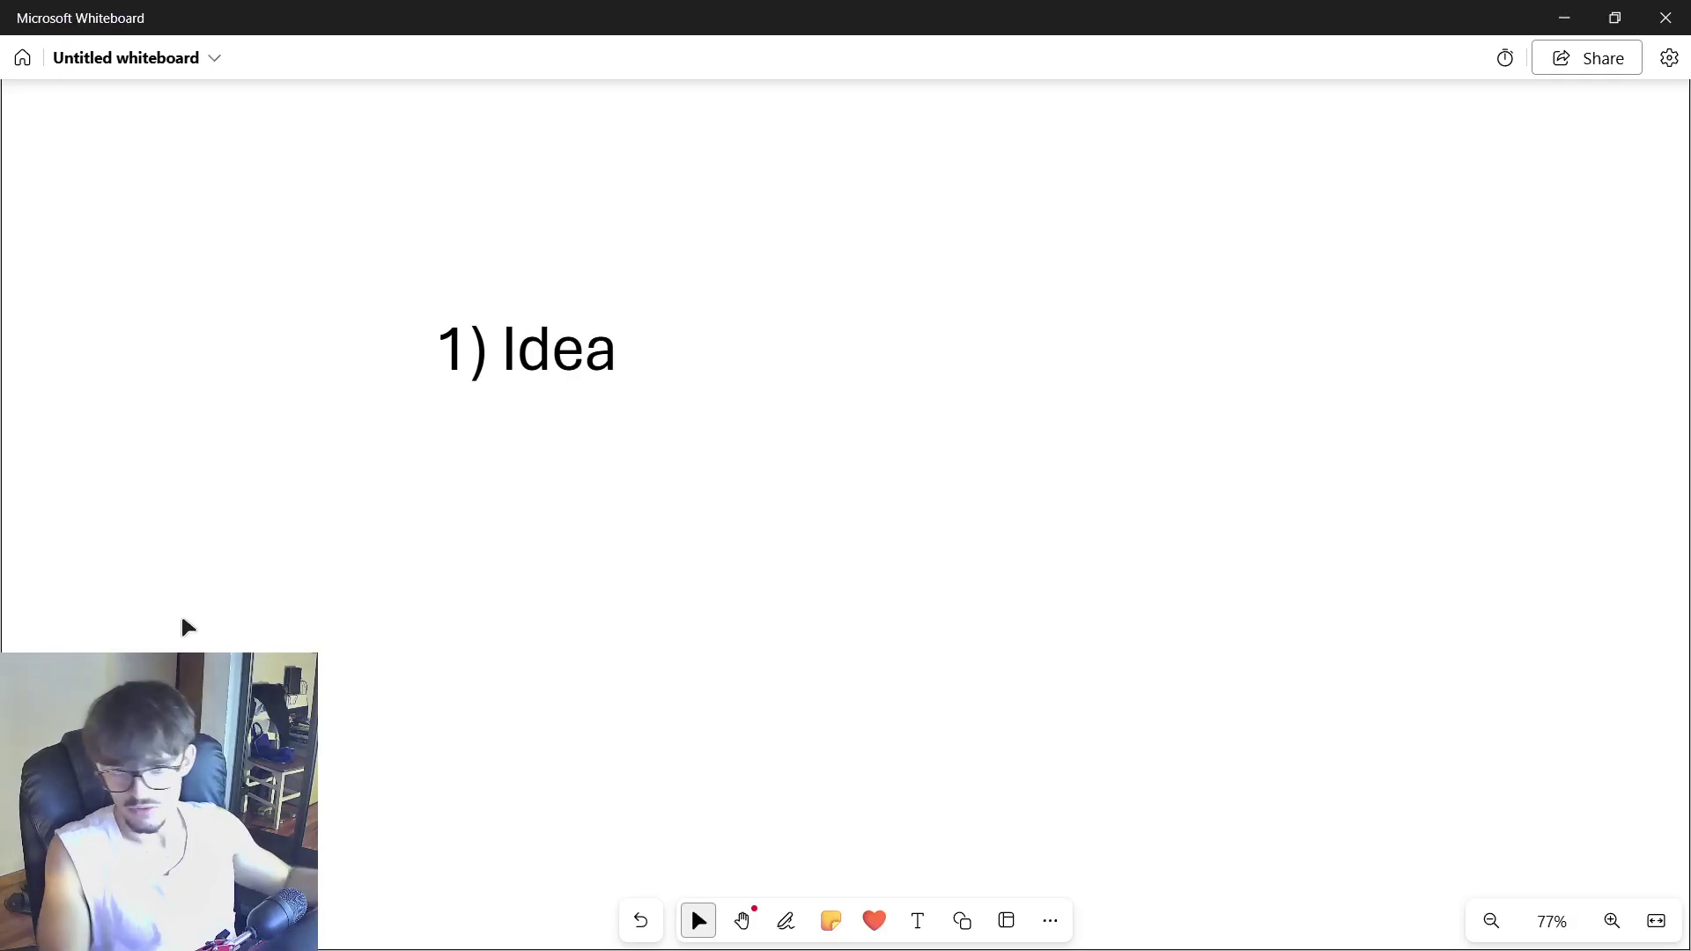
pyautogui.doubleClick(618, 355)
pyautogui.press('Return')
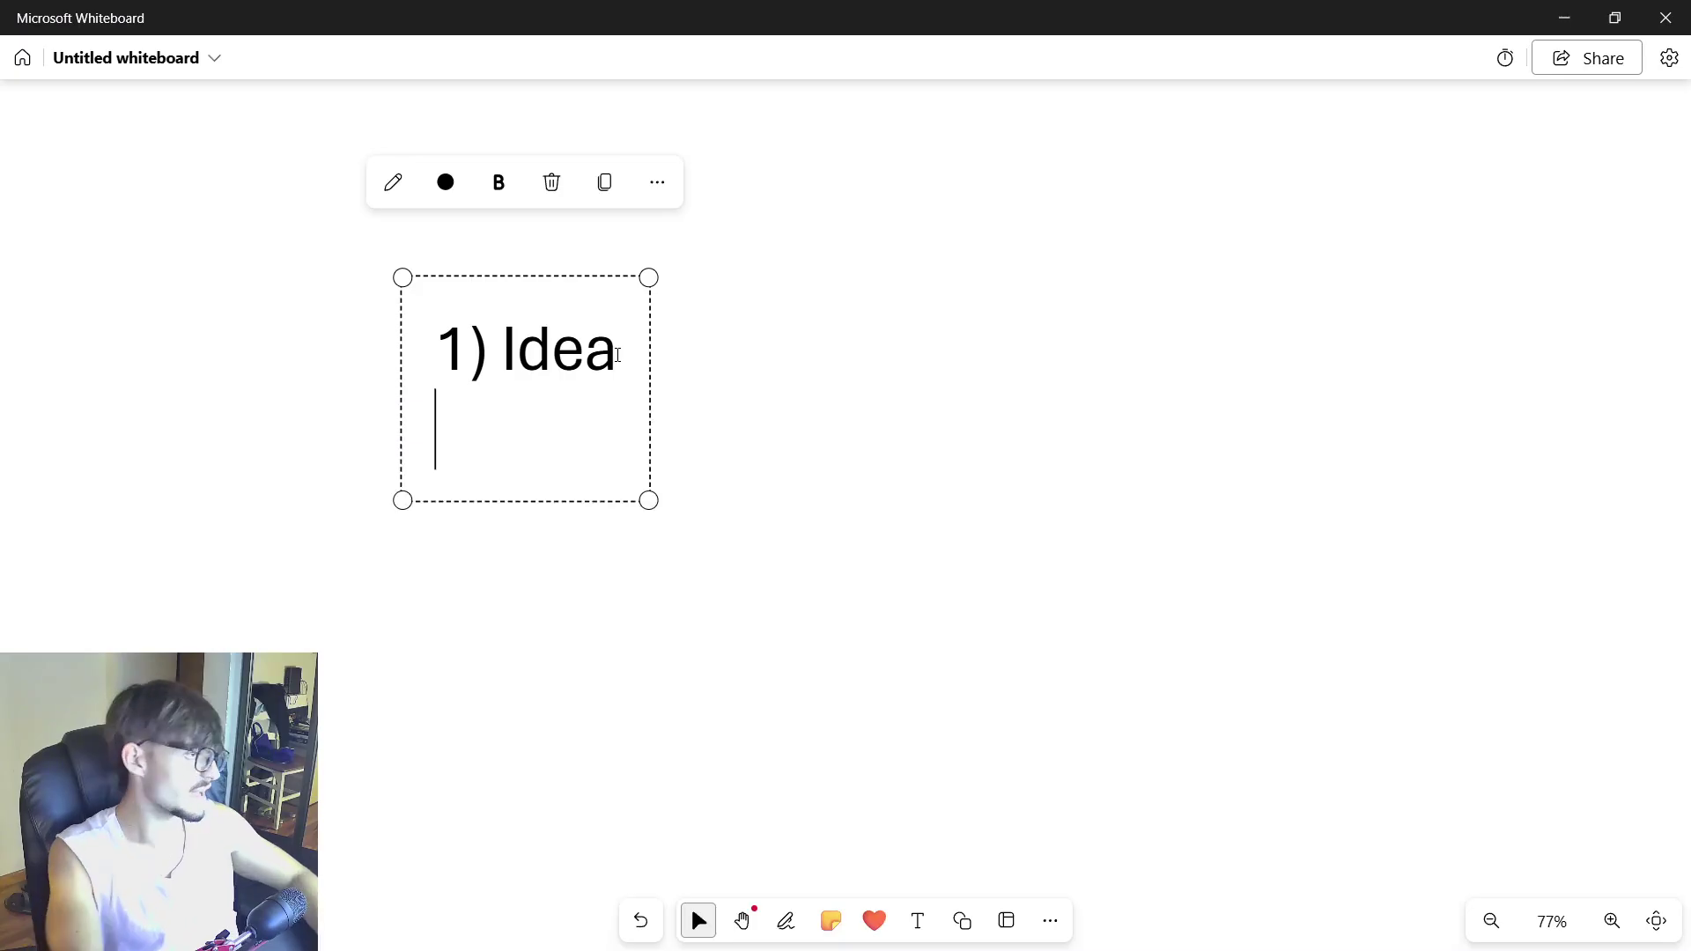
pyautogui.write('2) Programming')
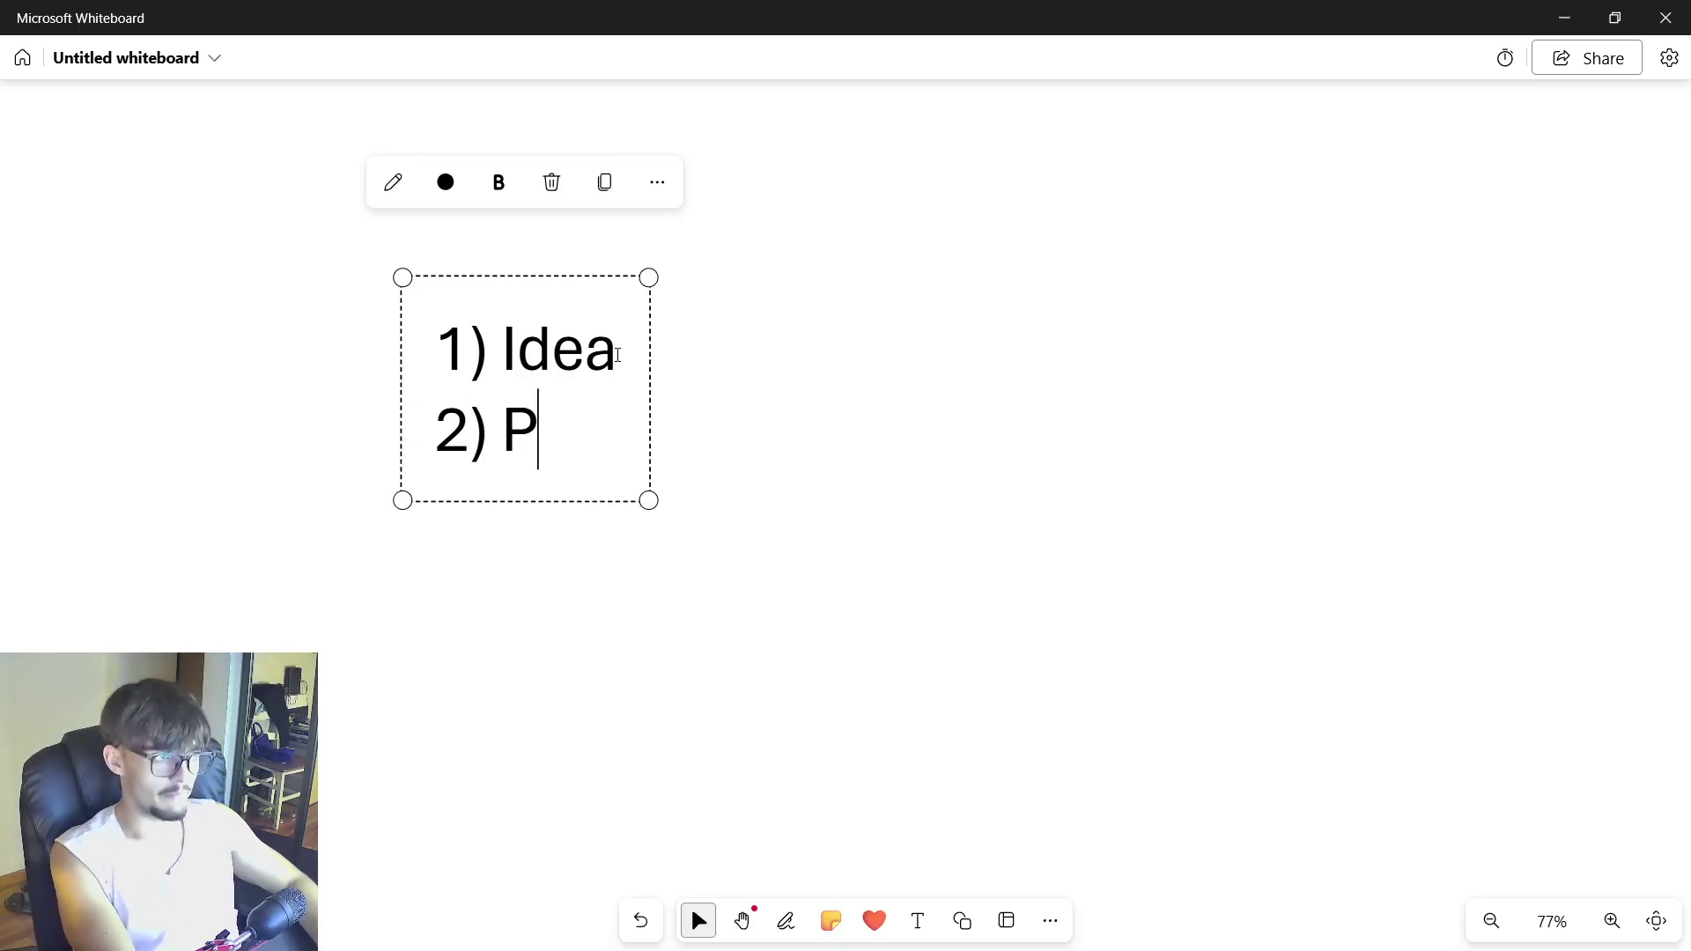
pyautogui.hotkey('alt', 'Tab')
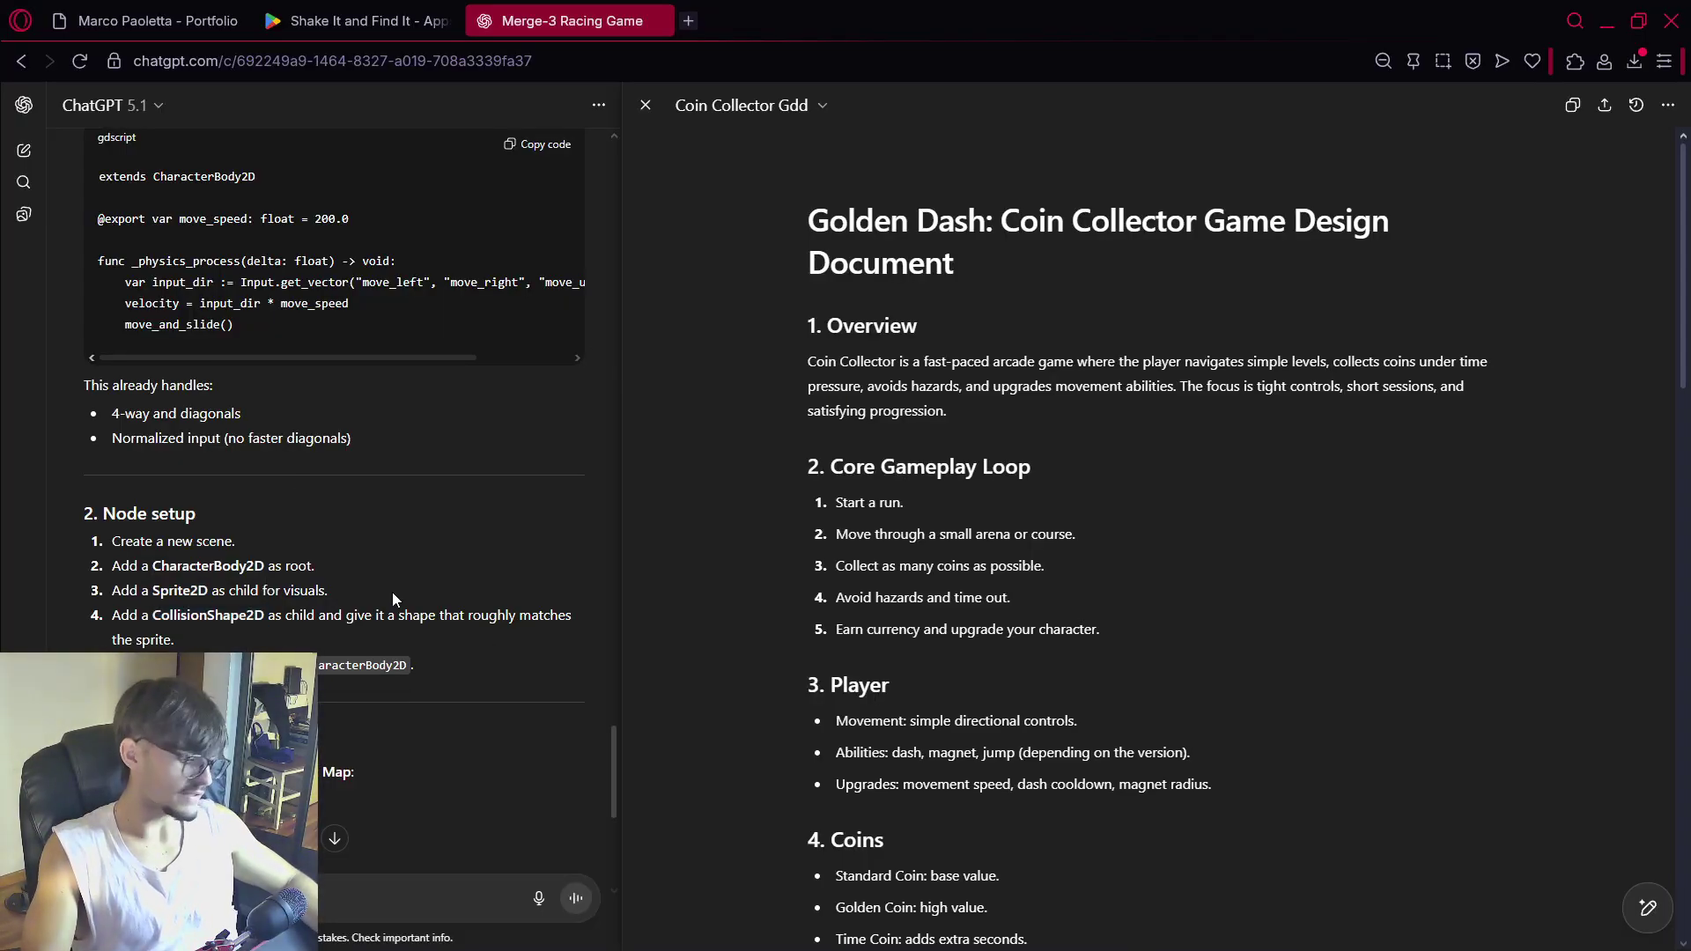
# Set the character image from FileSystem as the Sprite2D node's texture
pyautogui.hotkey('alt', 'Tab')
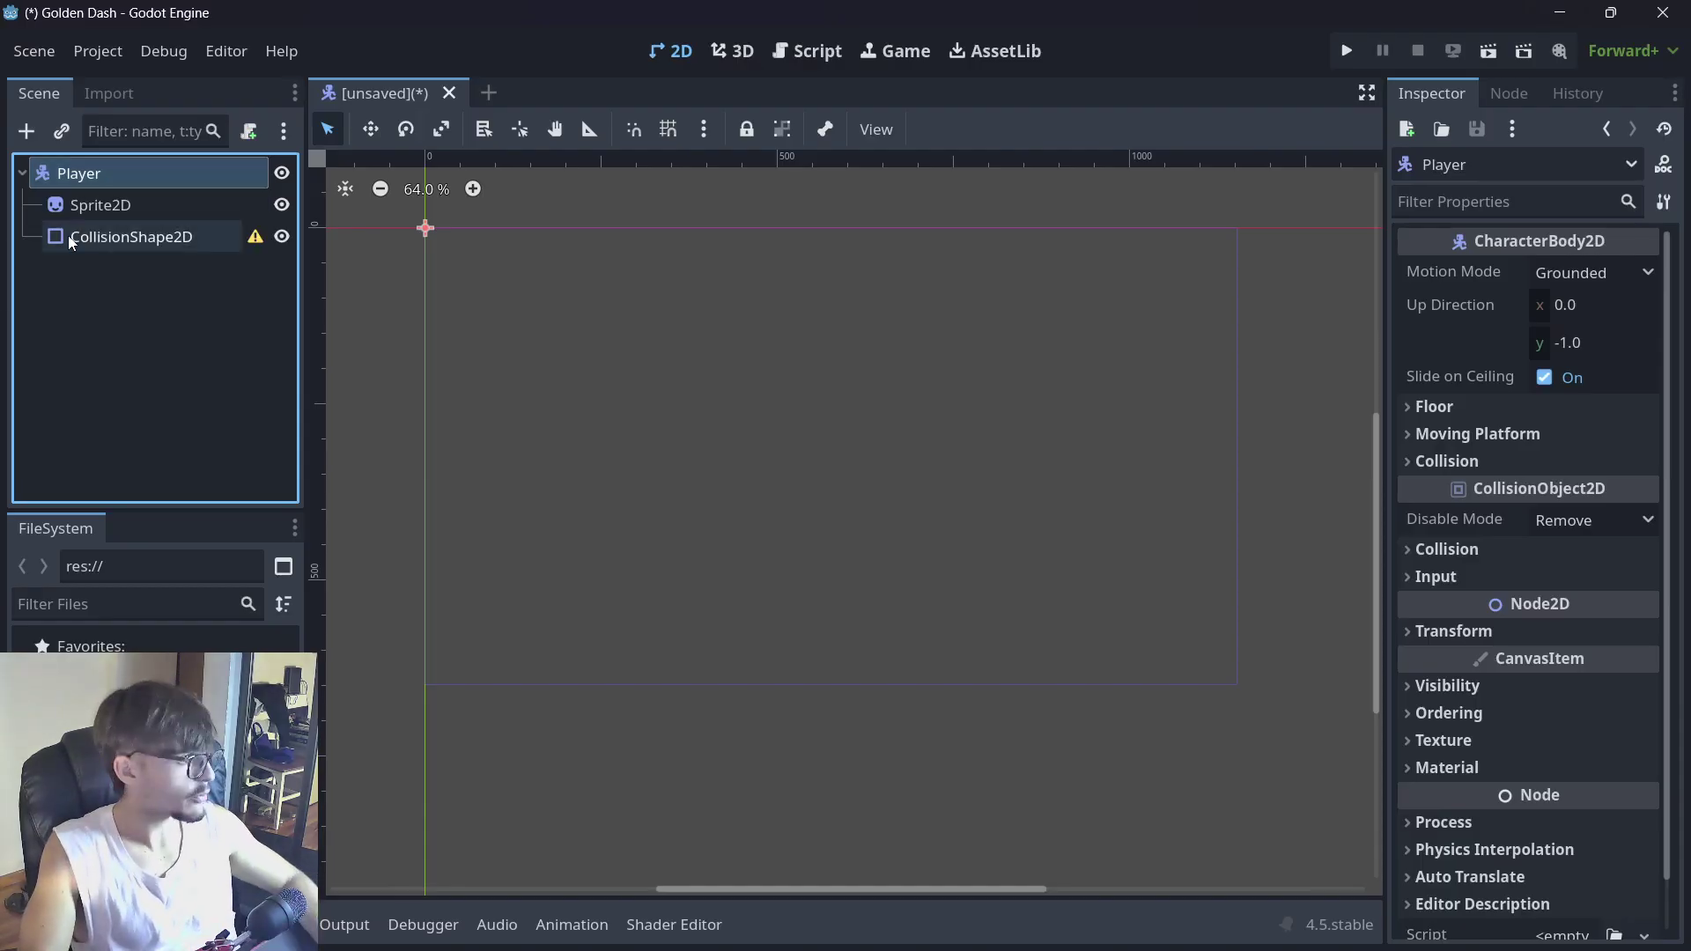
pyautogui.click(100, 205)
pyautogui.moveTo(132, 696); pyautogui.dragTo(1631, 233)
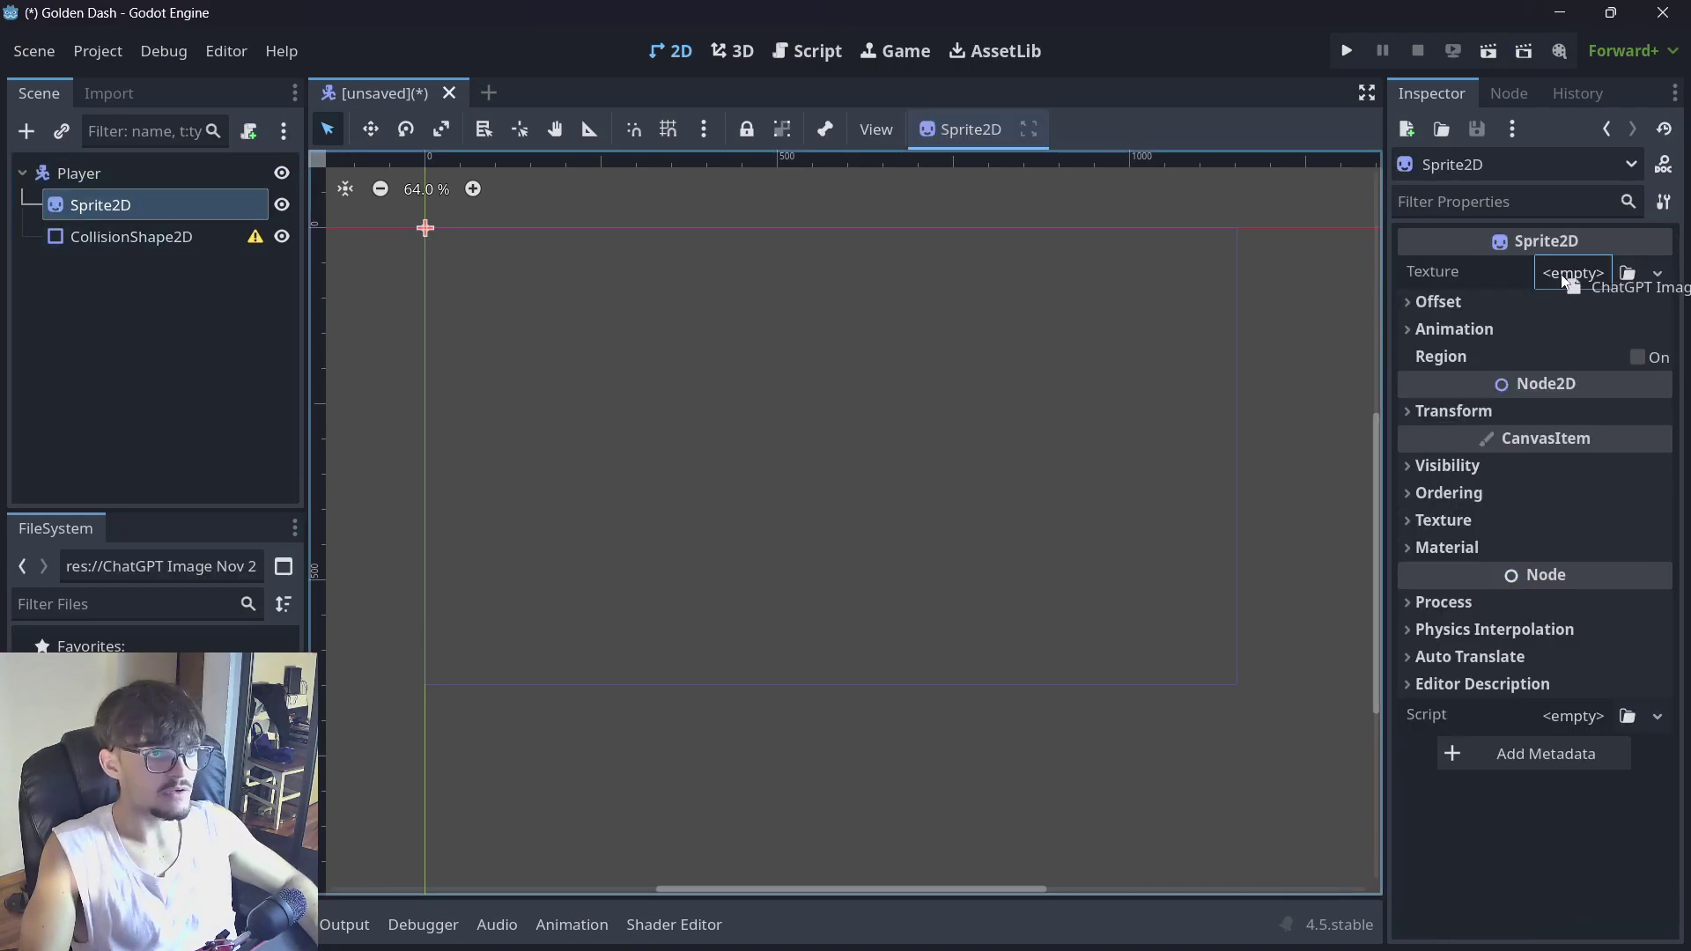
pyautogui.moveTo(1563, 280); pyautogui.dragTo(1568, 279)
pyautogui.scroll(-5, 642, 381)
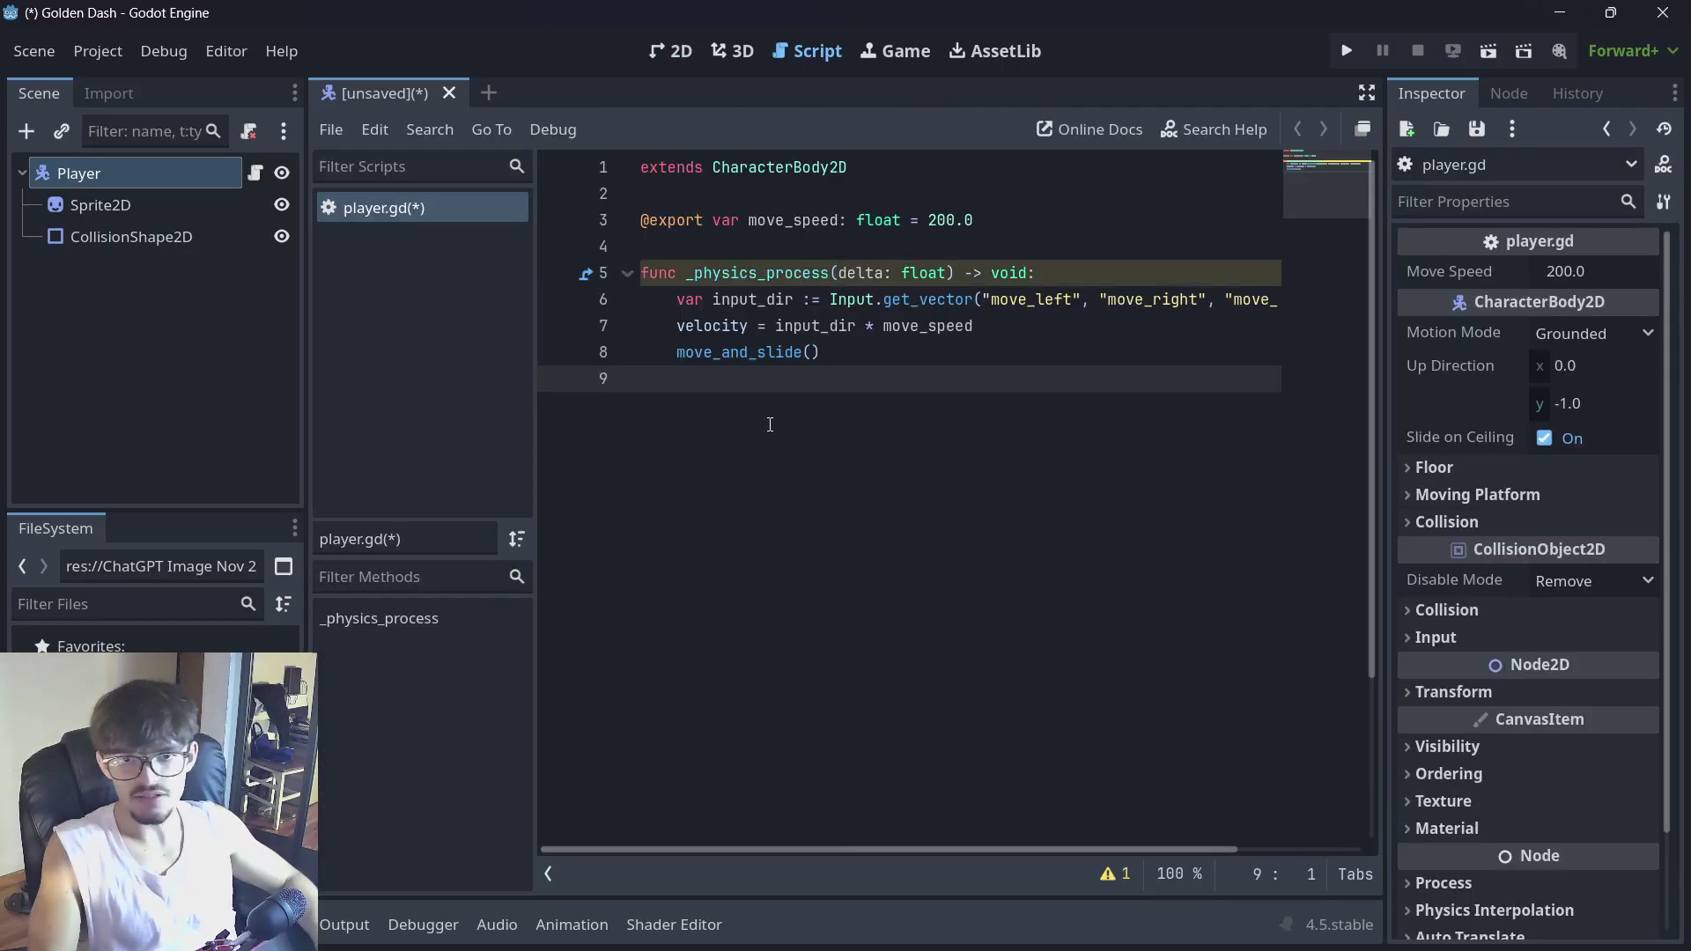
pyautogui.click(948, 347)
# Following ChatGPT's Input map notes, change get_vector's actions to ui_left, ui_right, ui_up and ui_down
pyautogui.hotkey('alt', 'Tab')
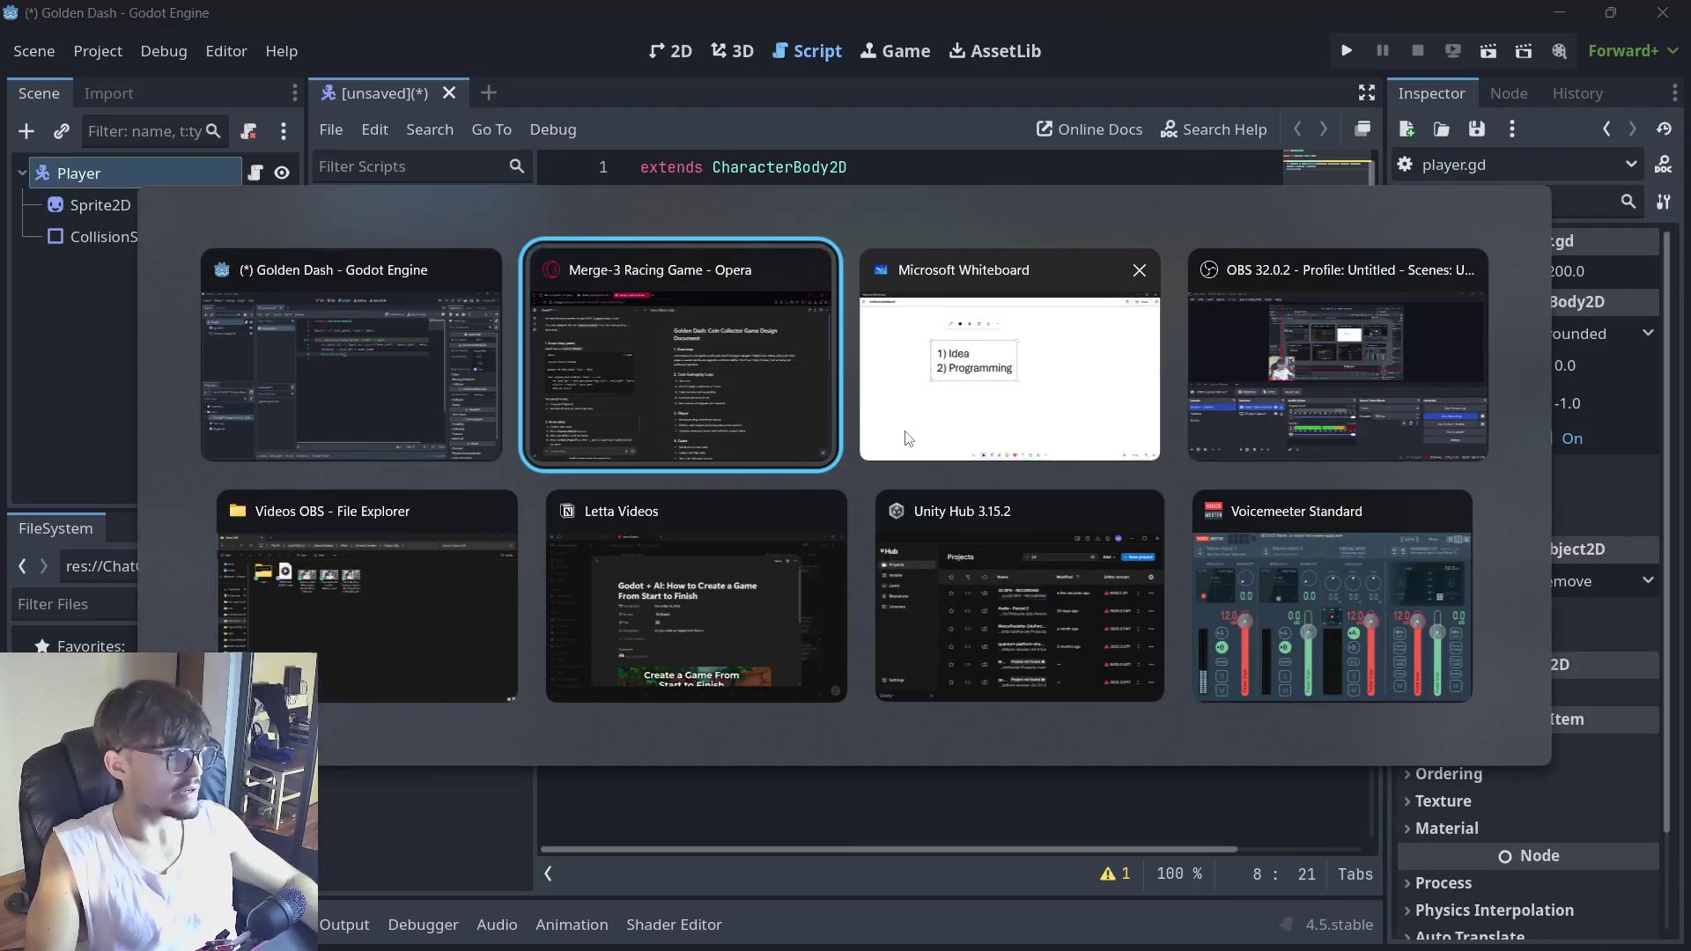
pyautogui.scroll(-4, 266, 502)
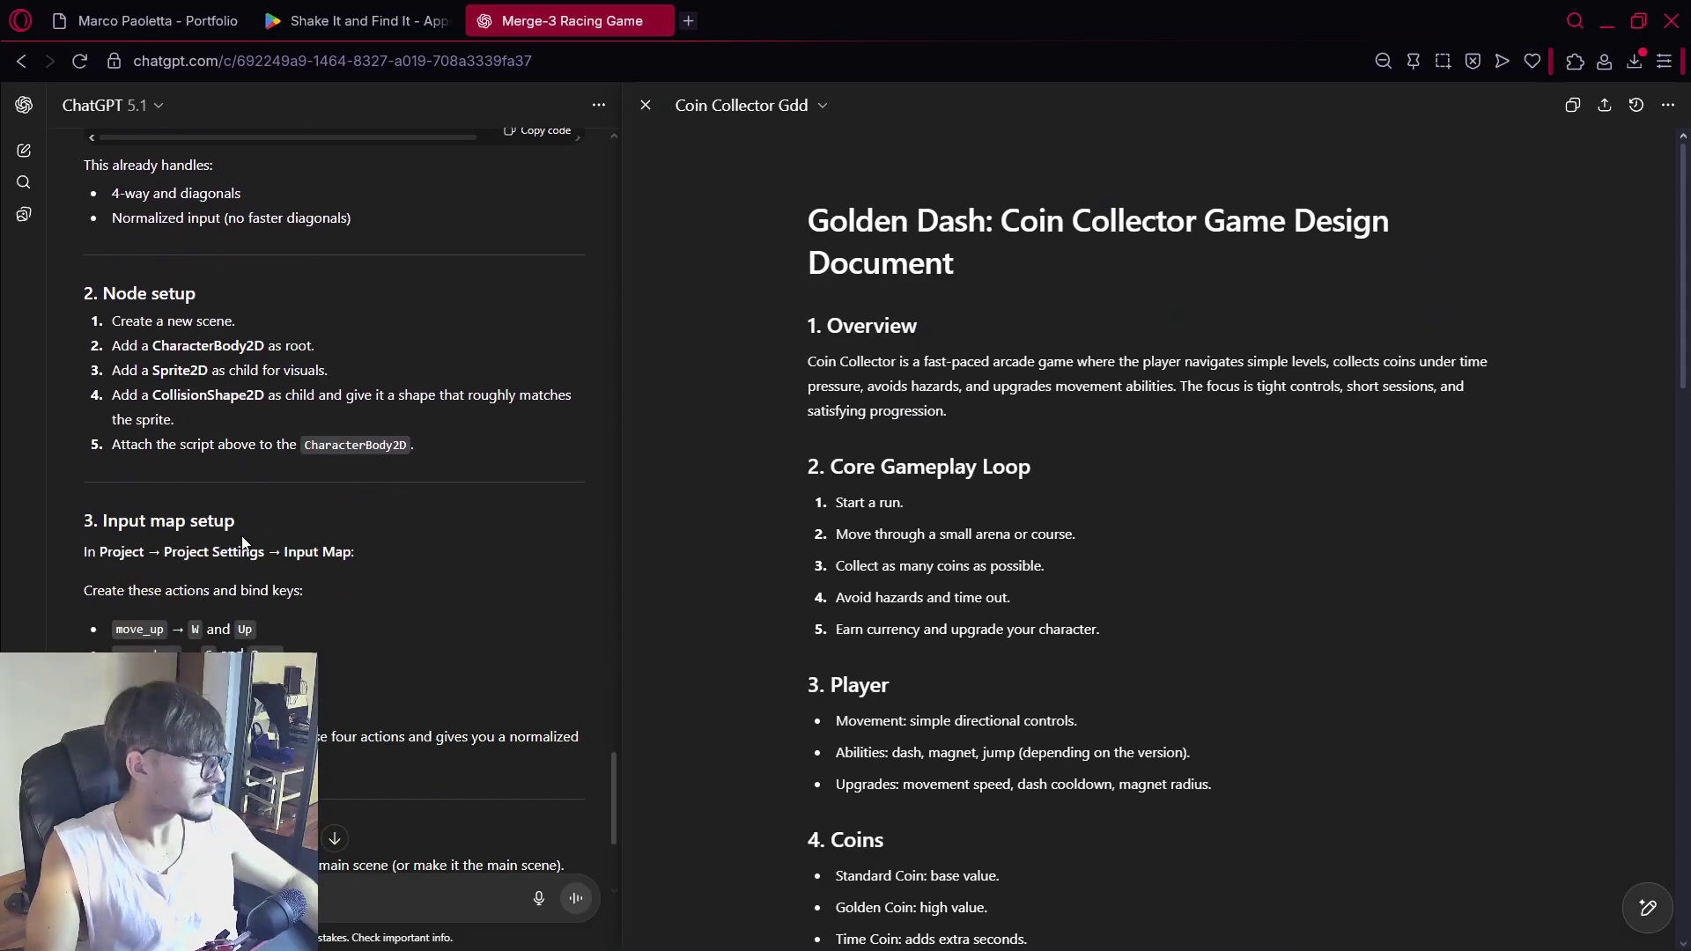
pyautogui.moveTo(152, 643); pyautogui.dragTo(73, 531)
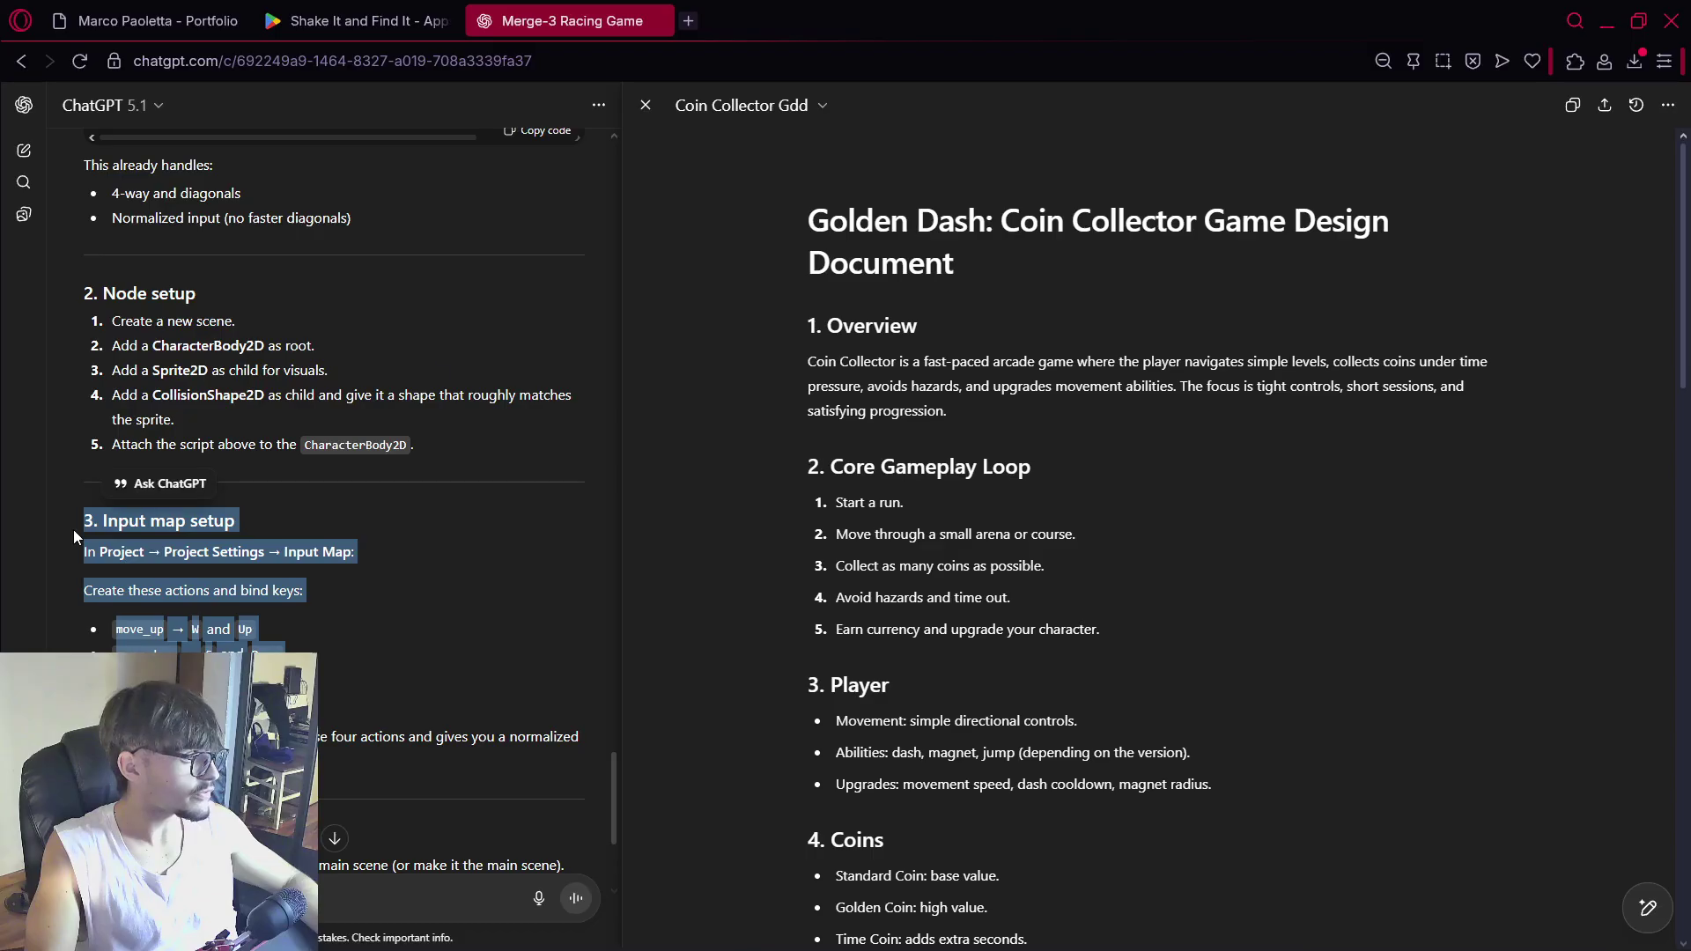
pyautogui.hotkey('alt', 'Tab')
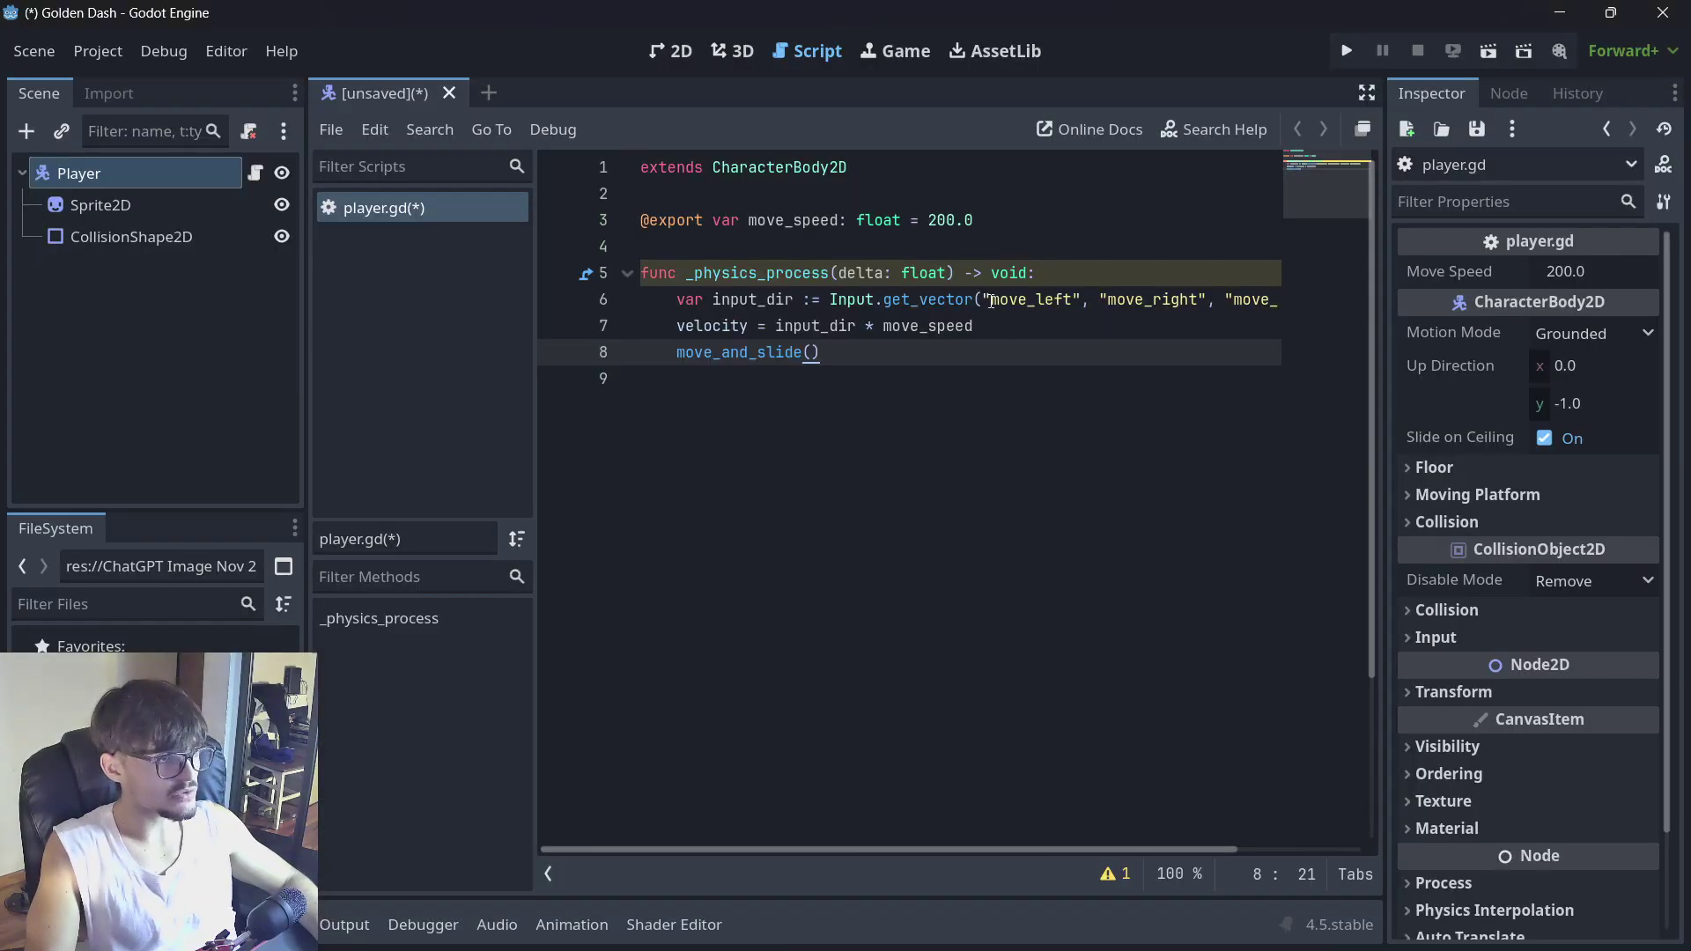
pyautogui.moveTo(991, 301); pyautogui.dragTo(1021, 302)
pyautogui.hotkey('ctrl', 'd')
pyautogui.hotkey('ctrl', 'd')
pyautogui.hotkey('ctrl', 'd')
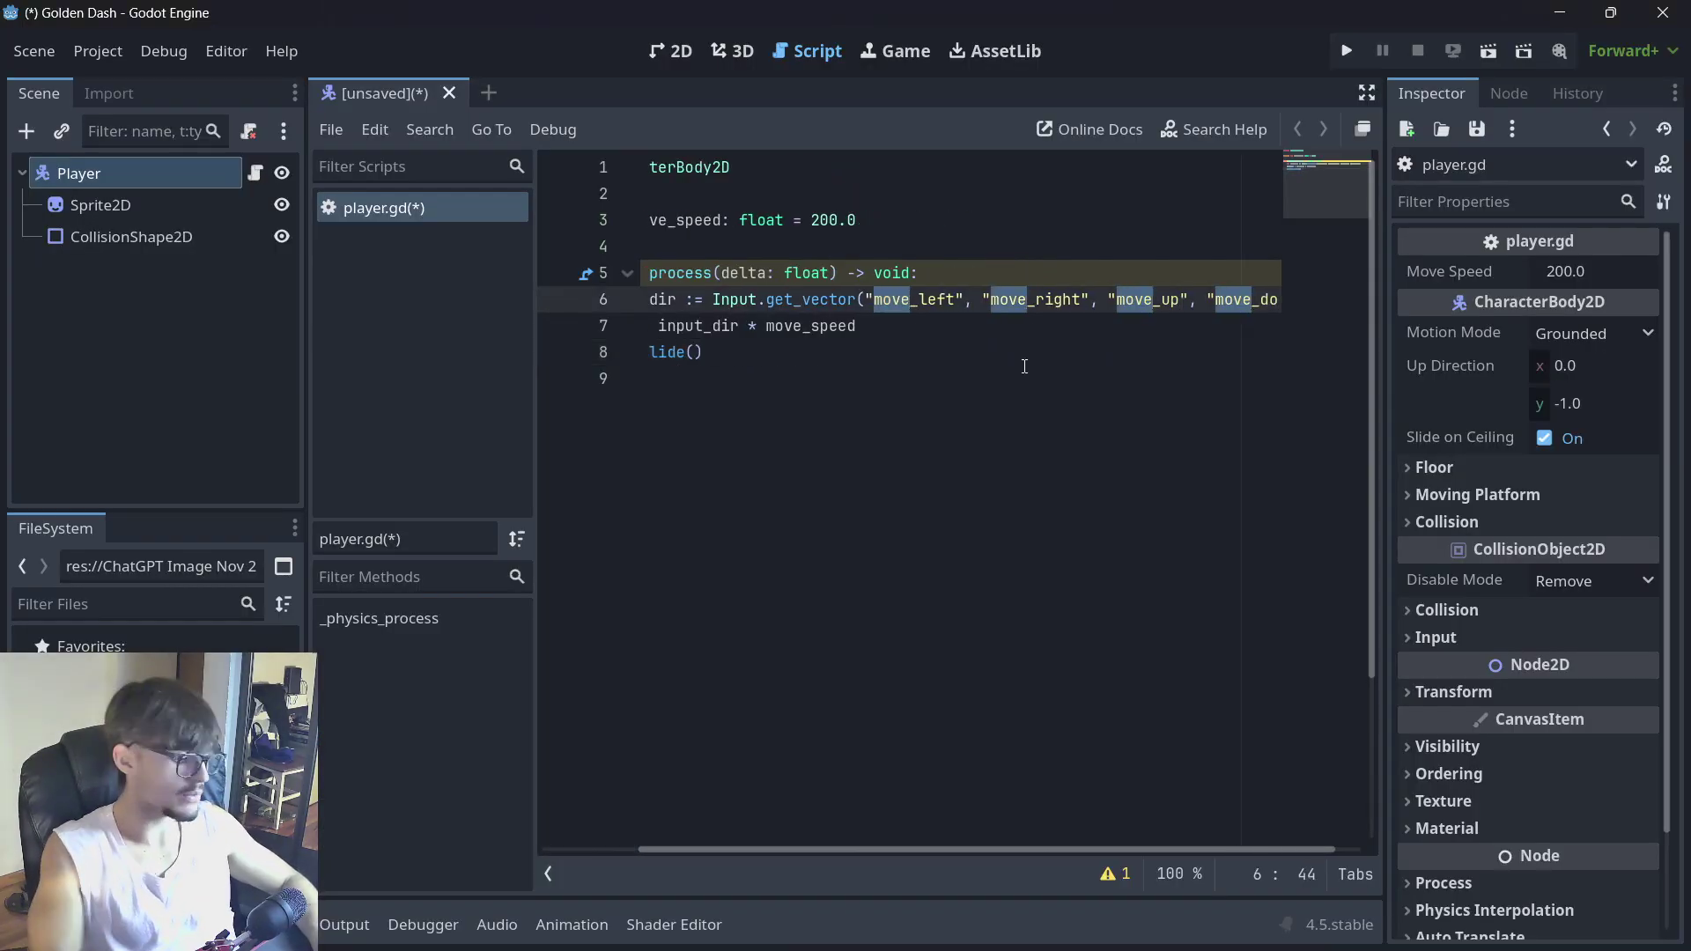
pyautogui.write('ui')
pyautogui.press('Escape')
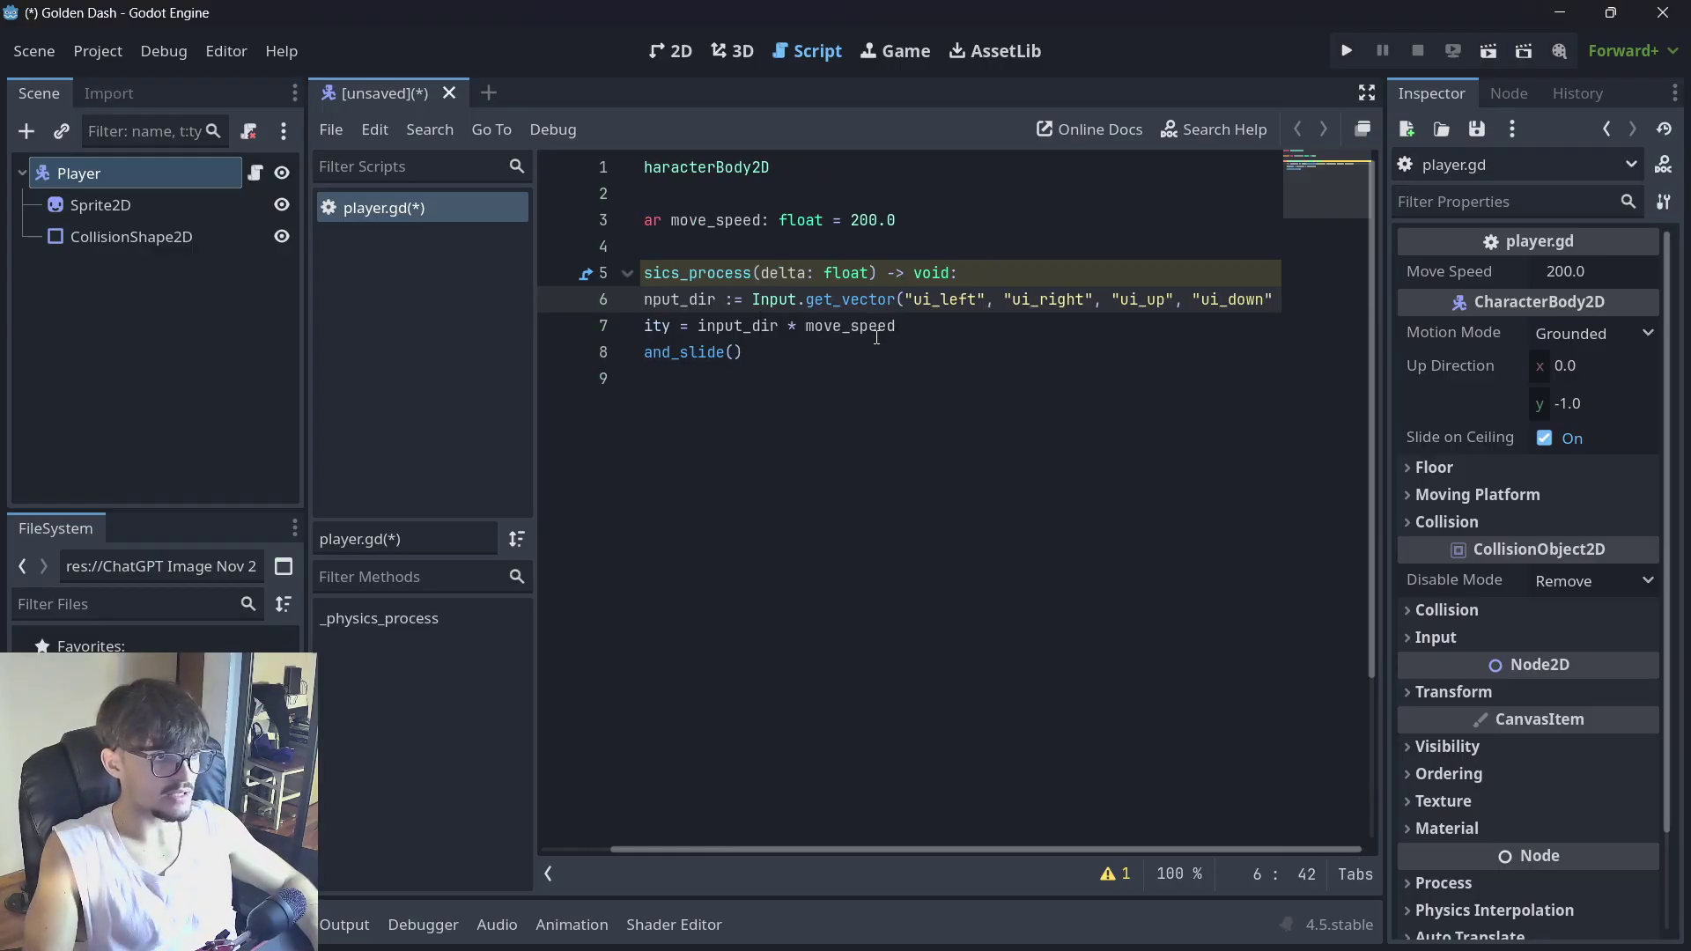
pyautogui.click(907, 327)
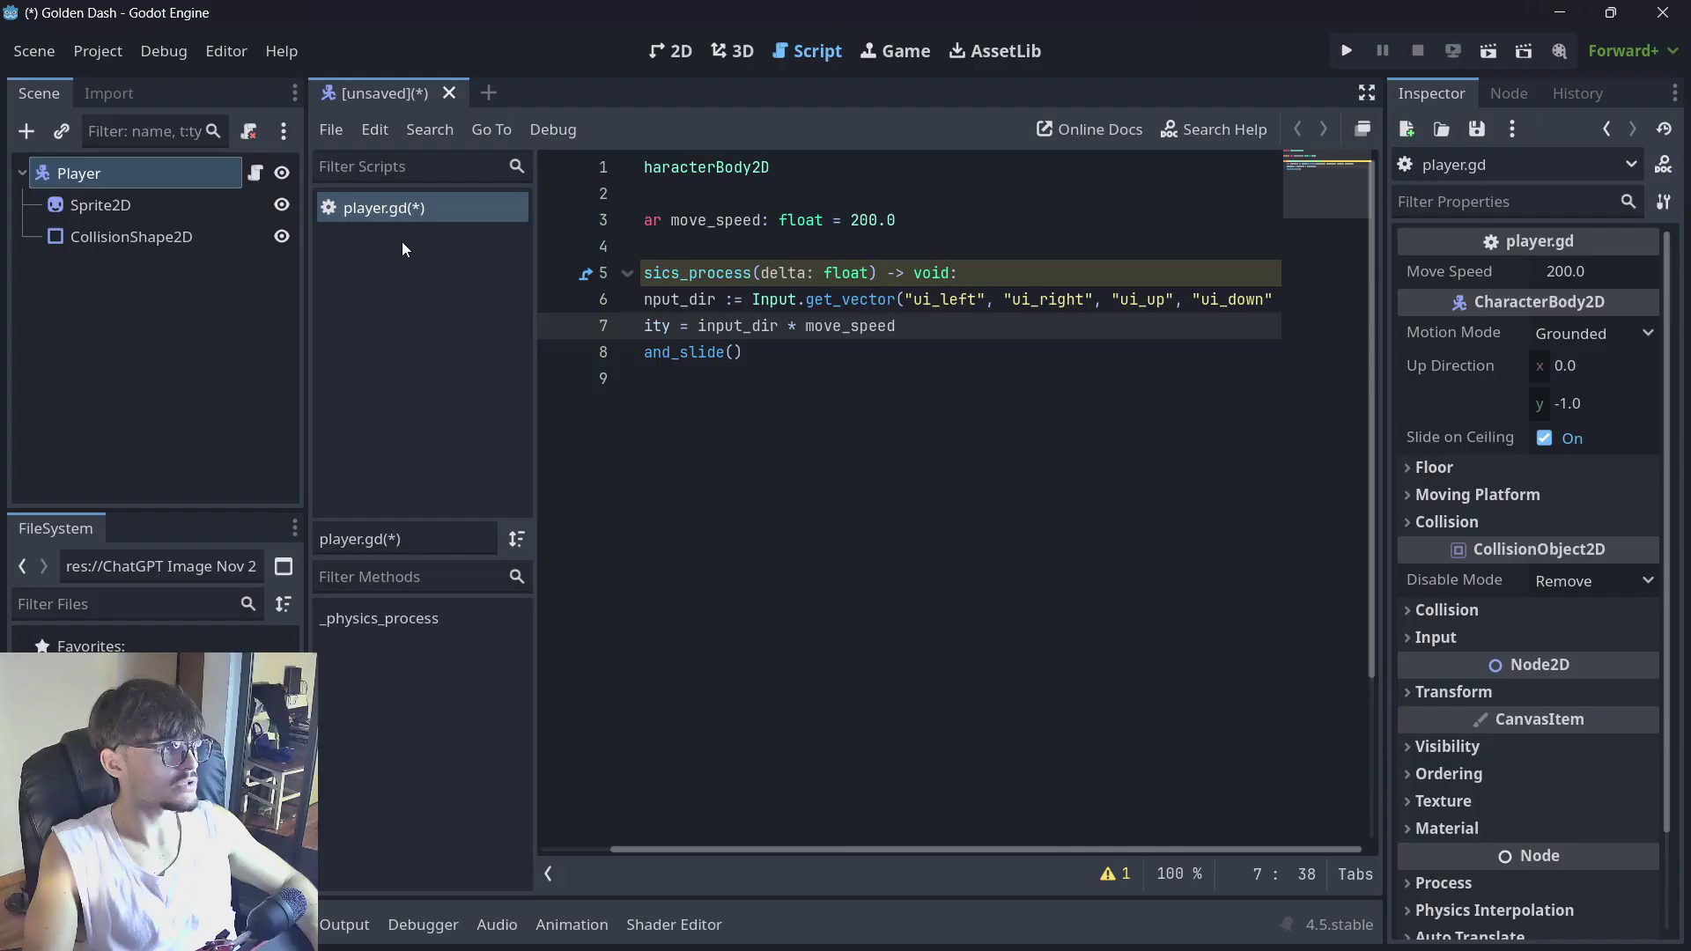
# Save the scene as player.tscn and test-run it, moving the character diagonally down-right
pyautogui.click(1488, 50)
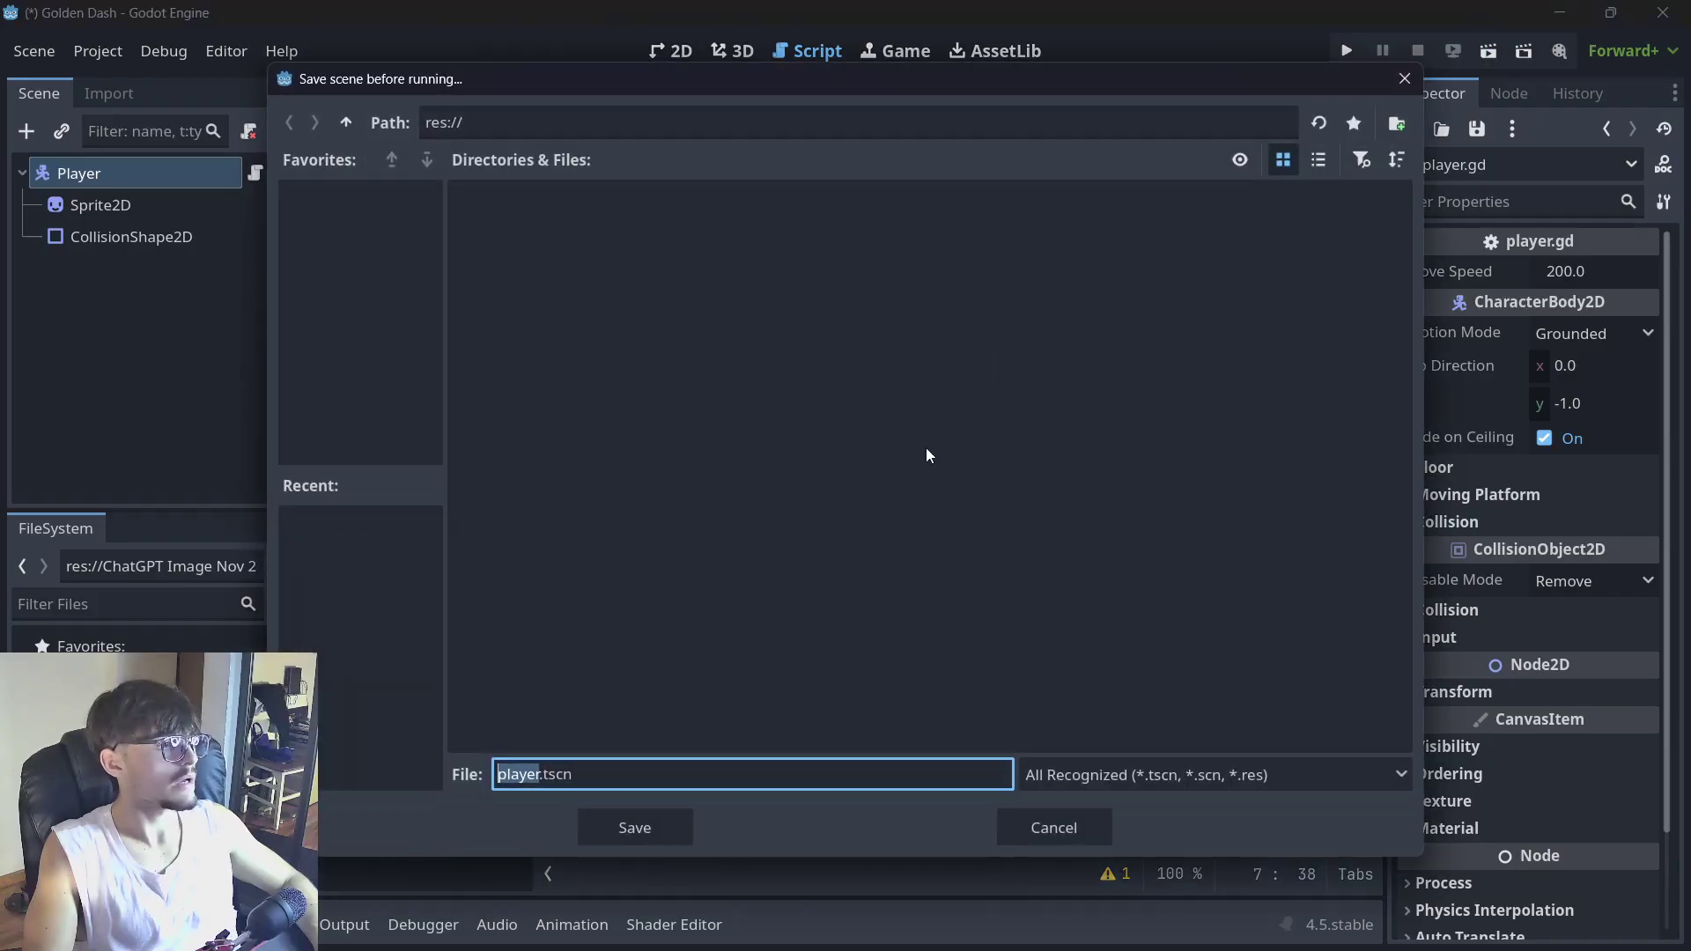
pyautogui.click(630, 830)
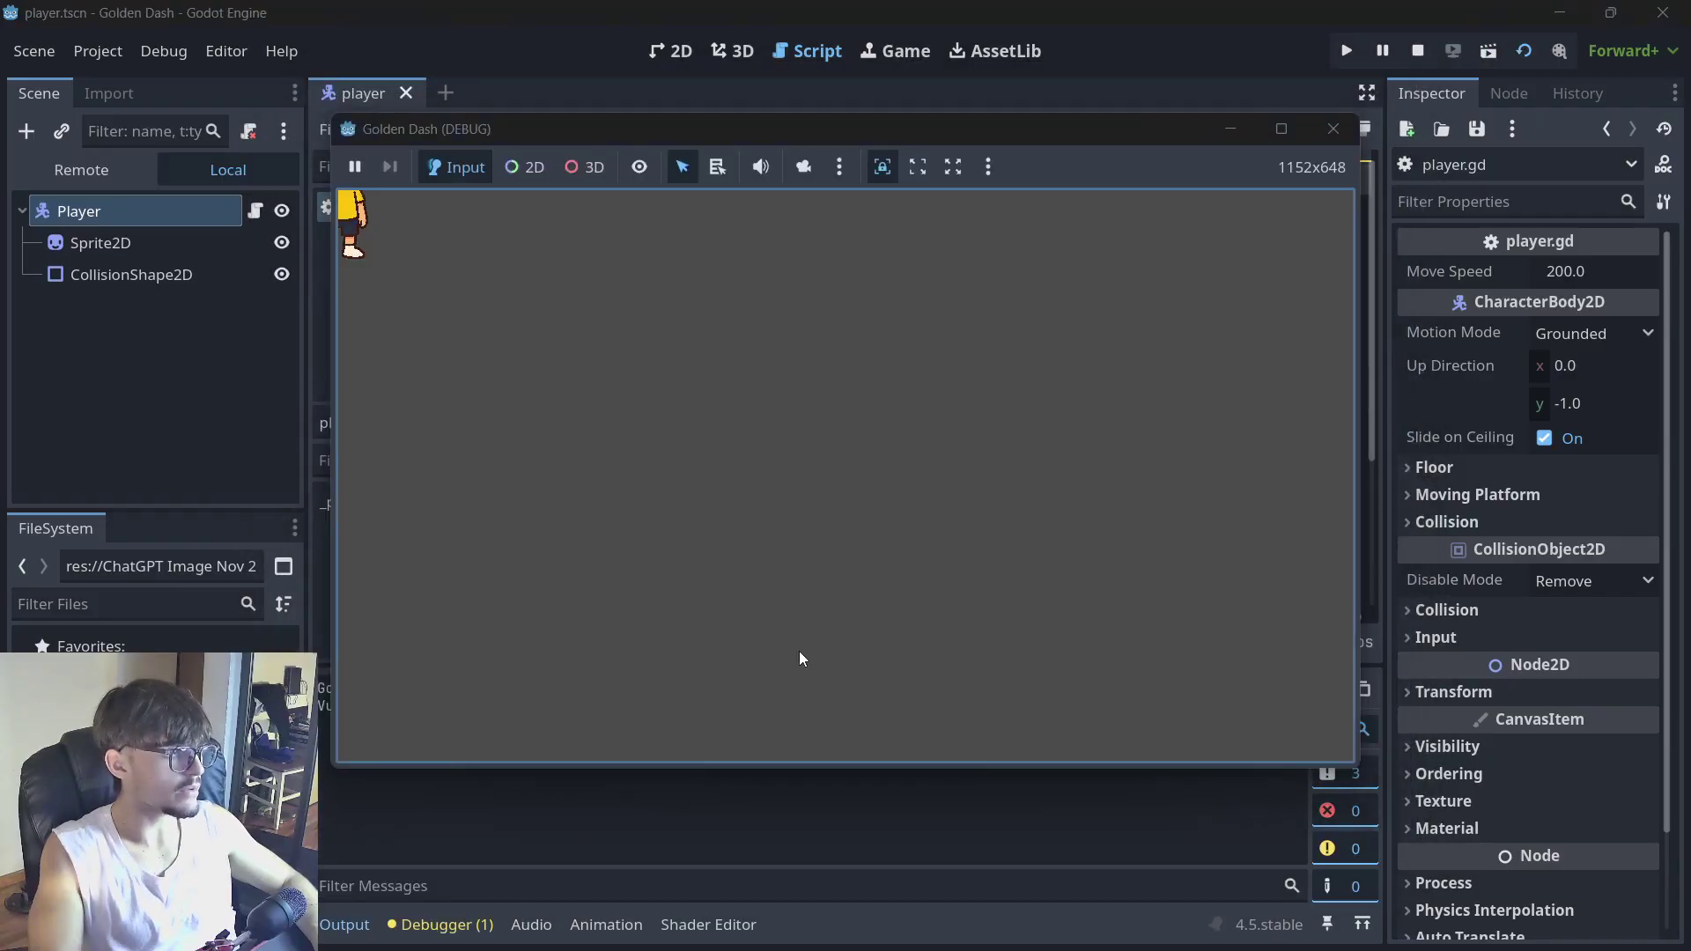
pyautogui.press('Right')
pyautogui.press('Down')
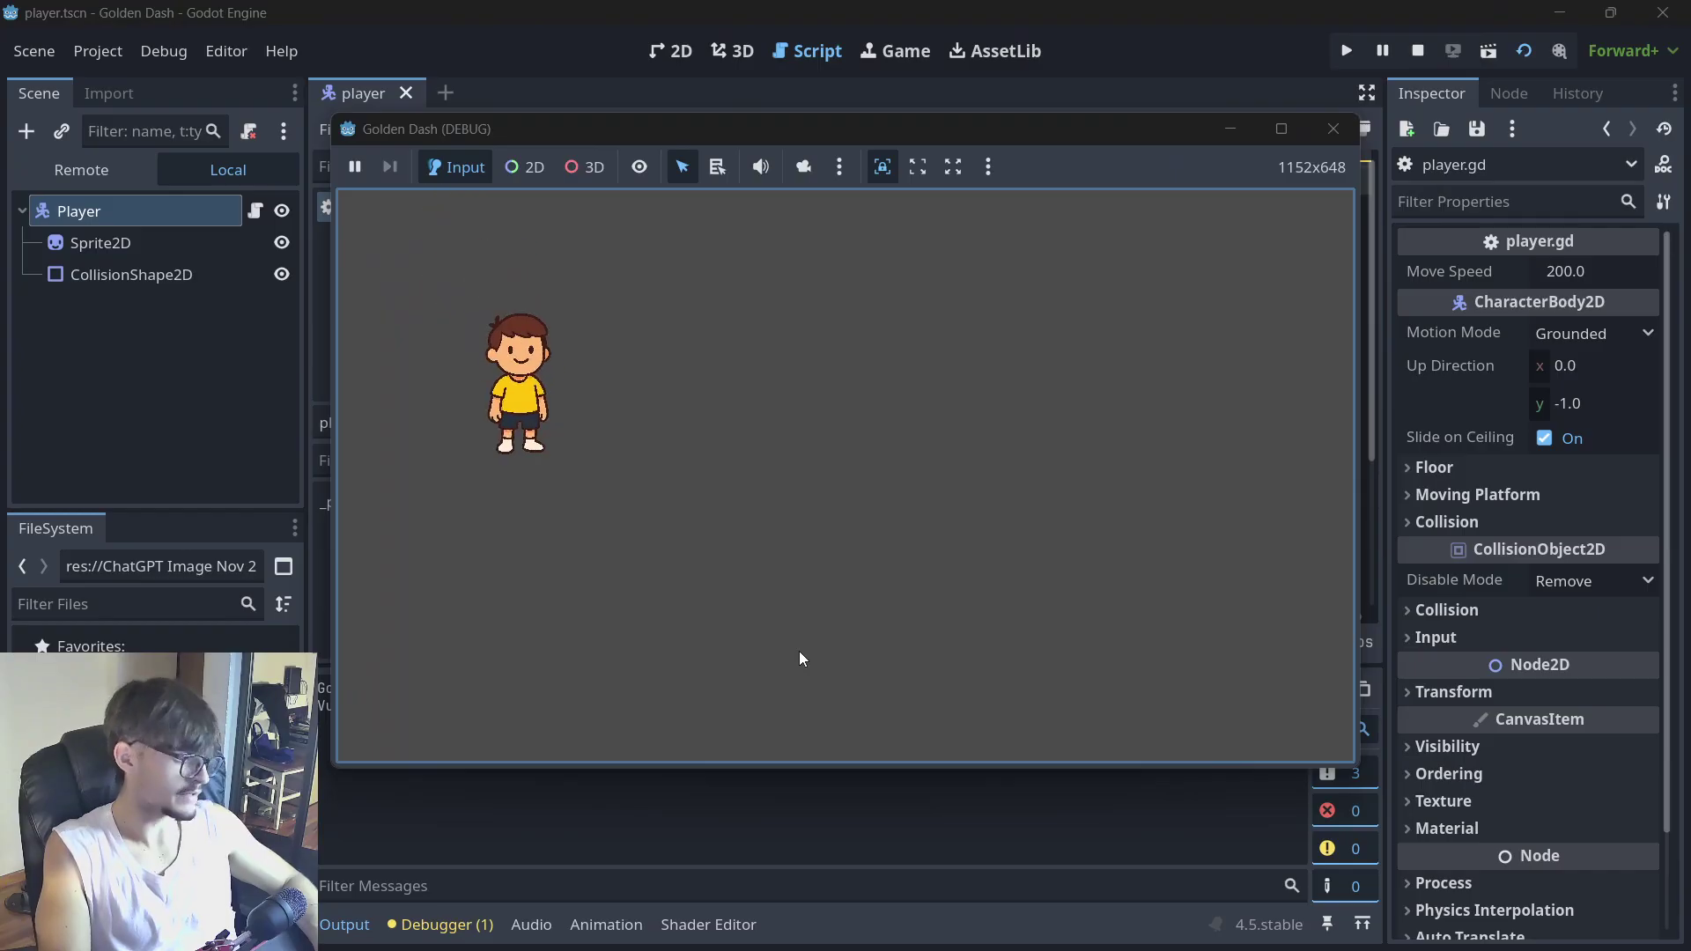
pyautogui.press('Right')
pyautogui.press('Down')
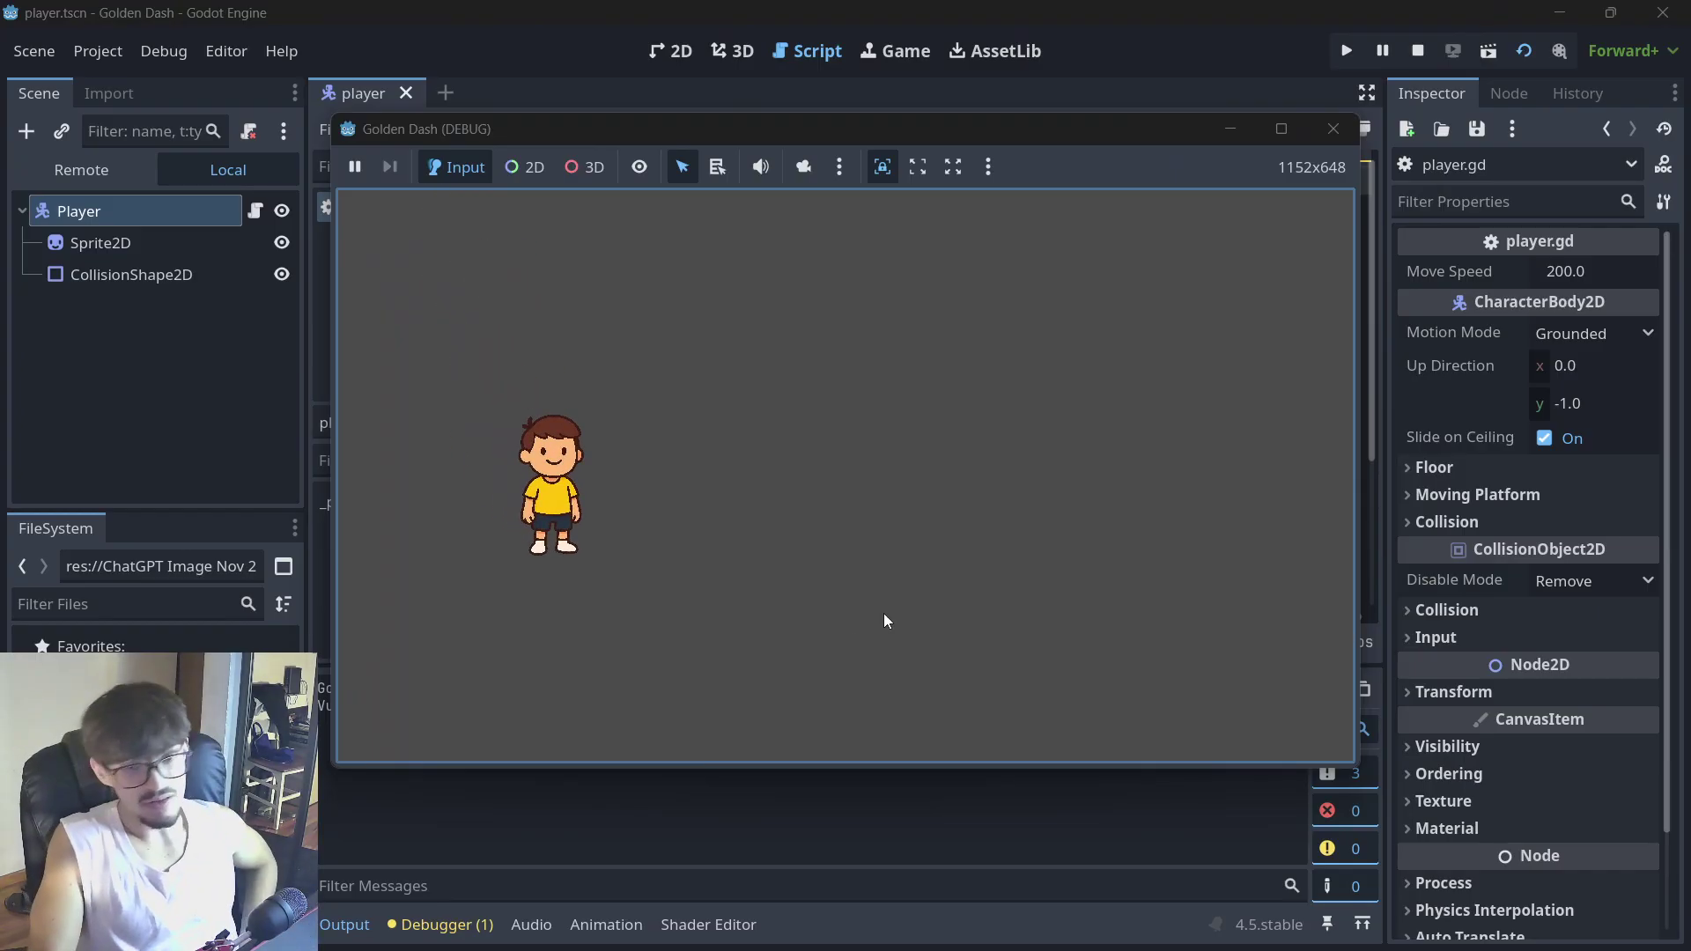
pyautogui.click(1321, 127)
# Review the player.gd movement script with the side panels hidden, then restored
pyautogui.click(1366, 93)
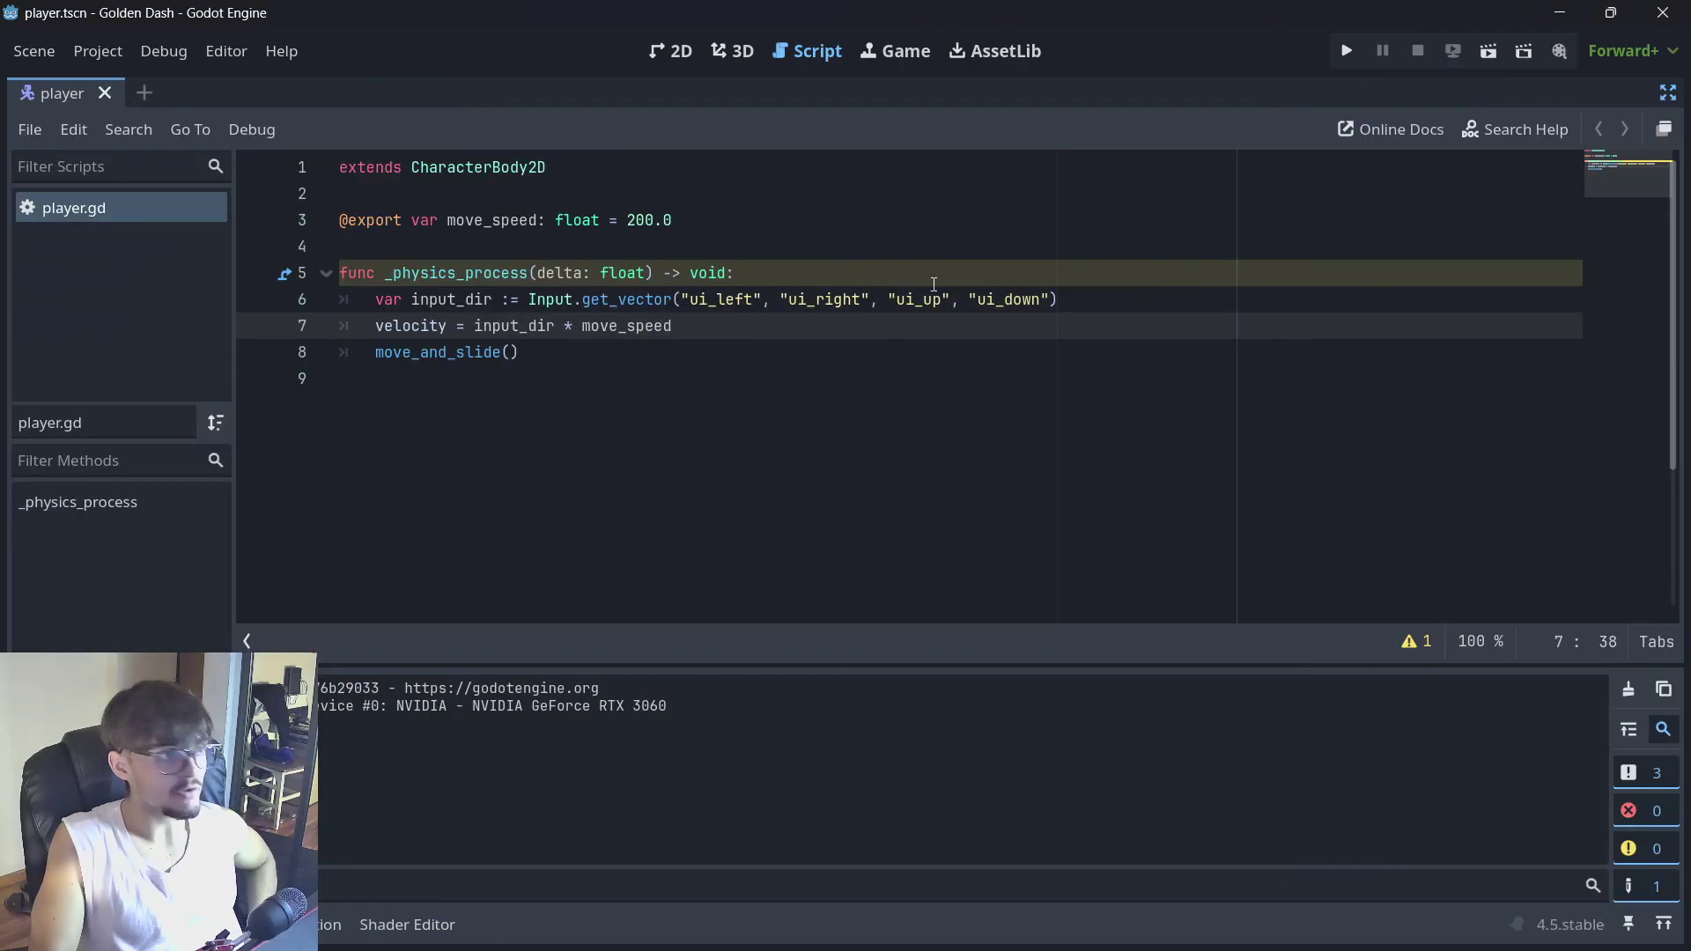
pyautogui.click(725, 364)
pyautogui.moveTo(699, 357); pyautogui.dragTo(265, 220)
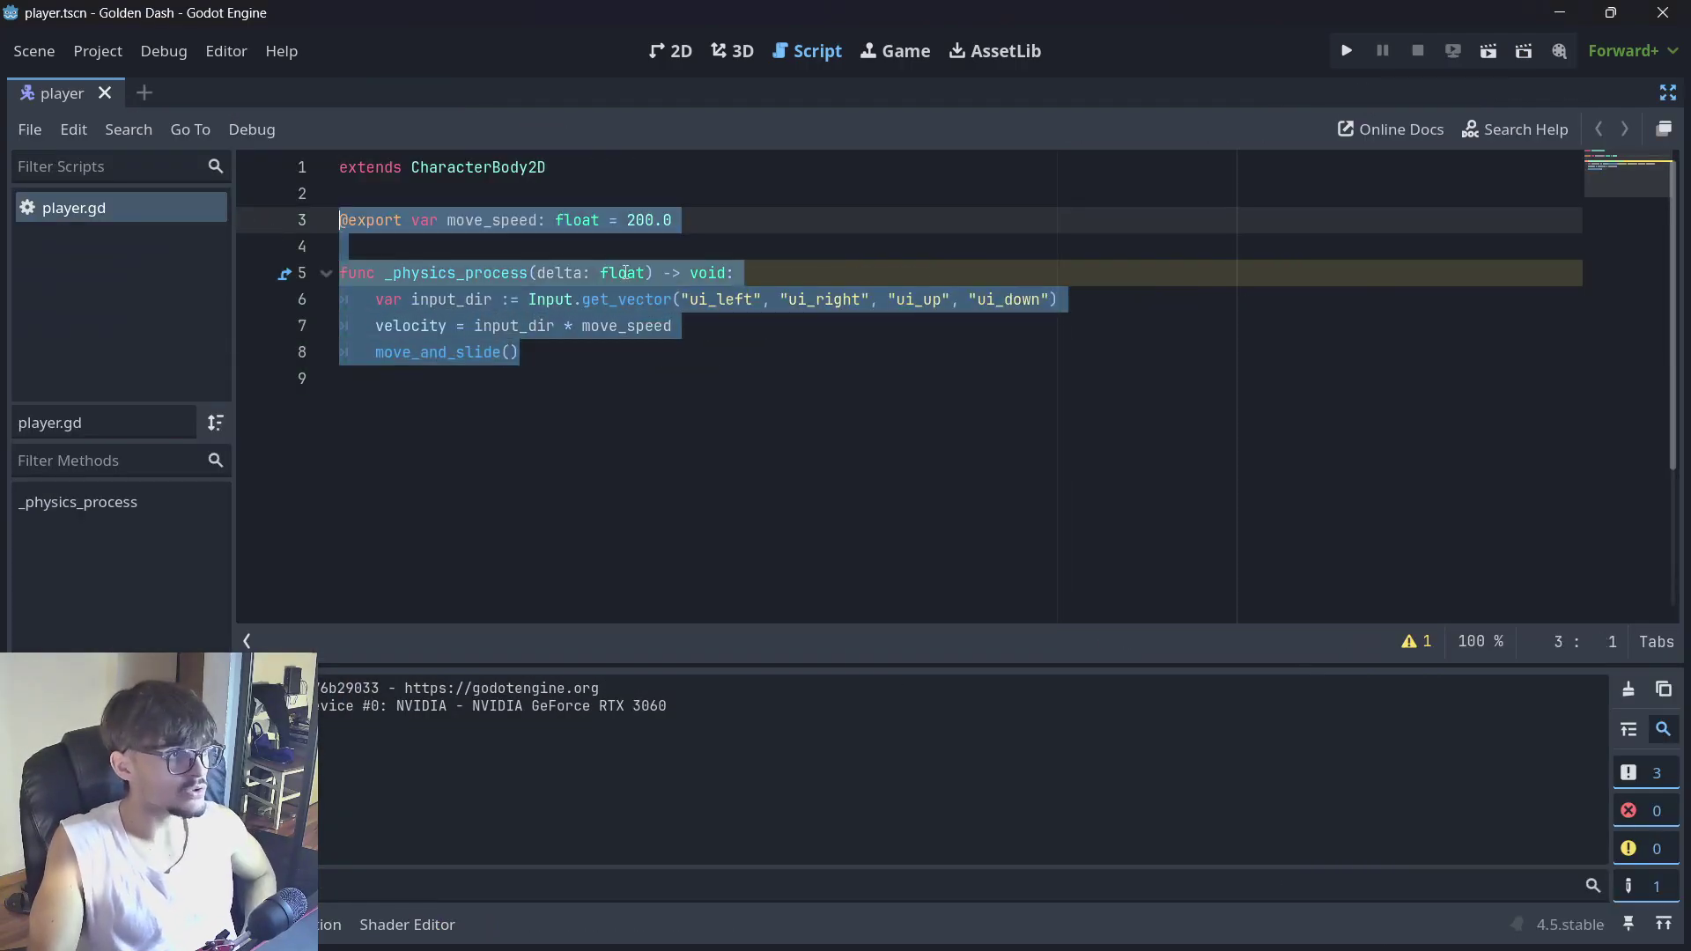
pyautogui.click(635, 353)
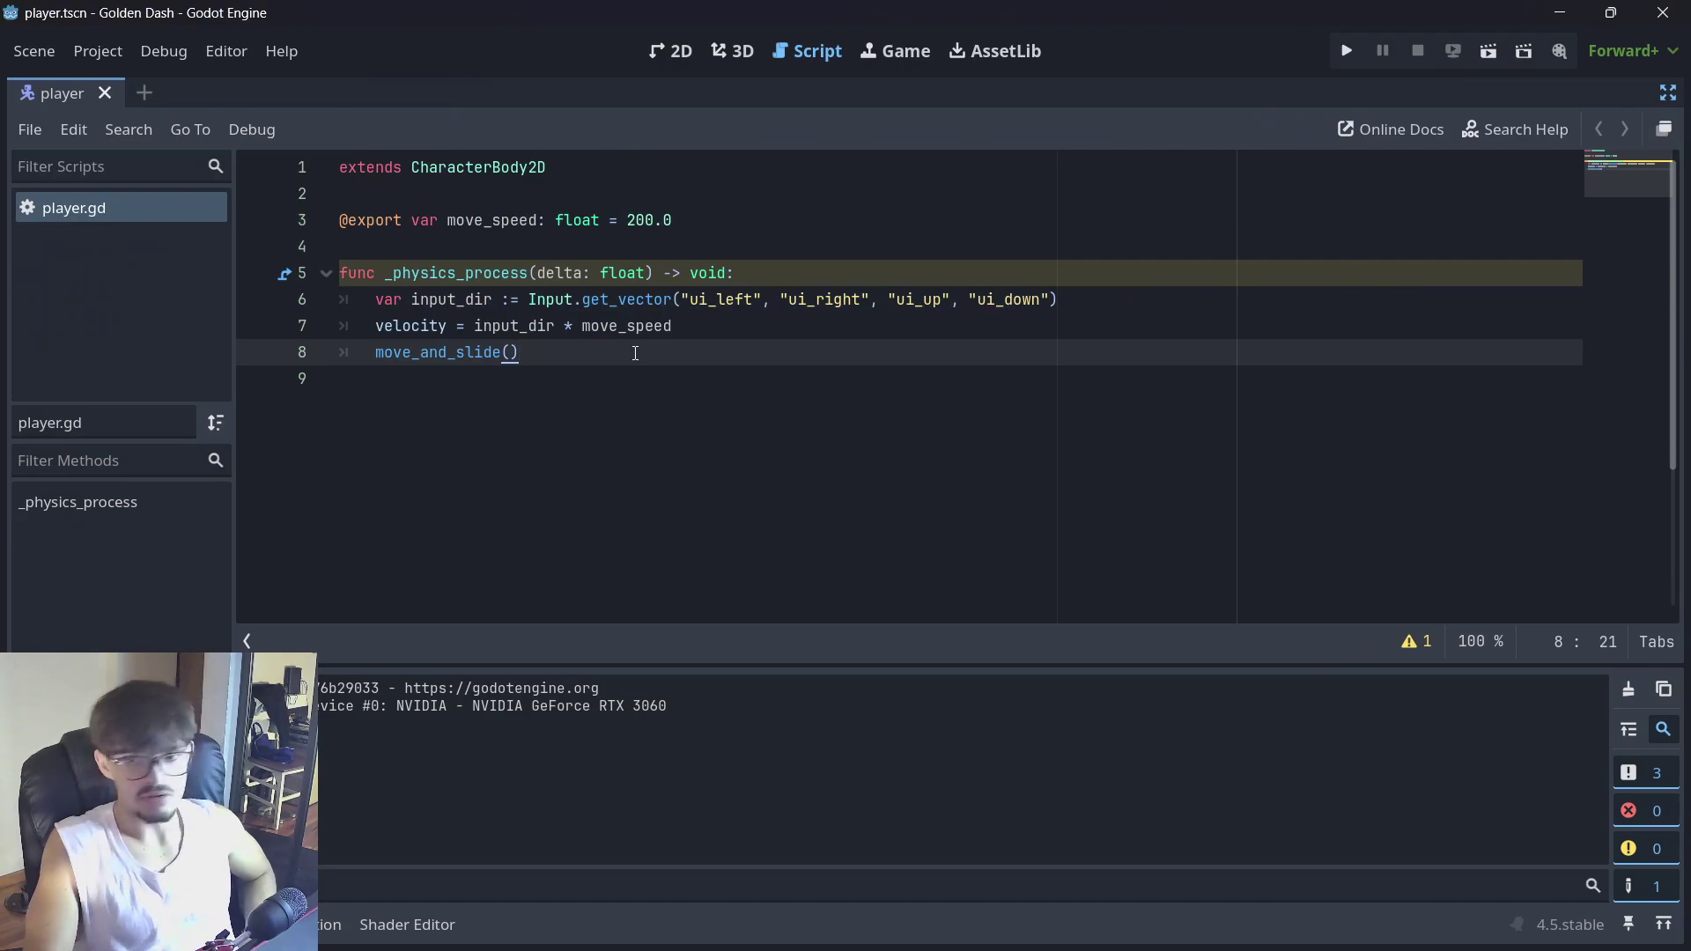
pyautogui.click(1667, 93)
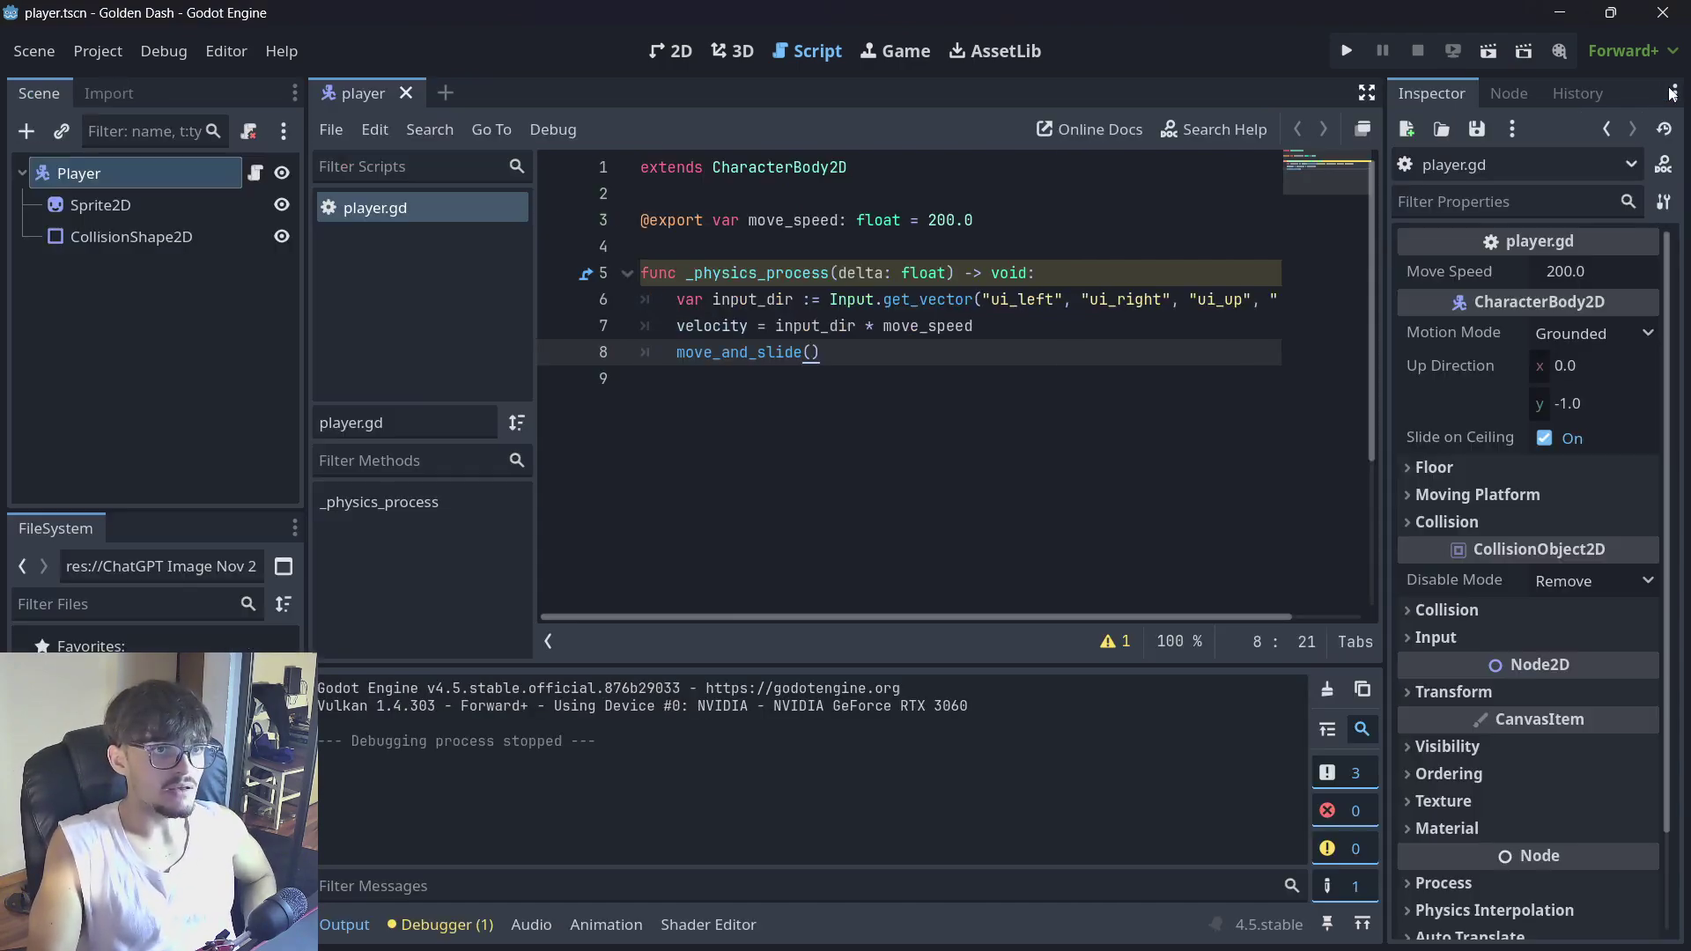
pyautogui.moveTo(846, 349); pyautogui.dragTo(566, 170)
pyautogui.click(711, 404)
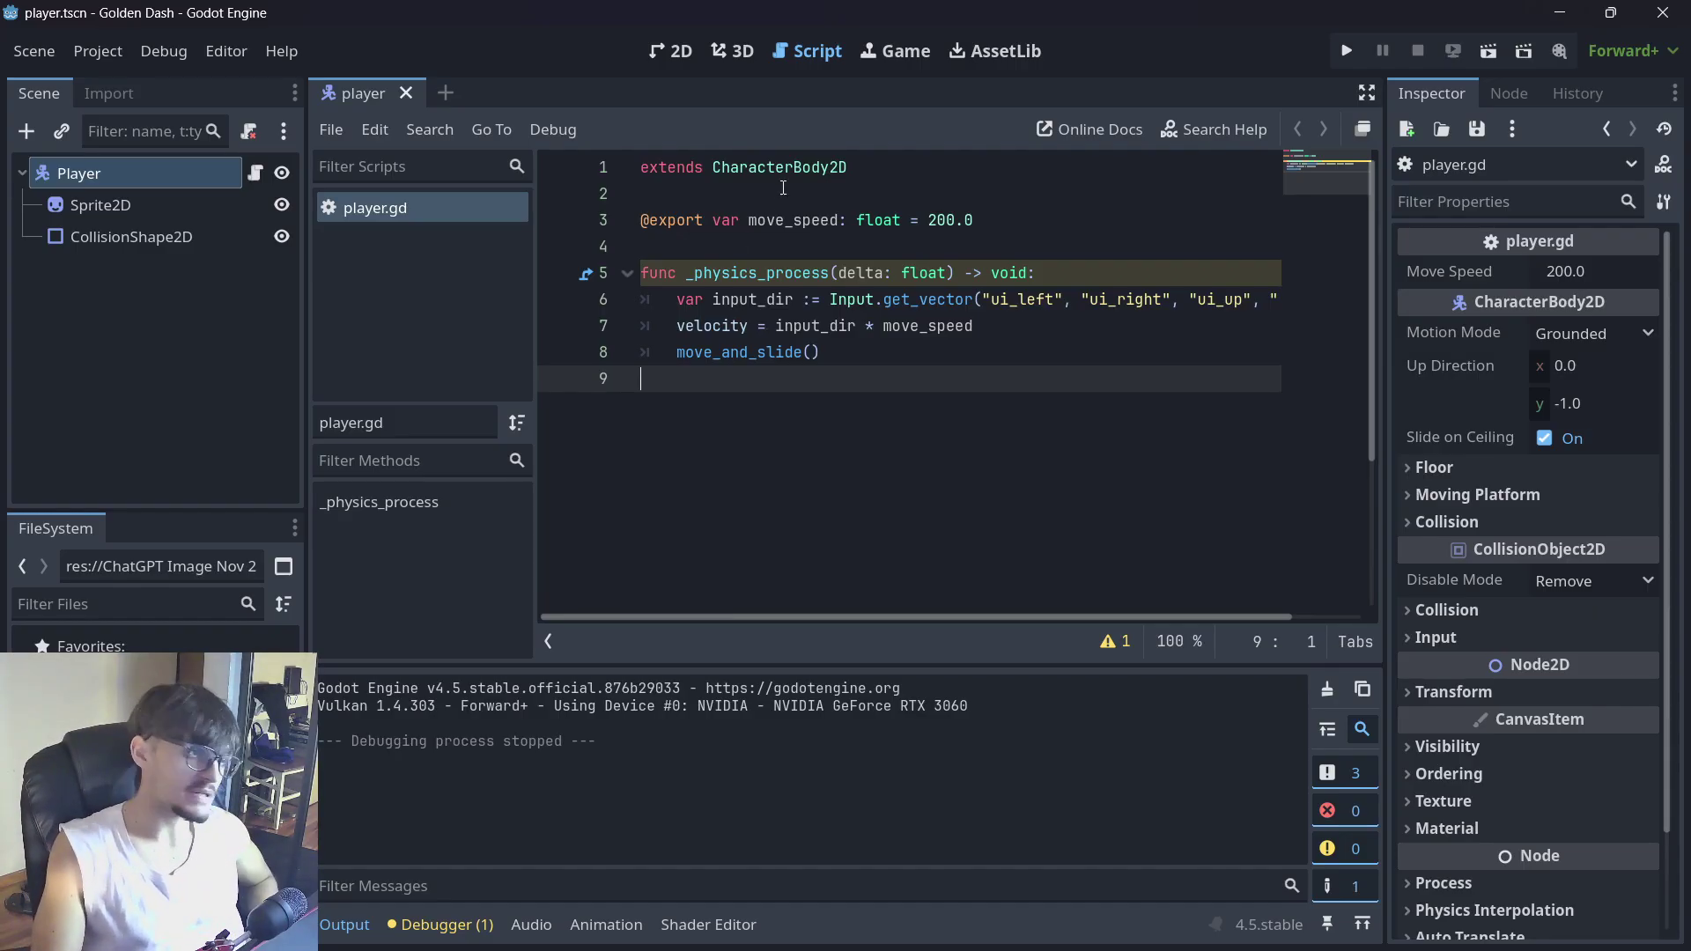
pyautogui.moveTo(759, 159)
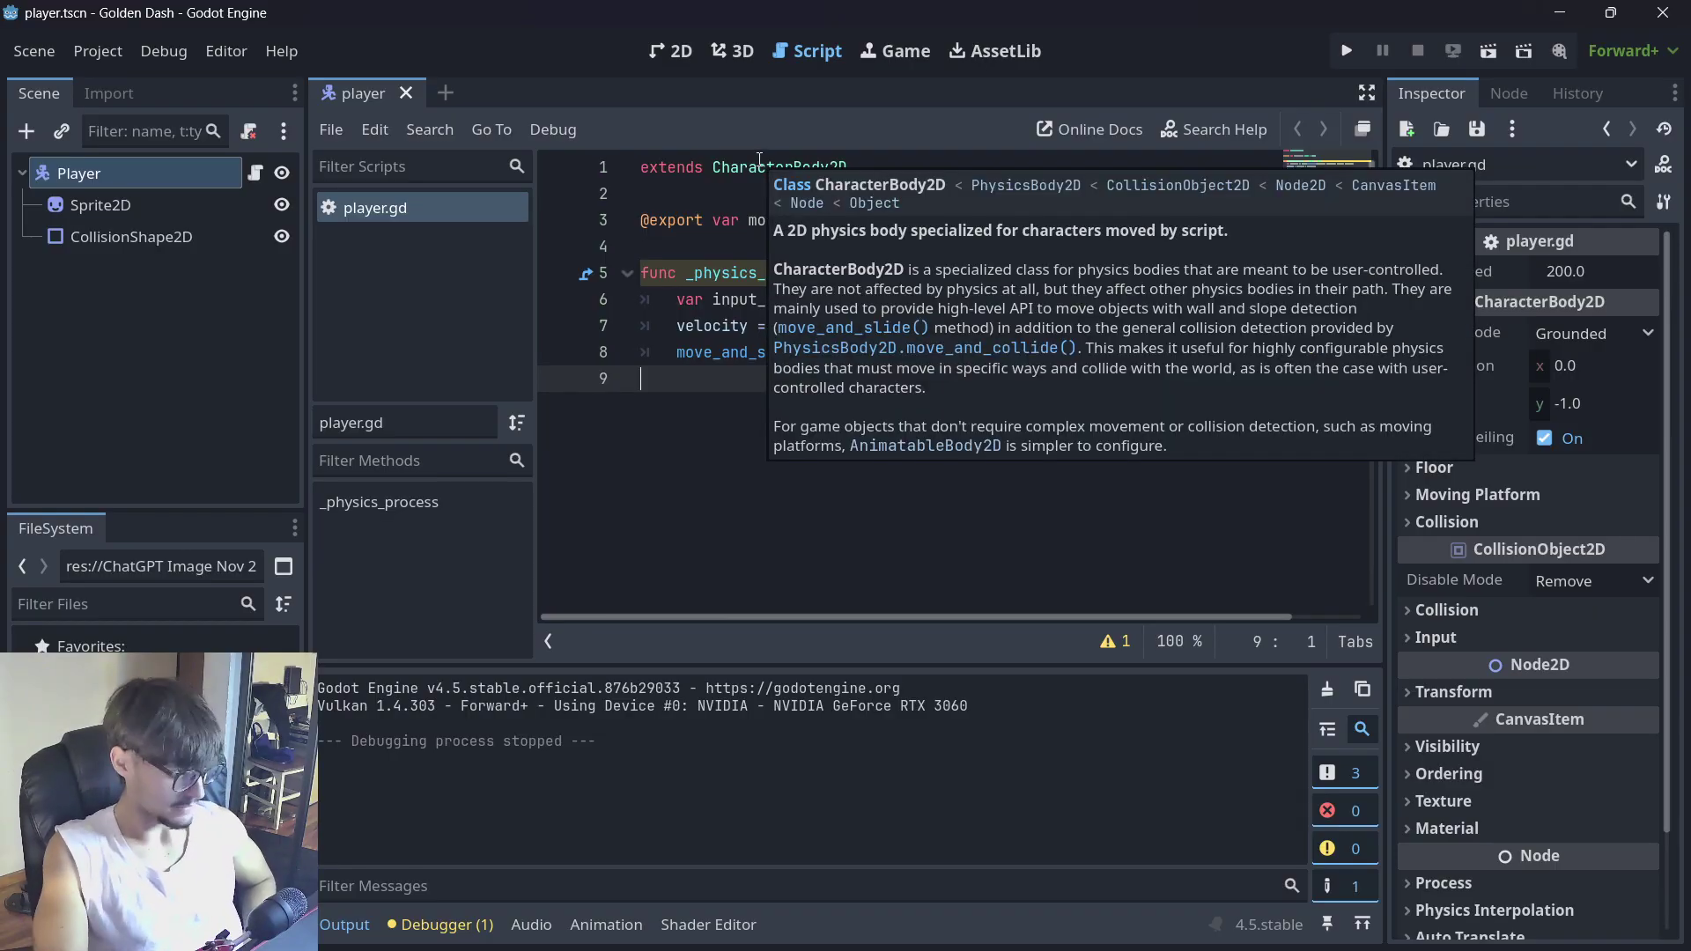
pyautogui.hotkey('alt', 'Tab')
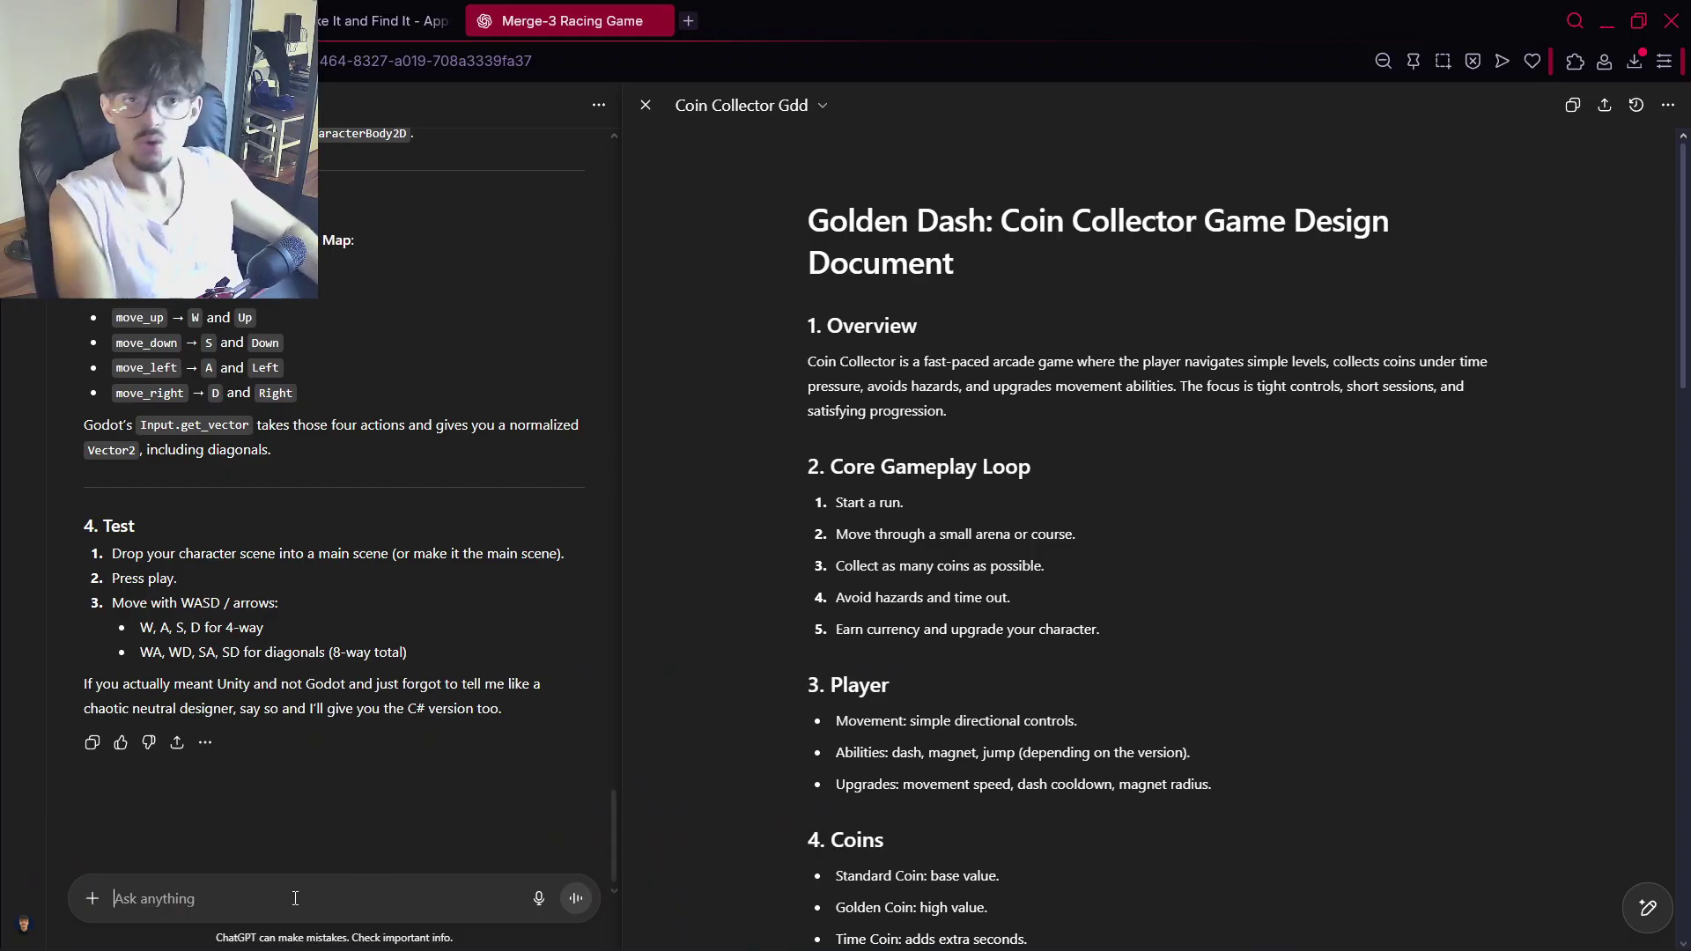
# Ask ChatGPT to 'Explain this code further'
pyautogui.scroll(8, 333, 738)
pyautogui.scroll(3, 509, 680)
pyautogui.scroll(-4, 458, 679)
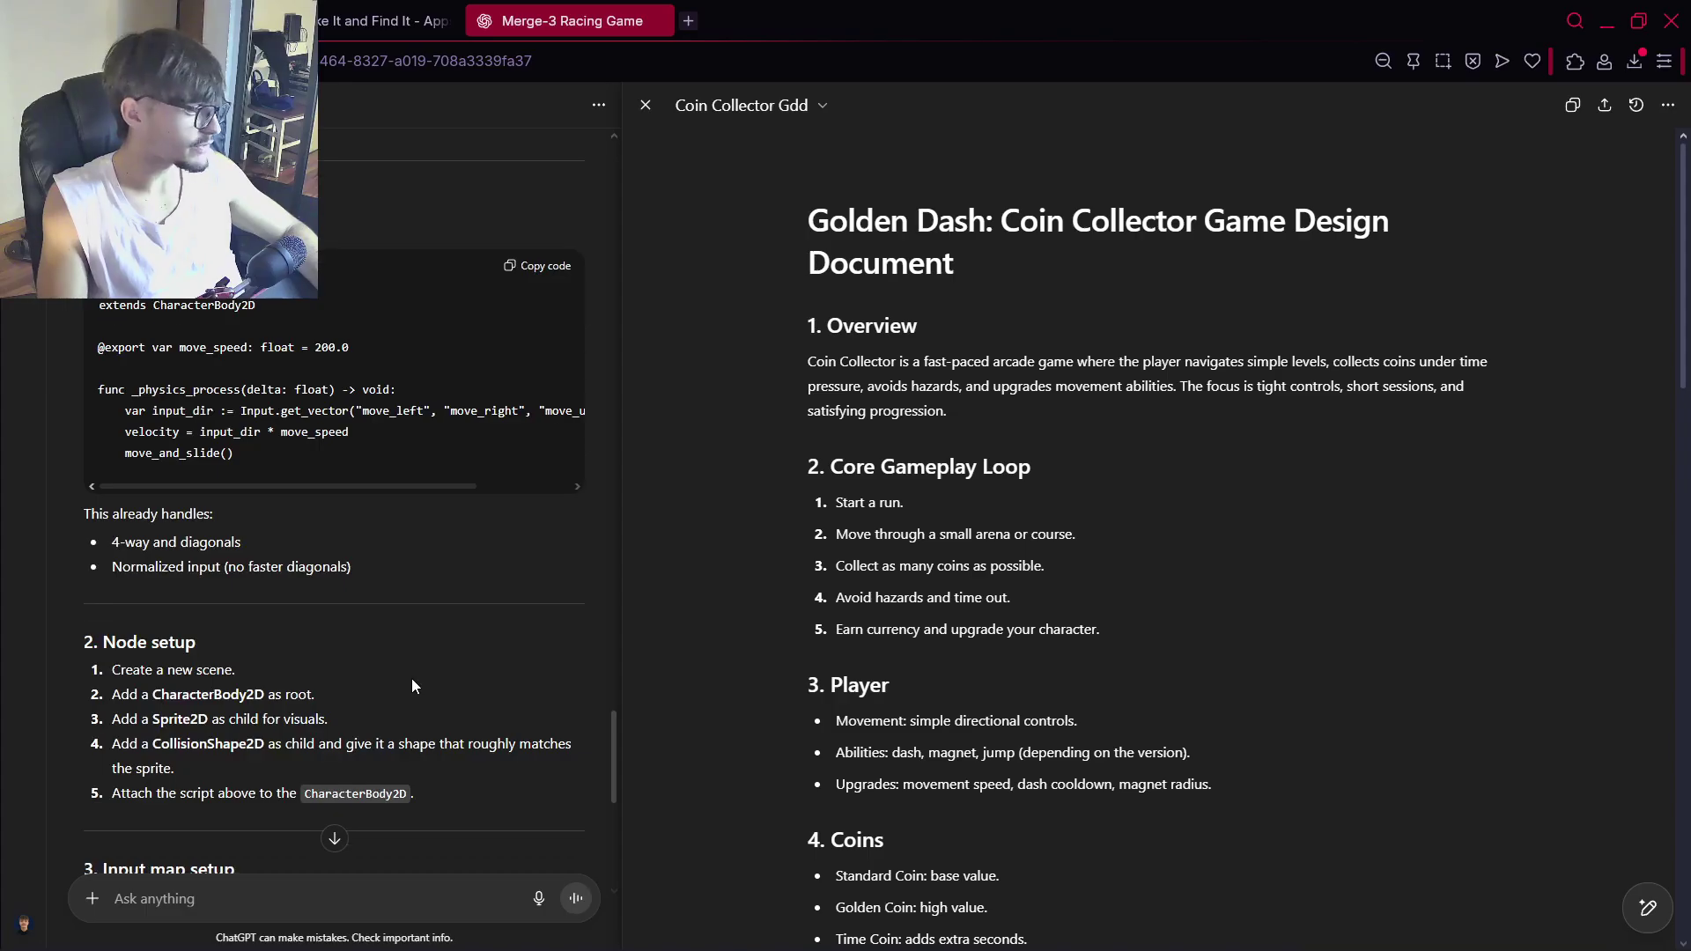
pyautogui.write('Explain this code')
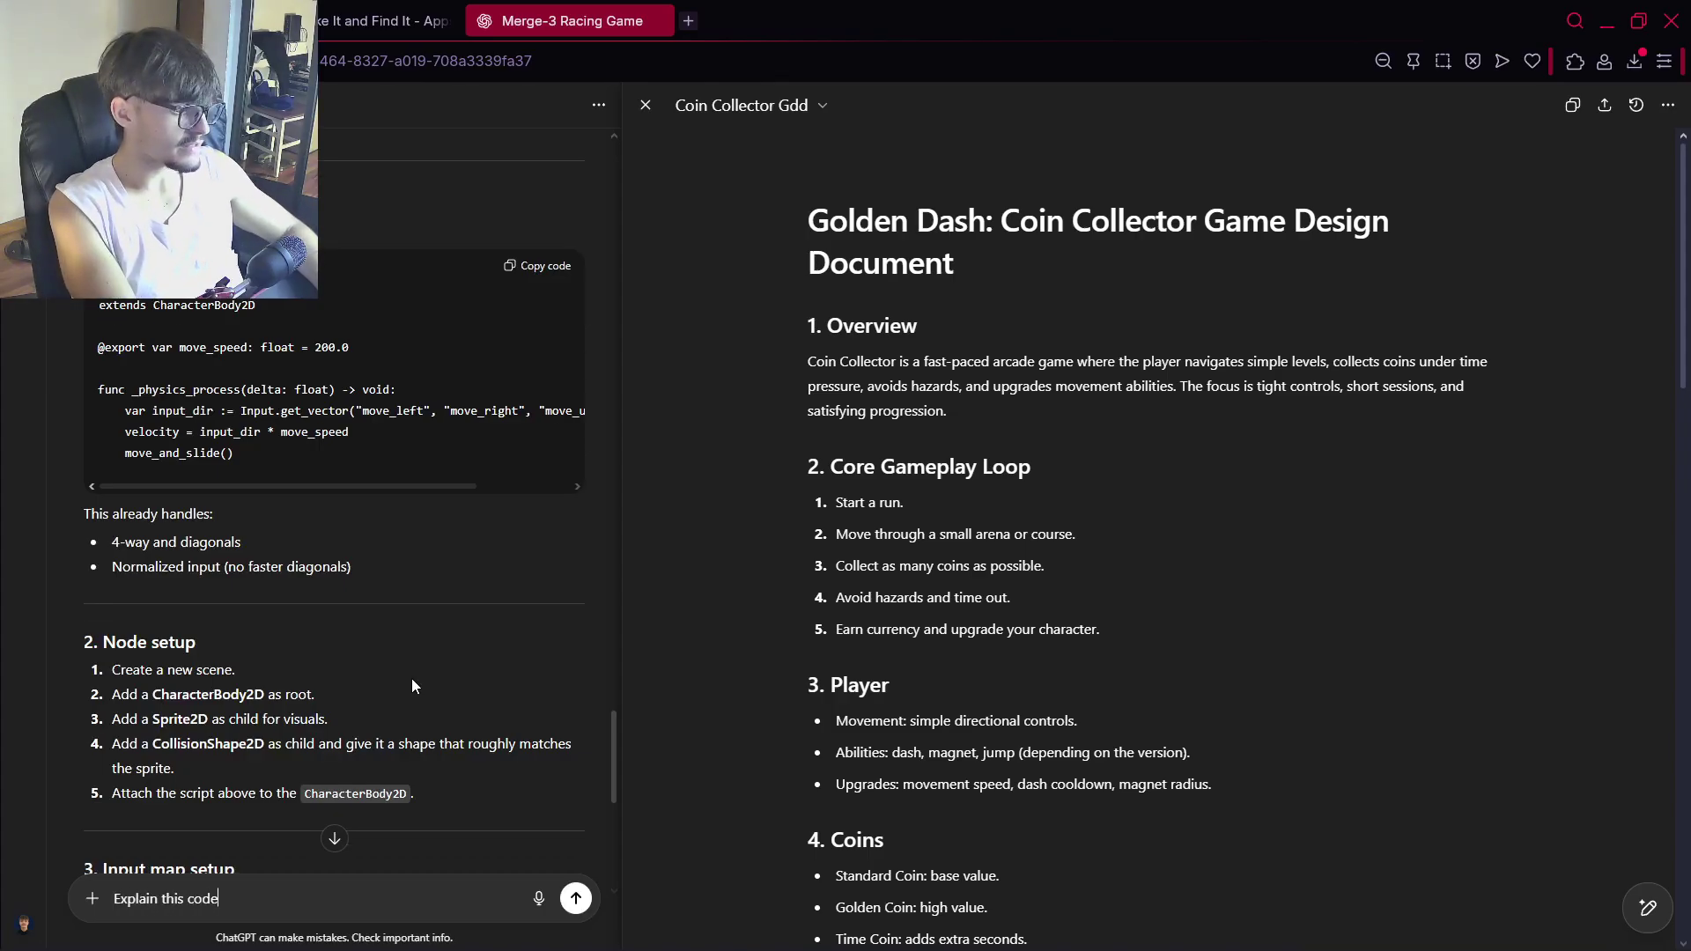
pyautogui.write(' further')
pyautogui.press('Return')
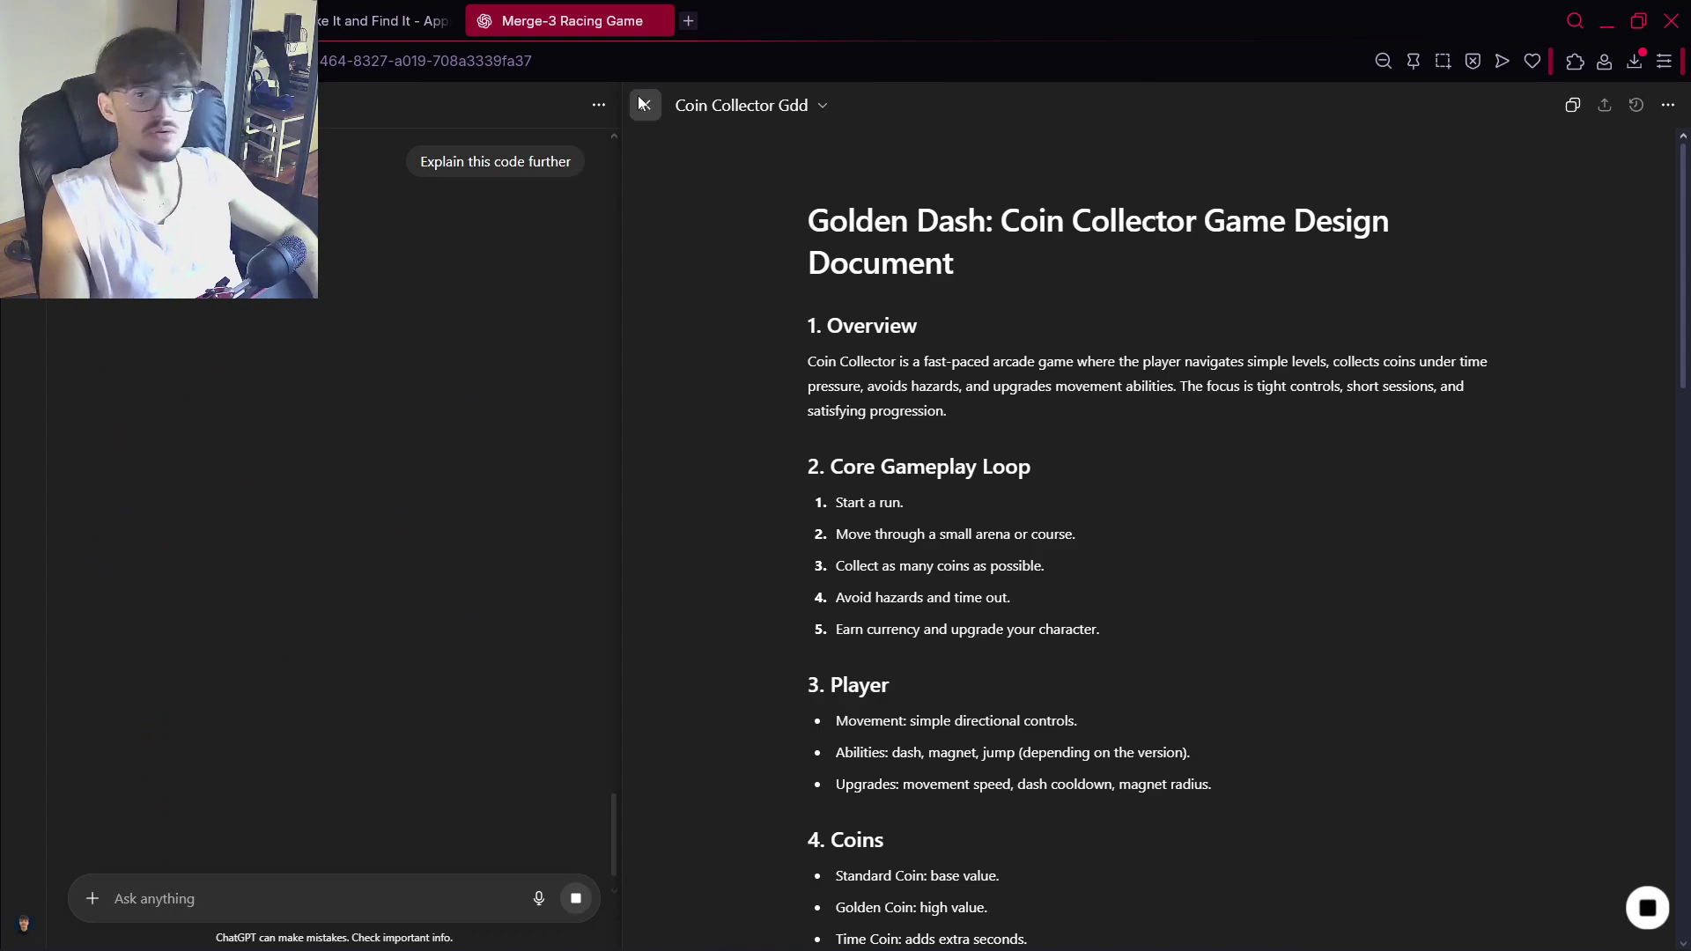
# Close the Coin Collector design panel and read the explanation from extends CharacterBody2D
pyautogui.click(644, 103)
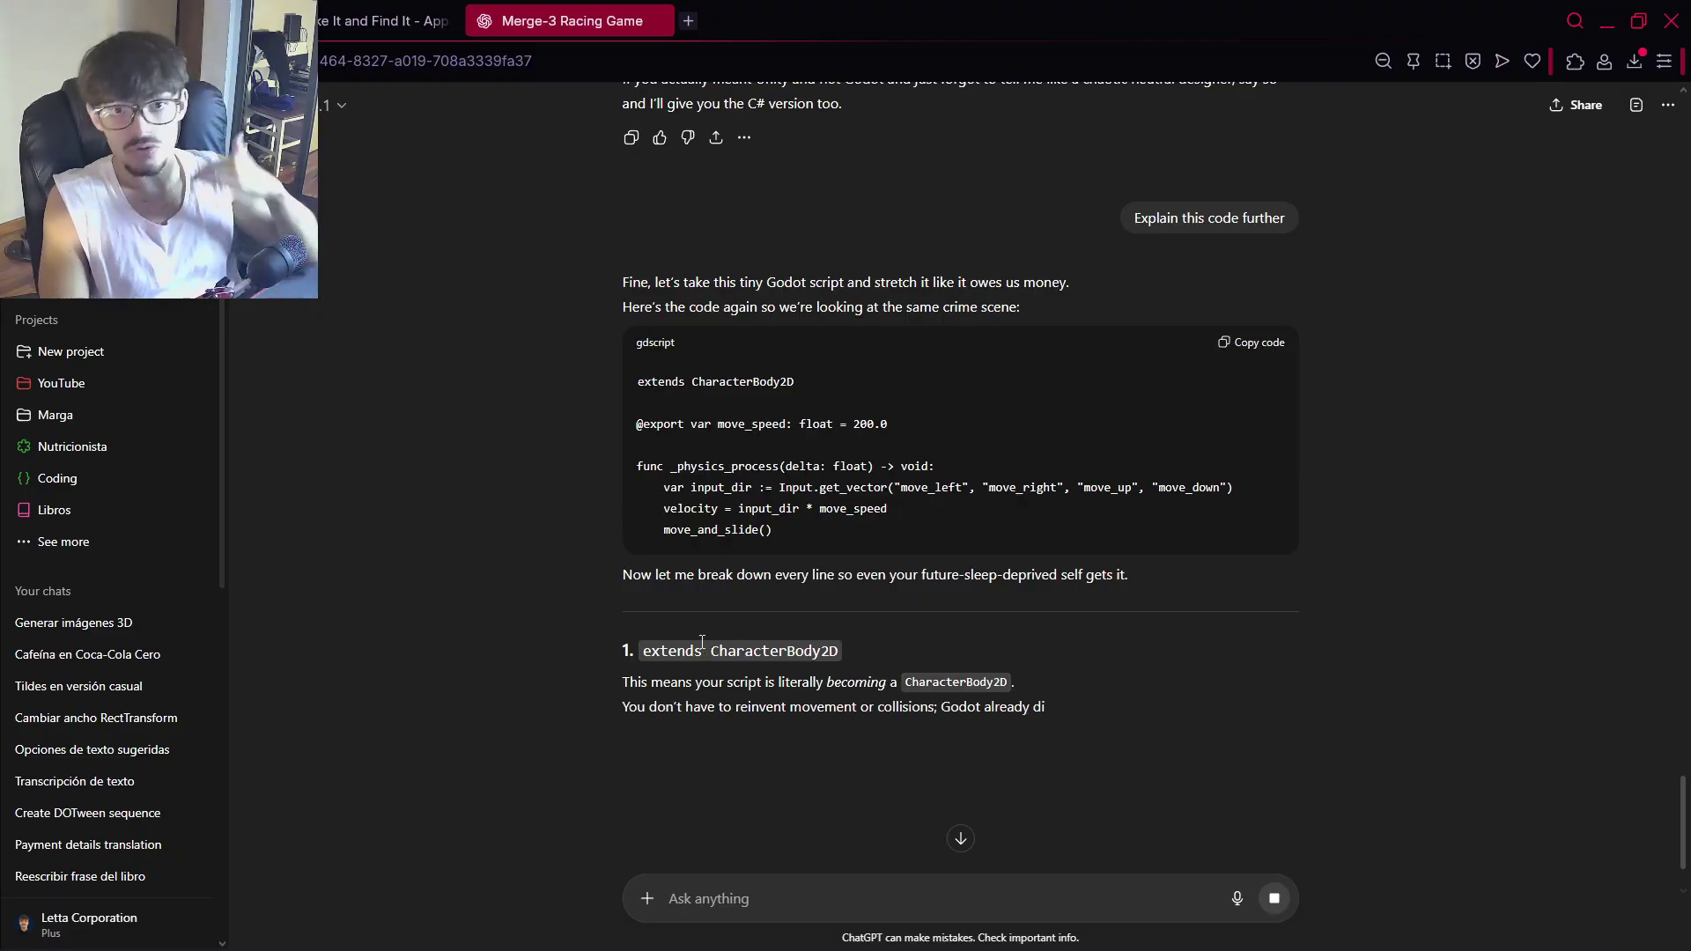
pyautogui.moveTo(642, 650); pyautogui.dragTo(870, 652)
pyautogui.click(849, 652)
pyautogui.scroll(-1, 793, 616)
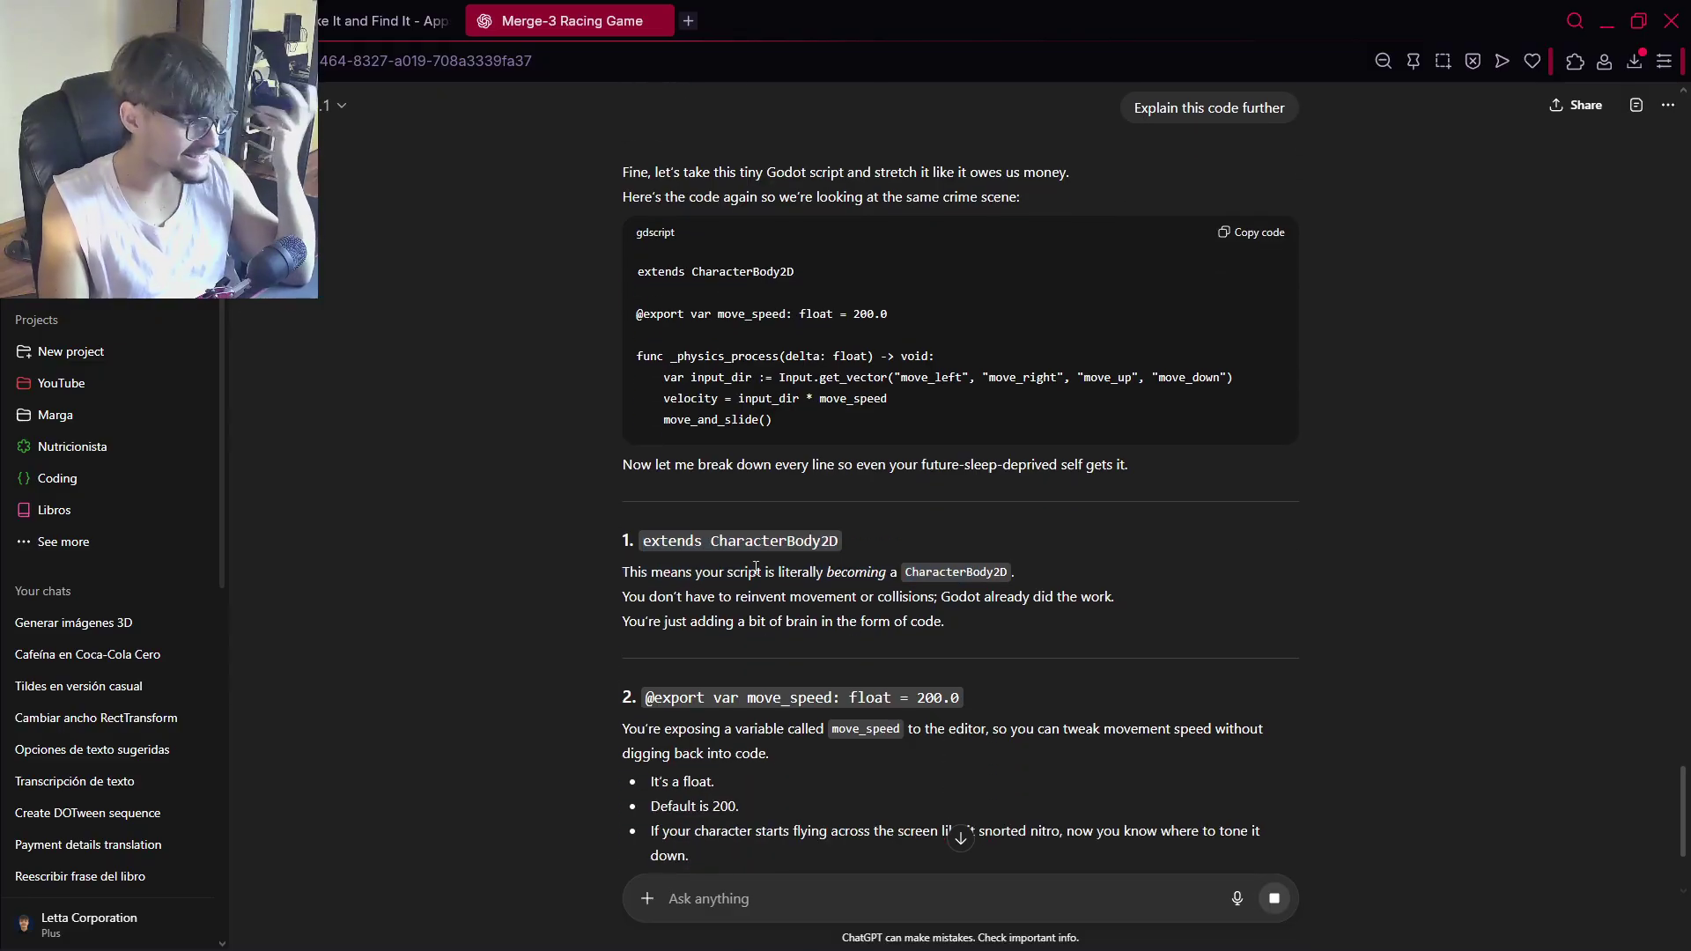
pyautogui.moveTo(641, 700); pyautogui.dragTo(1079, 687)
pyautogui.scroll(-4, 1080, 685)
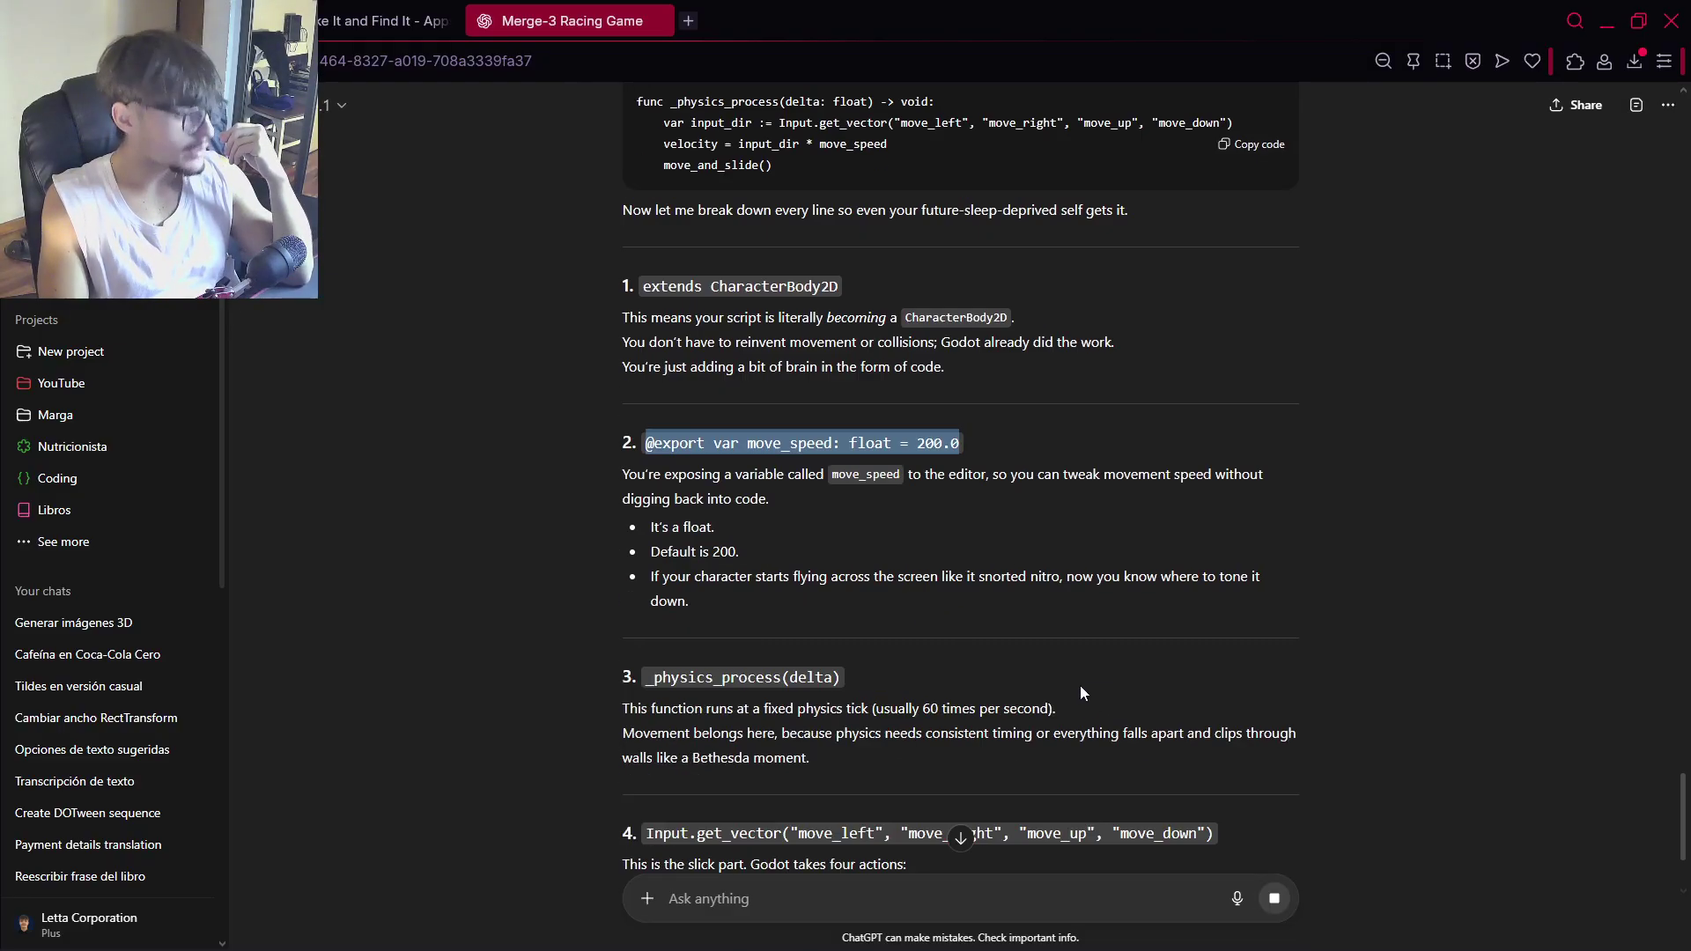
pyautogui.scroll(1, 727, 548)
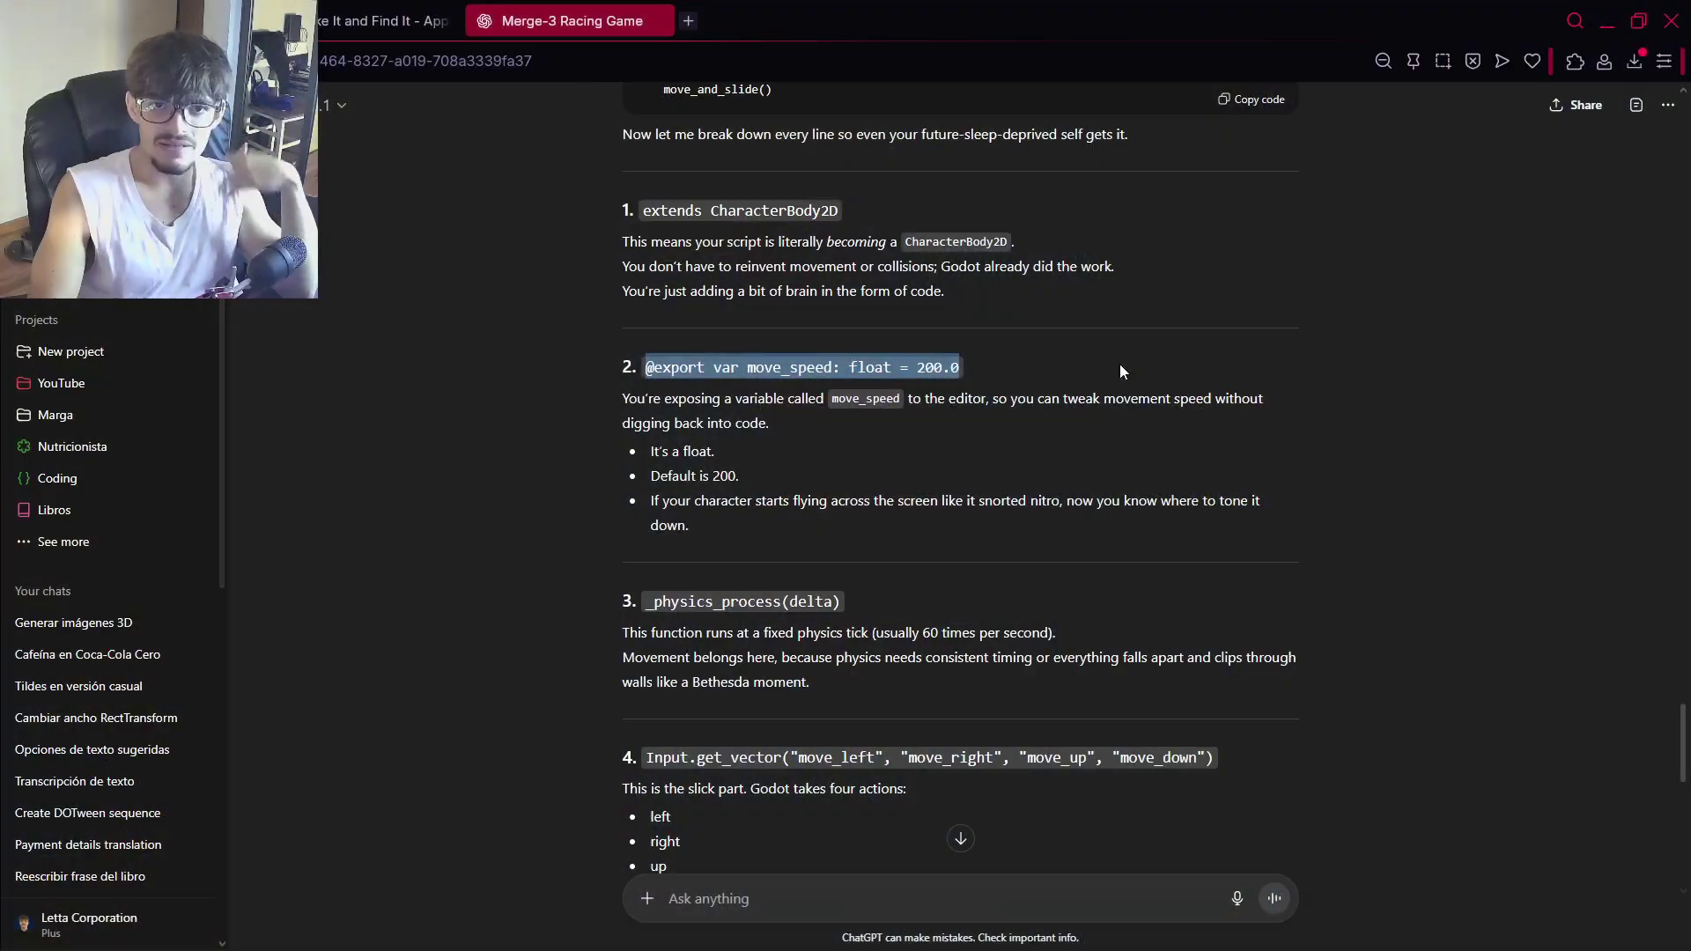
# Scroll through the rest of the line-by-line explanation down to move_and_slide()
pyautogui.scroll(-4, 1118, 363)
pyautogui.scroll(-8, 933, 478)
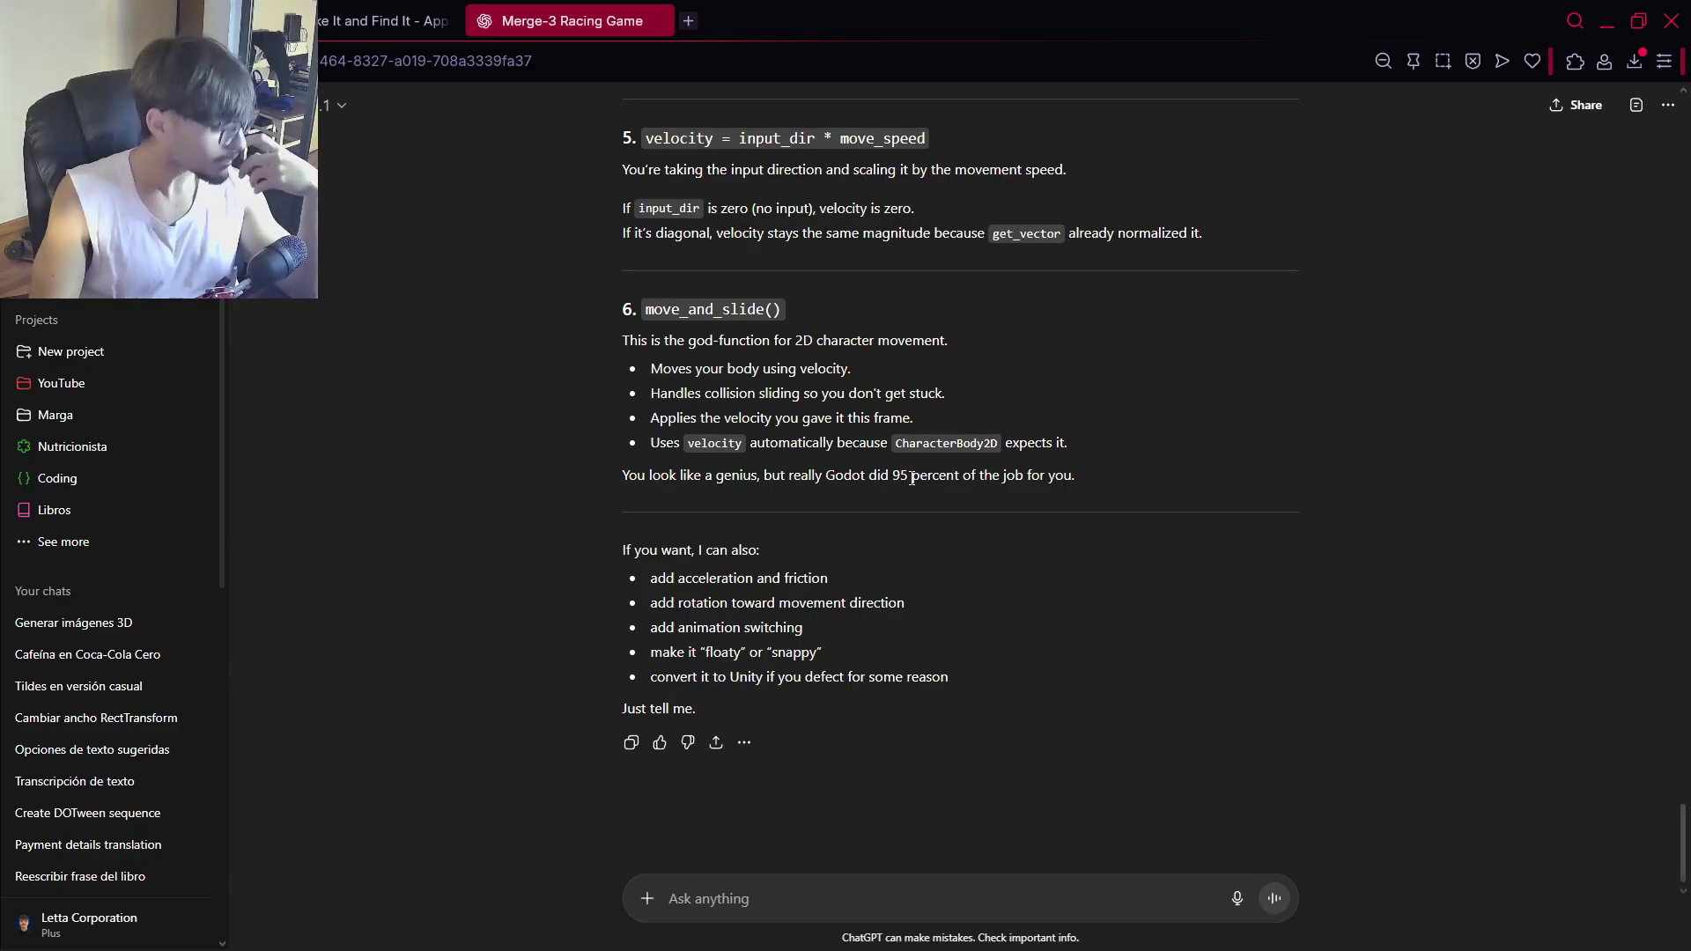
pyautogui.scroll(6, 830, 484)
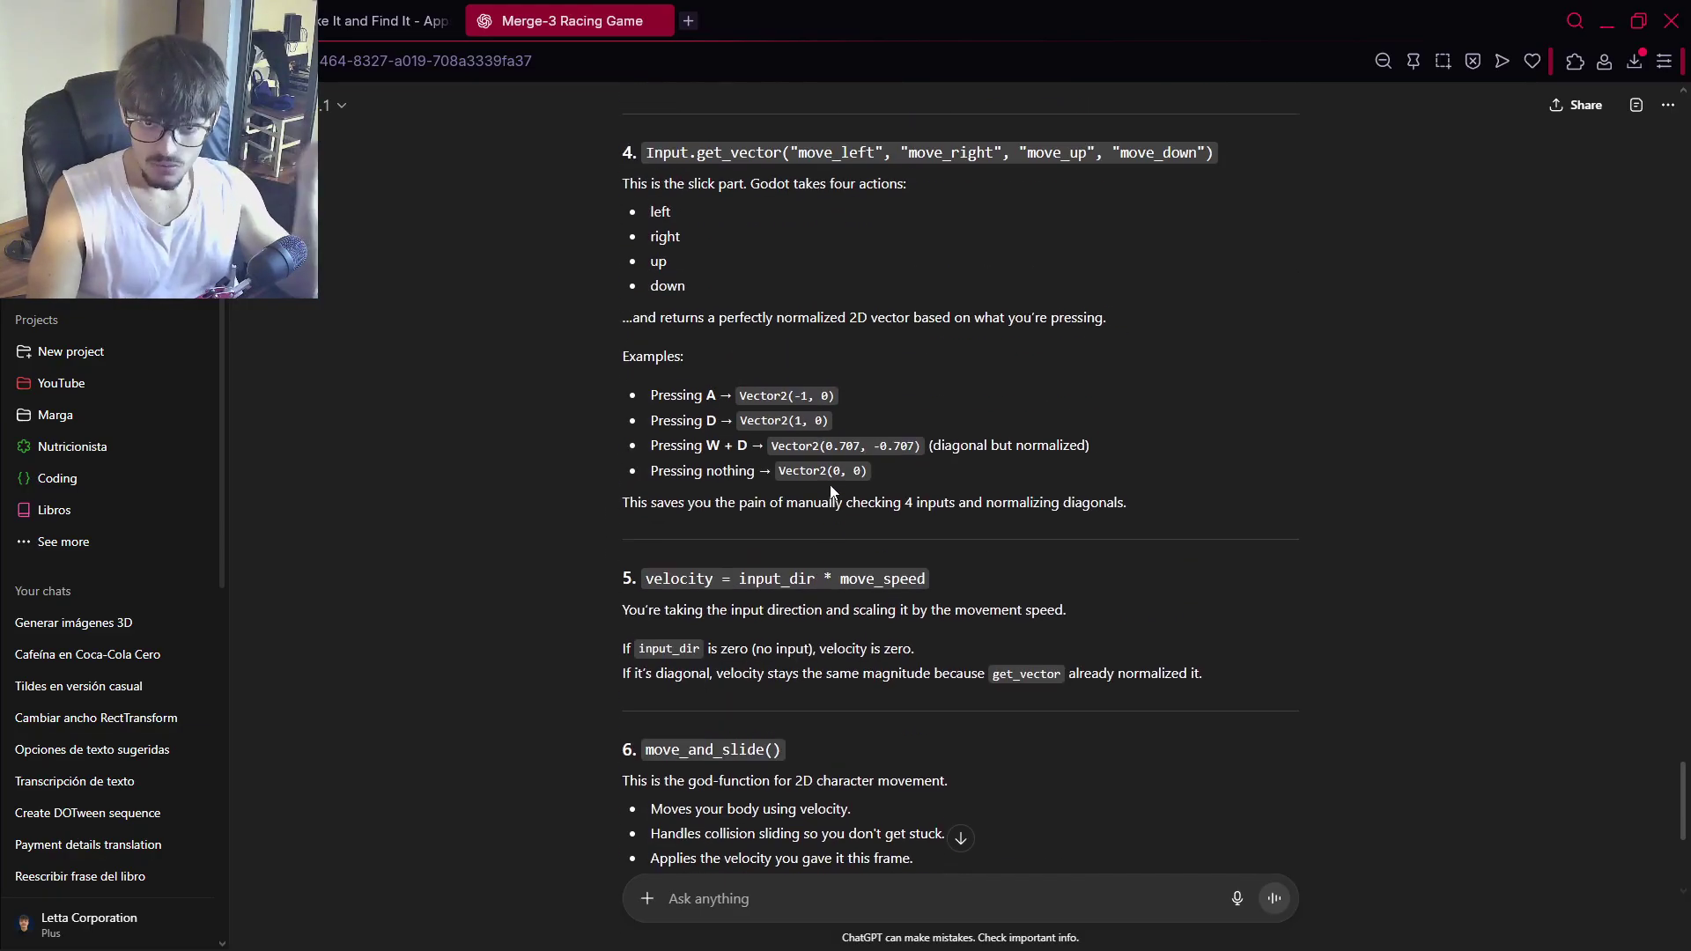
pyautogui.scroll(-5, 828, 484)
pyautogui.scroll(3, 828, 485)
pyautogui.scroll(-2, 852, 538)
pyautogui.scroll(15, 828, 502)
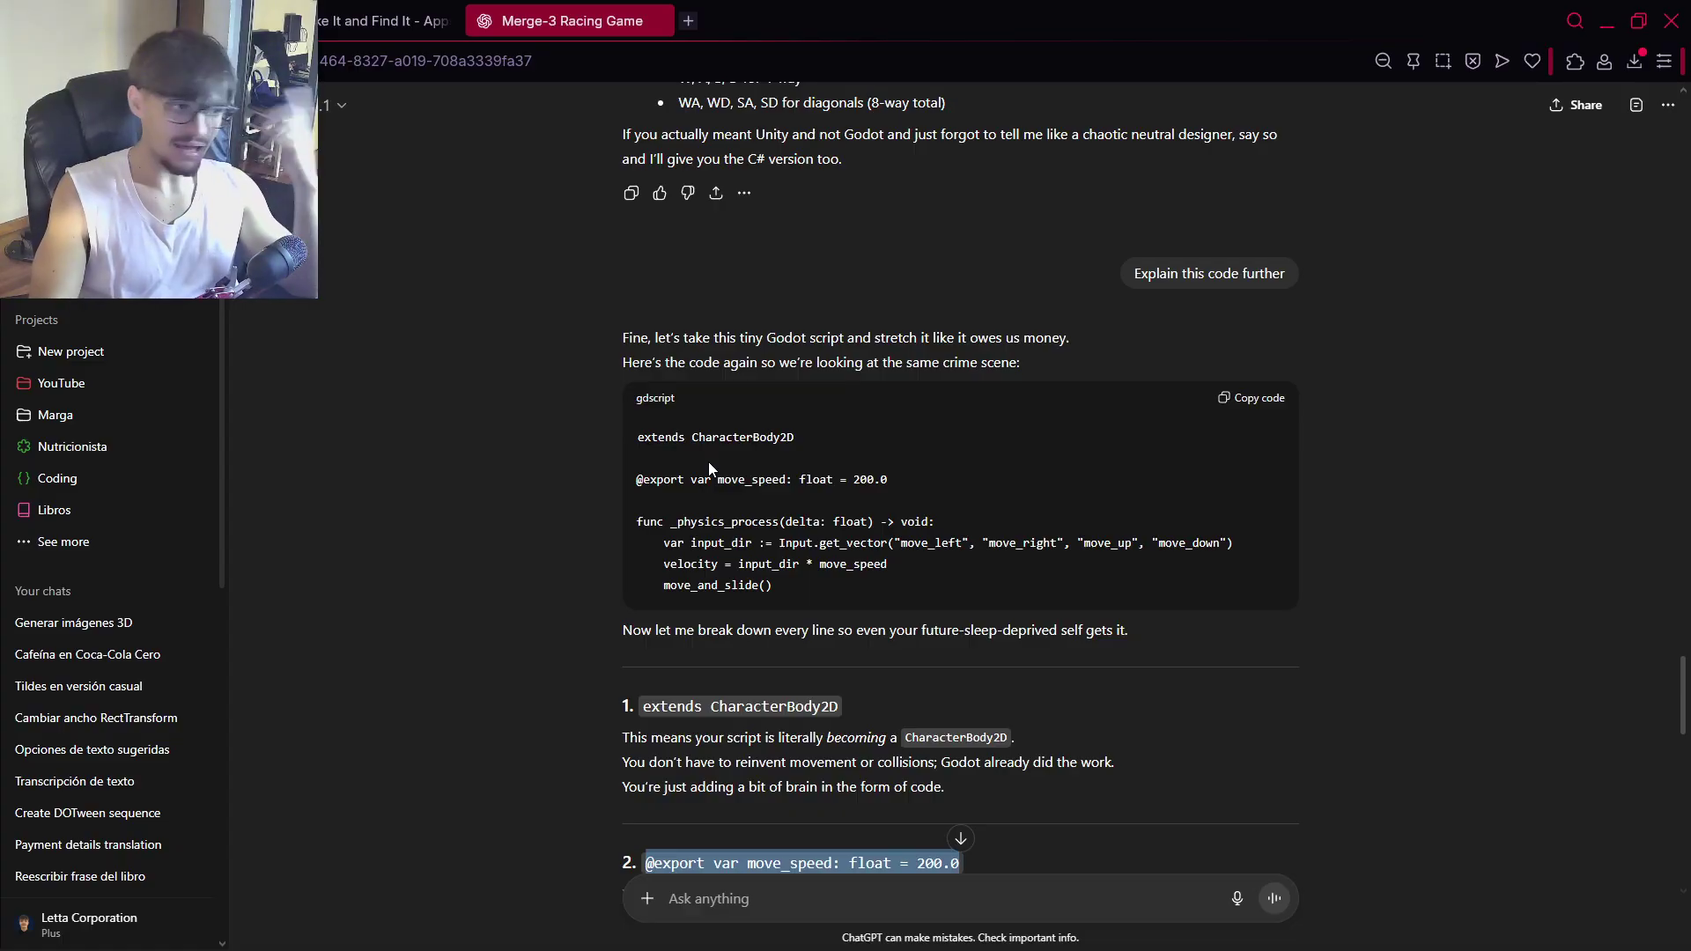
pyautogui.scroll(-7, 736, 464)
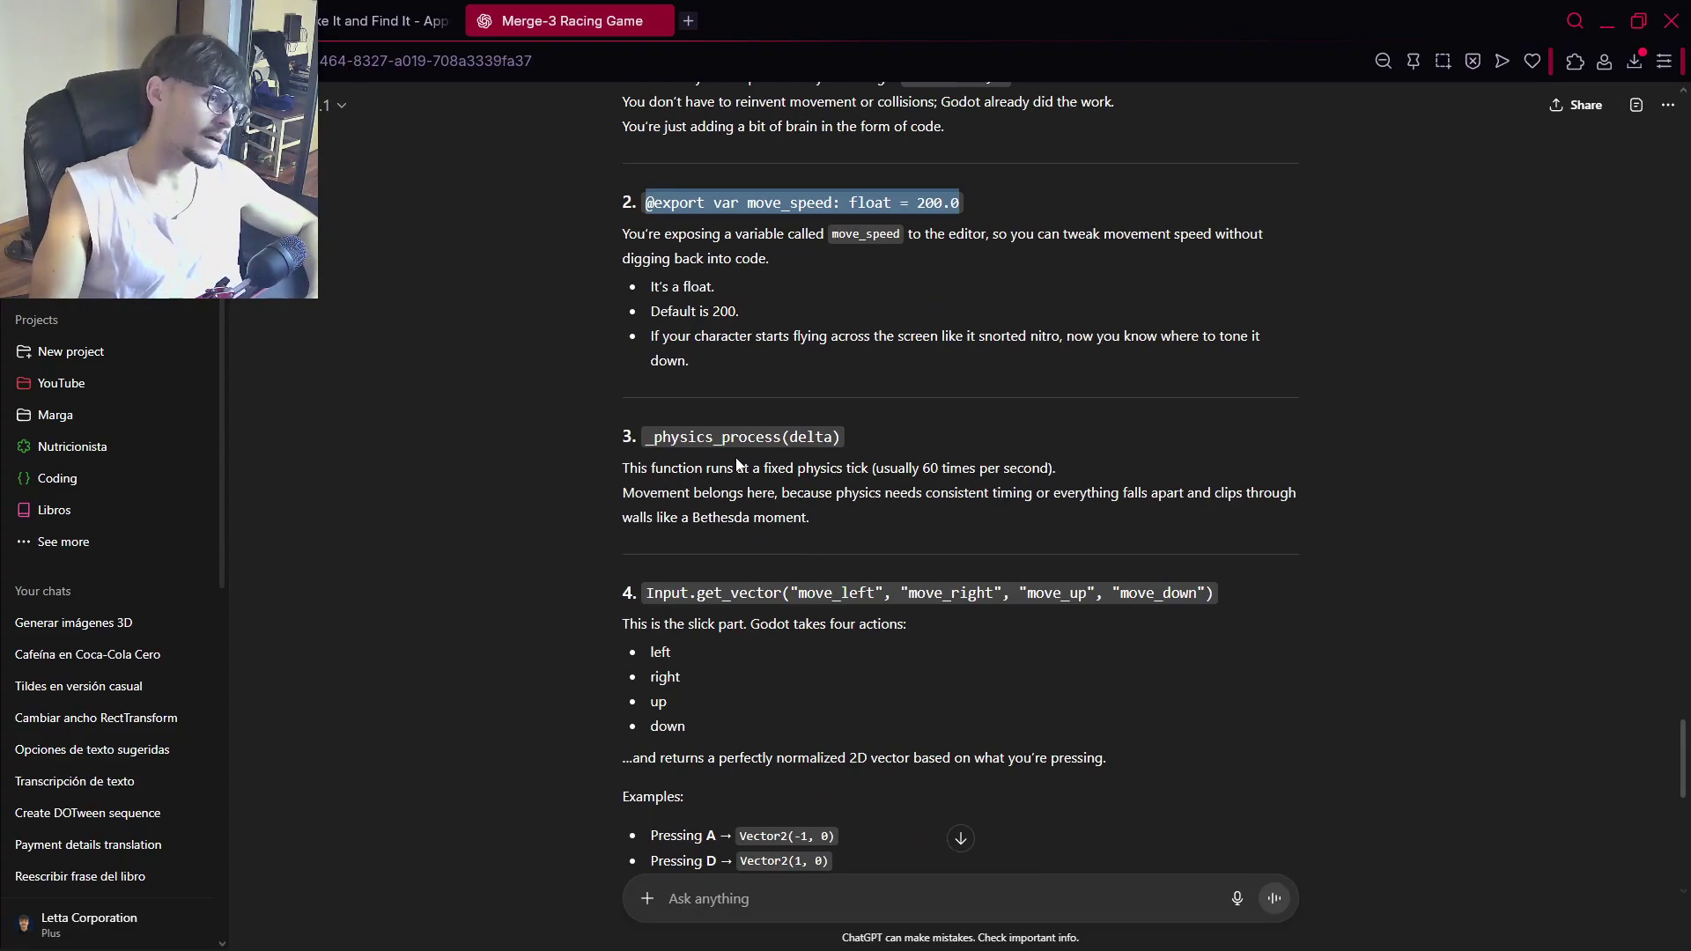
pyautogui.scroll(-11, 735, 458)
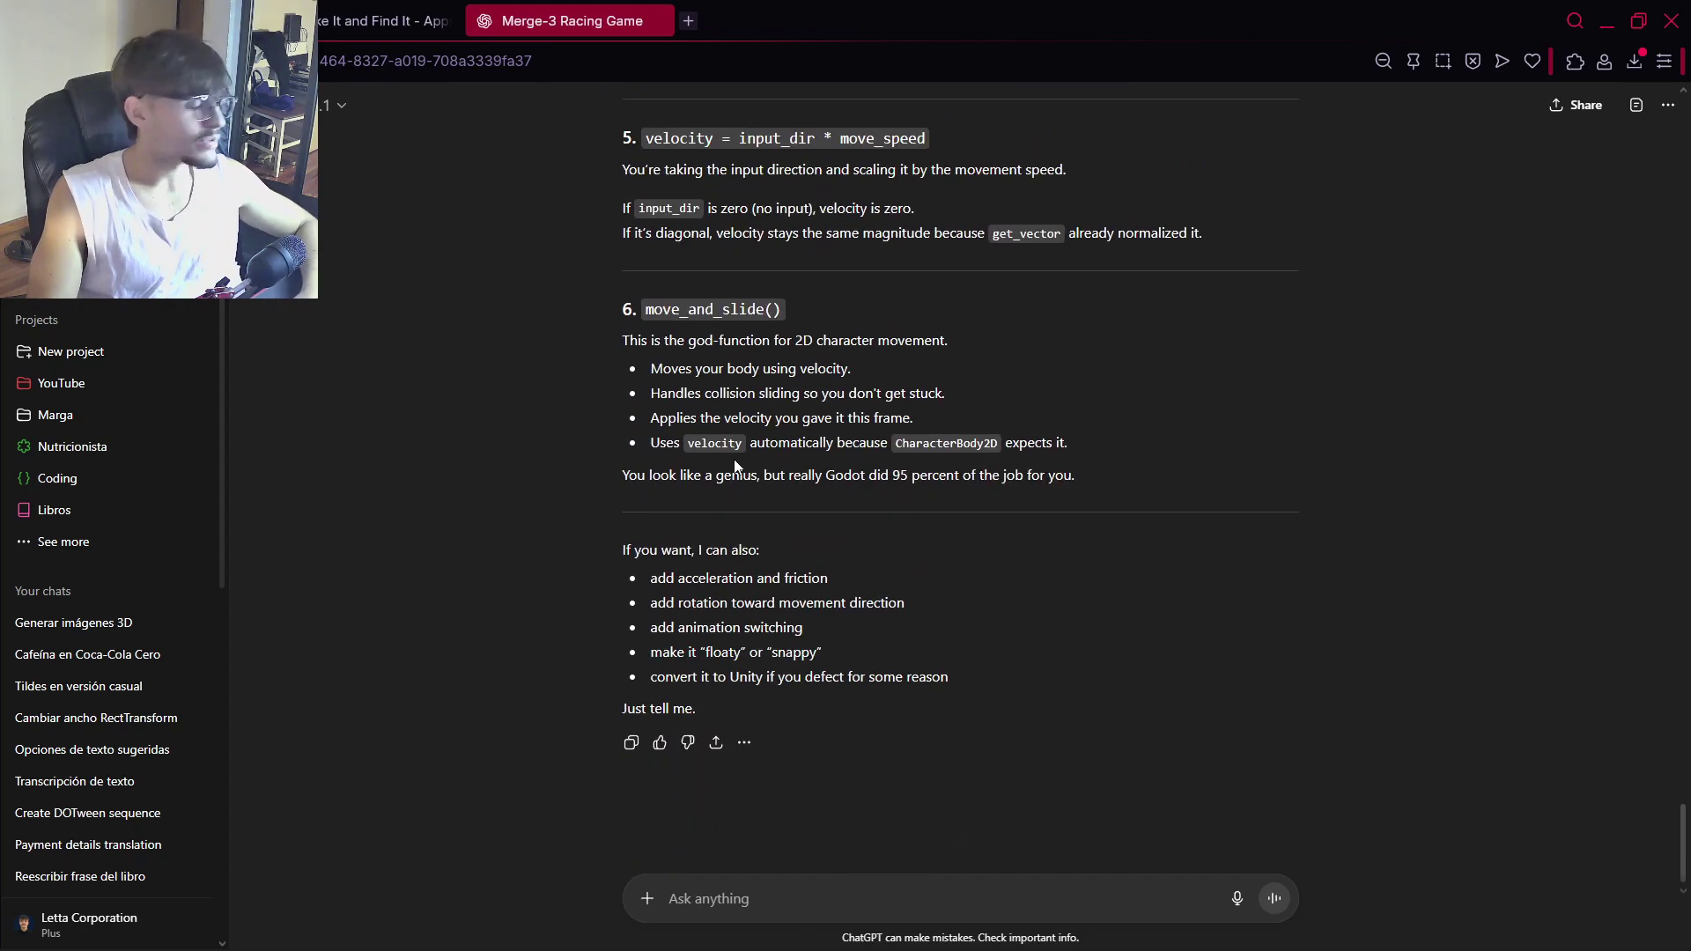
# Paste the question about moving and collecting coins into ChatGPT and send it
pyautogui.click(751, 887)
pyautogui.write('How do I continue now that I have the player? I wanna move around, instantiate coins in scene and be able to collect them')
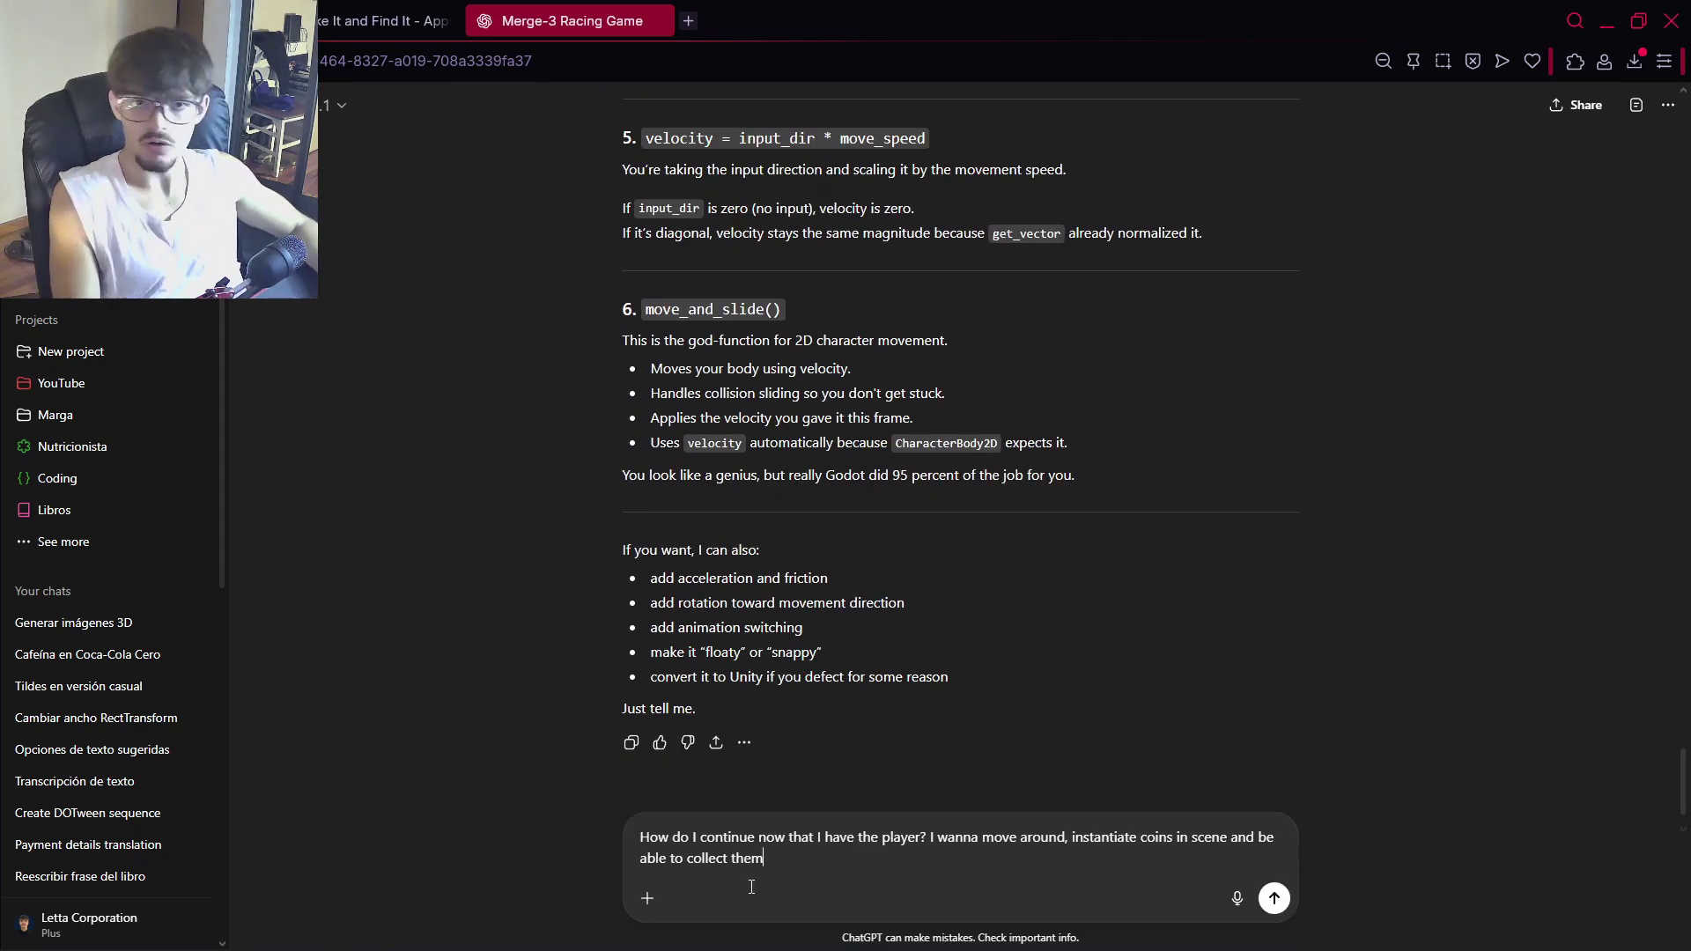
pyautogui.click(1276, 900)
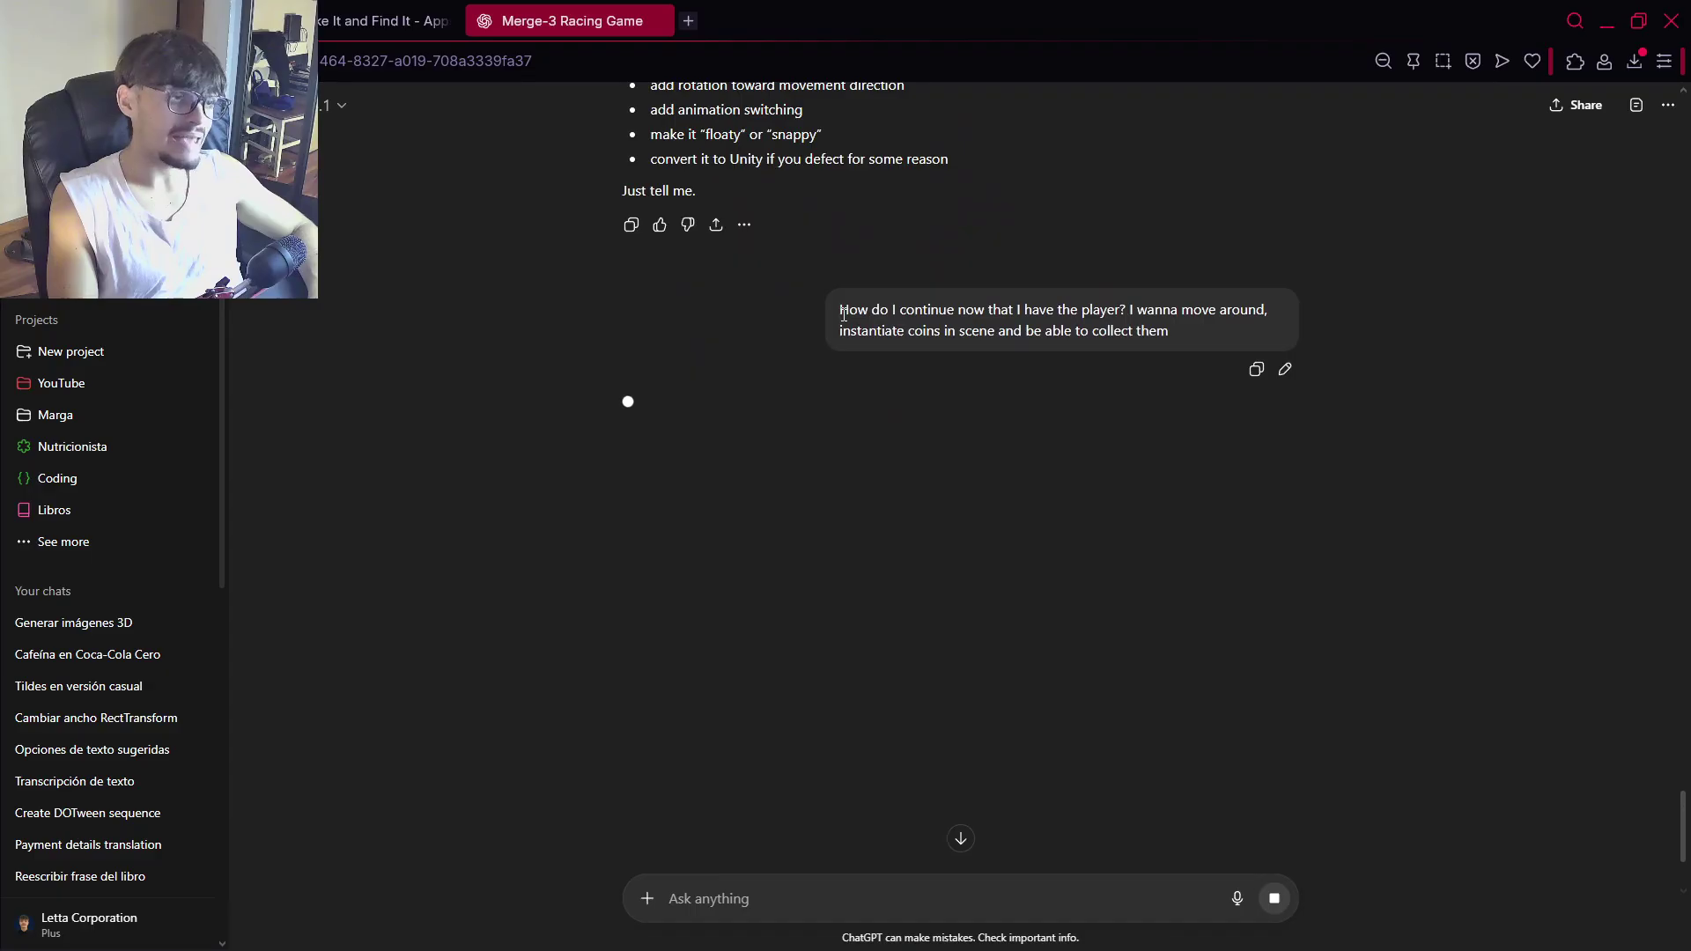
# Highlight parts of the sent question, including the moving-around part, while the reply generates
pyautogui.moveTo(839, 310); pyautogui.dragTo(1189, 330)
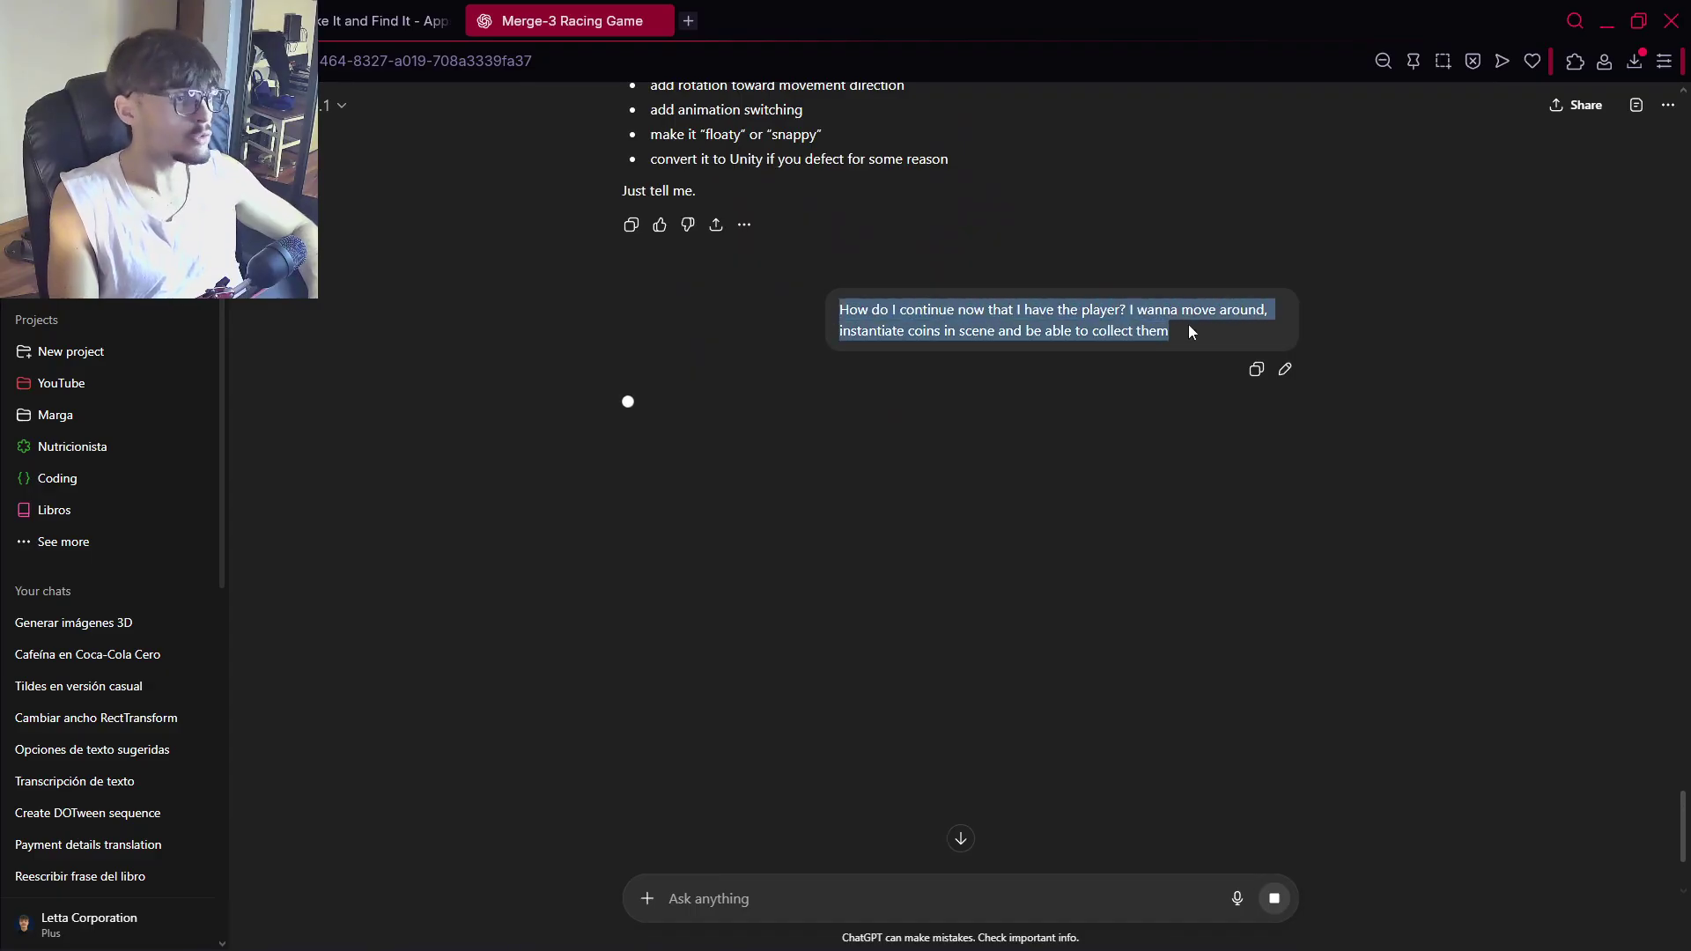
pyautogui.click(1058, 324)
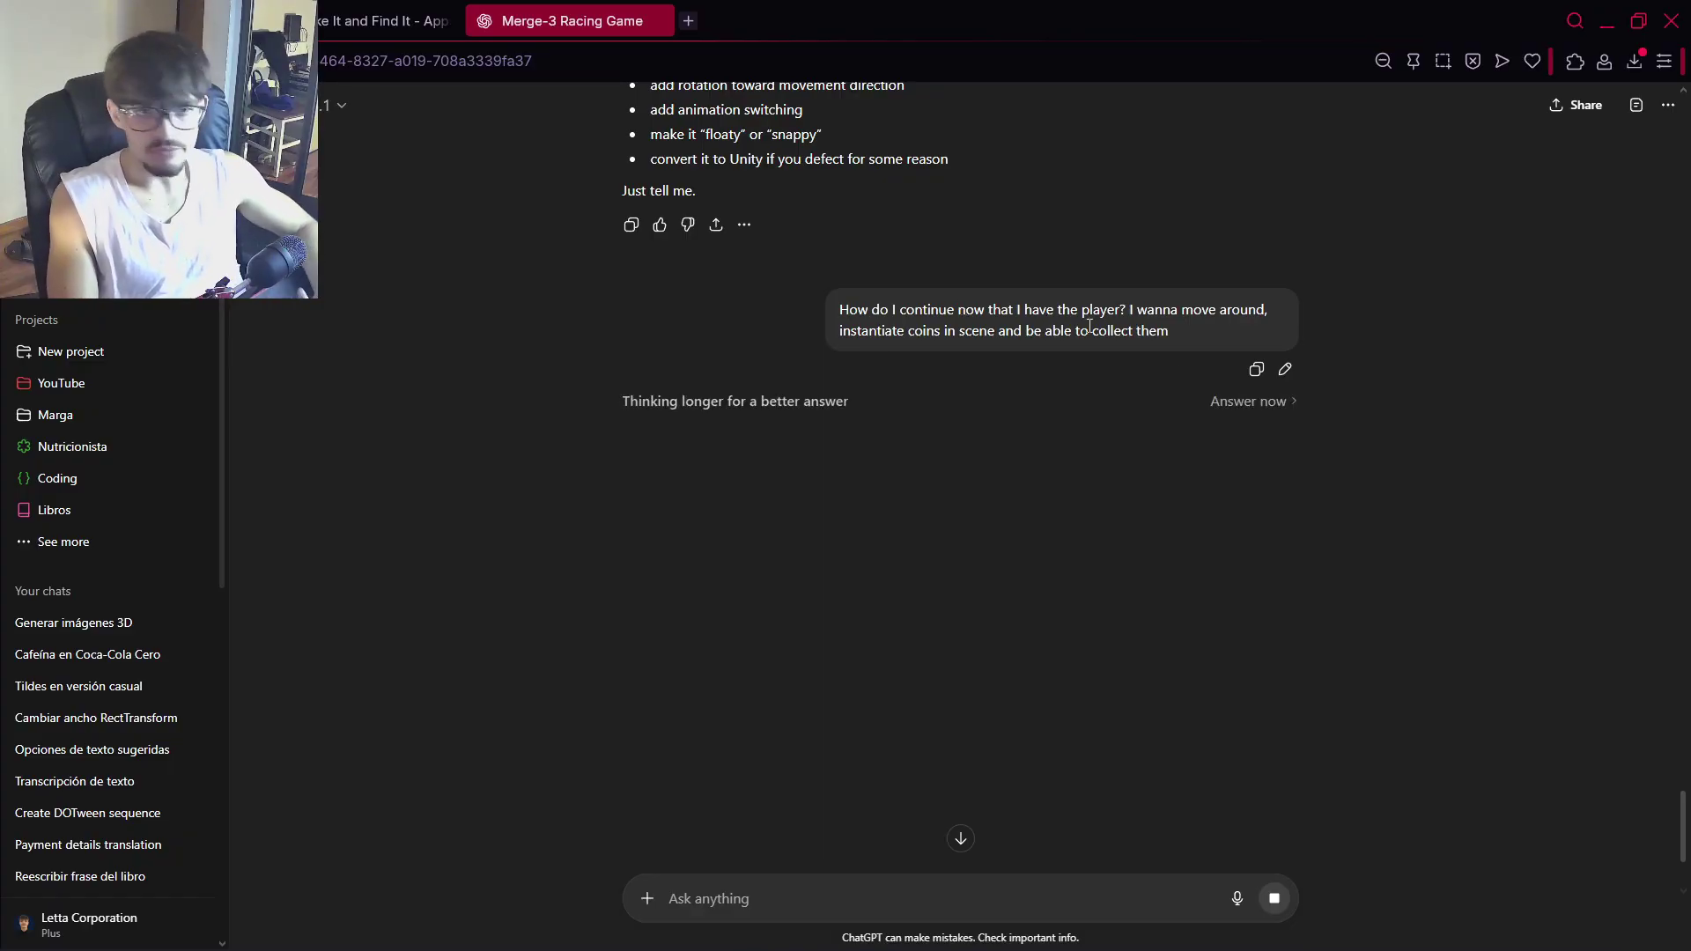
pyautogui.moveTo(1212, 289); pyautogui.dragTo(1268, 309)
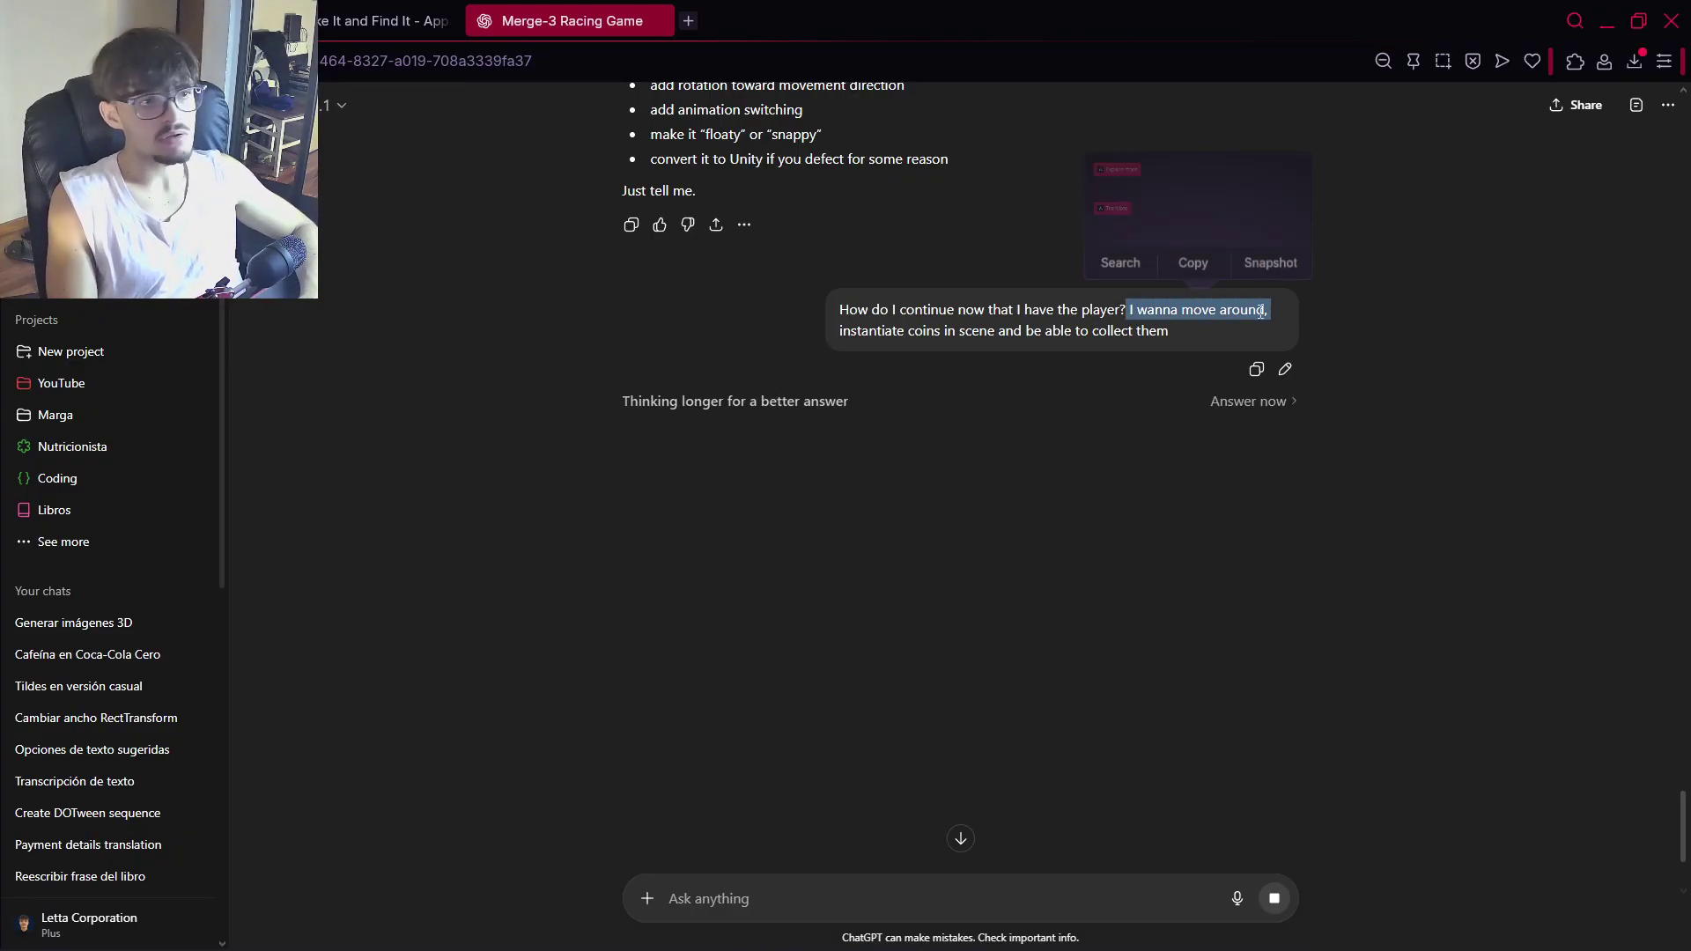
pyautogui.moveTo(835, 331); pyautogui.dragTo(926, 324)
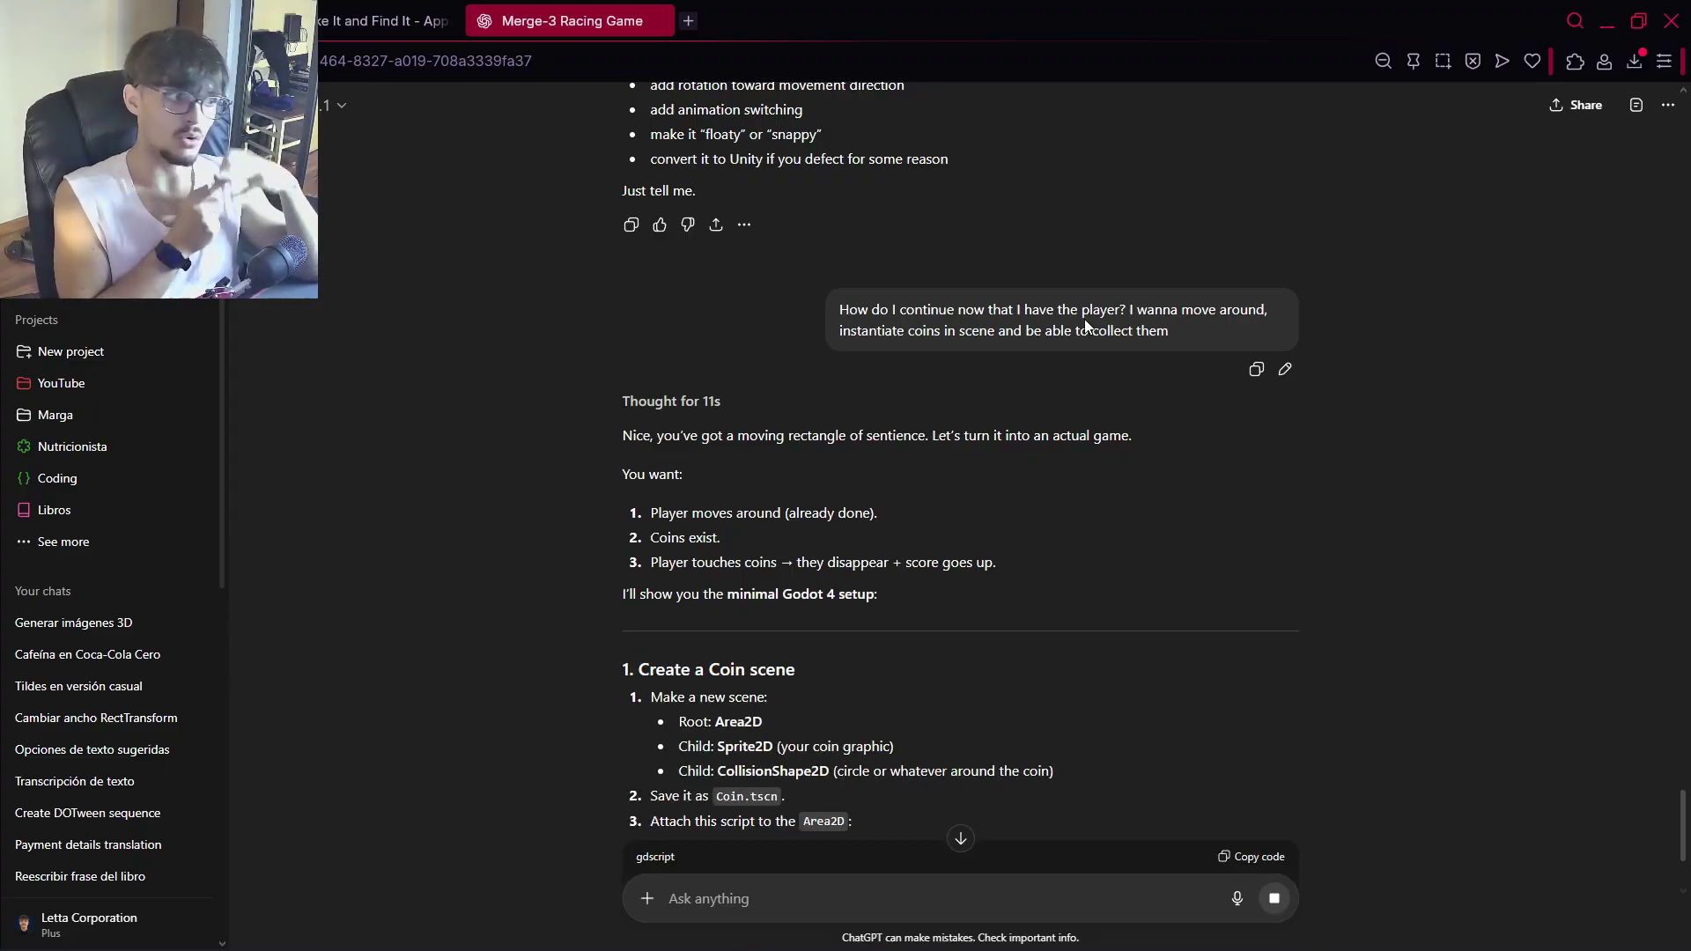
# Study the Coin scene setup: its Area2D and Sprite2D nodes and the script's two functions
pyautogui.scroll(-9, 880, 473)
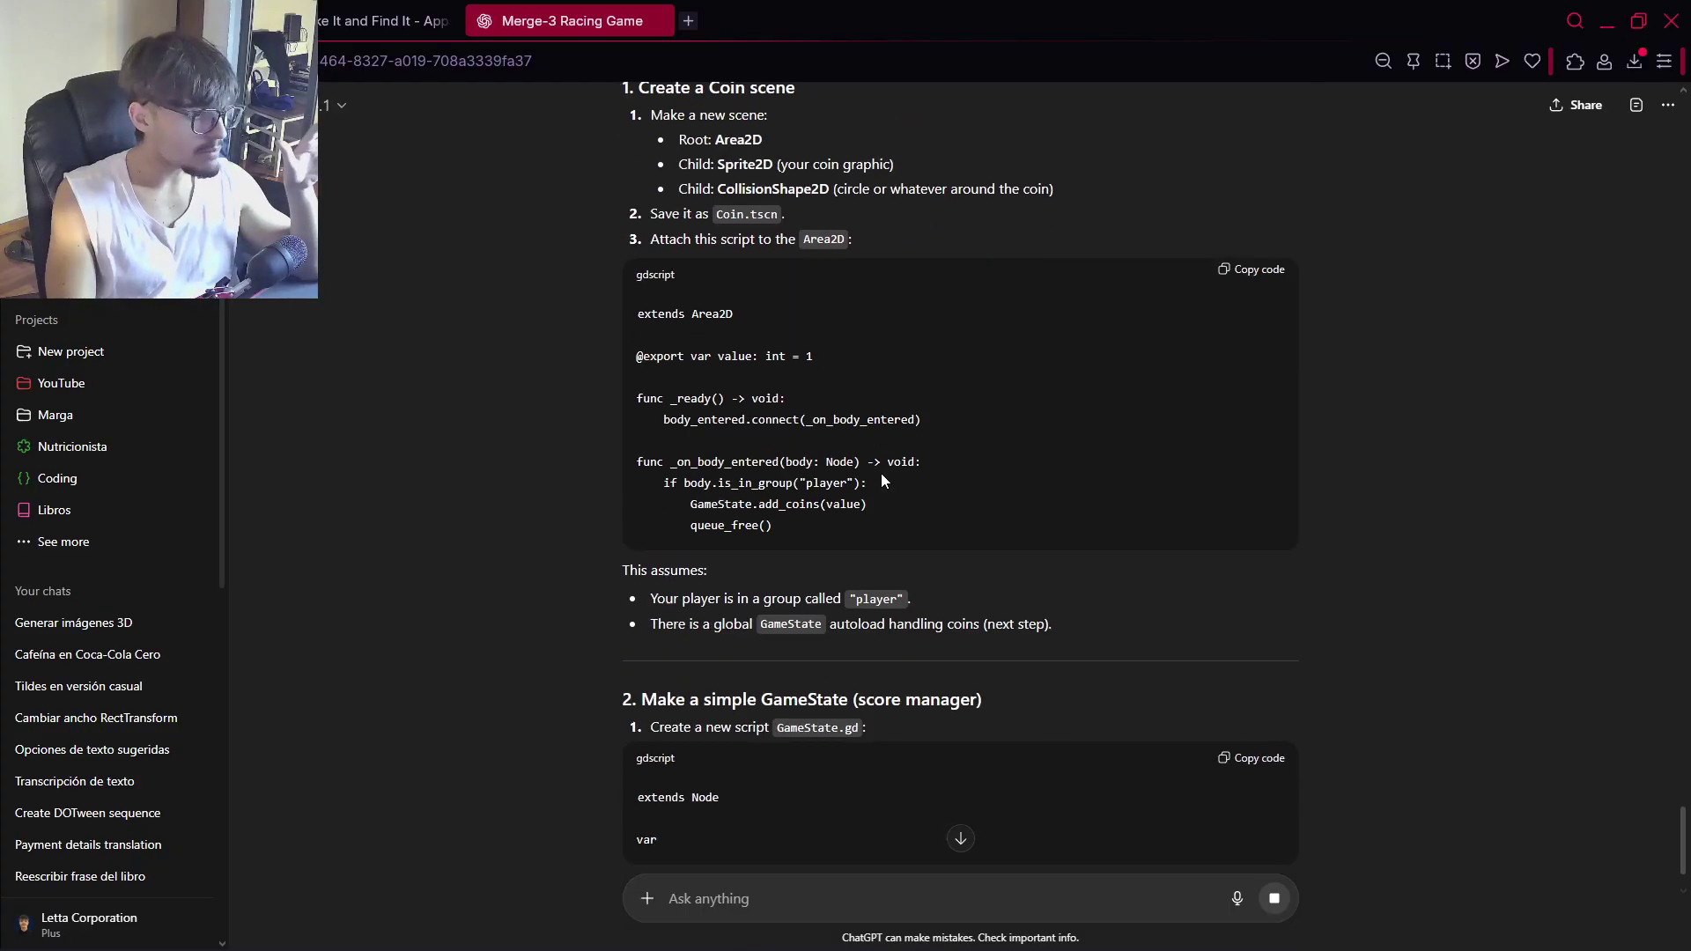
pyautogui.scroll(8, 810, 531)
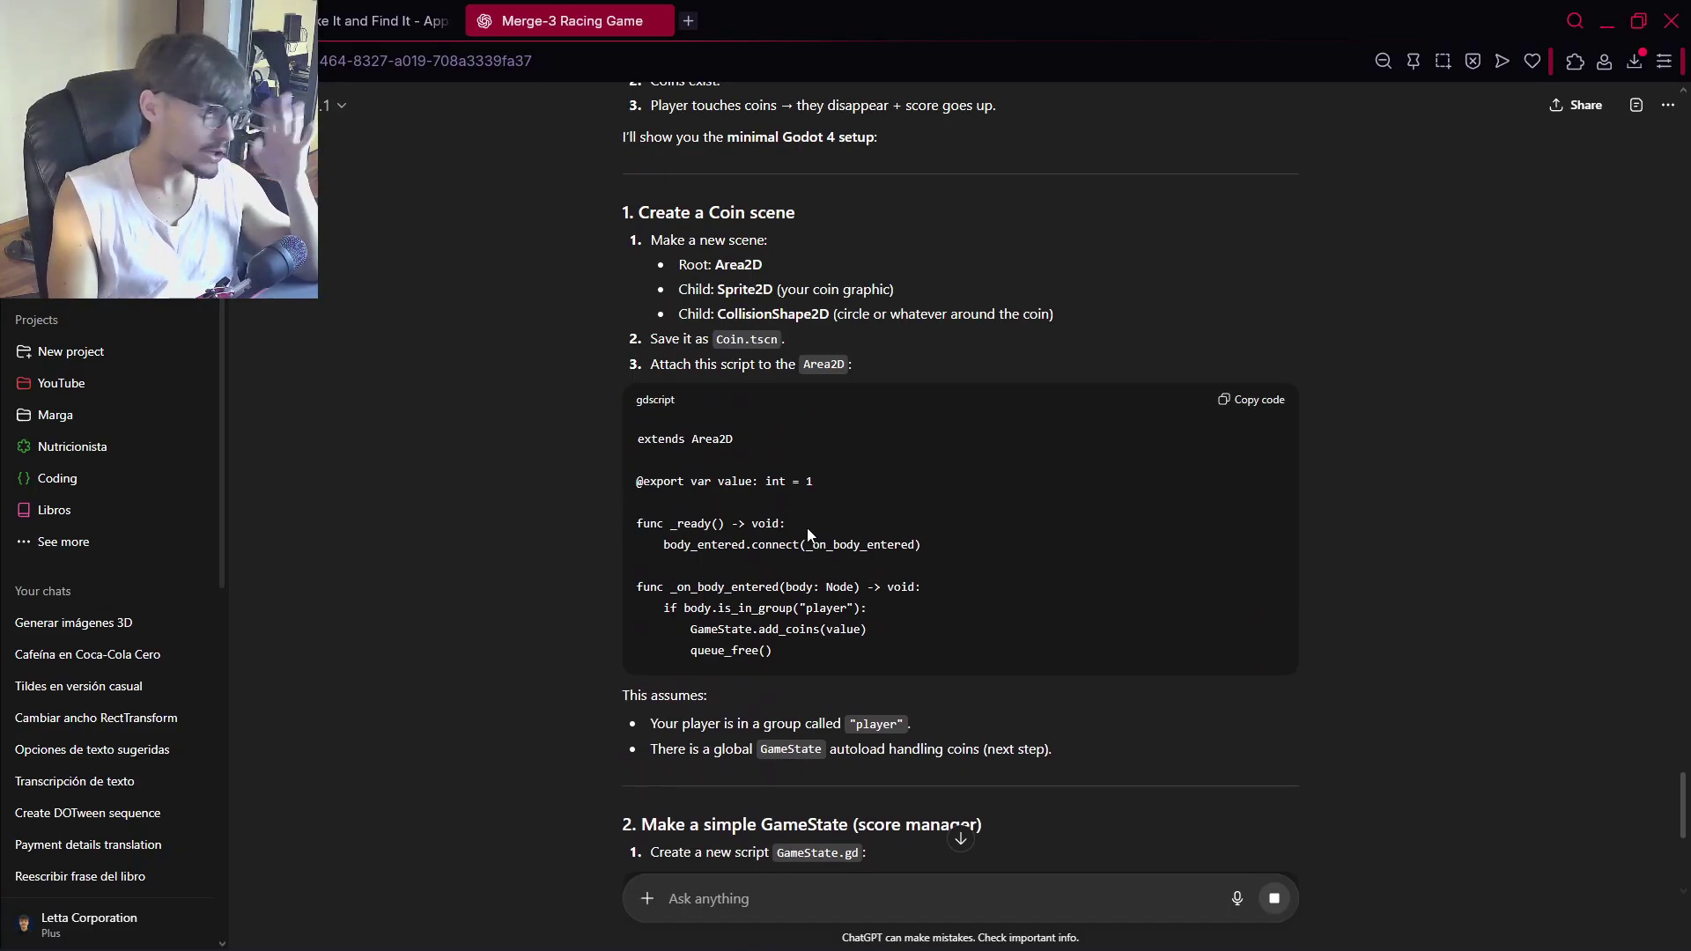
pyautogui.moveTo(655, 537); pyautogui.dragTo(824, 554)
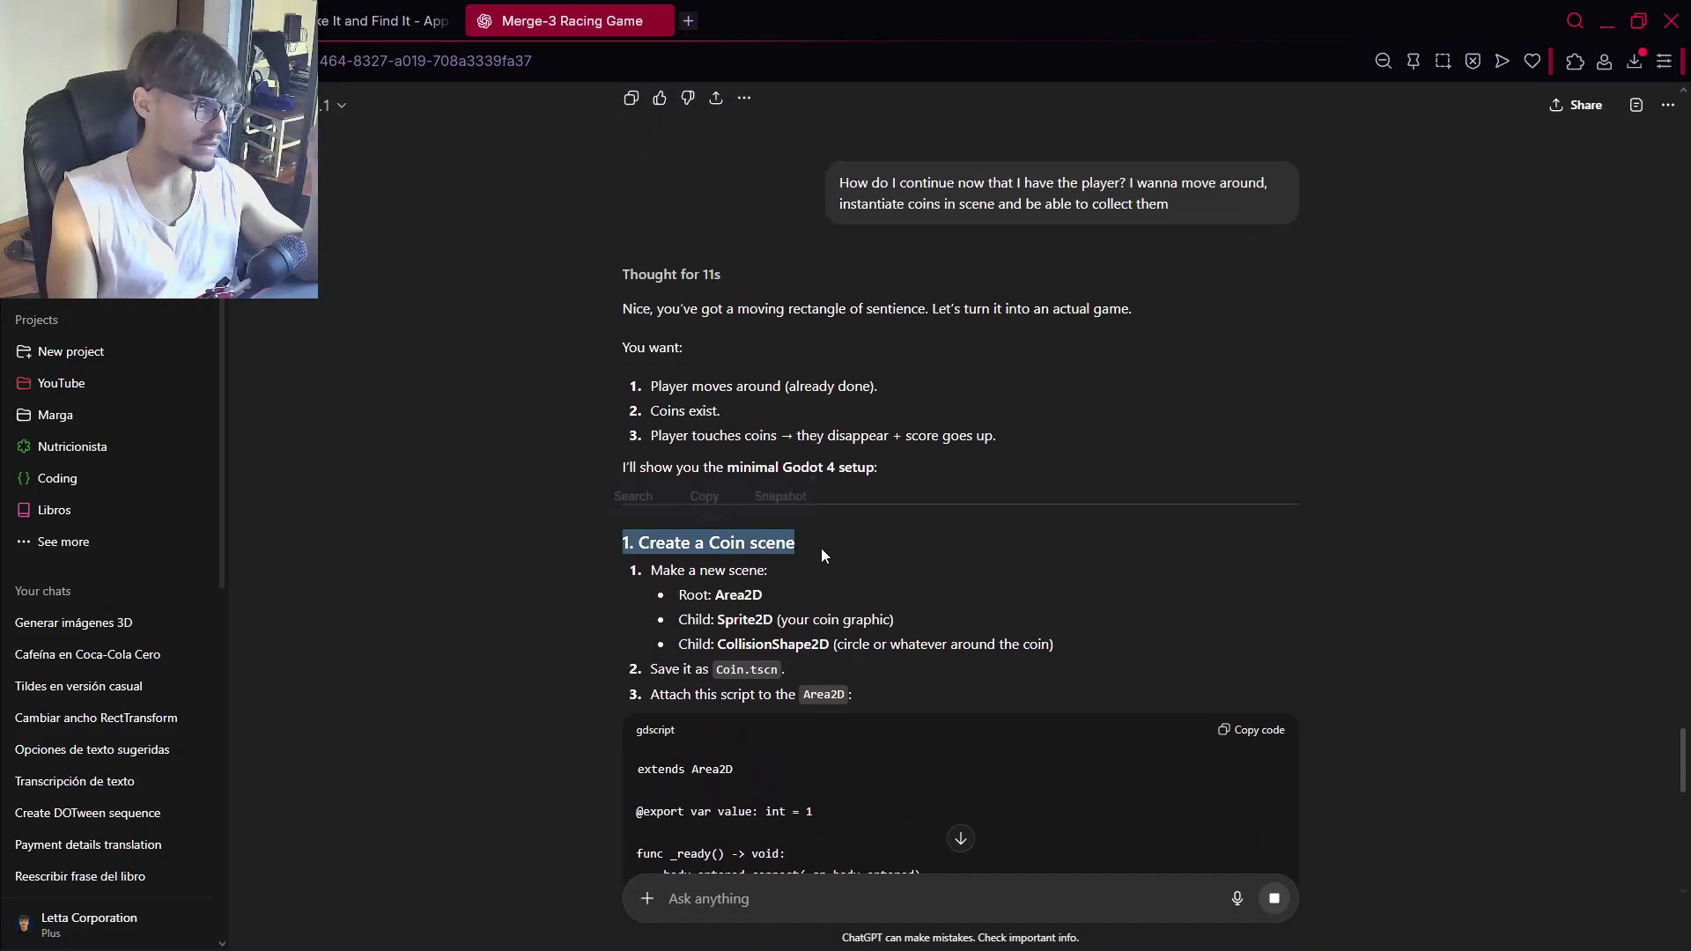
pyautogui.moveTo(655, 568); pyautogui.dragTo(741, 588)
pyautogui.click(741, 589)
pyautogui.doubleClick(741, 593)
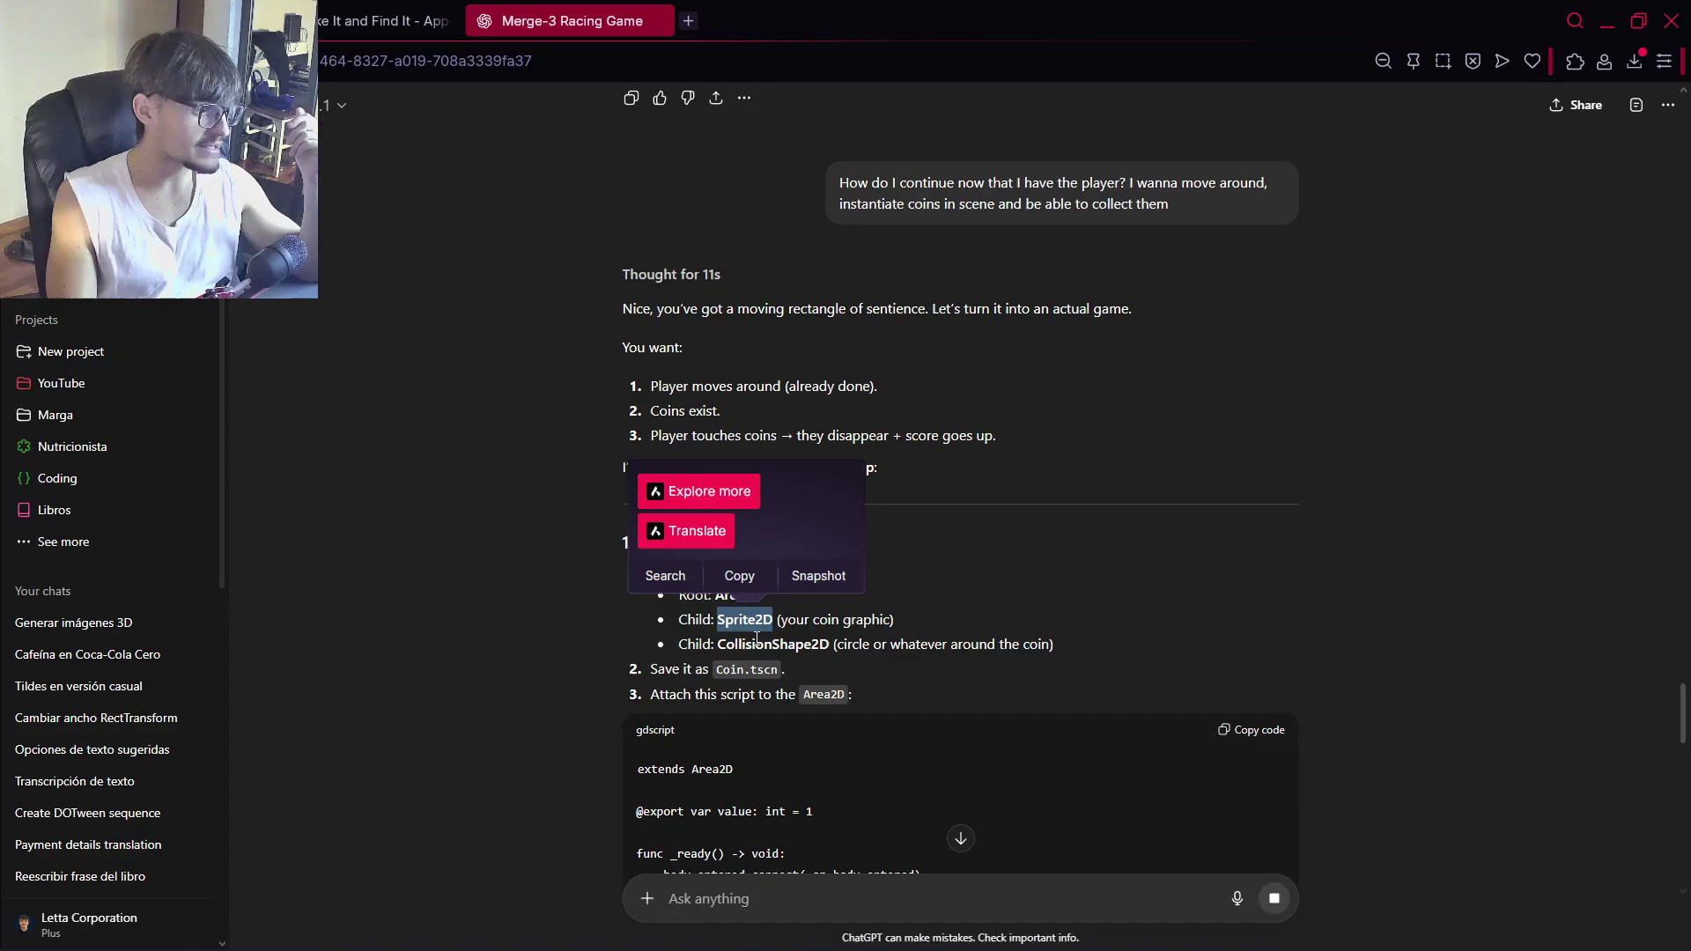
pyautogui.doubleClick(744, 644)
pyautogui.scroll(-4, 744, 664)
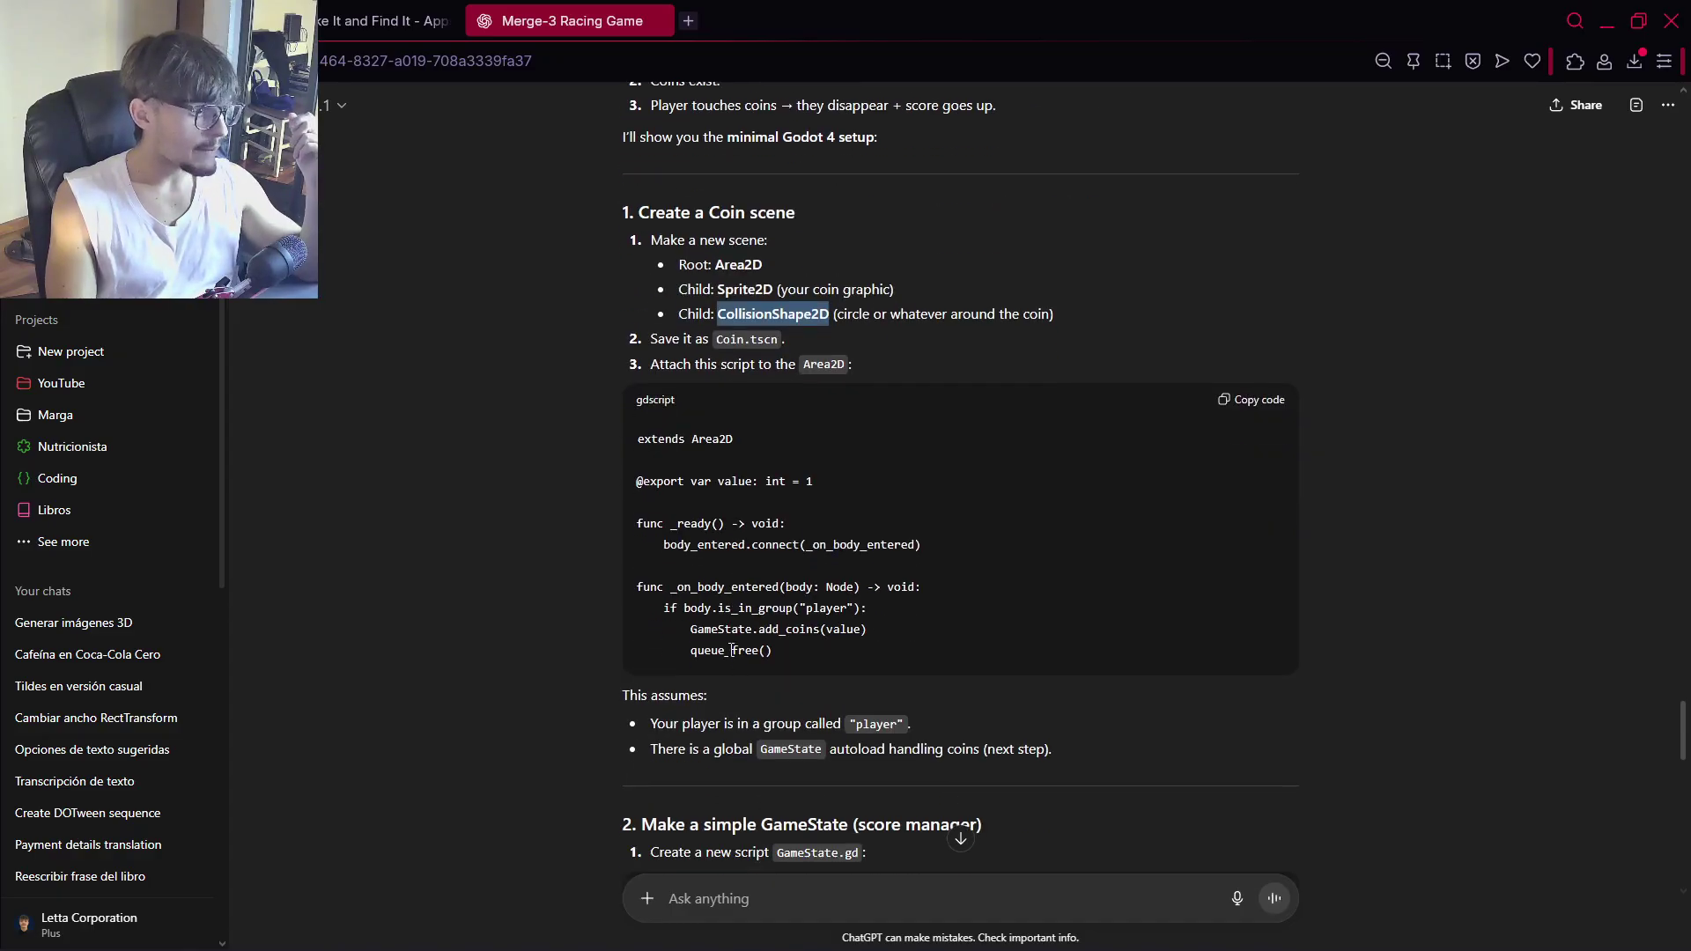
pyautogui.moveTo(772, 650); pyautogui.dragTo(639, 538)
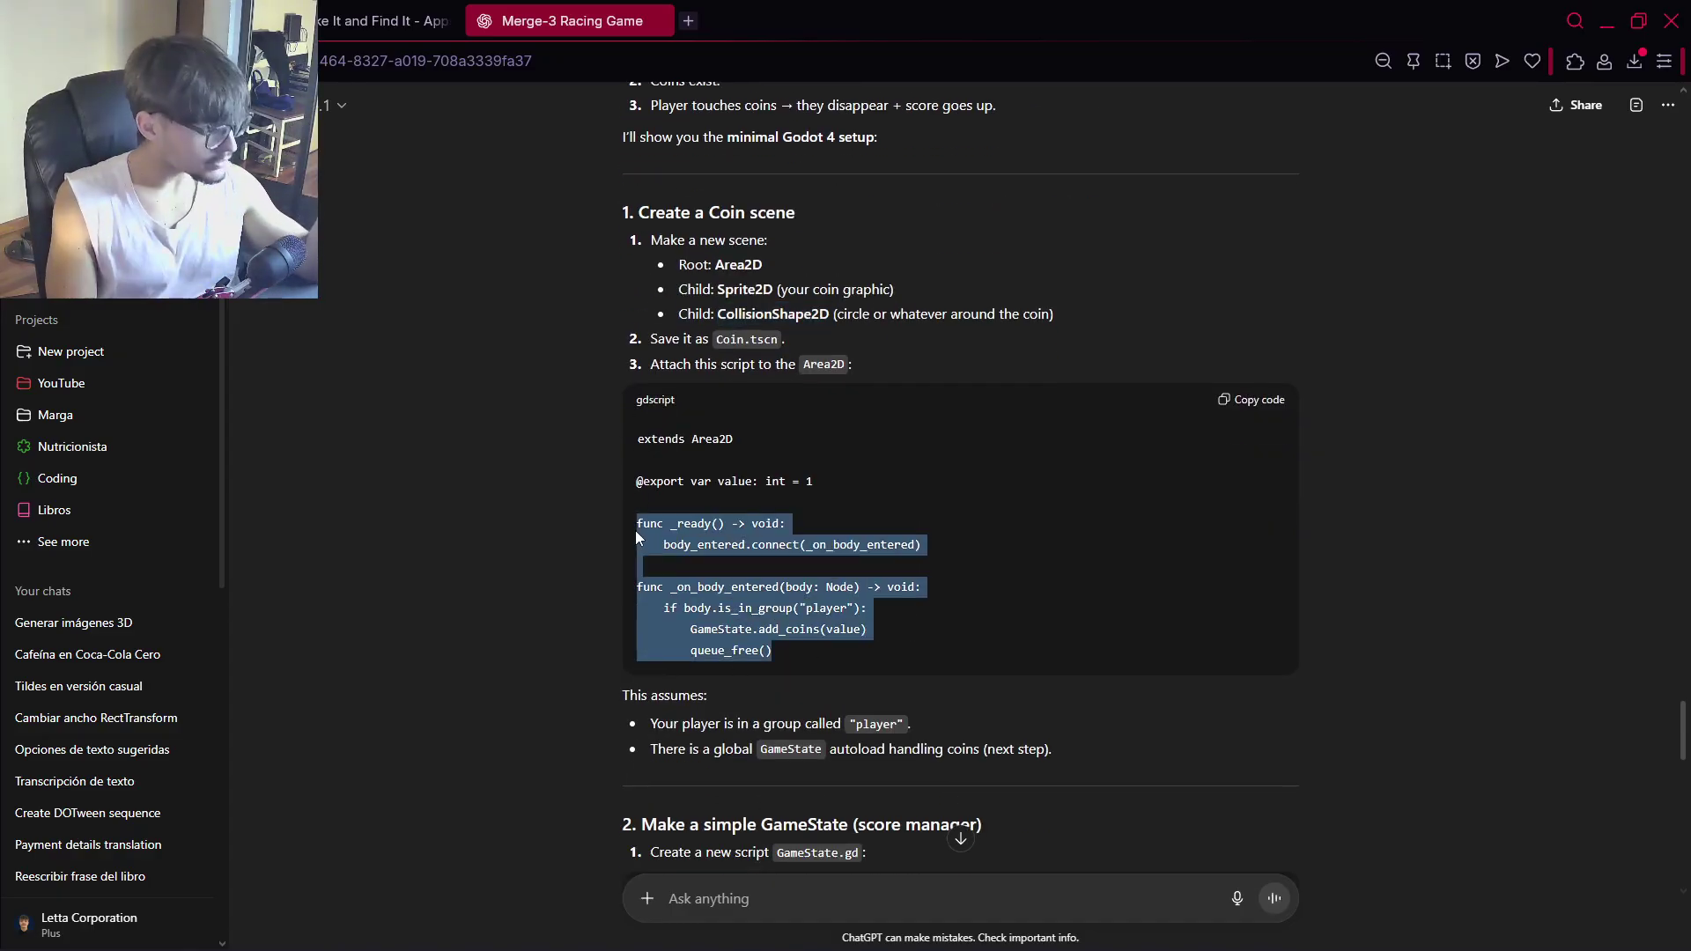
pyautogui.click(788, 582)
# Study the player group assumption and the GameState 'var coins: int = 0' line
pyautogui.scroll(-1, 728, 634)
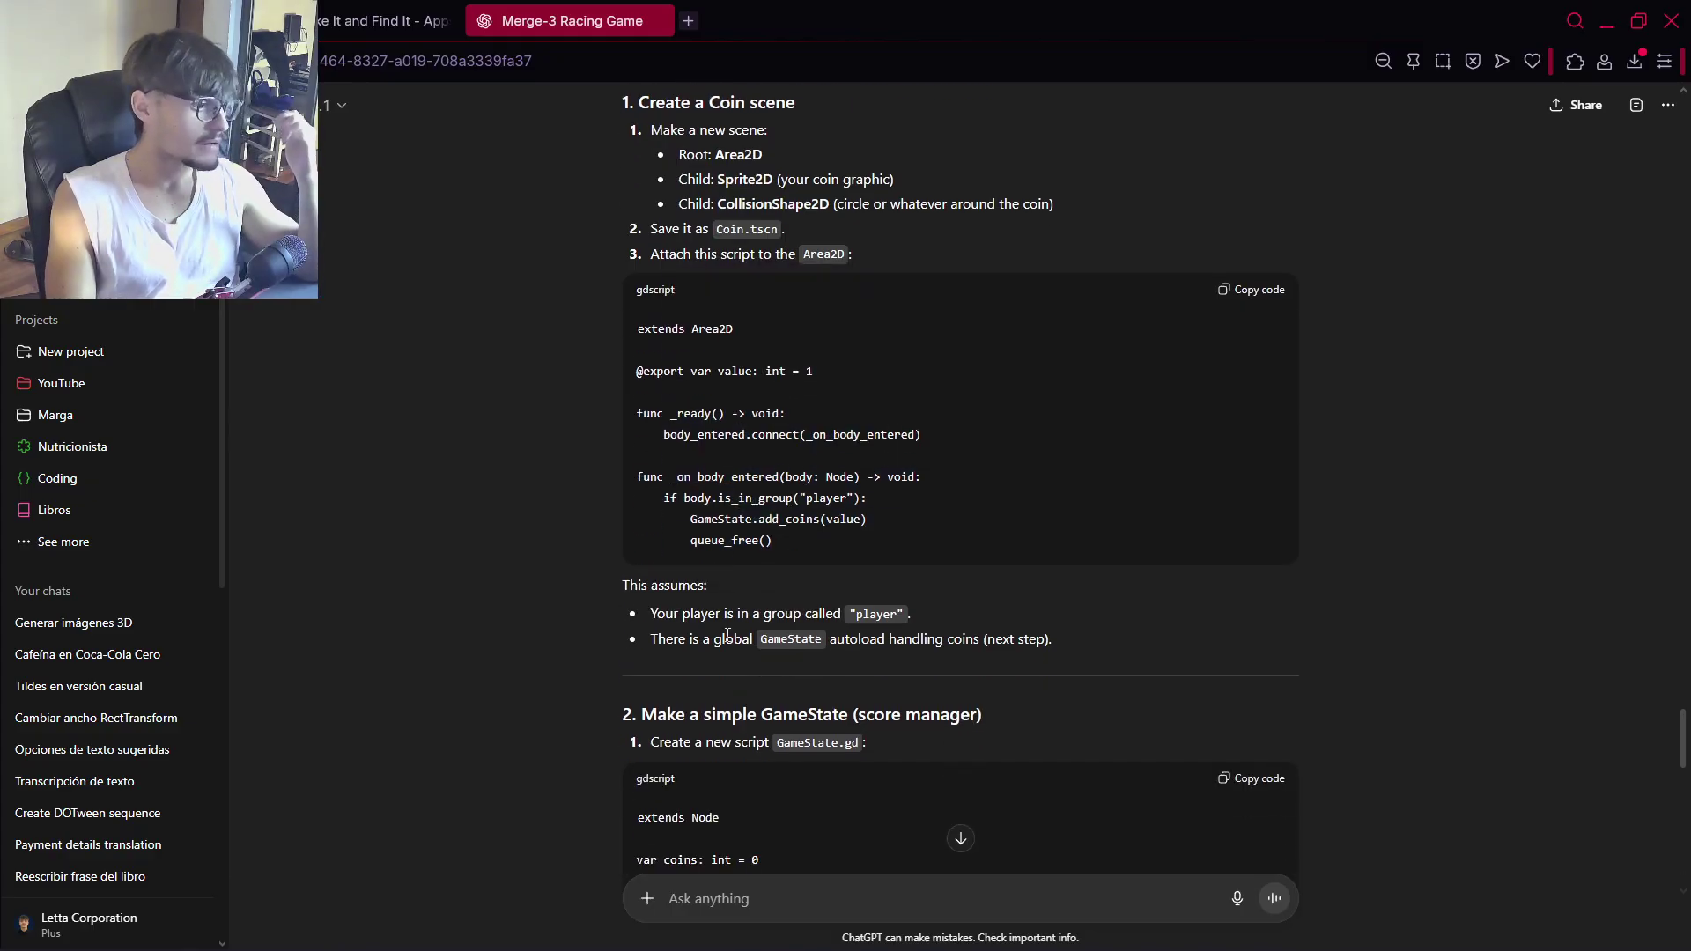
pyautogui.moveTo(685, 619); pyautogui.dragTo(921, 639)
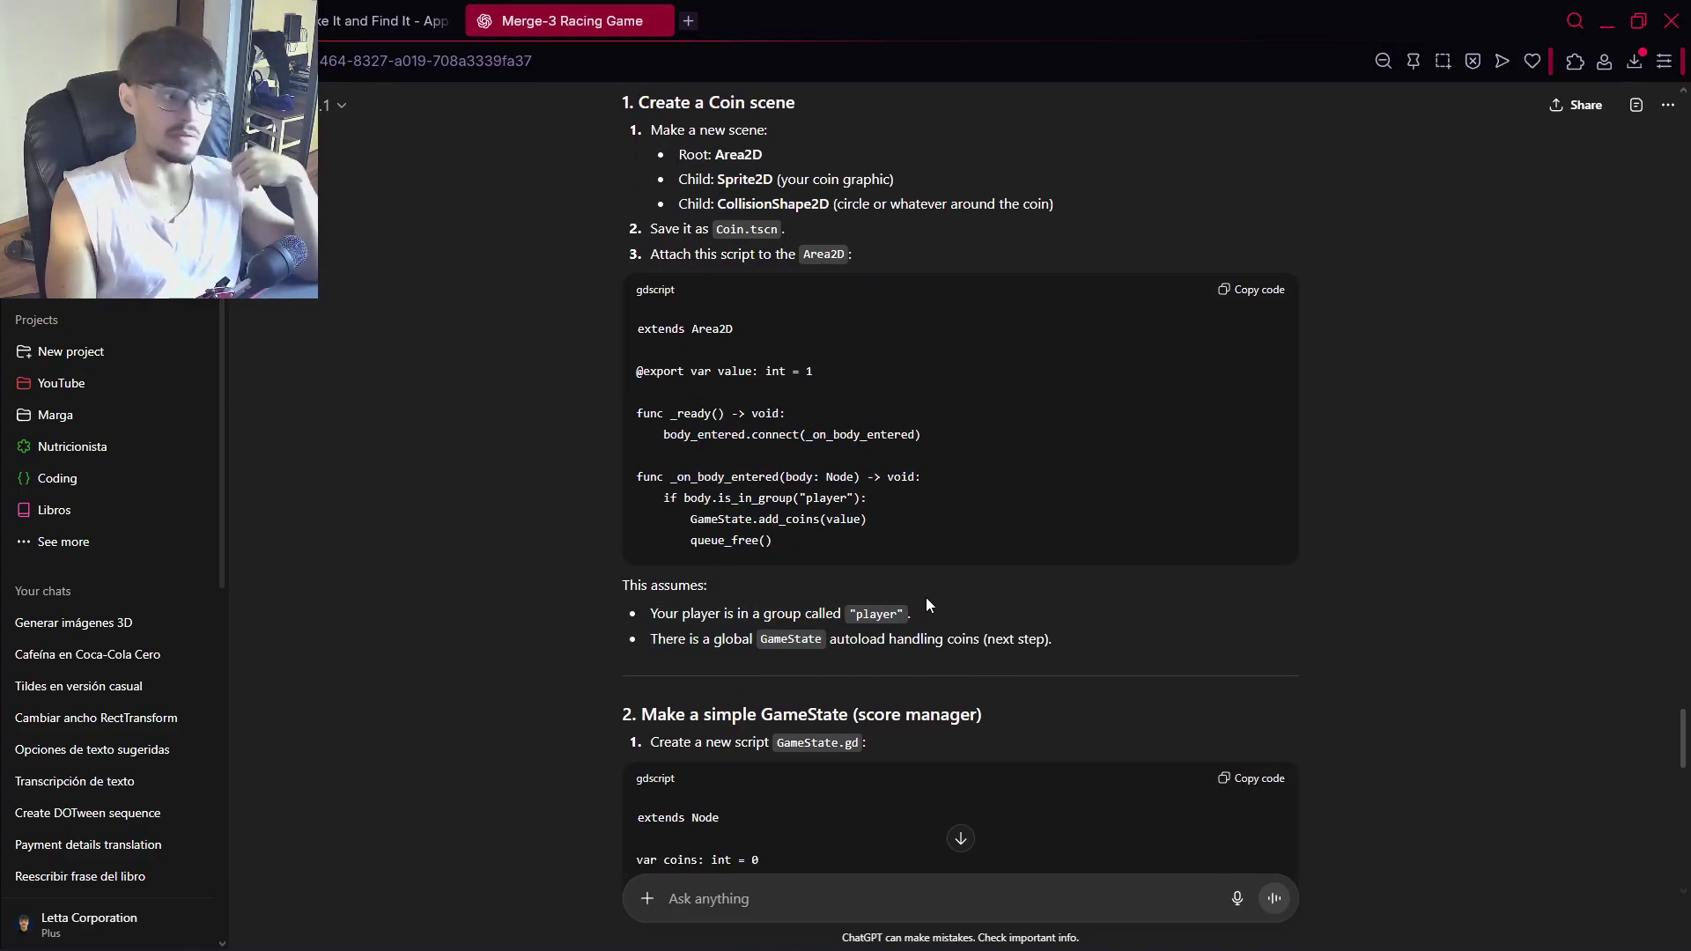
pyautogui.tripleClick(916, 612)
pyautogui.scroll(-2, 917, 606)
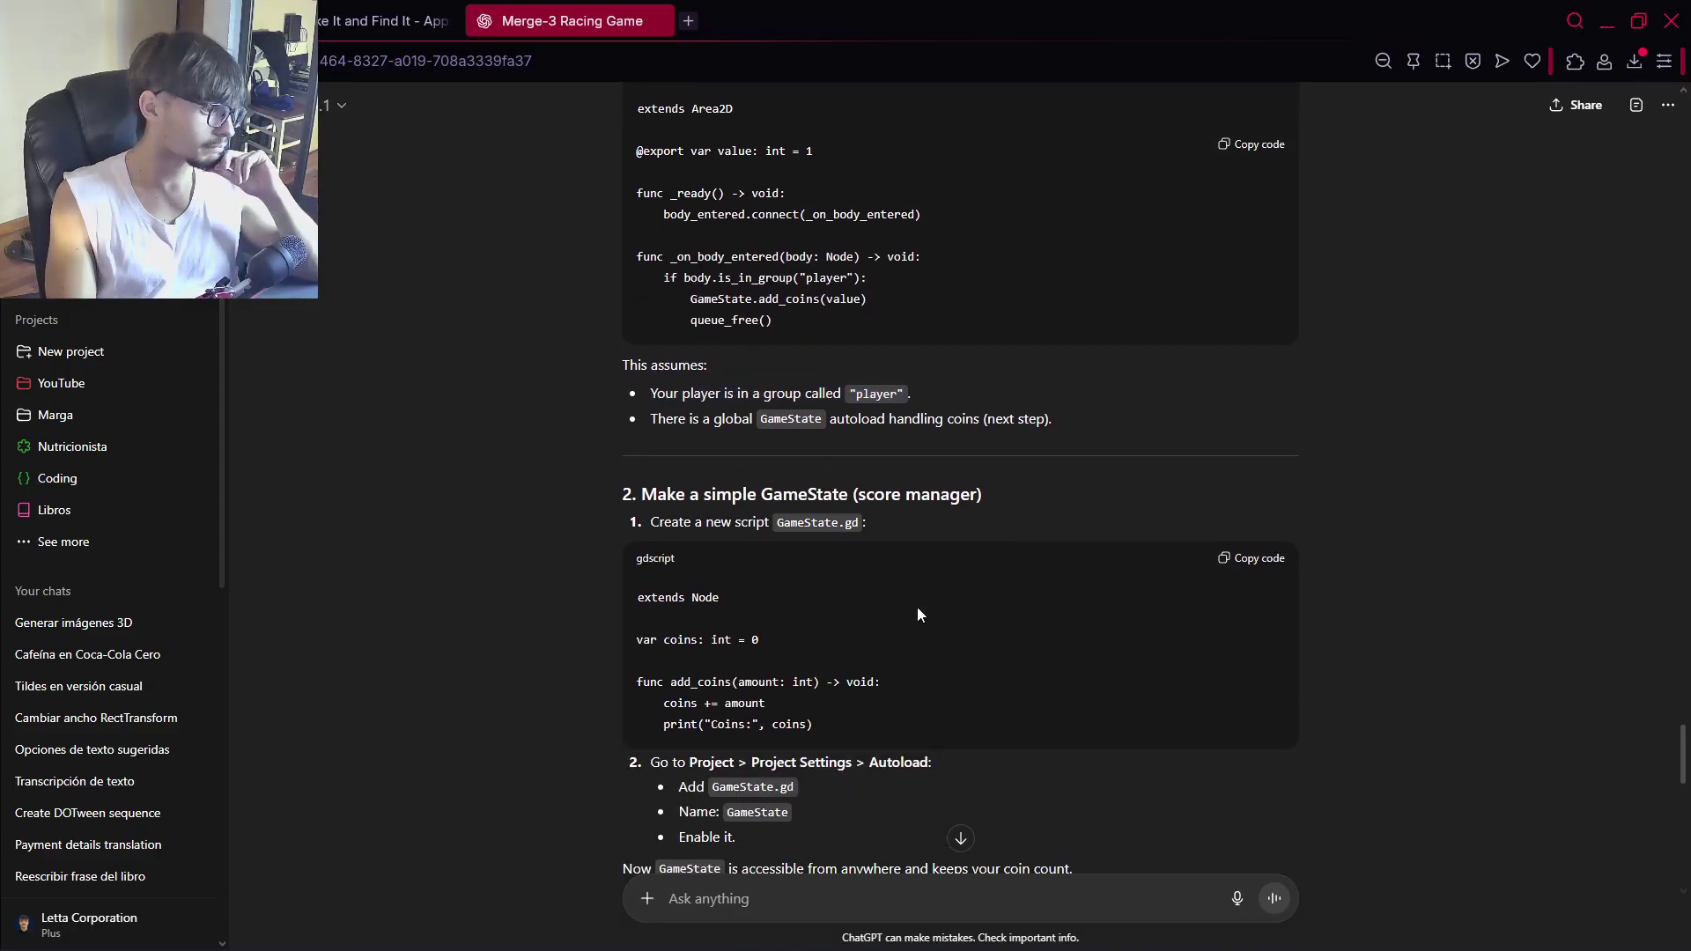
pyautogui.scroll(-1, 916, 608)
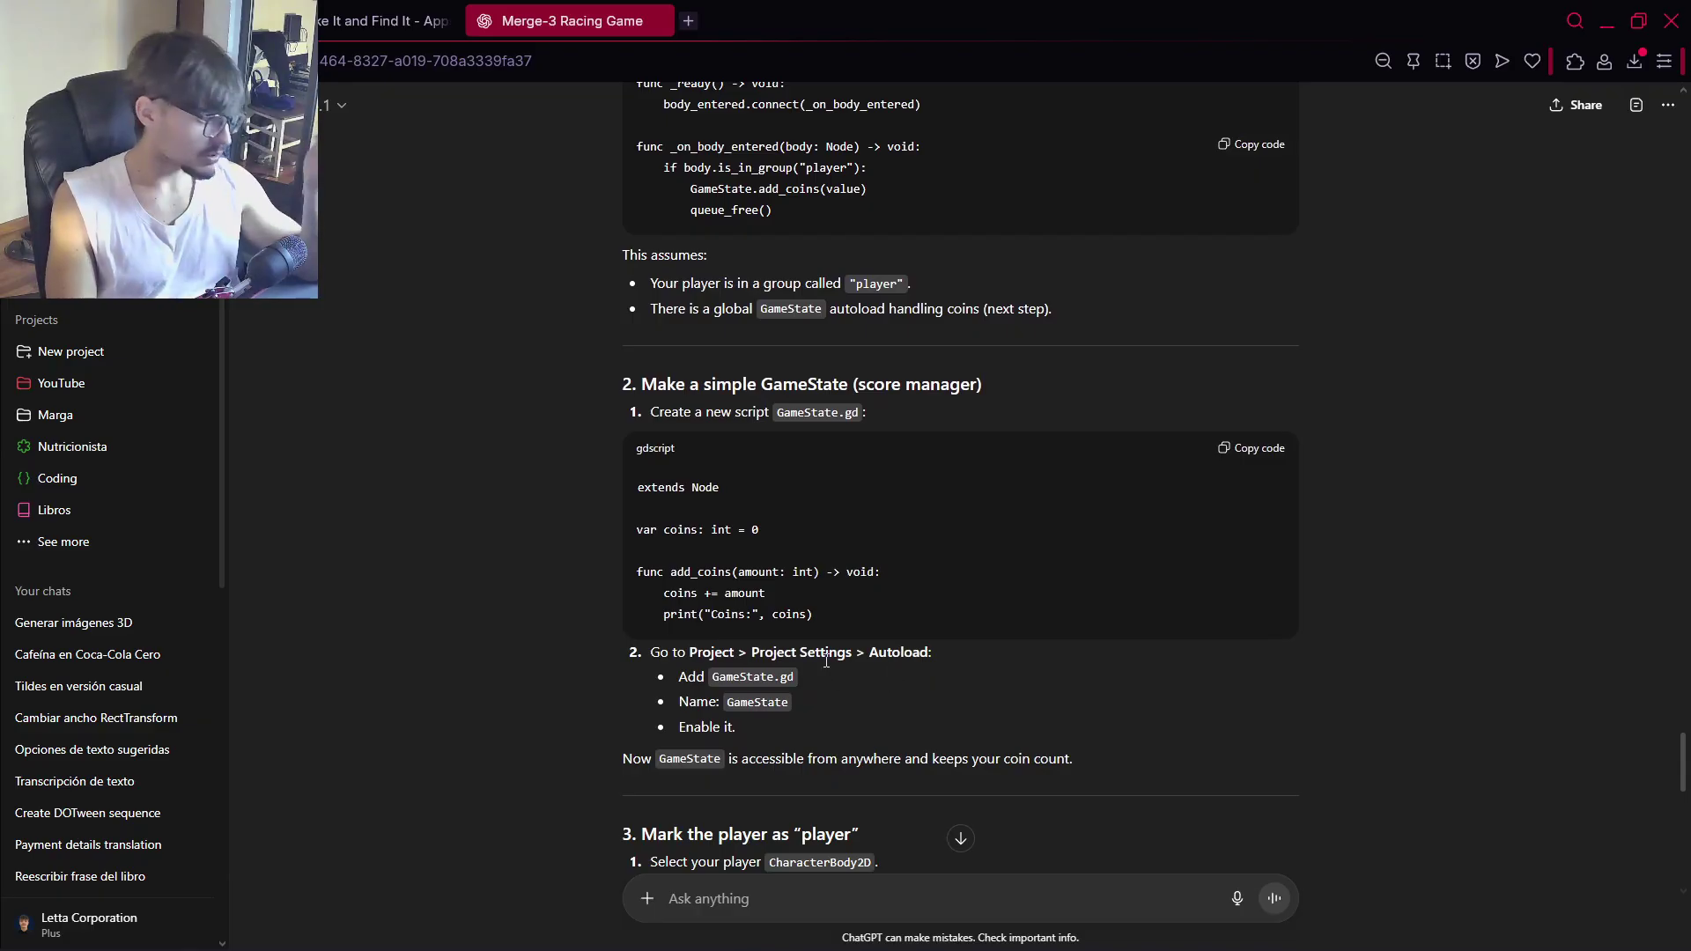
pyautogui.moveTo(823, 531); pyautogui.dragTo(596, 534)
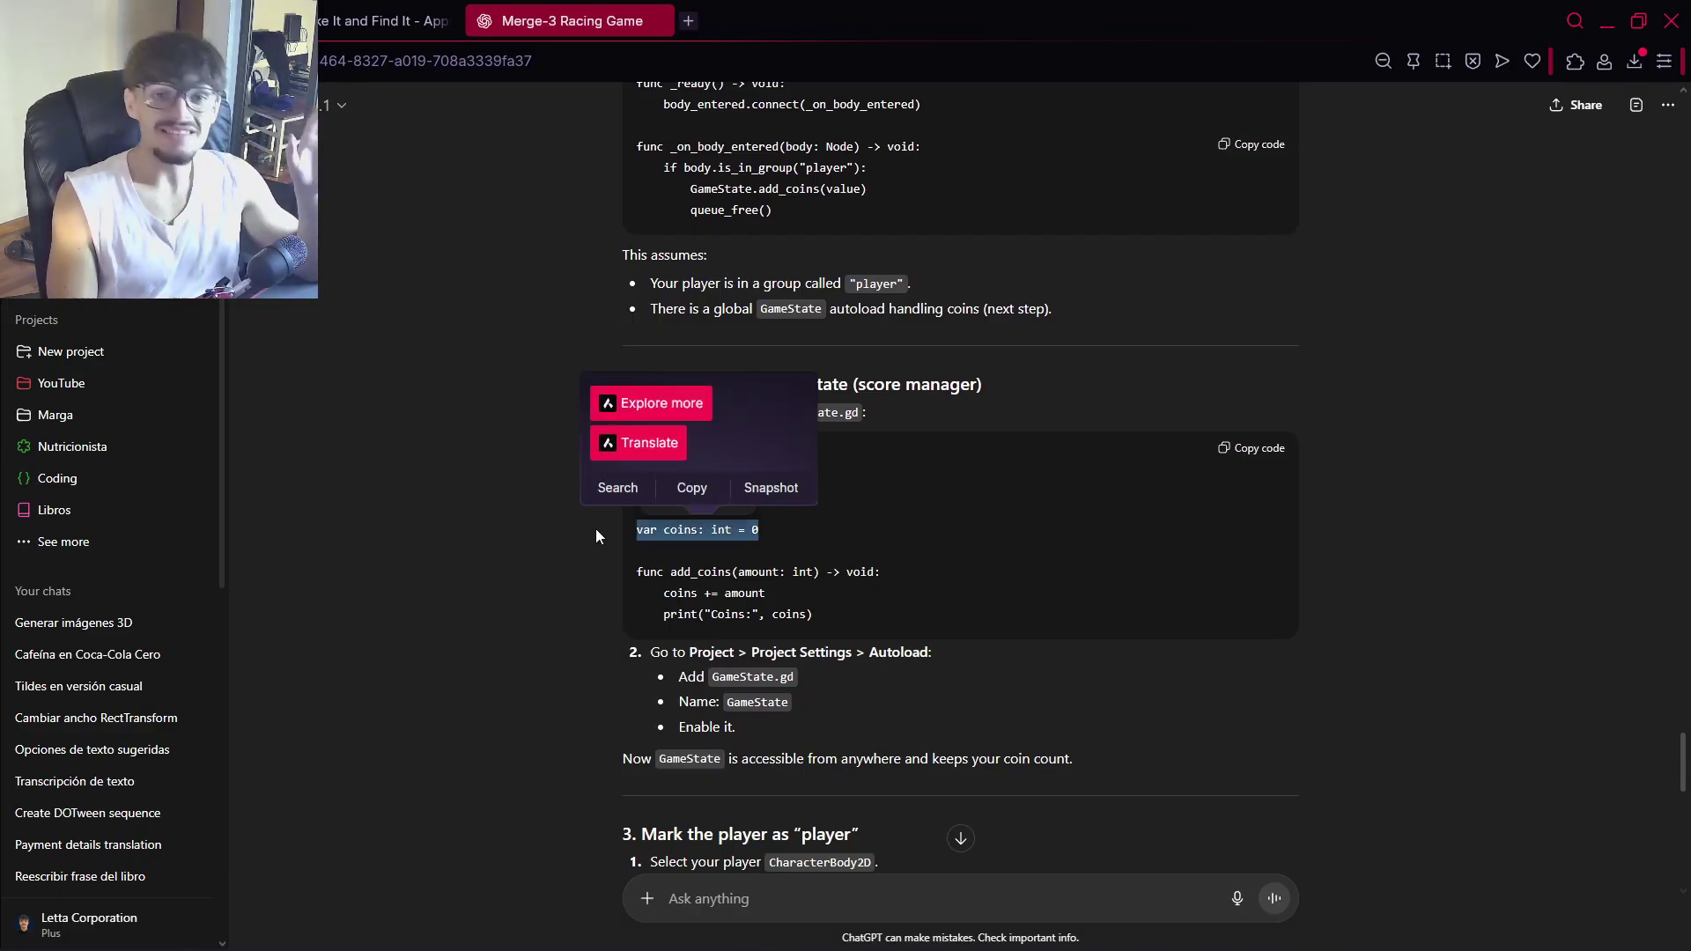
pyautogui.click(595, 528)
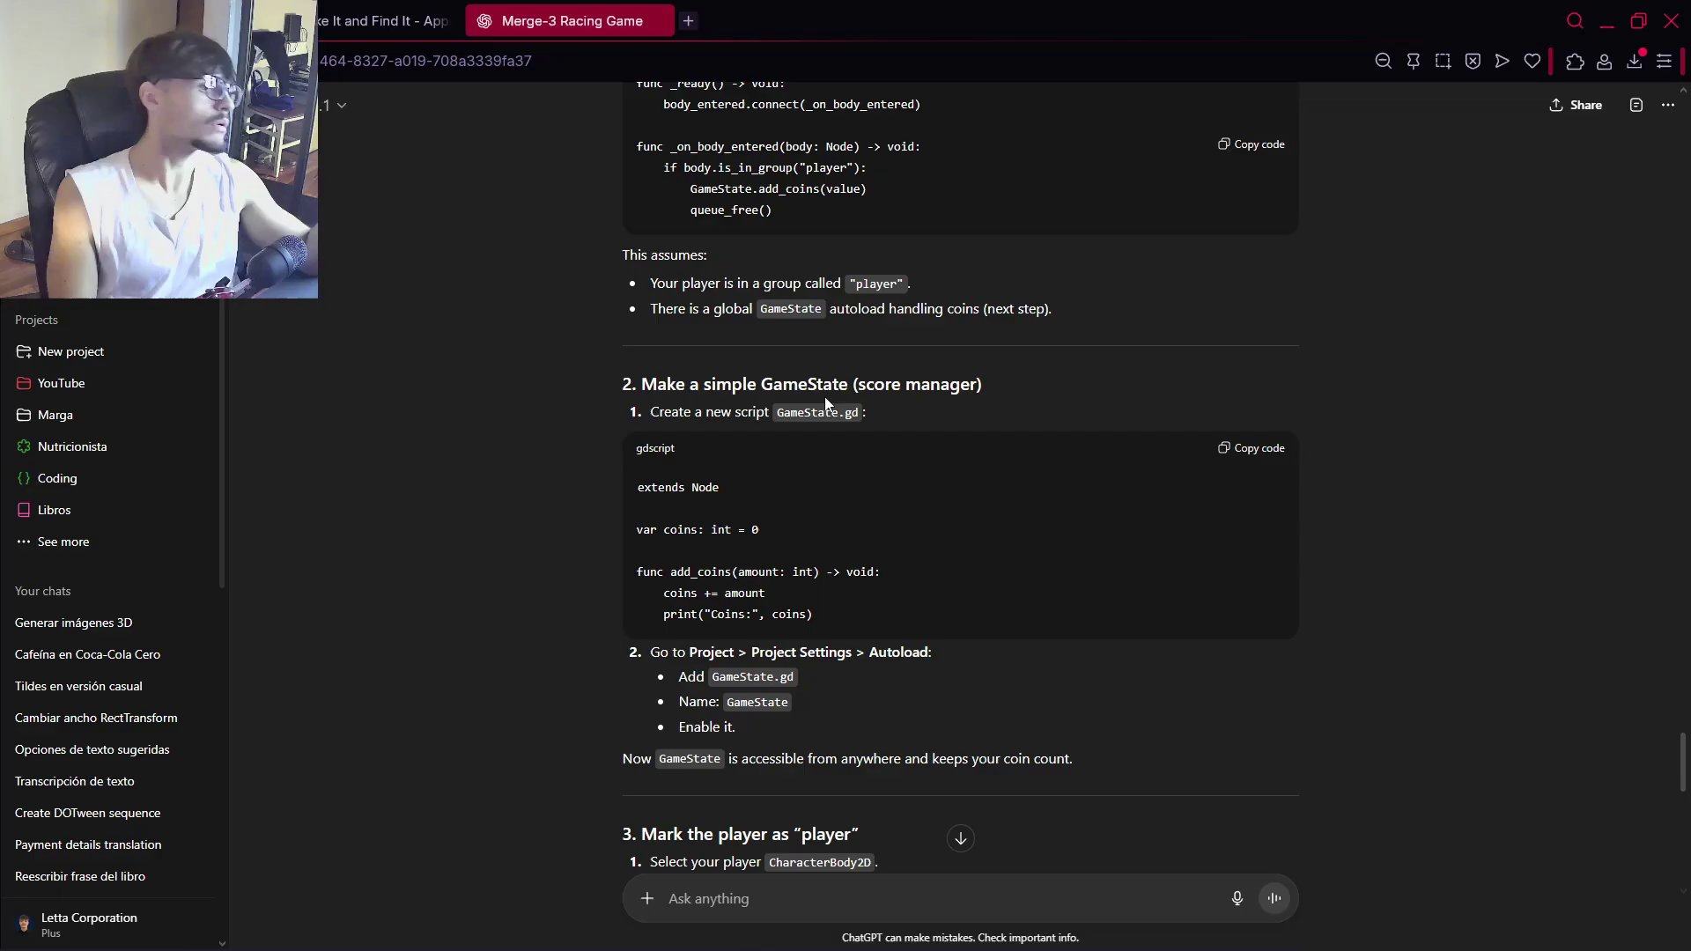
pyautogui.scroll(-3, 801, 403)
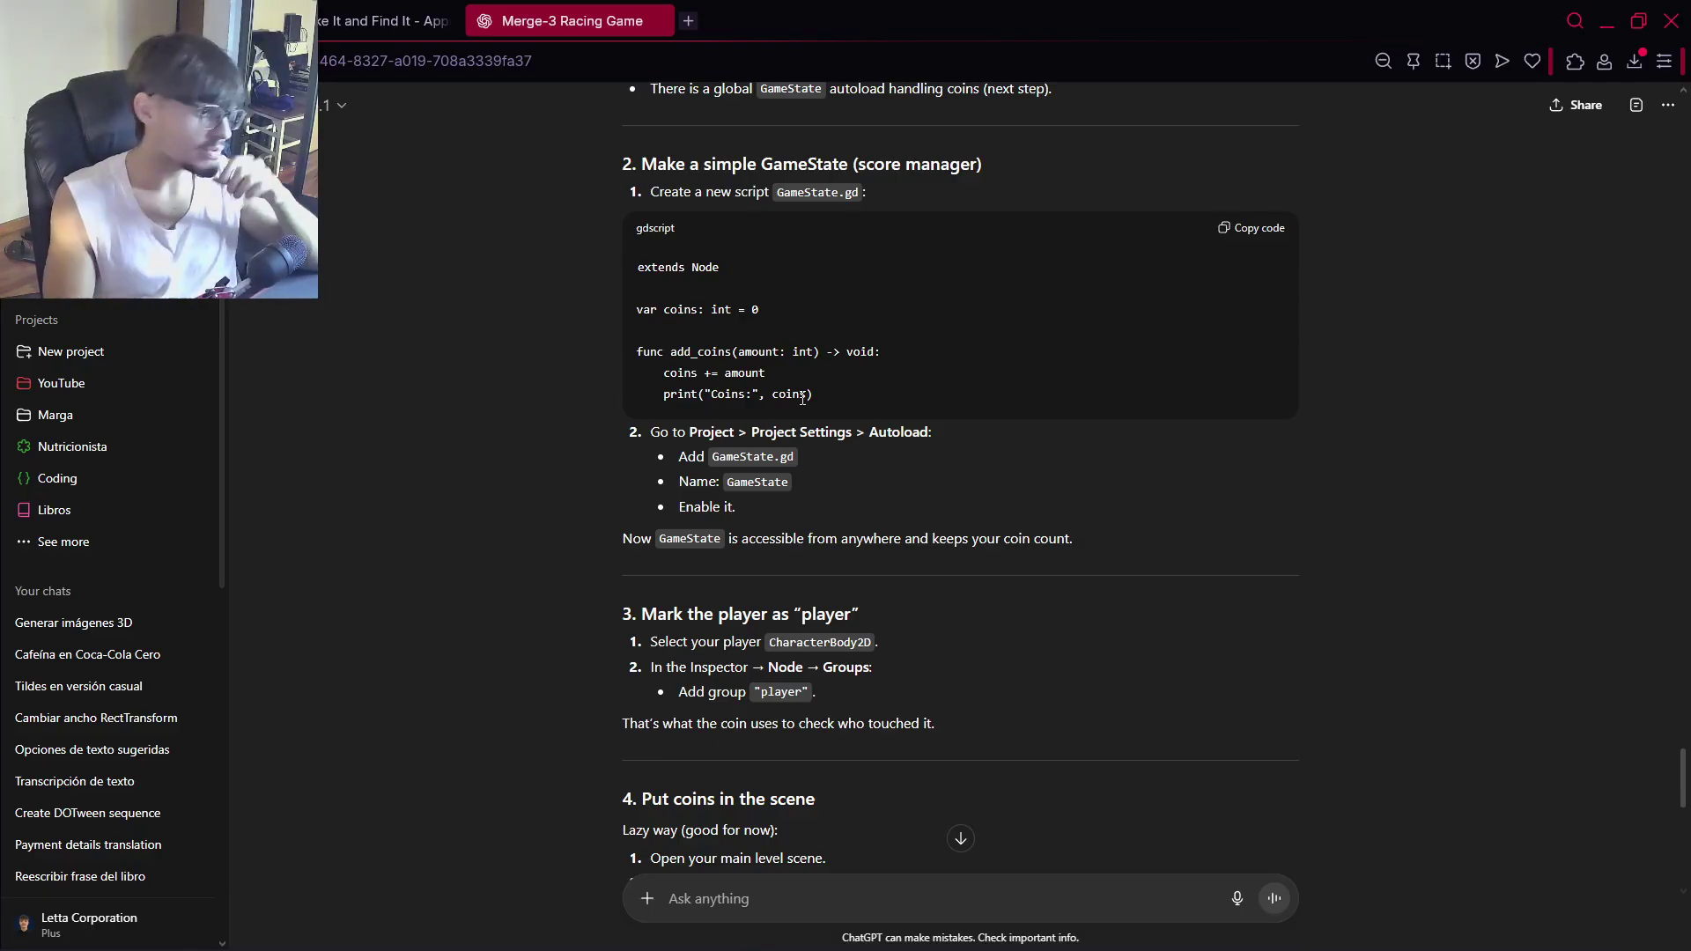
# Scroll down to the optional CoinSpawner script and HUD coin label upgrade, then back up
pyautogui.scroll(-3, 802, 399)
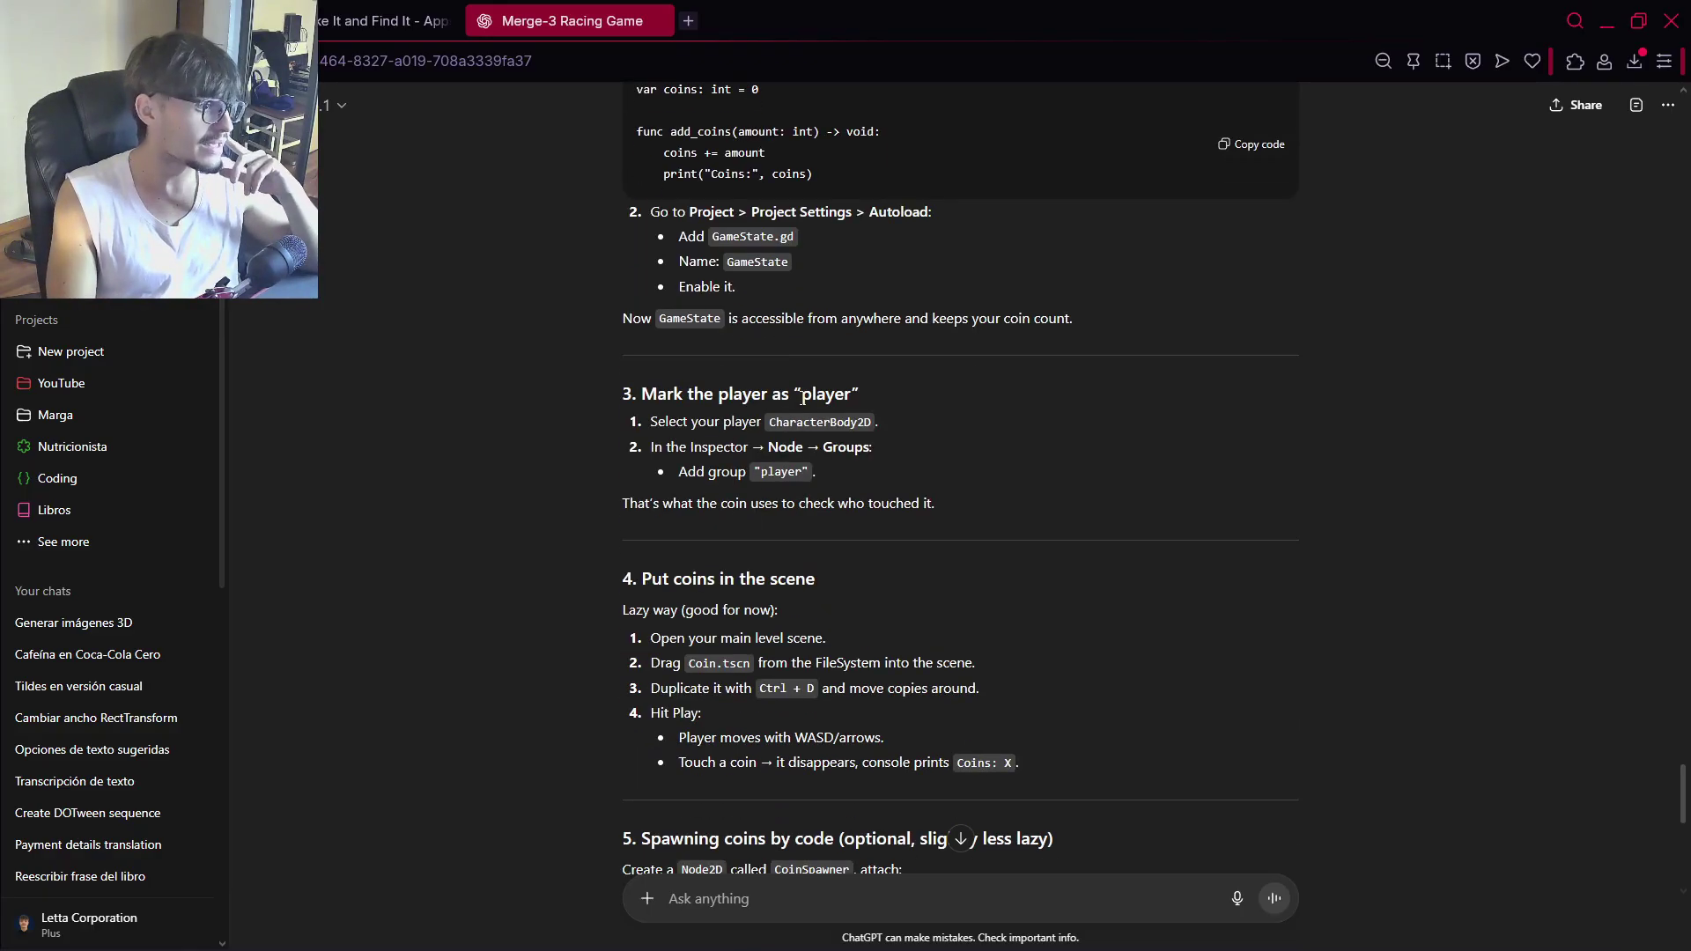
pyautogui.scroll(-3, 801, 399)
pyautogui.scroll(-3, 801, 400)
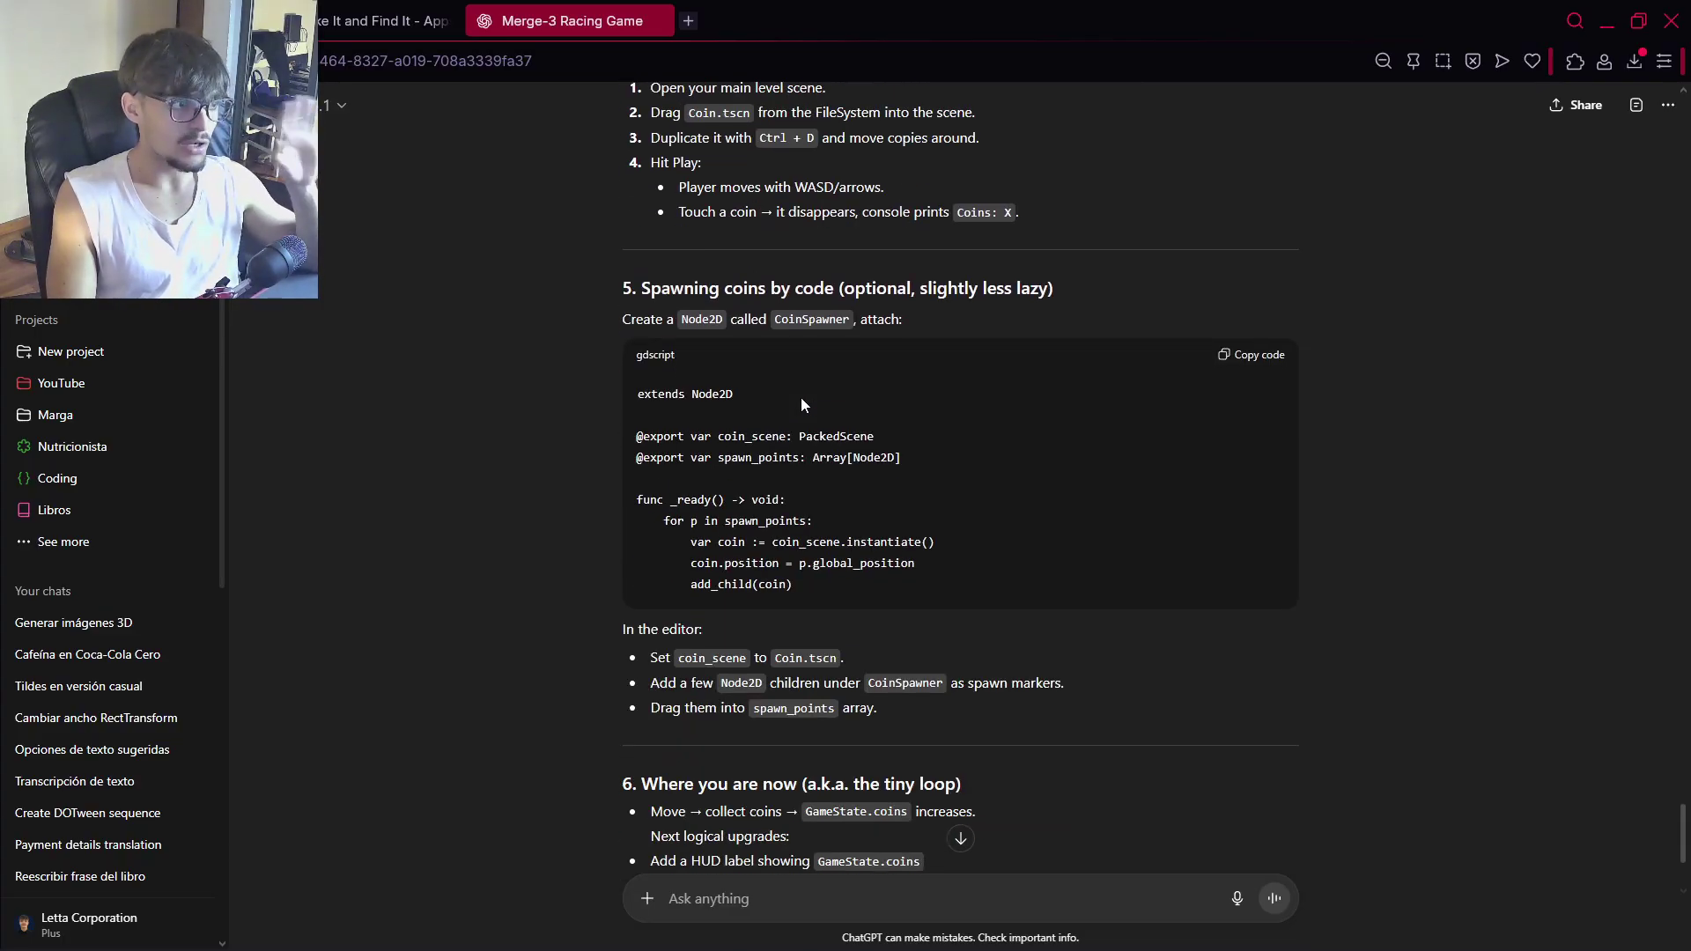
pyautogui.scroll(-3, 768, 388)
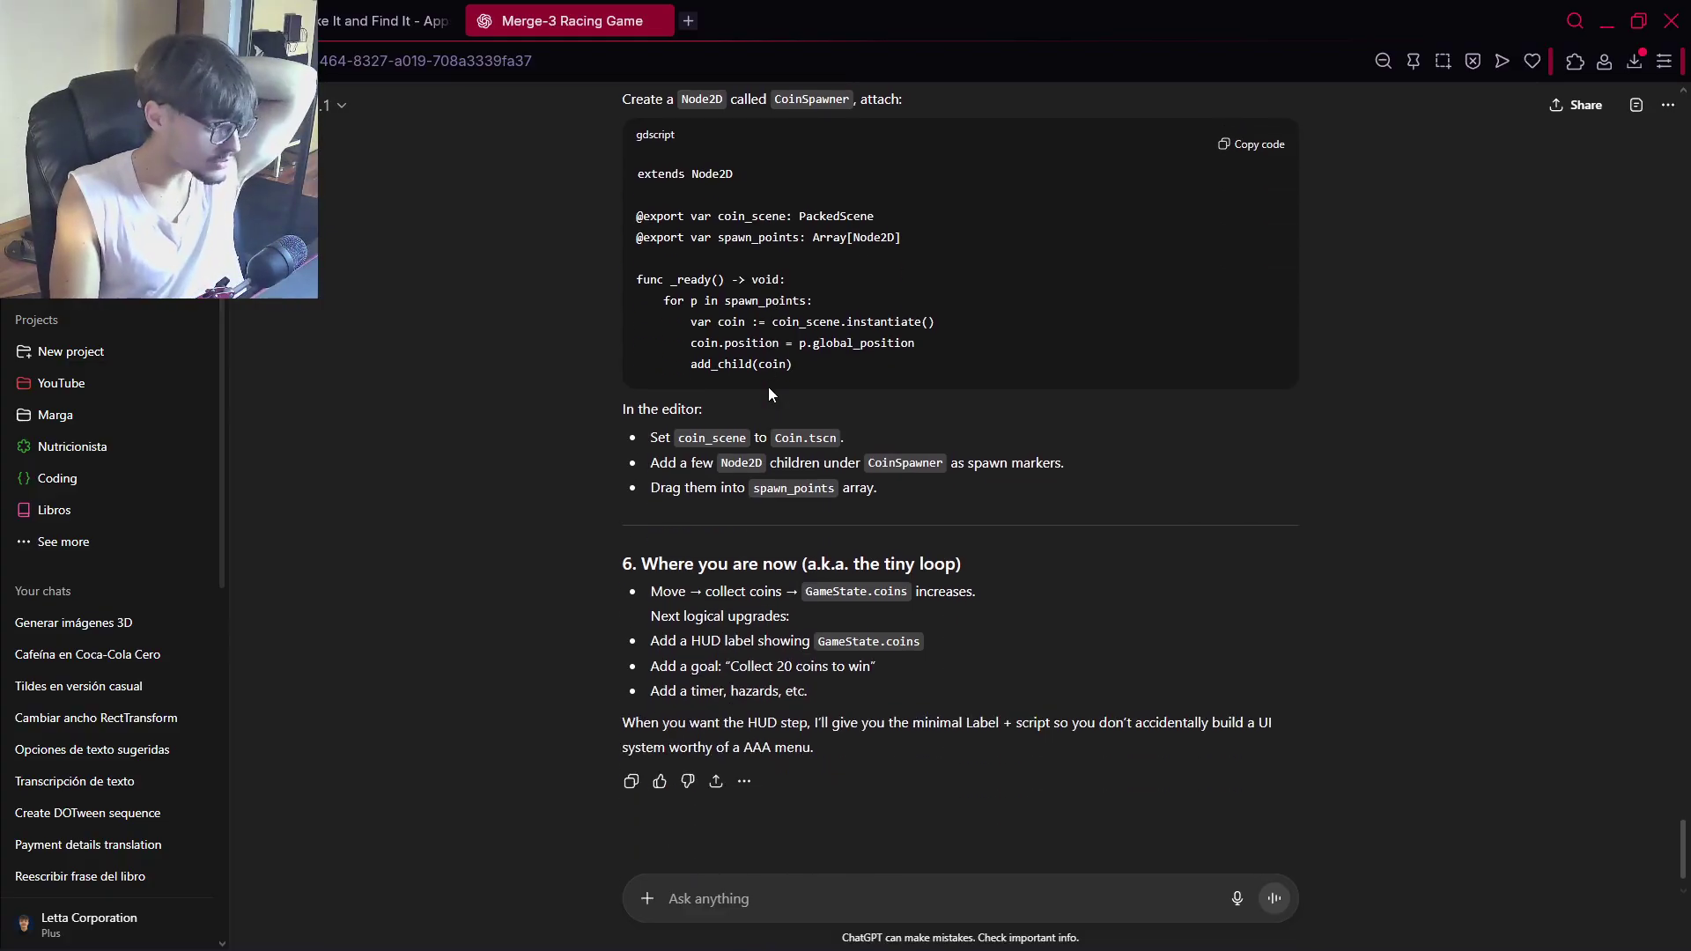
pyautogui.scroll(5, 768, 390)
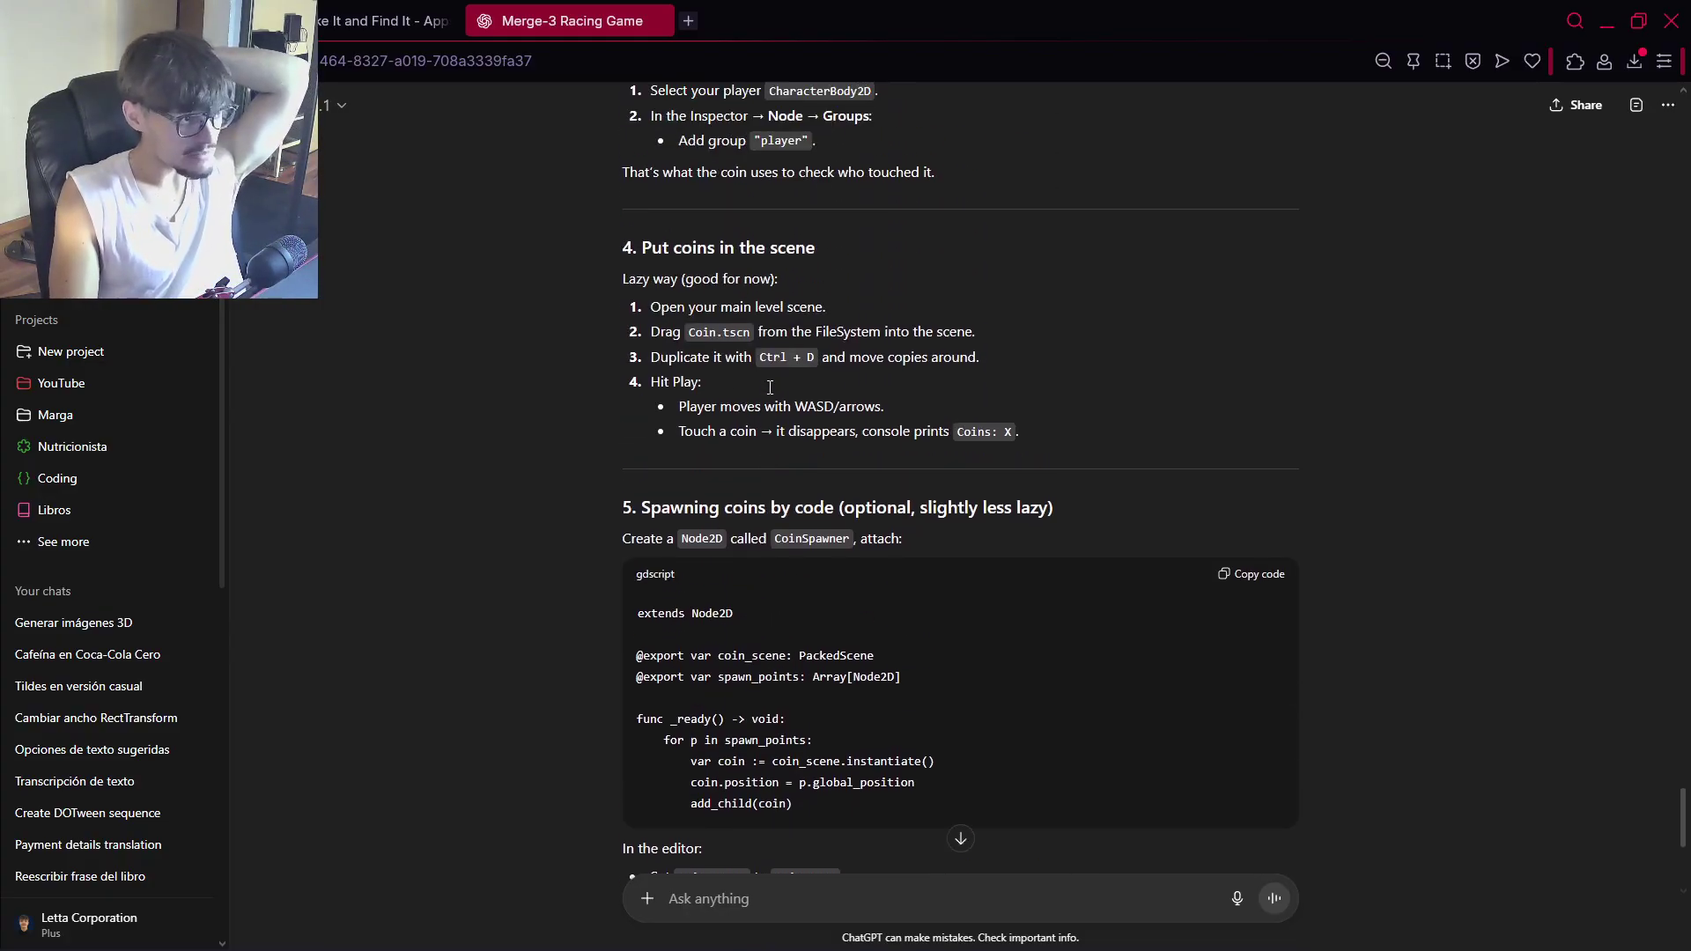
pyautogui.scroll(6, 768, 392)
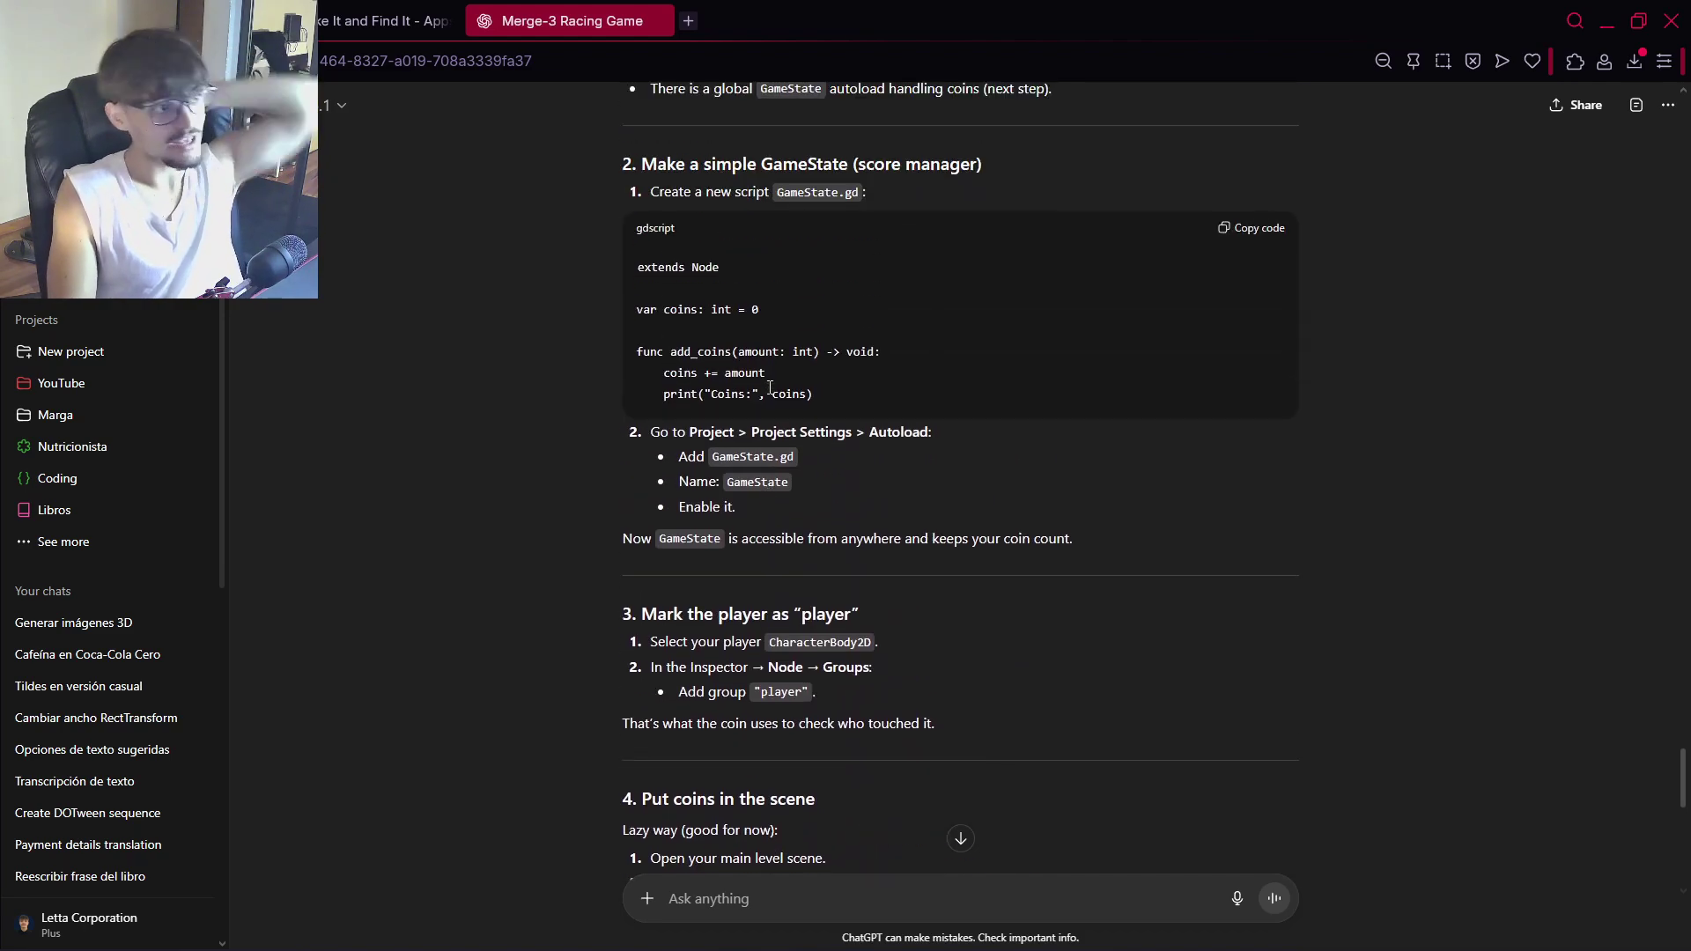
pyautogui.scroll(13, 769, 388)
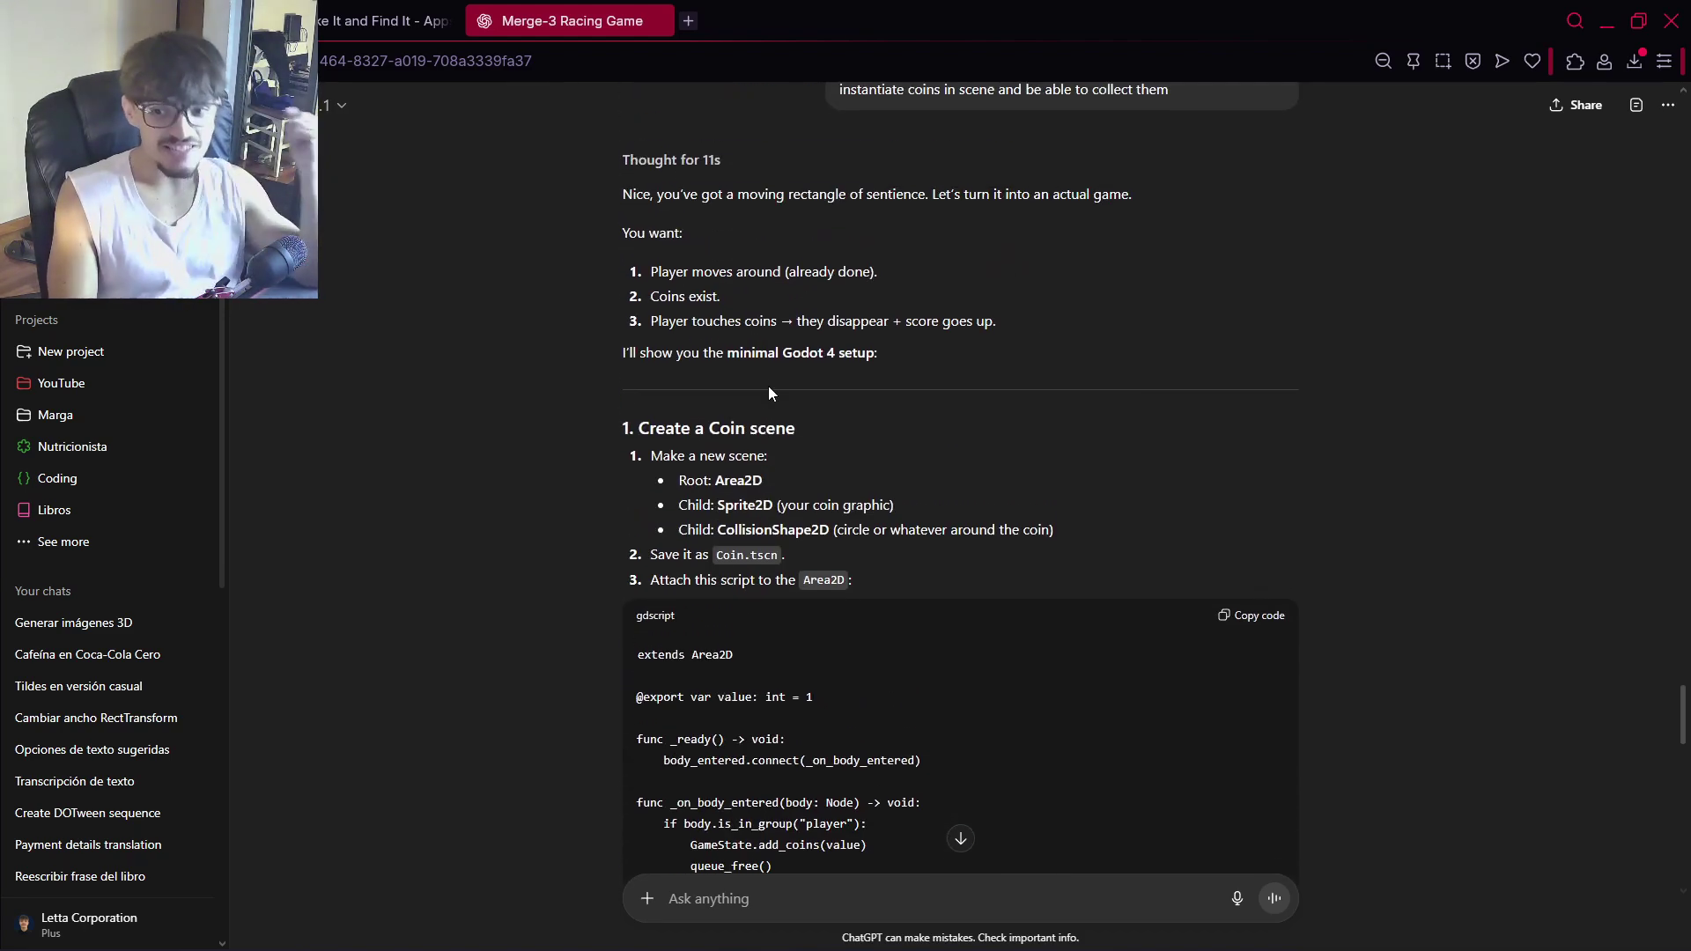
pyautogui.scroll(2, 767, 393)
pyautogui.scroll(-5, 768, 393)
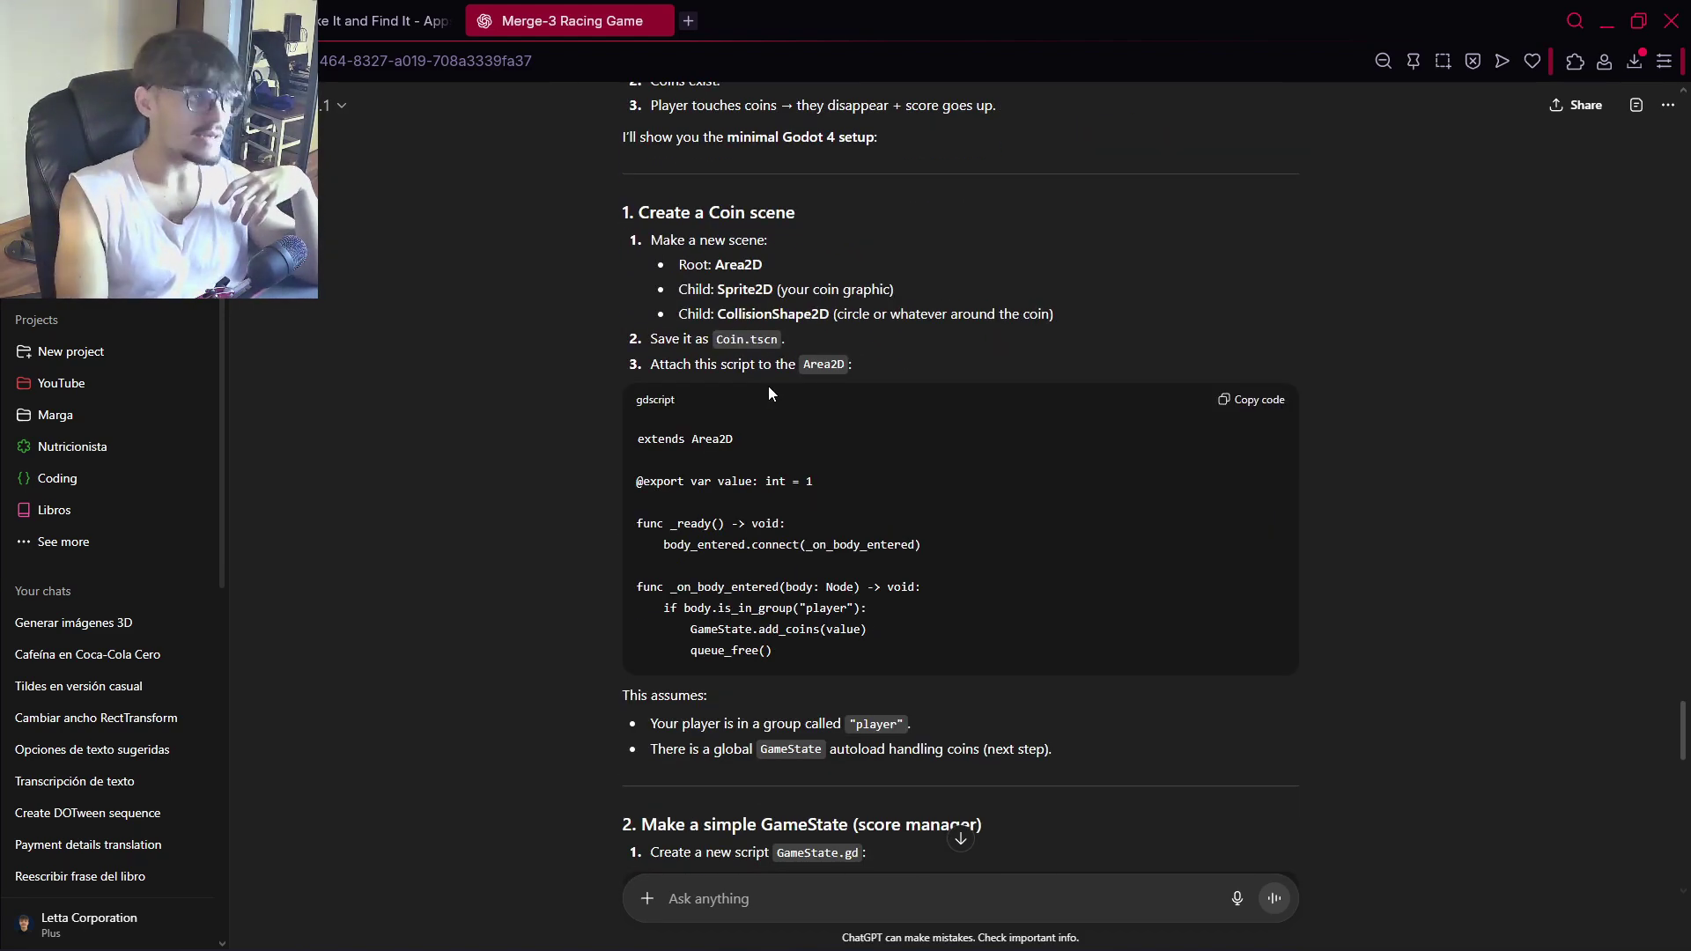
pyautogui.hotkey('alt', 'Tab')
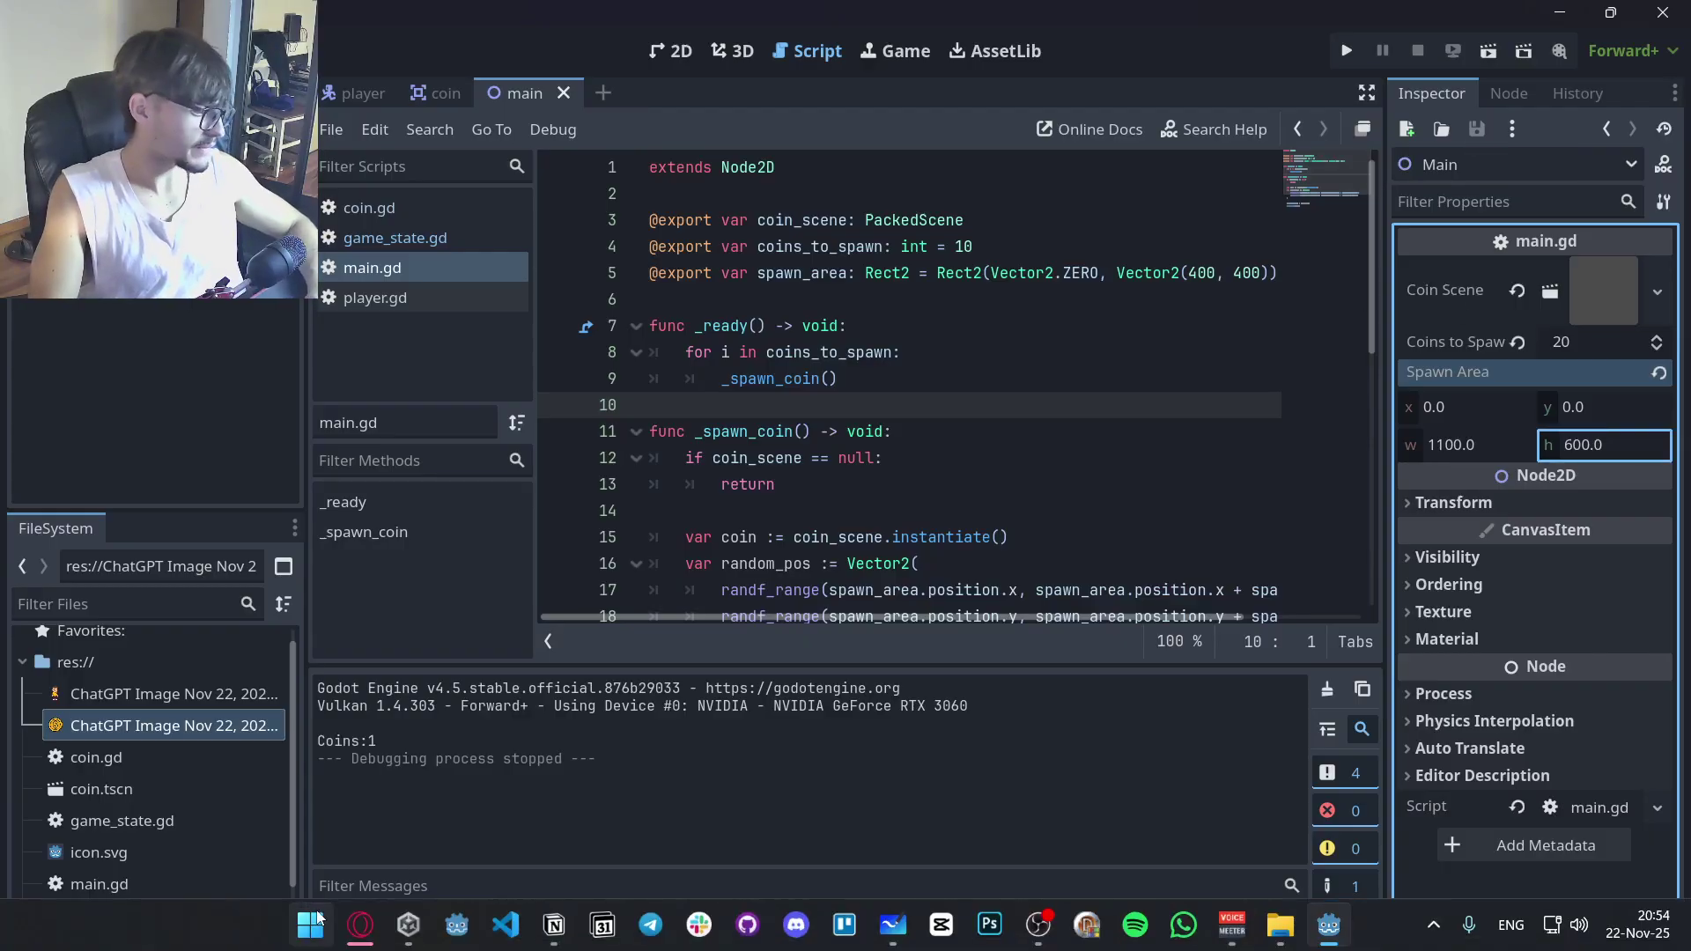
pyautogui.click(360, 924)
pyautogui.scroll(2, 841, 590)
pyautogui.scroll(-10, 860, 547)
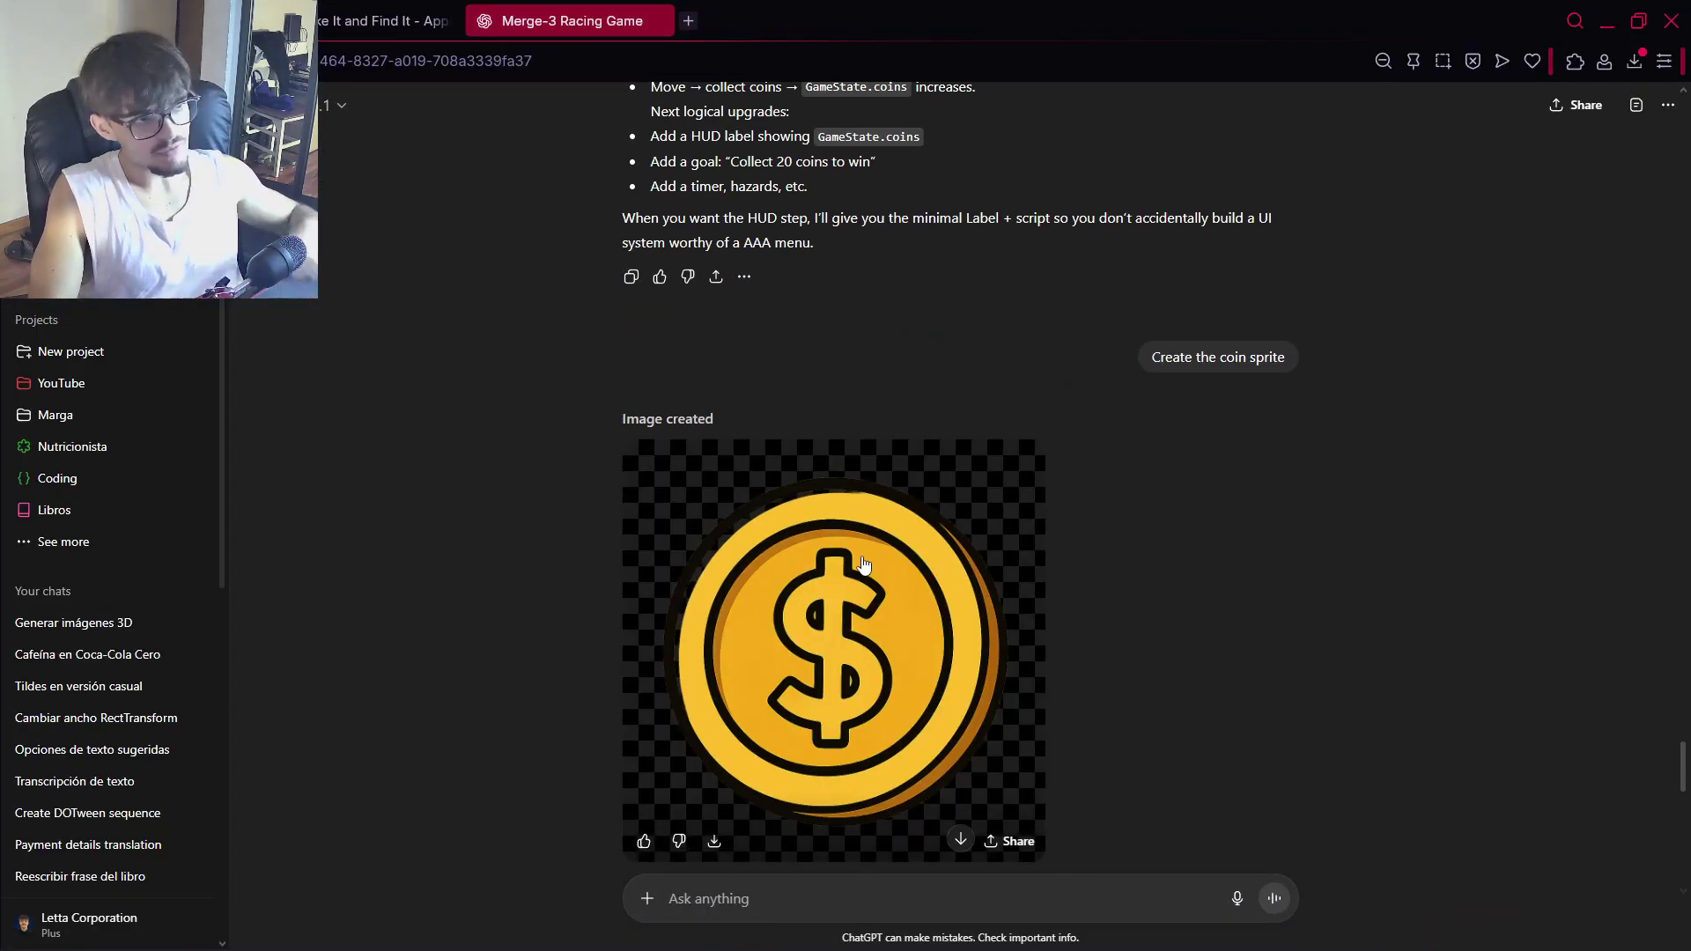
pyautogui.scroll(-2, 863, 564)
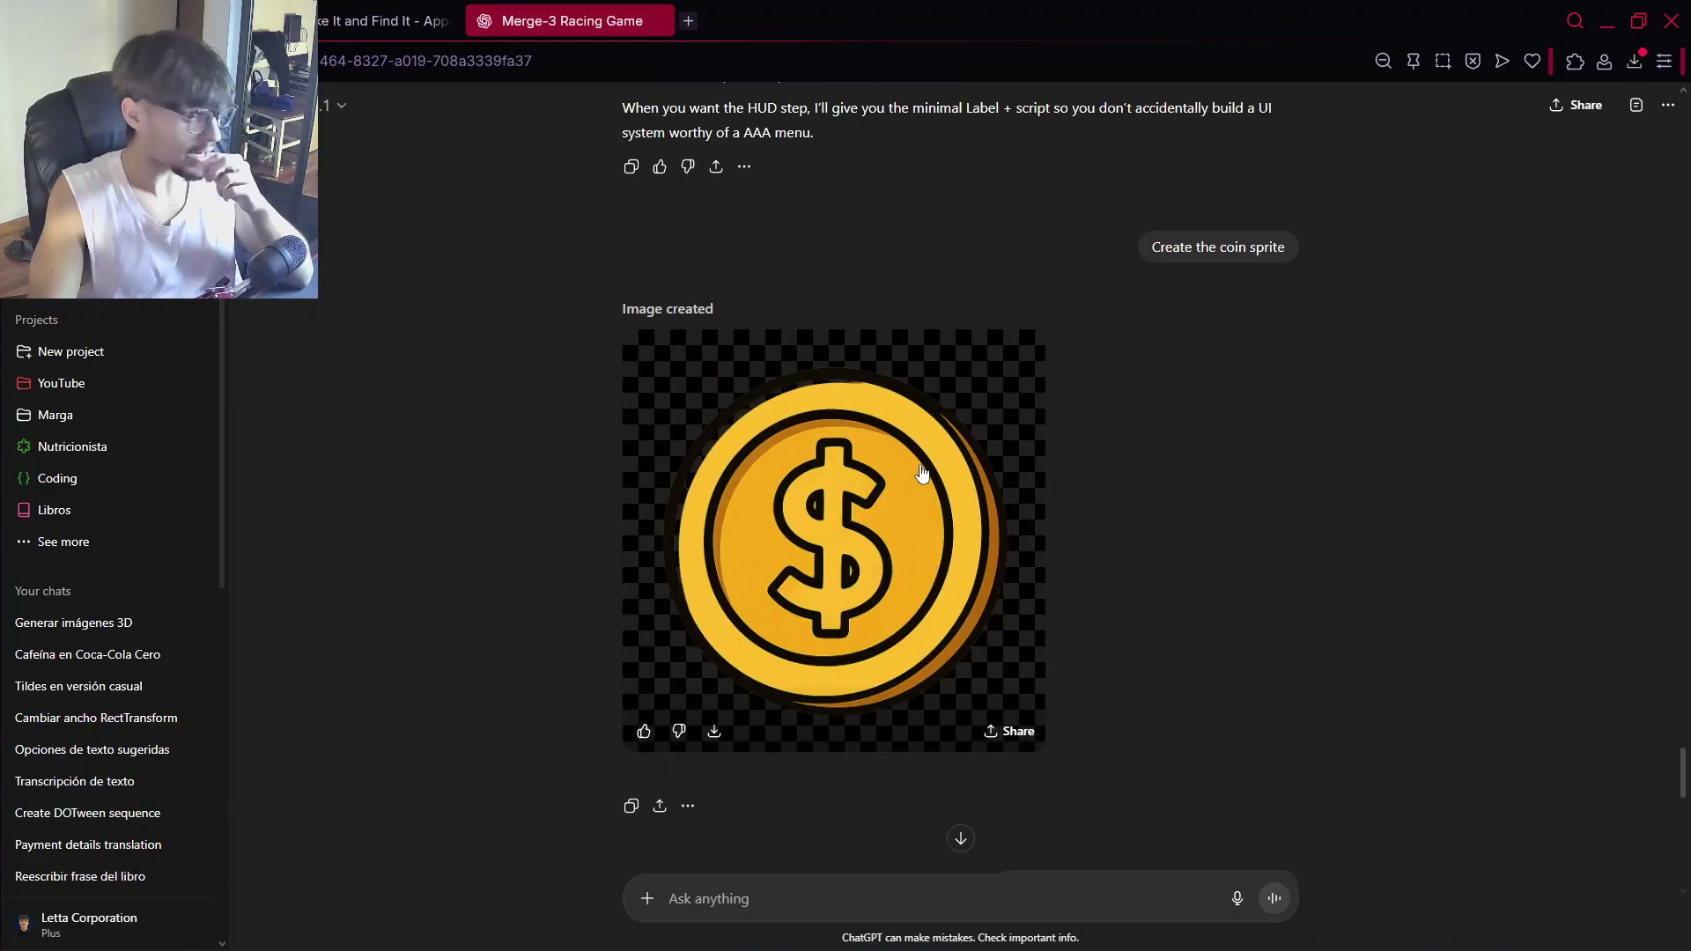
pyautogui.scroll(-3, 891, 452)
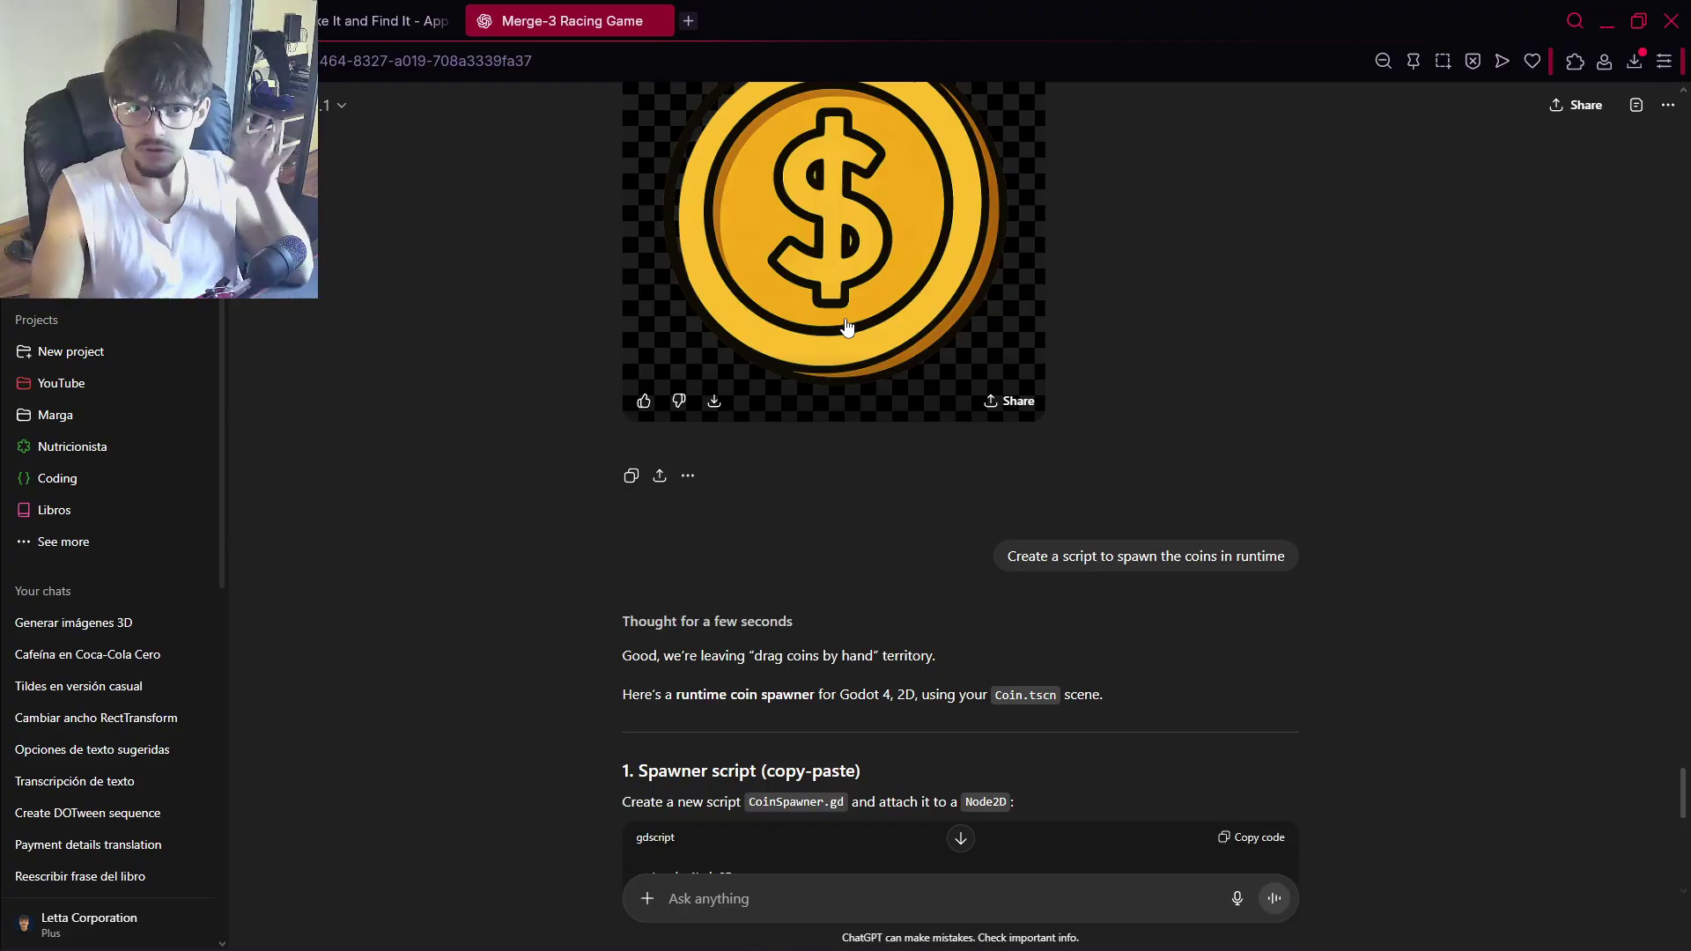
pyautogui.scroll(-3, 819, 330)
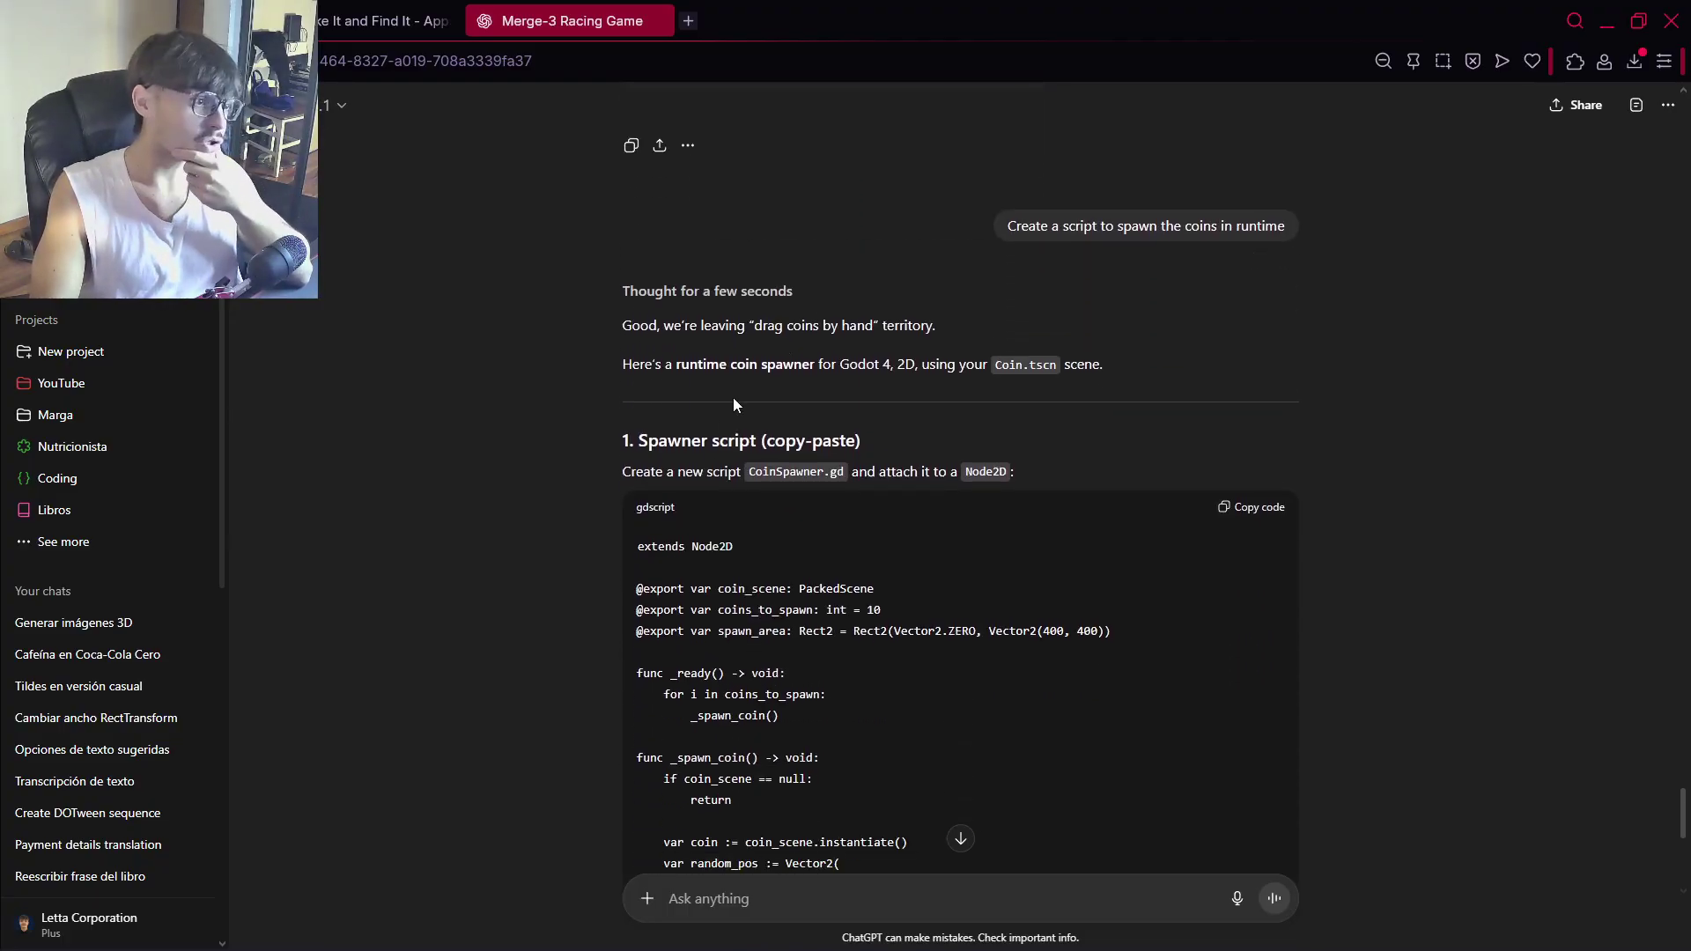
pyautogui.moveTo(643, 443); pyautogui.dragTo(1099, 431)
pyautogui.scroll(12, 1018, 458)
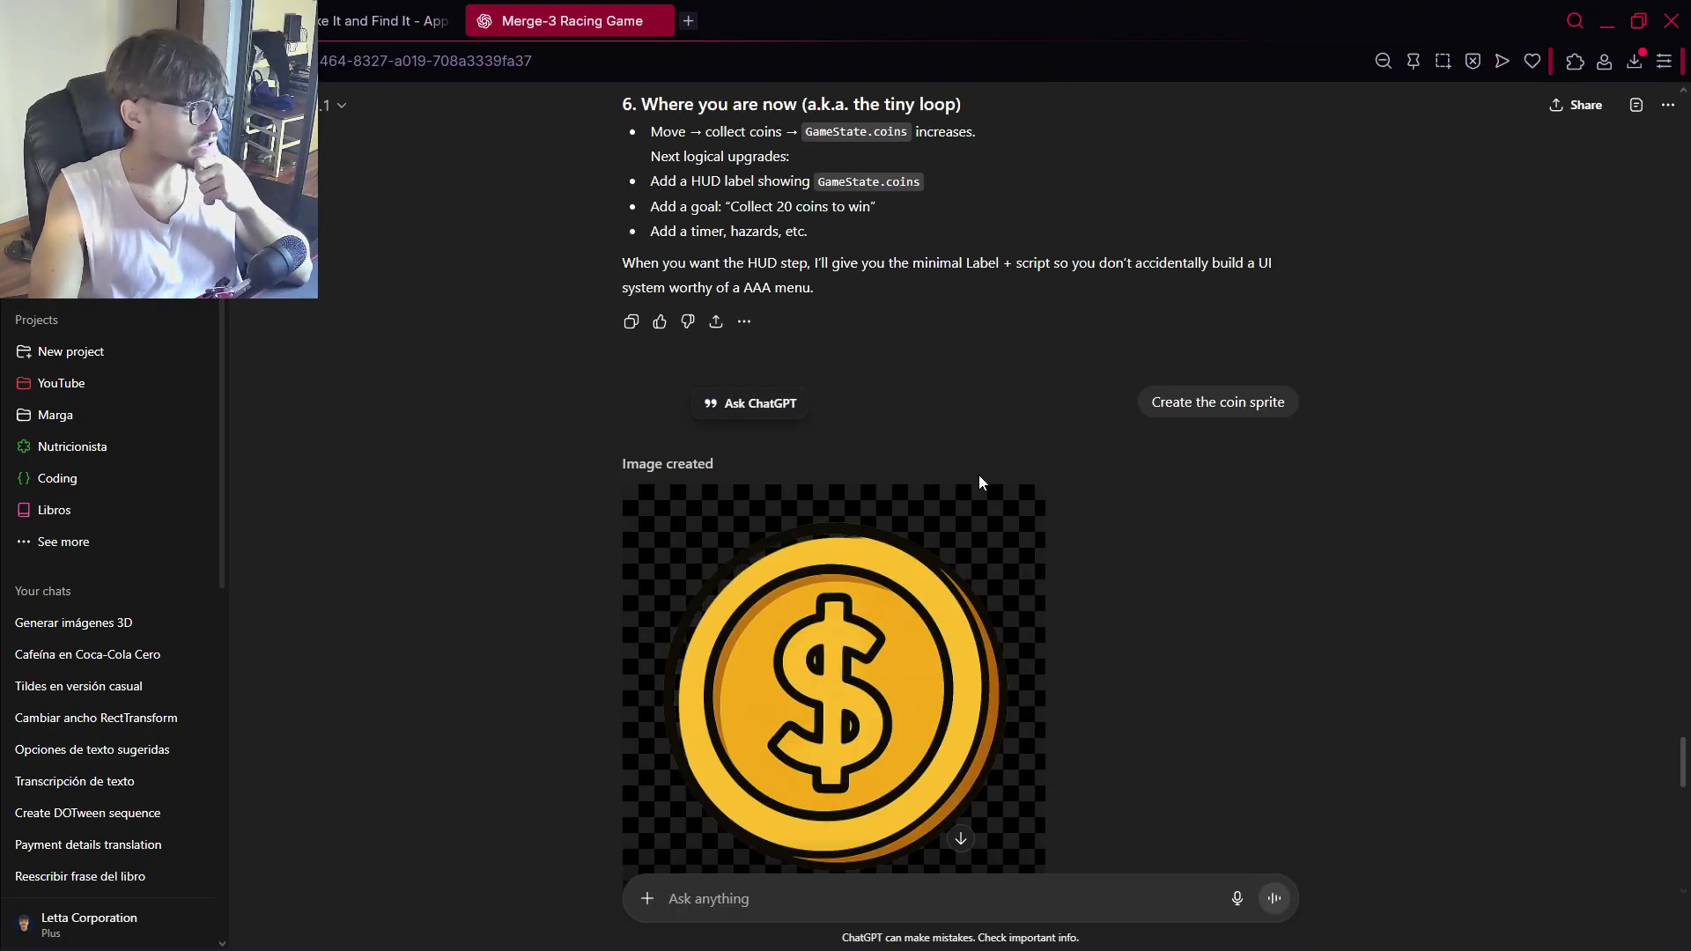
pyautogui.scroll(2, 729, 493)
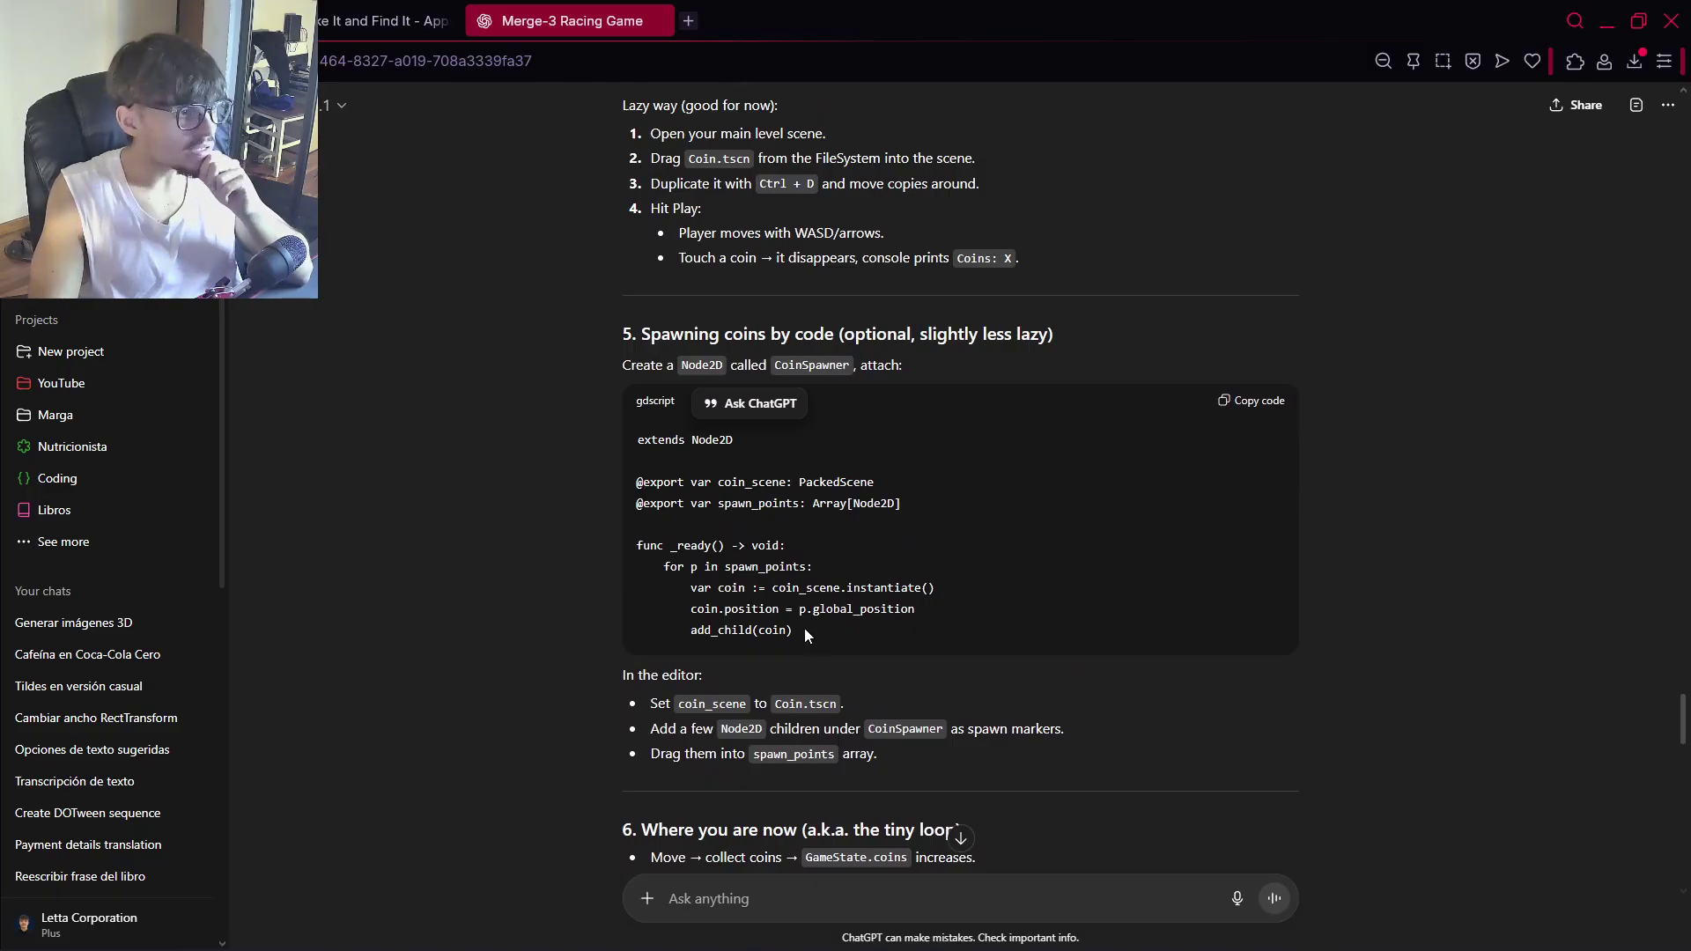
pyautogui.moveTo(804, 627); pyautogui.dragTo(615, 462)
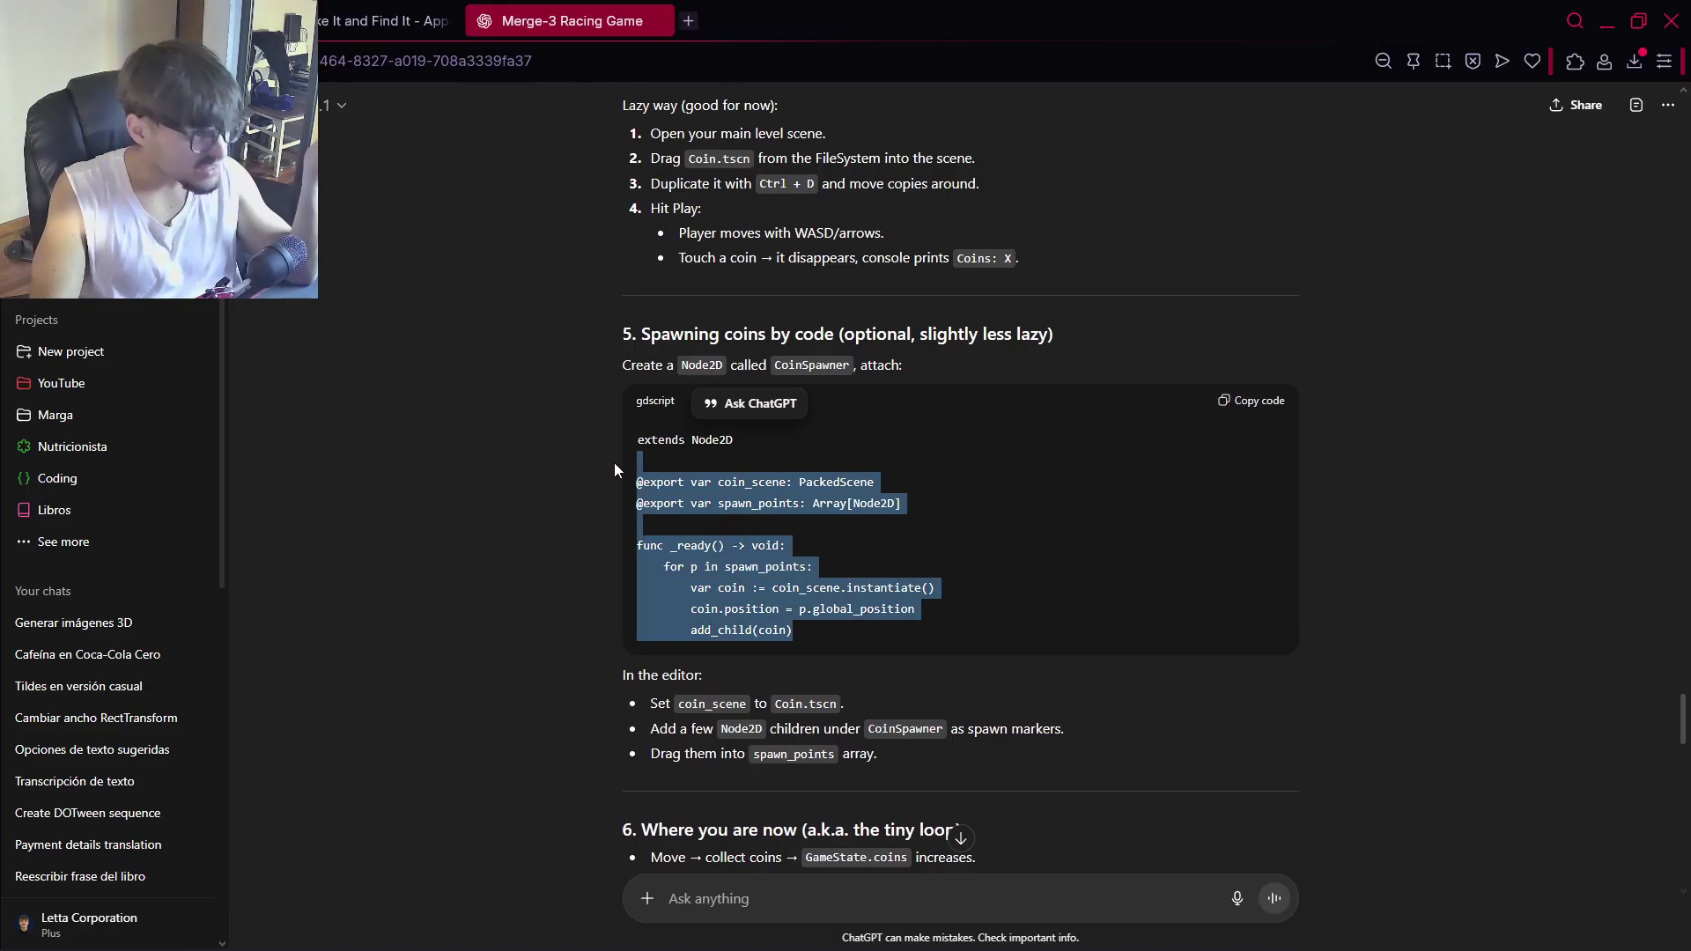
pyautogui.click(660, 505)
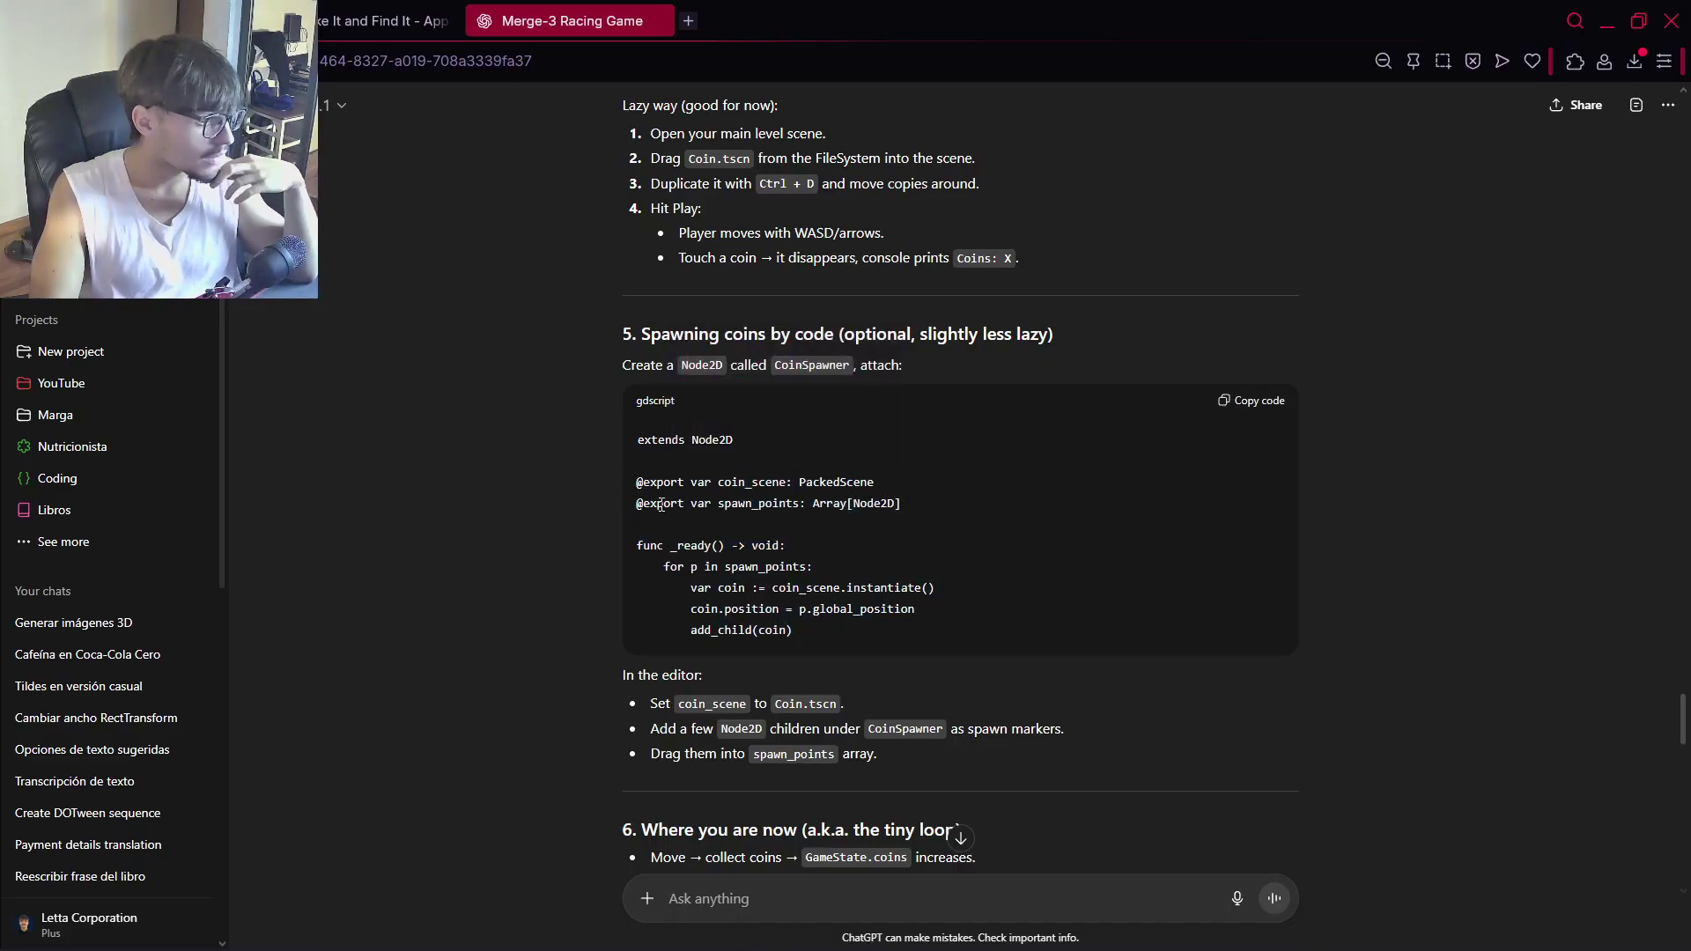
pyautogui.moveTo(692, 524); pyautogui.dragTo(620, 504)
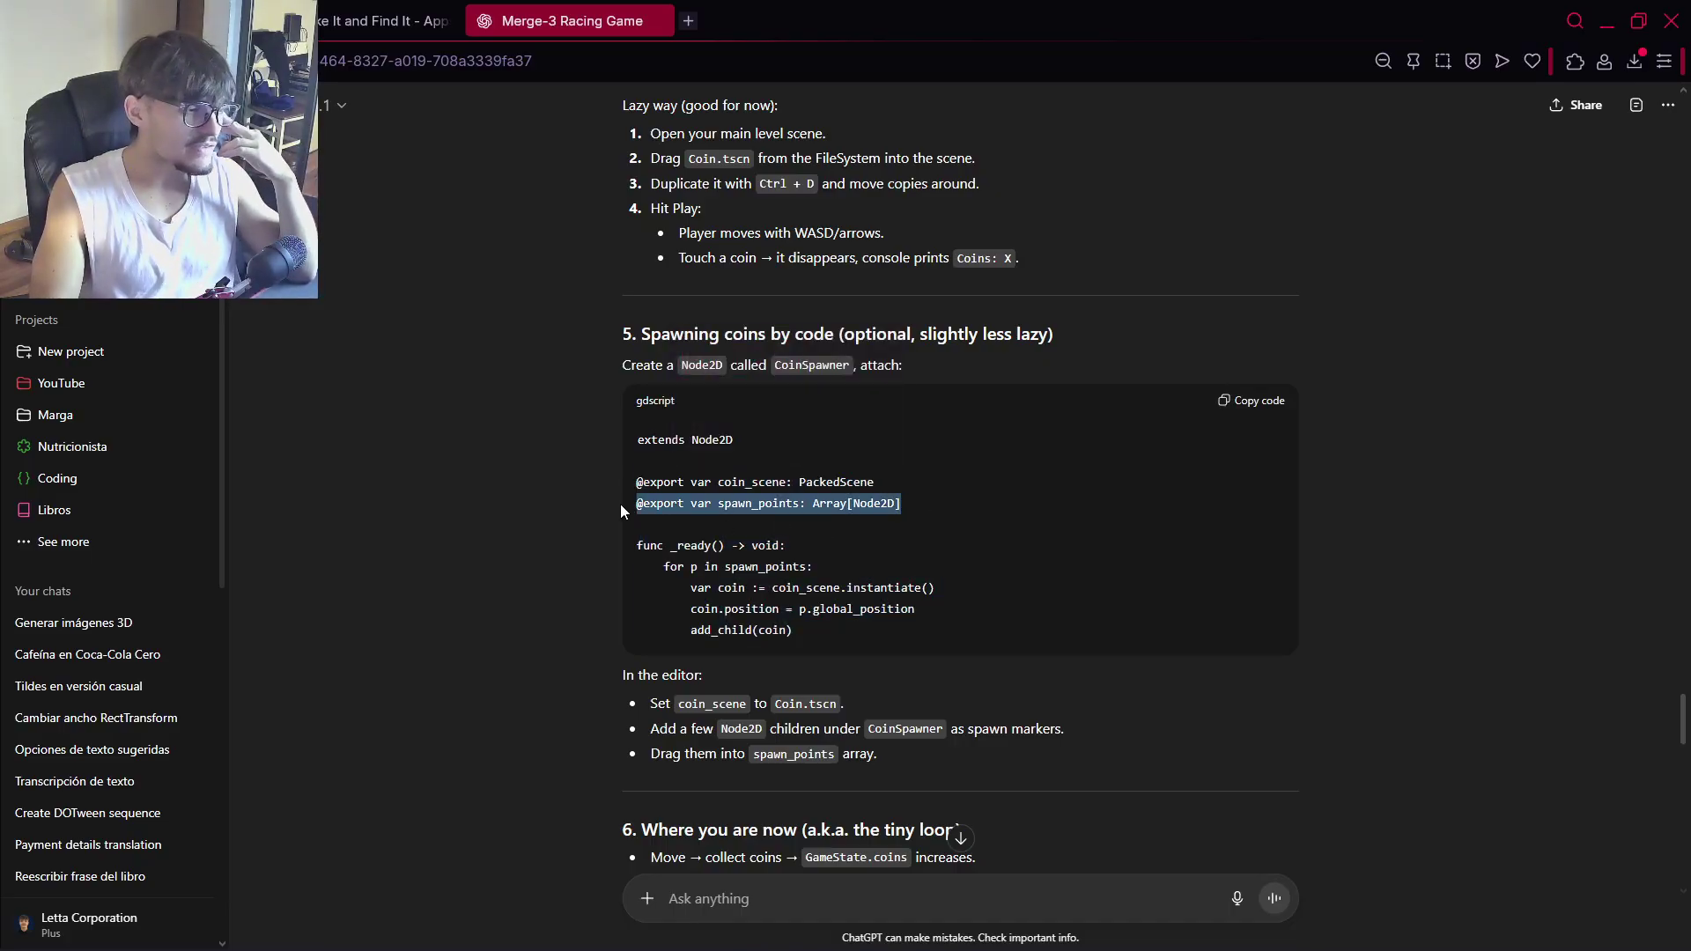
pyautogui.moveTo(832, 627); pyautogui.dragTo(720, 597)
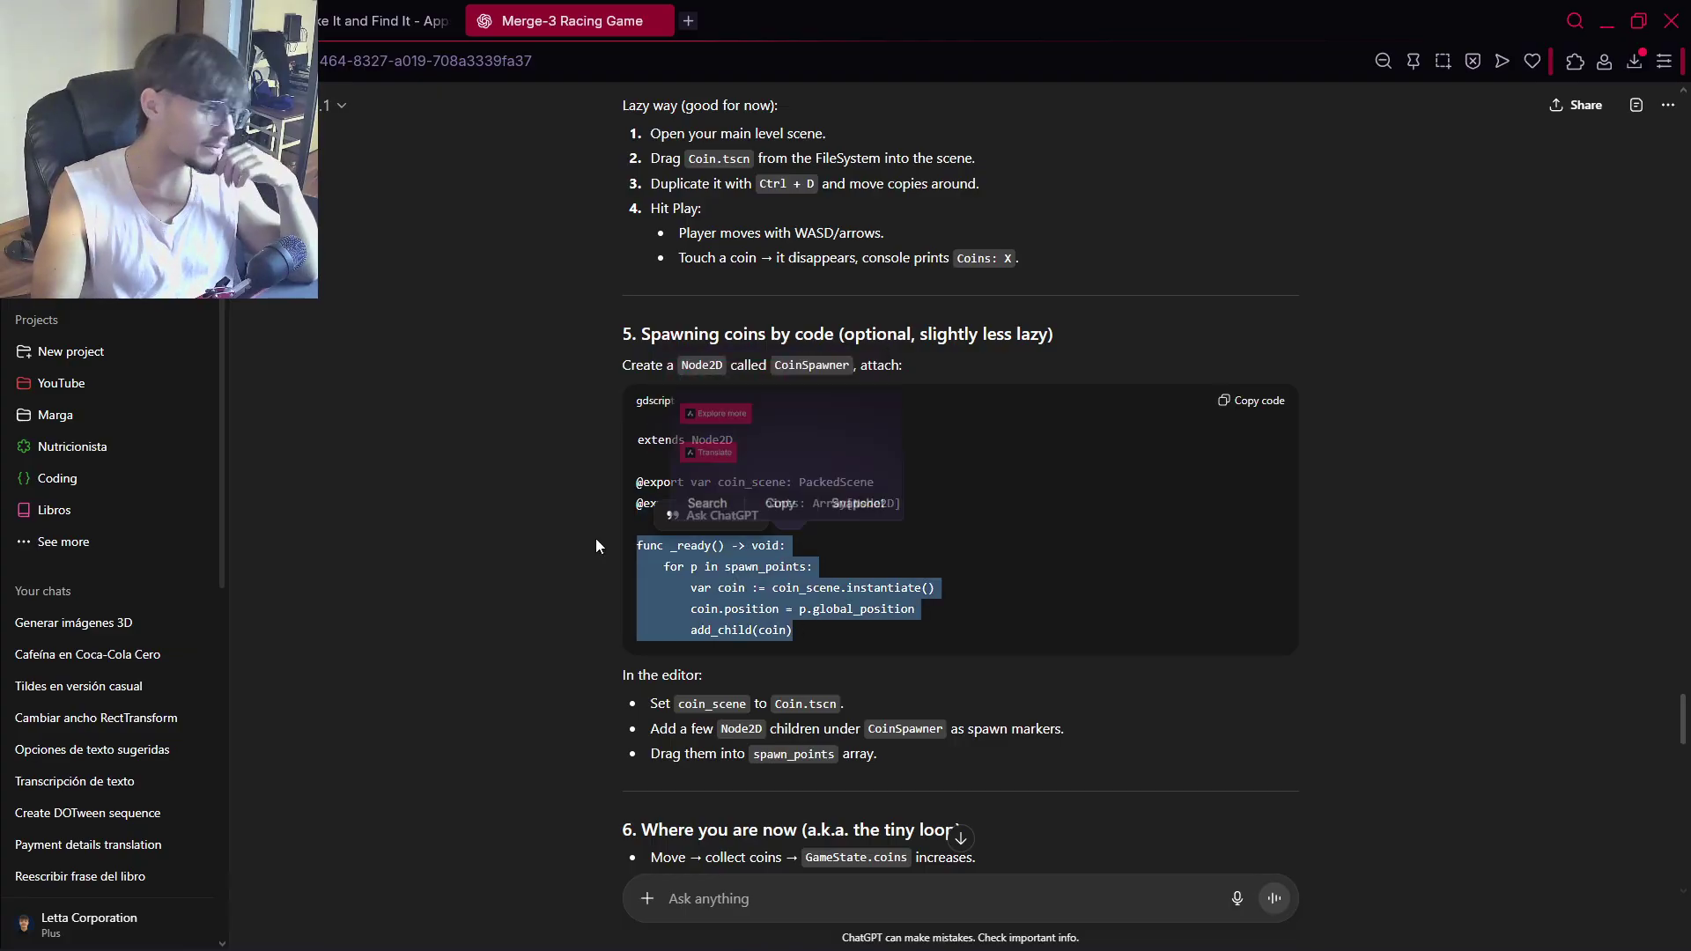
pyautogui.scroll(-10, 609, 603)
pyautogui.scroll(15, 610, 605)
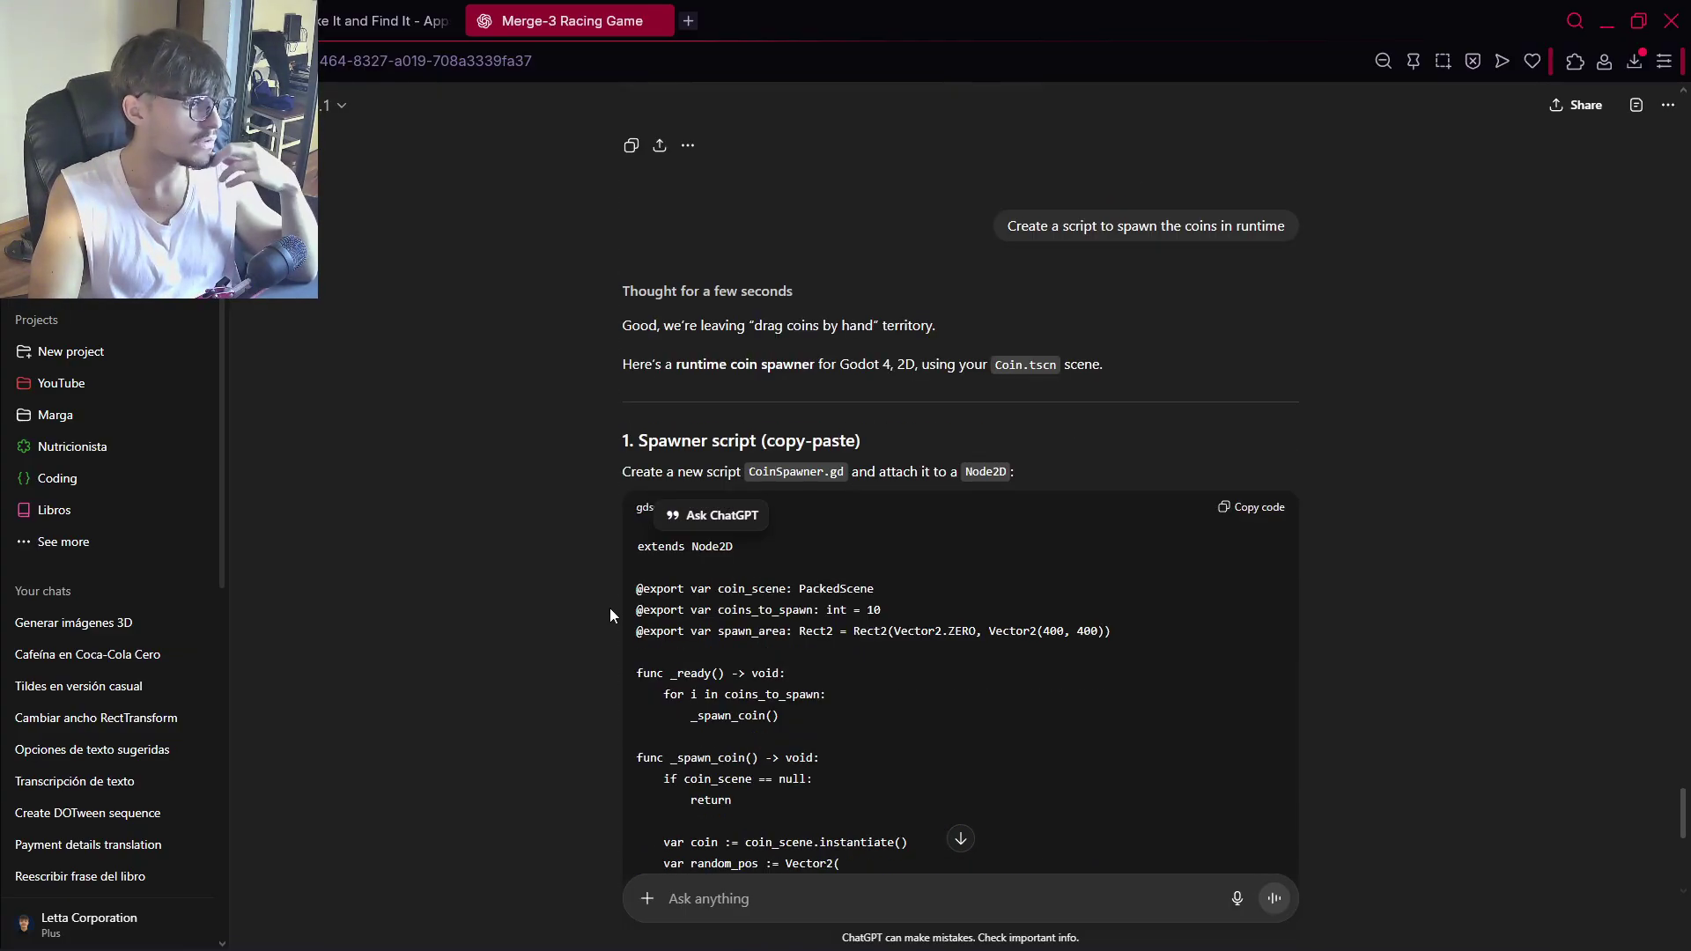
pyautogui.scroll(-3, 611, 617)
pyautogui.scroll(1, 792, 626)
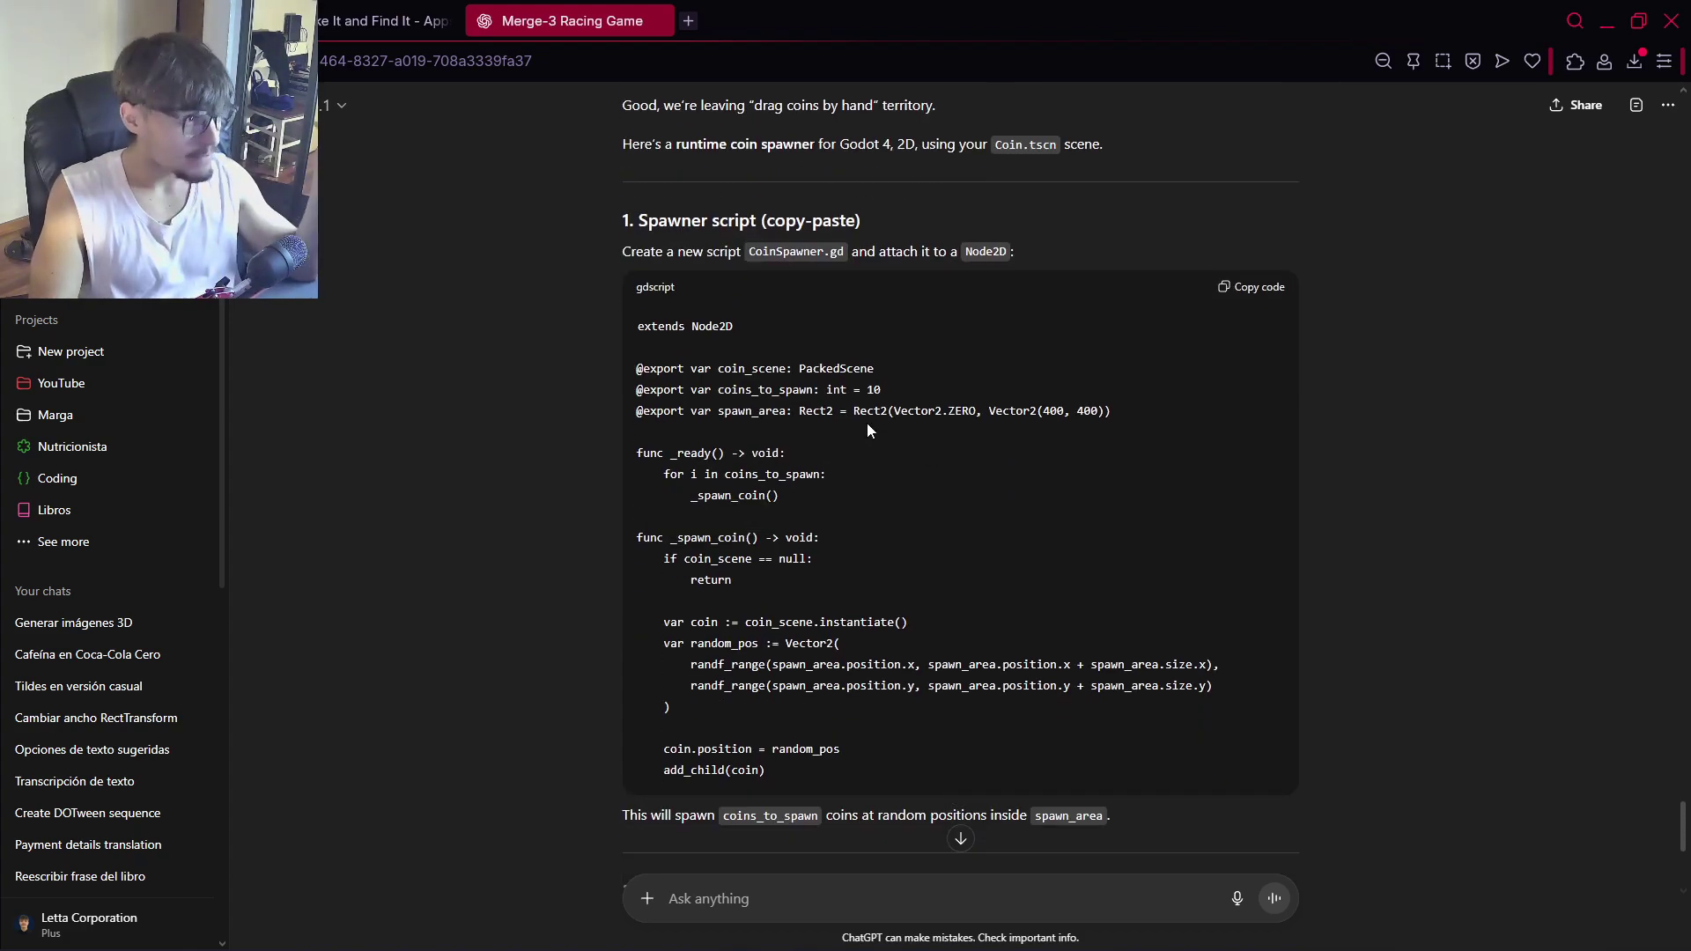
# Check the main scene's coin spawn area in the 2D view, then return to main.gd
pyautogui.click(1328, 942)
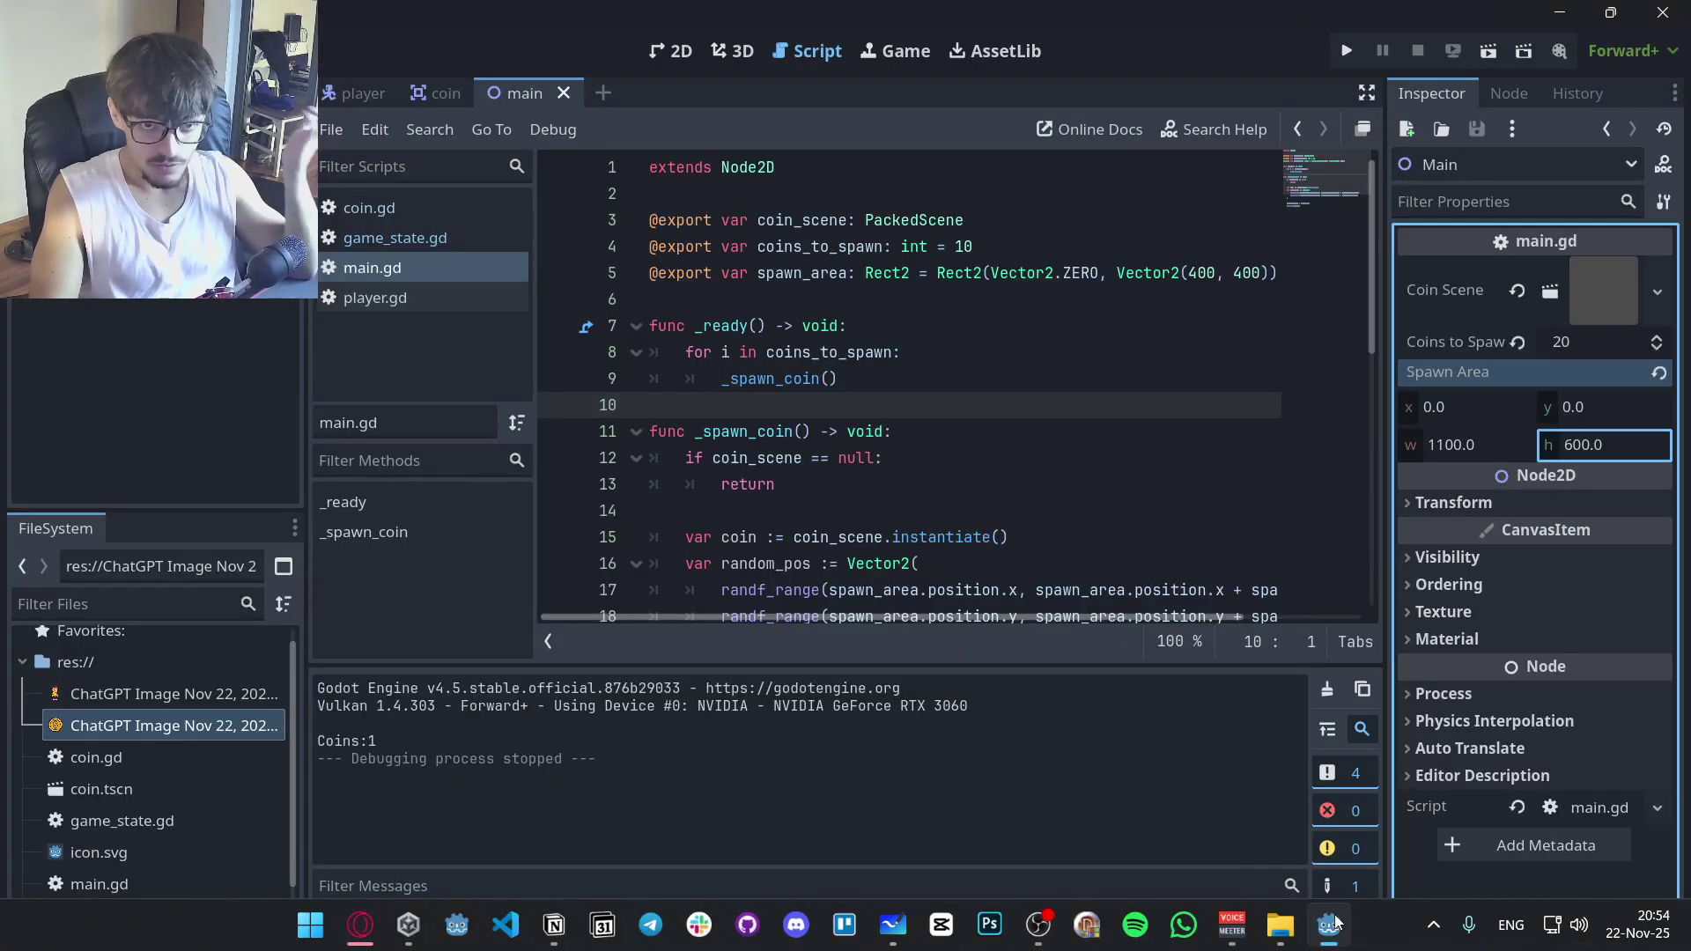
pyautogui.click(905, 431)
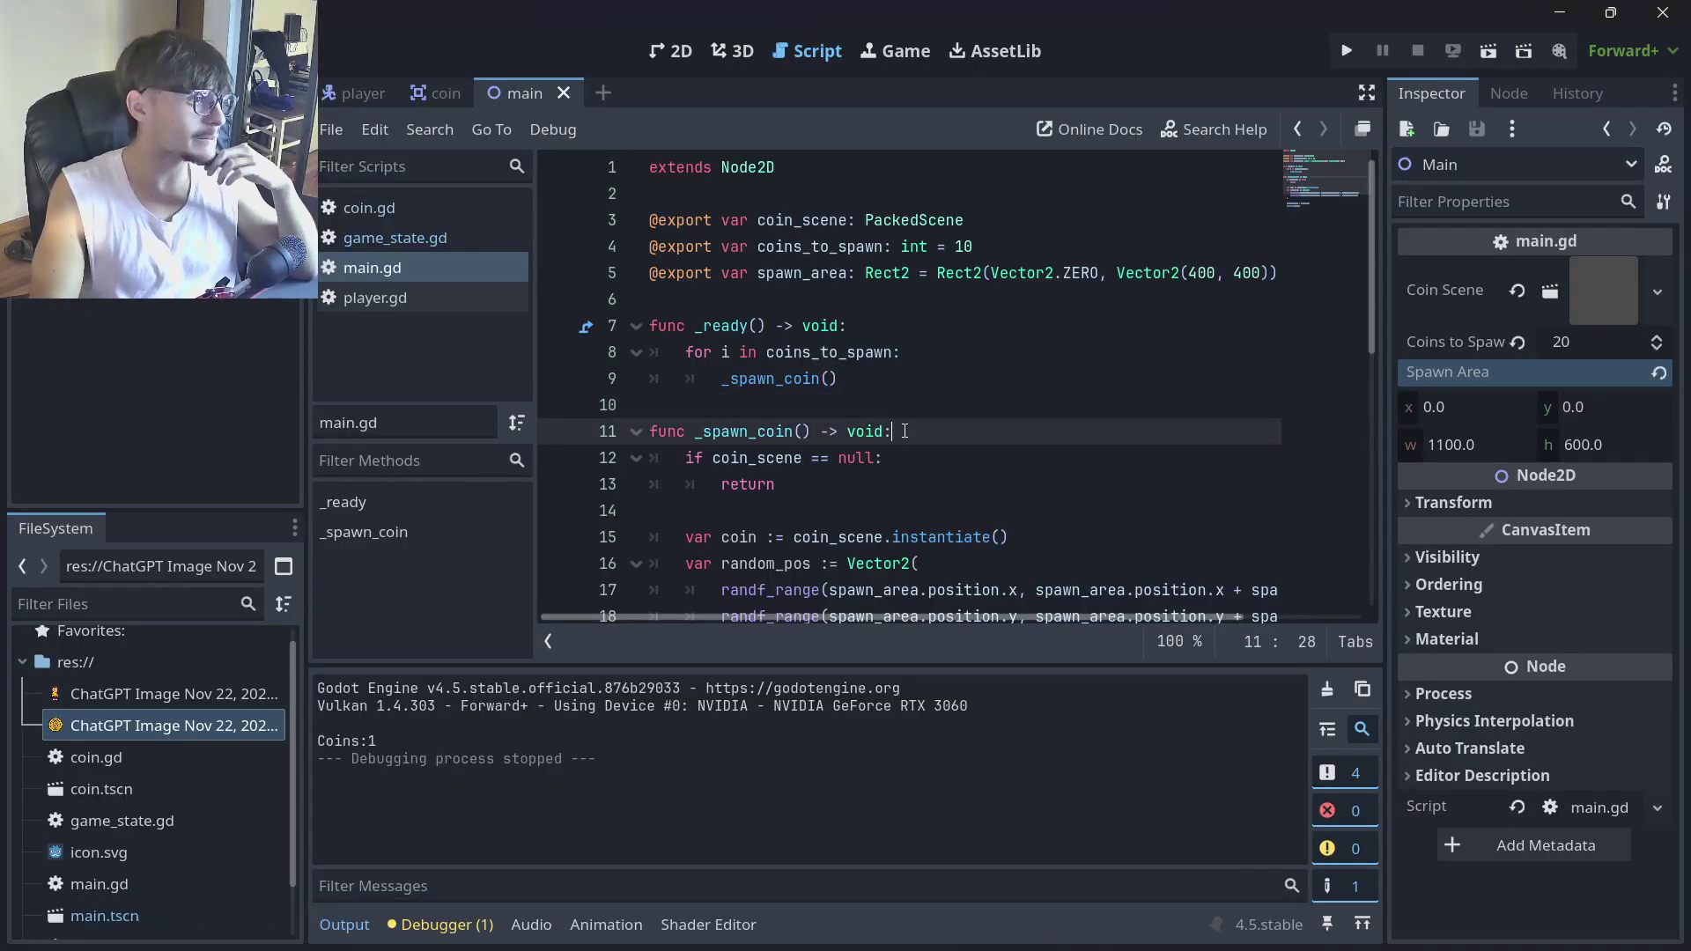
pyautogui.click(678, 55)
pyautogui.scroll(2, 578, 423)
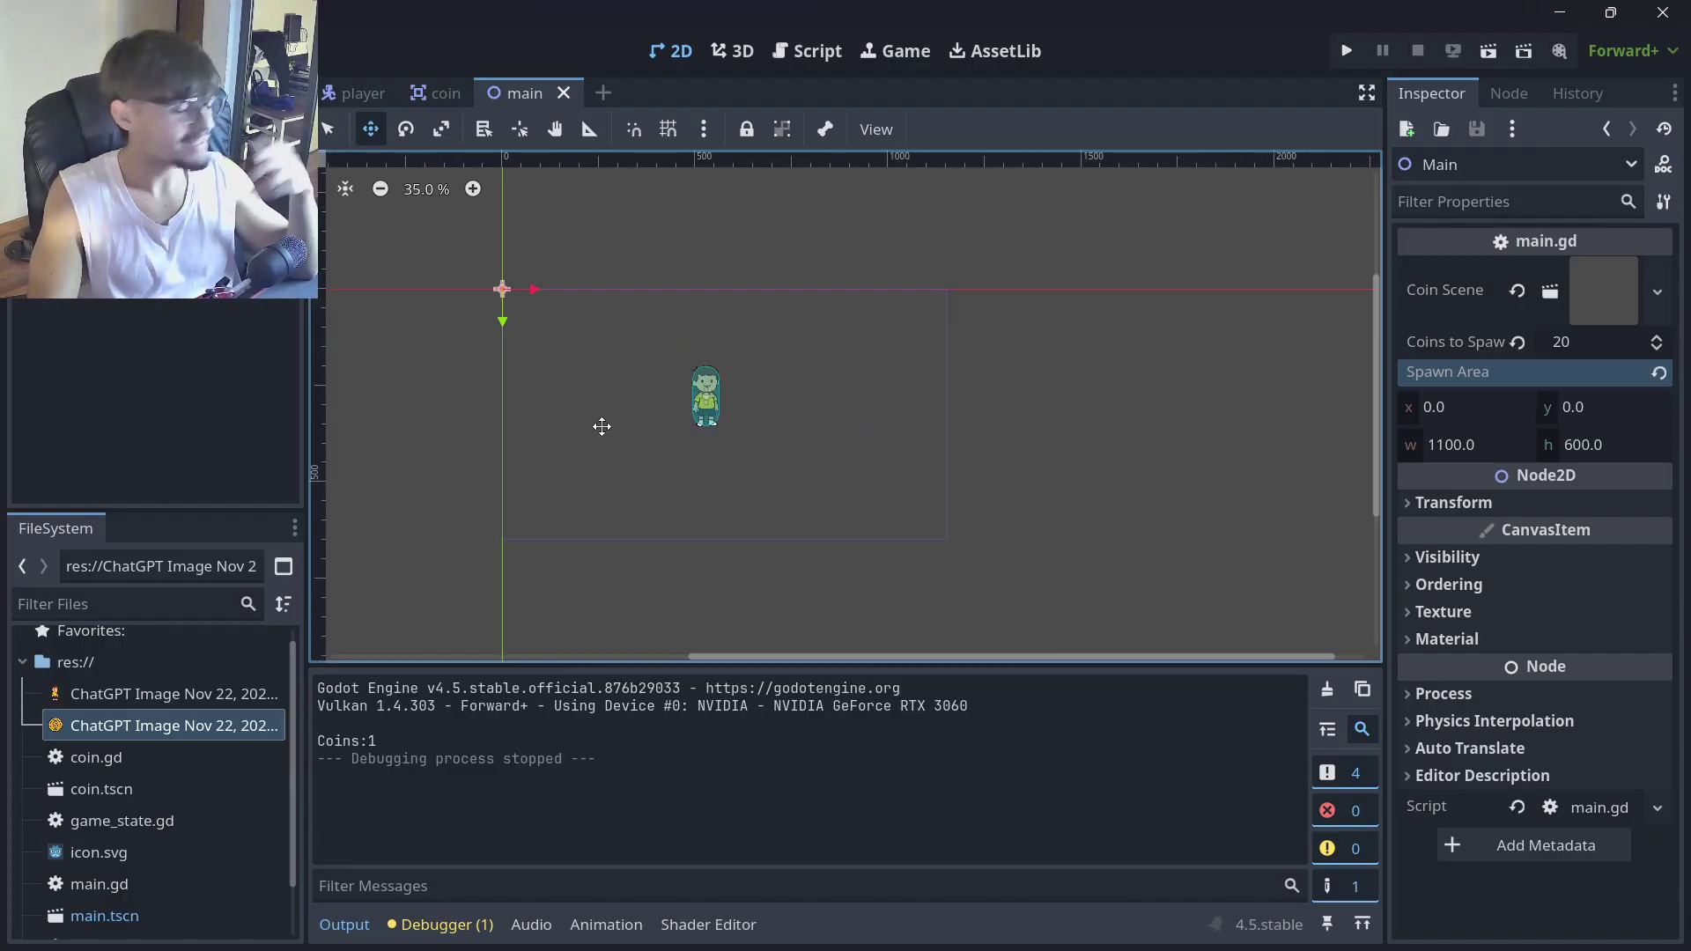
pyautogui.hotkey('ctrl', 'F3')
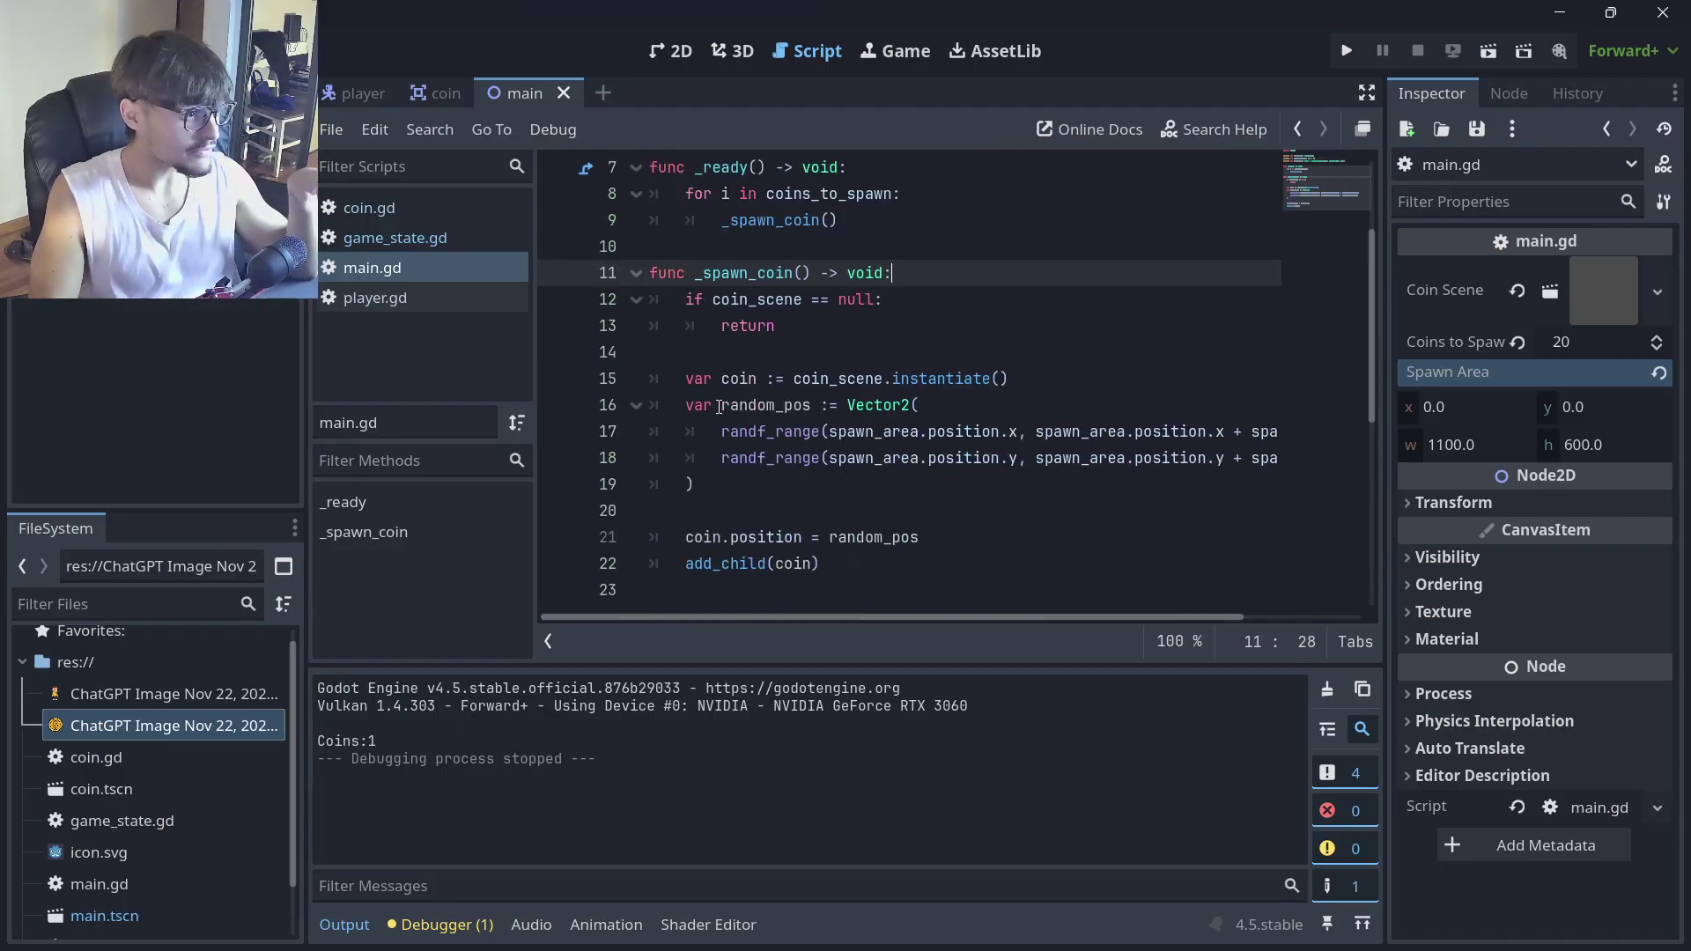
# Hide the Output panel, review the randf_range spawn code, and open game_state.gd
pyautogui.click(344, 924)
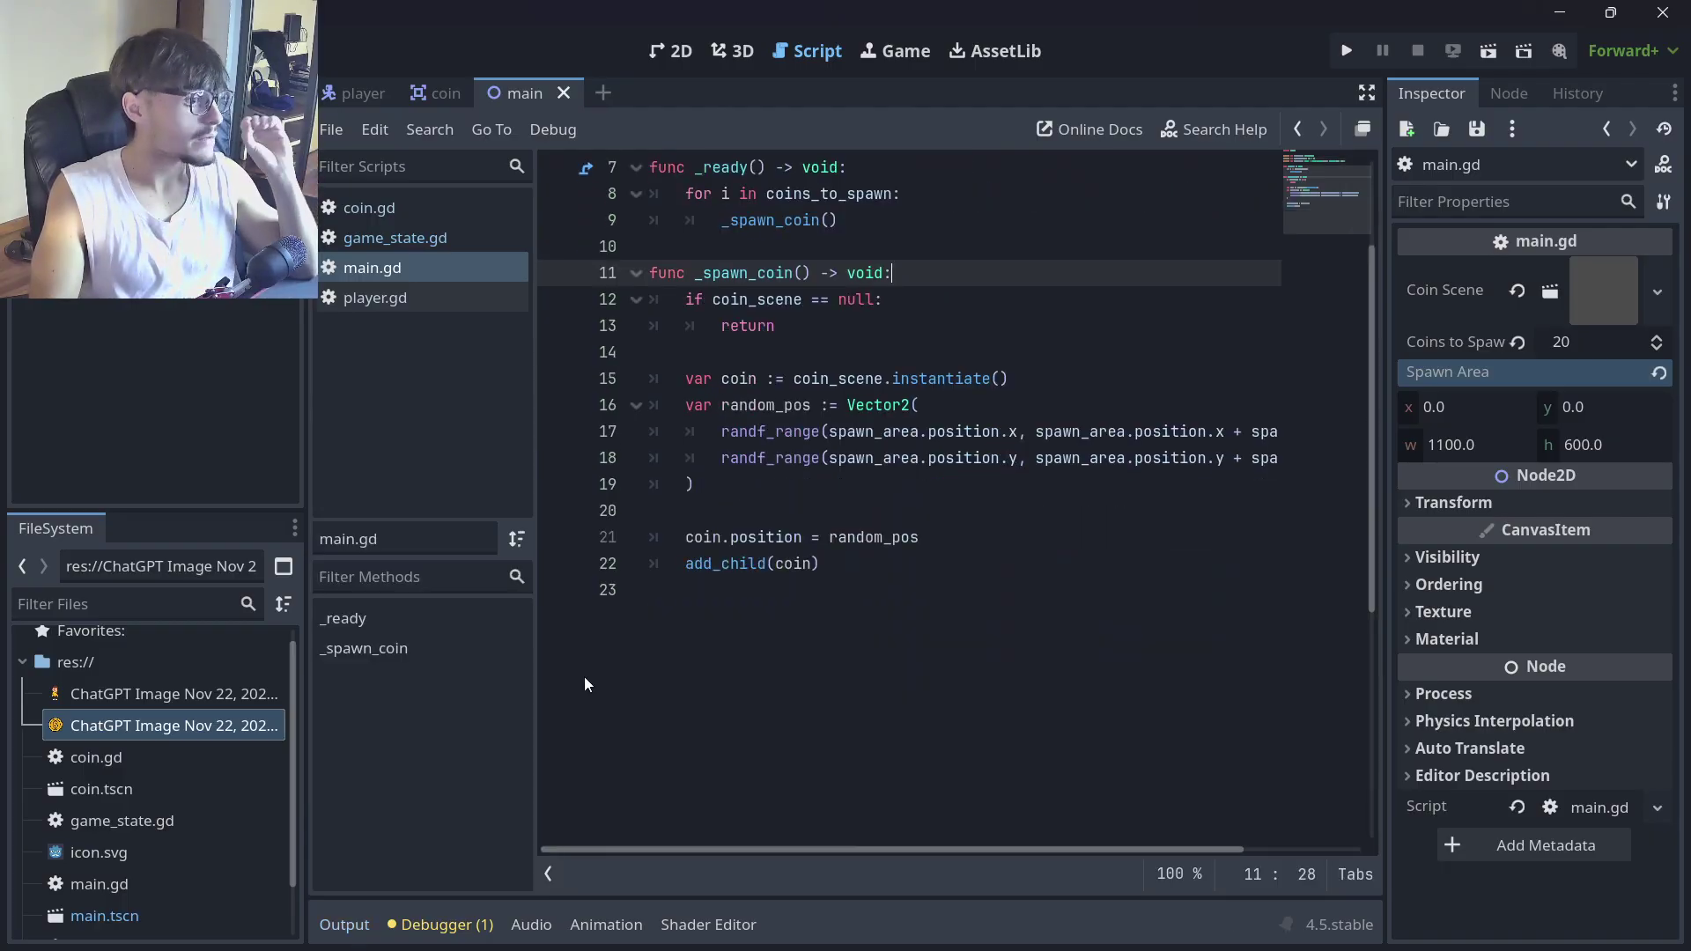
pyautogui.scroll(2, 949, 595)
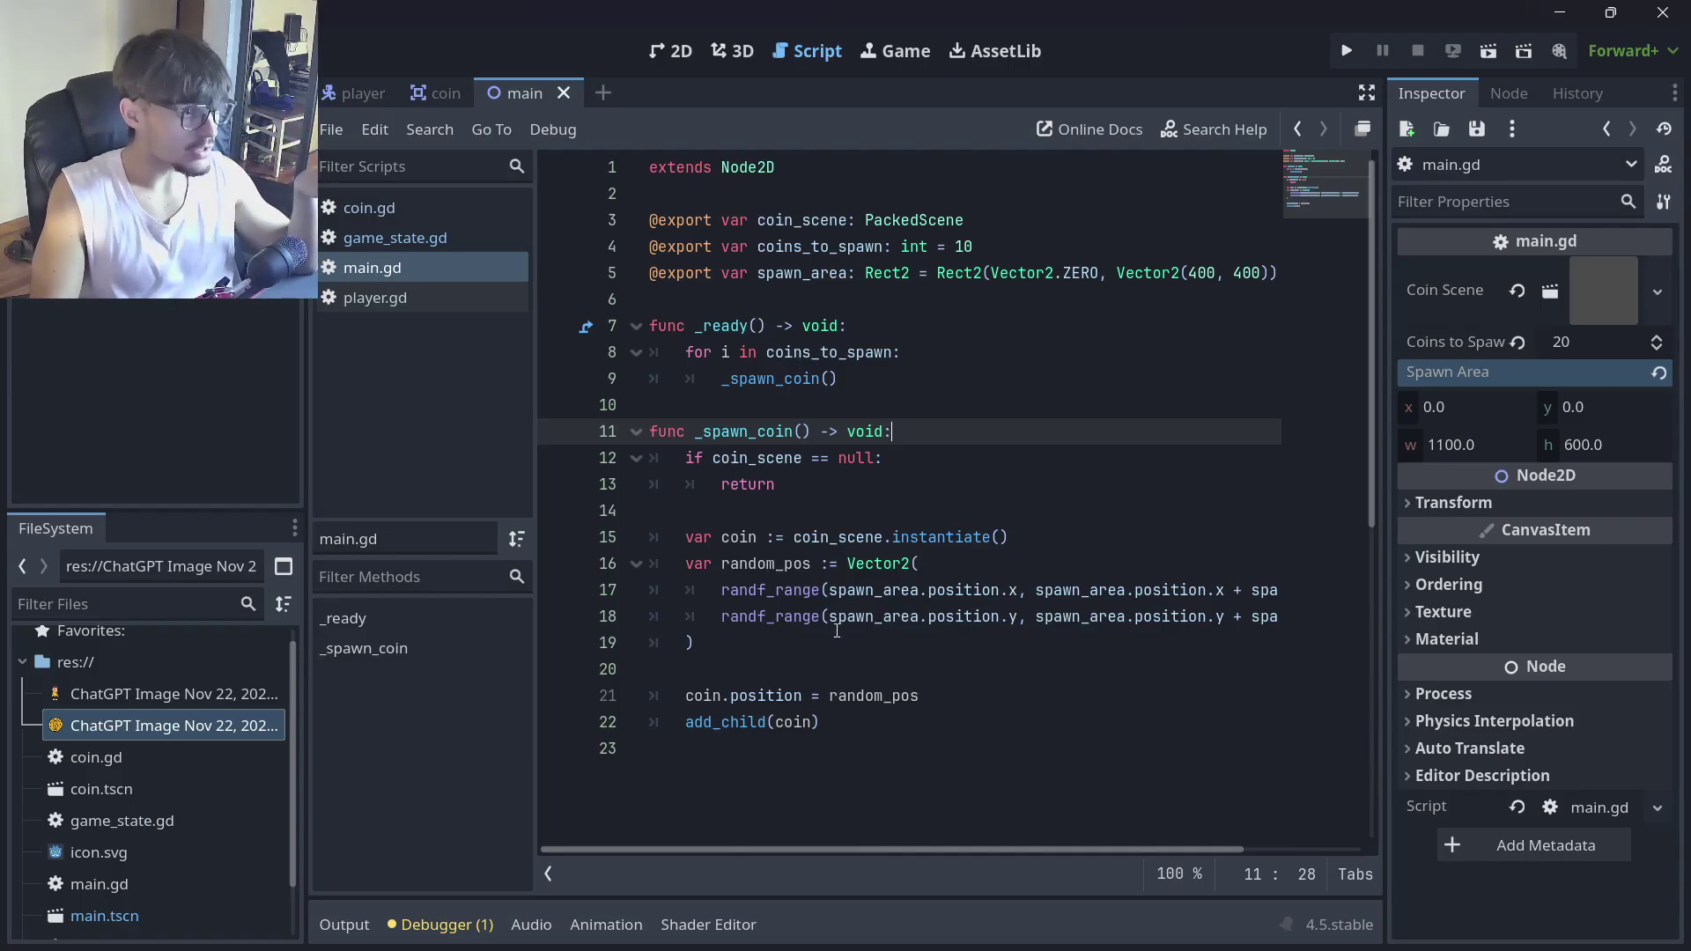
pyautogui.moveTo(722, 592); pyautogui.dragTo(1286, 592)
pyautogui.moveTo(900, 845); pyautogui.dragTo(796, 832)
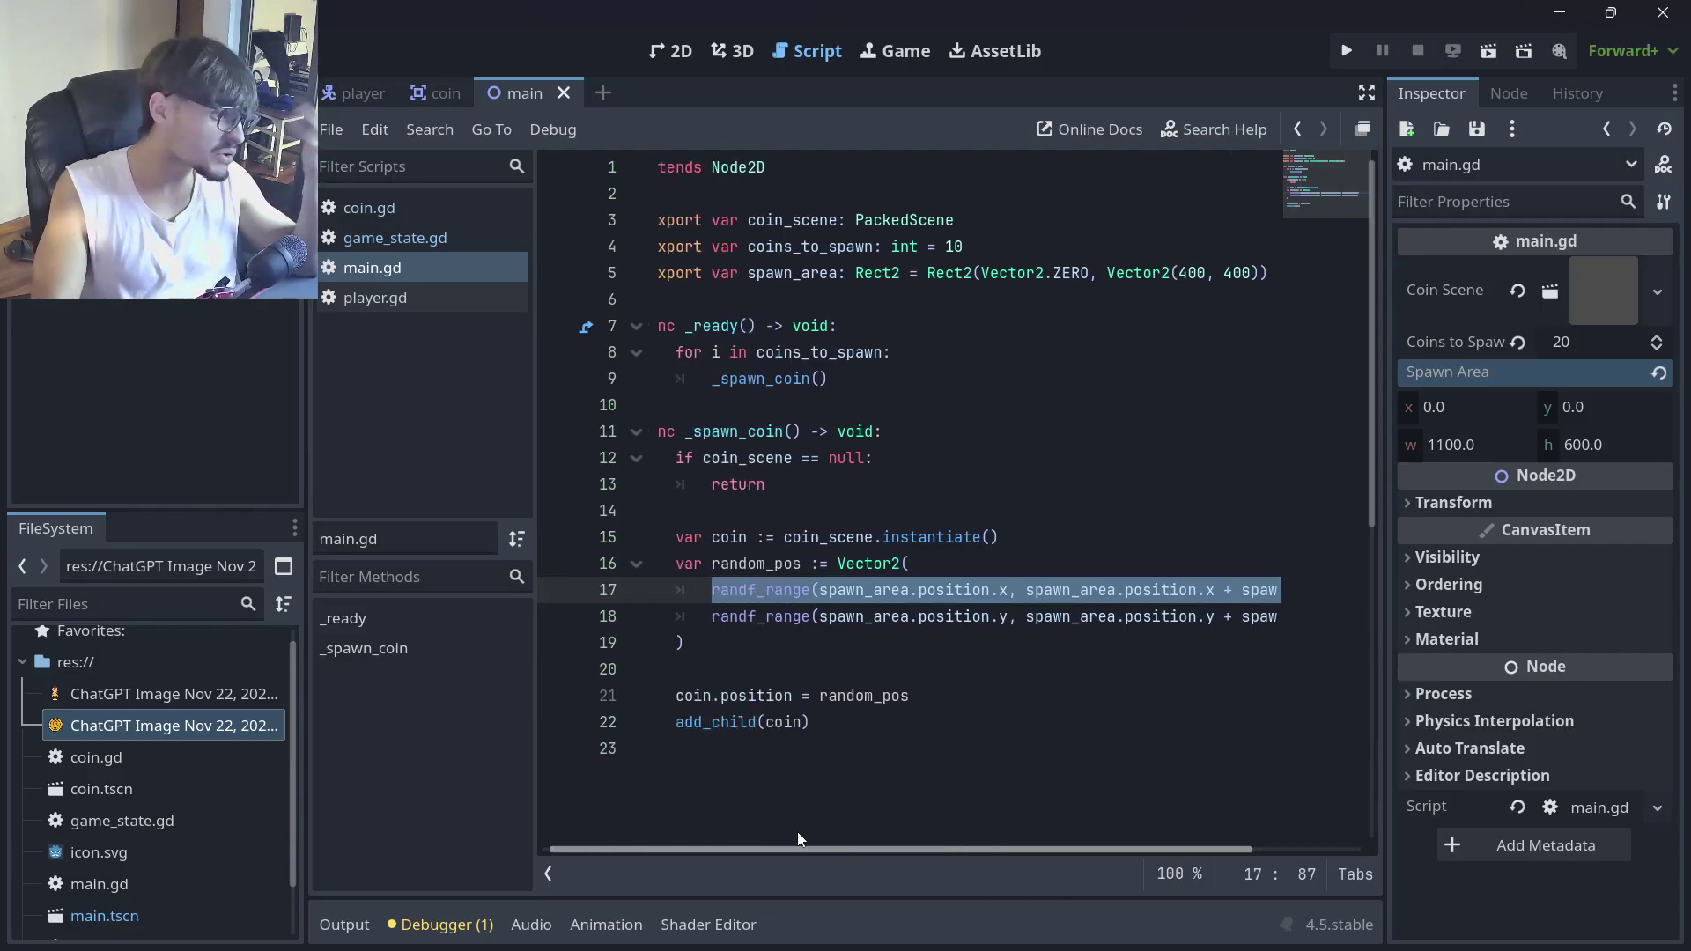
pyautogui.hscroll(2, 838, 712)
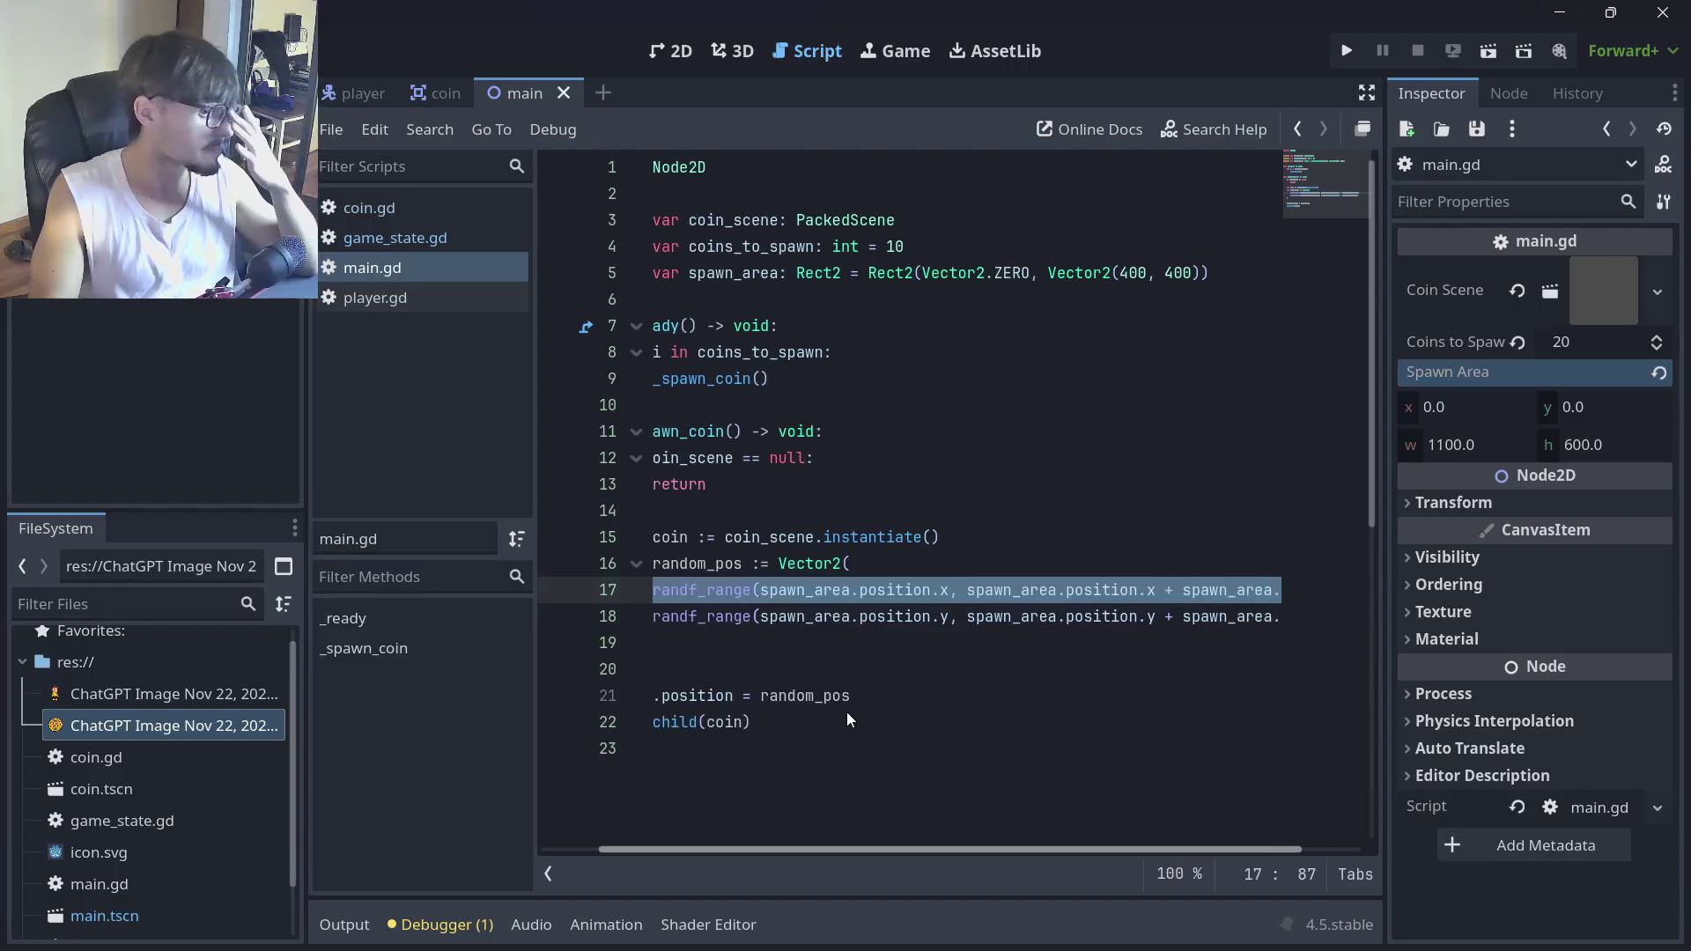
pyautogui.hscroll(-2, 841, 682)
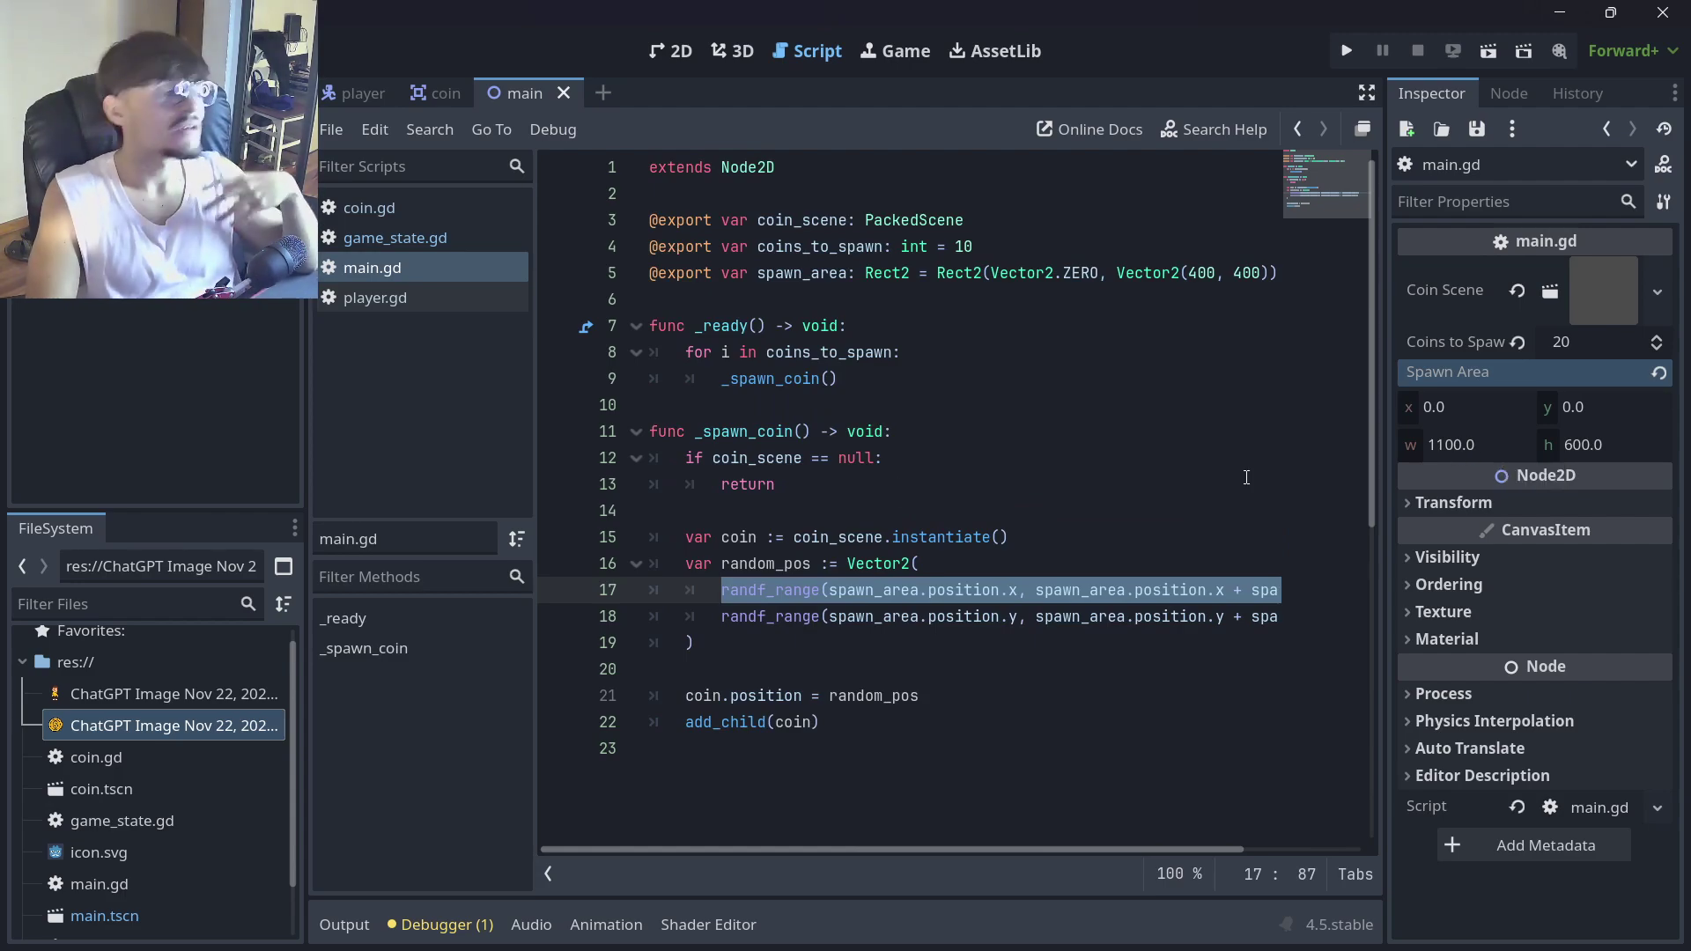
pyautogui.click(497, 234)
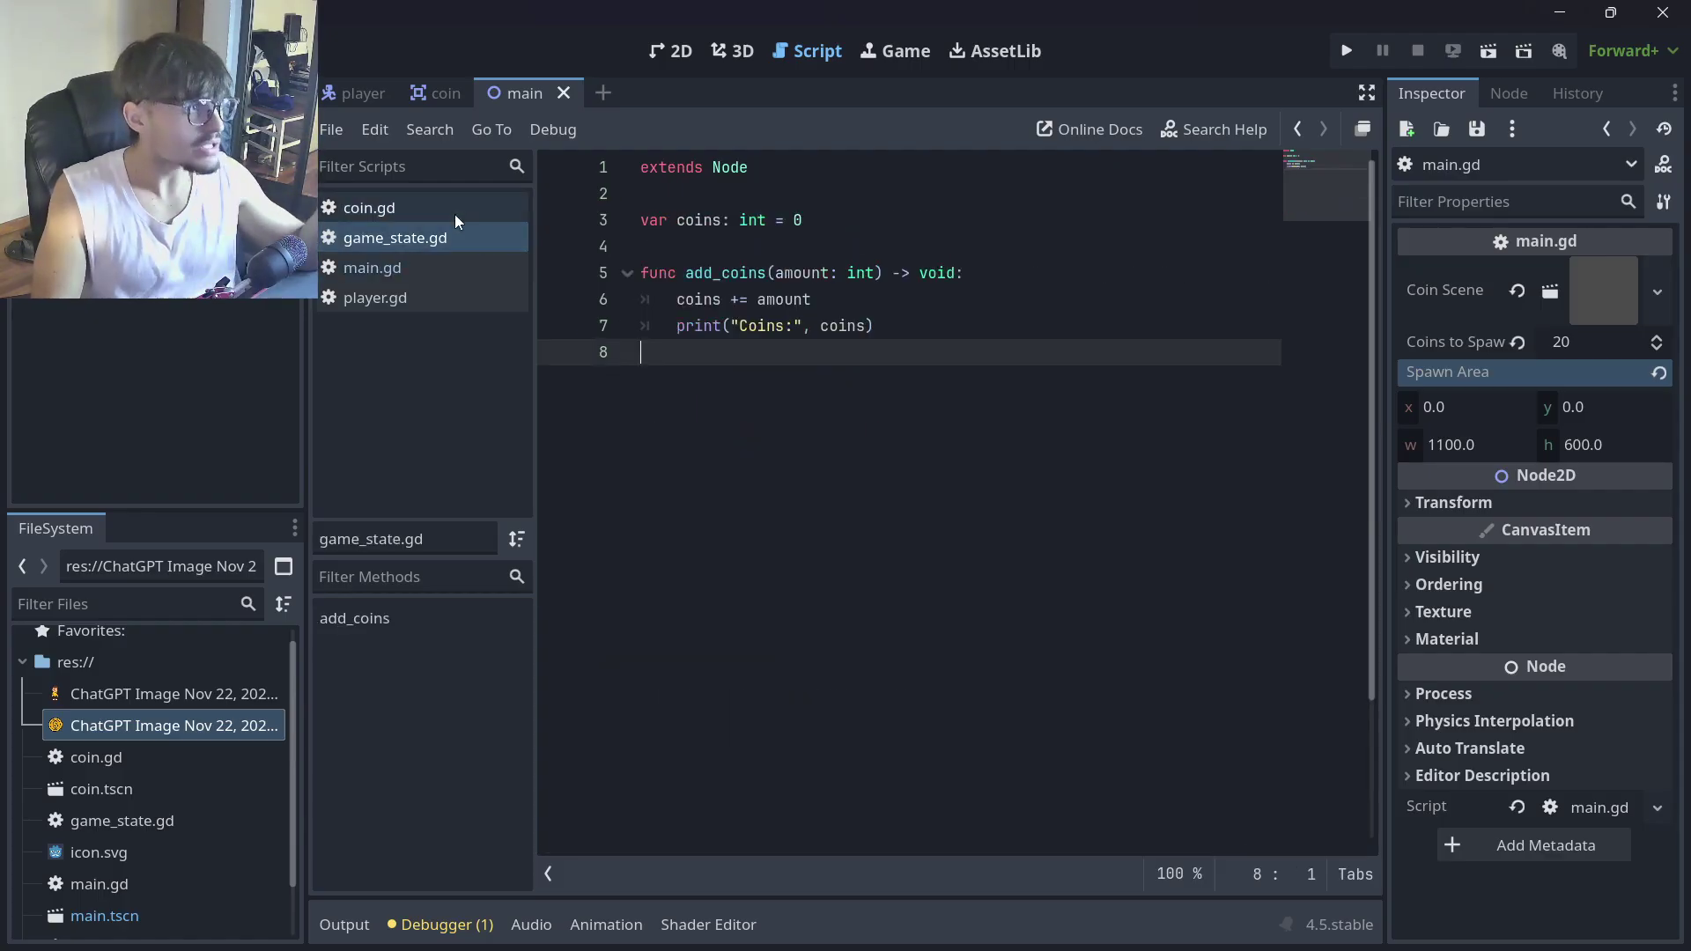
# Run Golden Dash and steer the player onto the first spawned coins, nudging the window right
pyautogui.click(1345, 51)
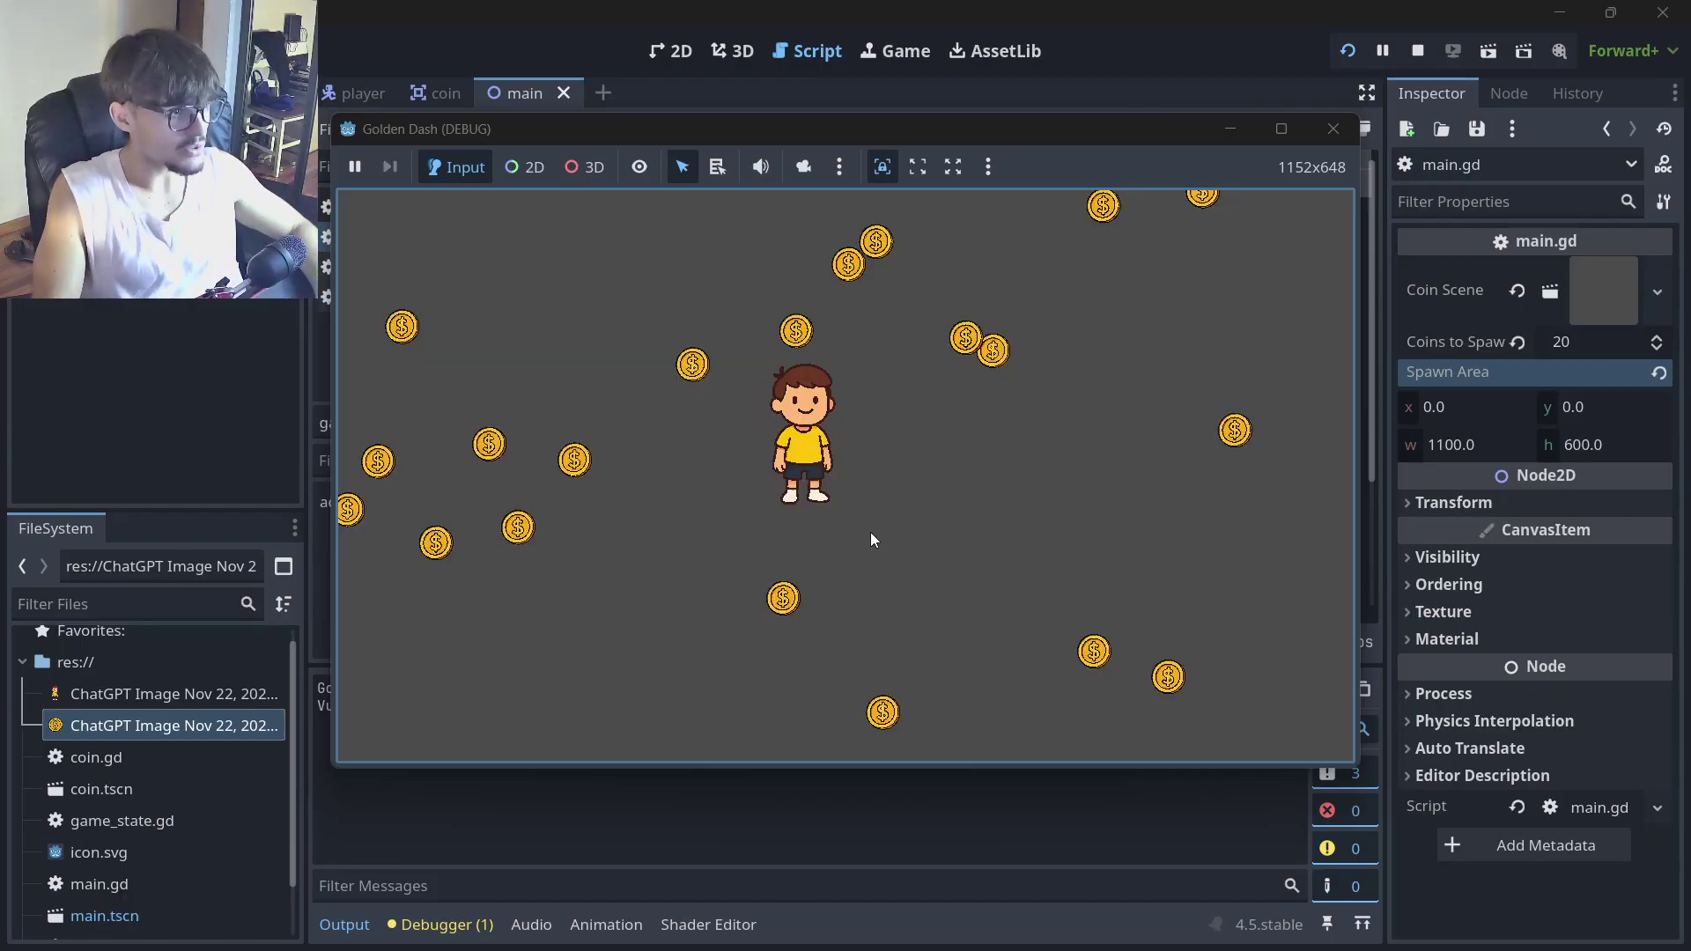
pyautogui.press('Up')
pyautogui.press('Up')
pyautogui.press('Right')
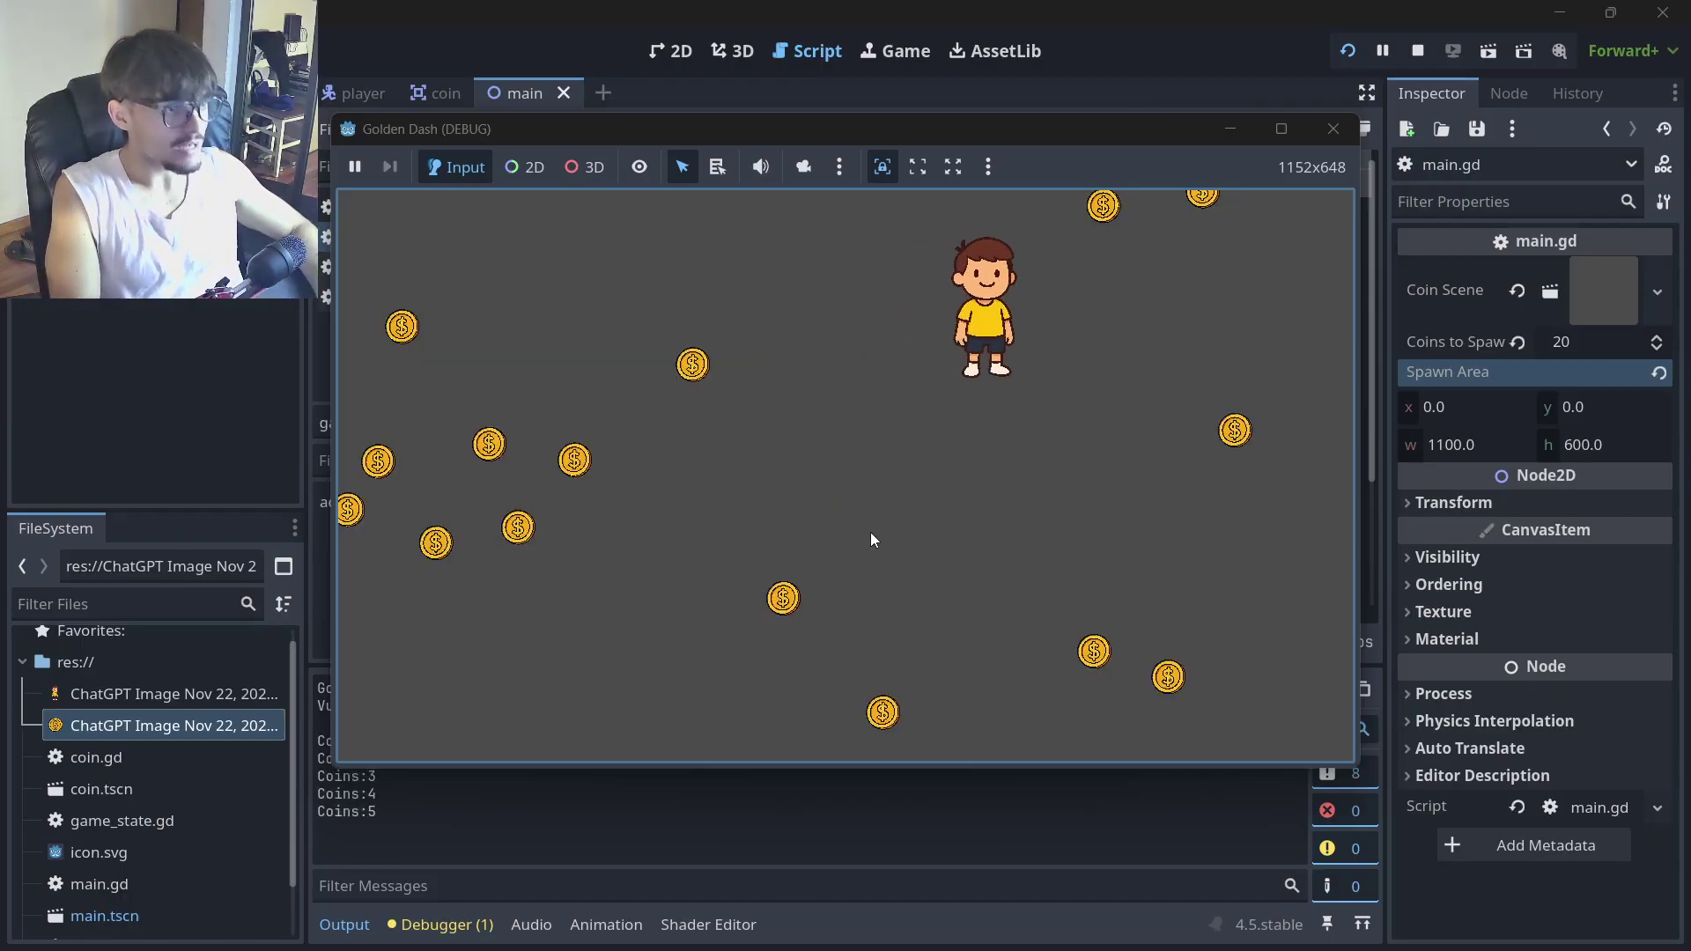
pyautogui.press('Down')
pyautogui.press('Right')
pyautogui.press('Down')
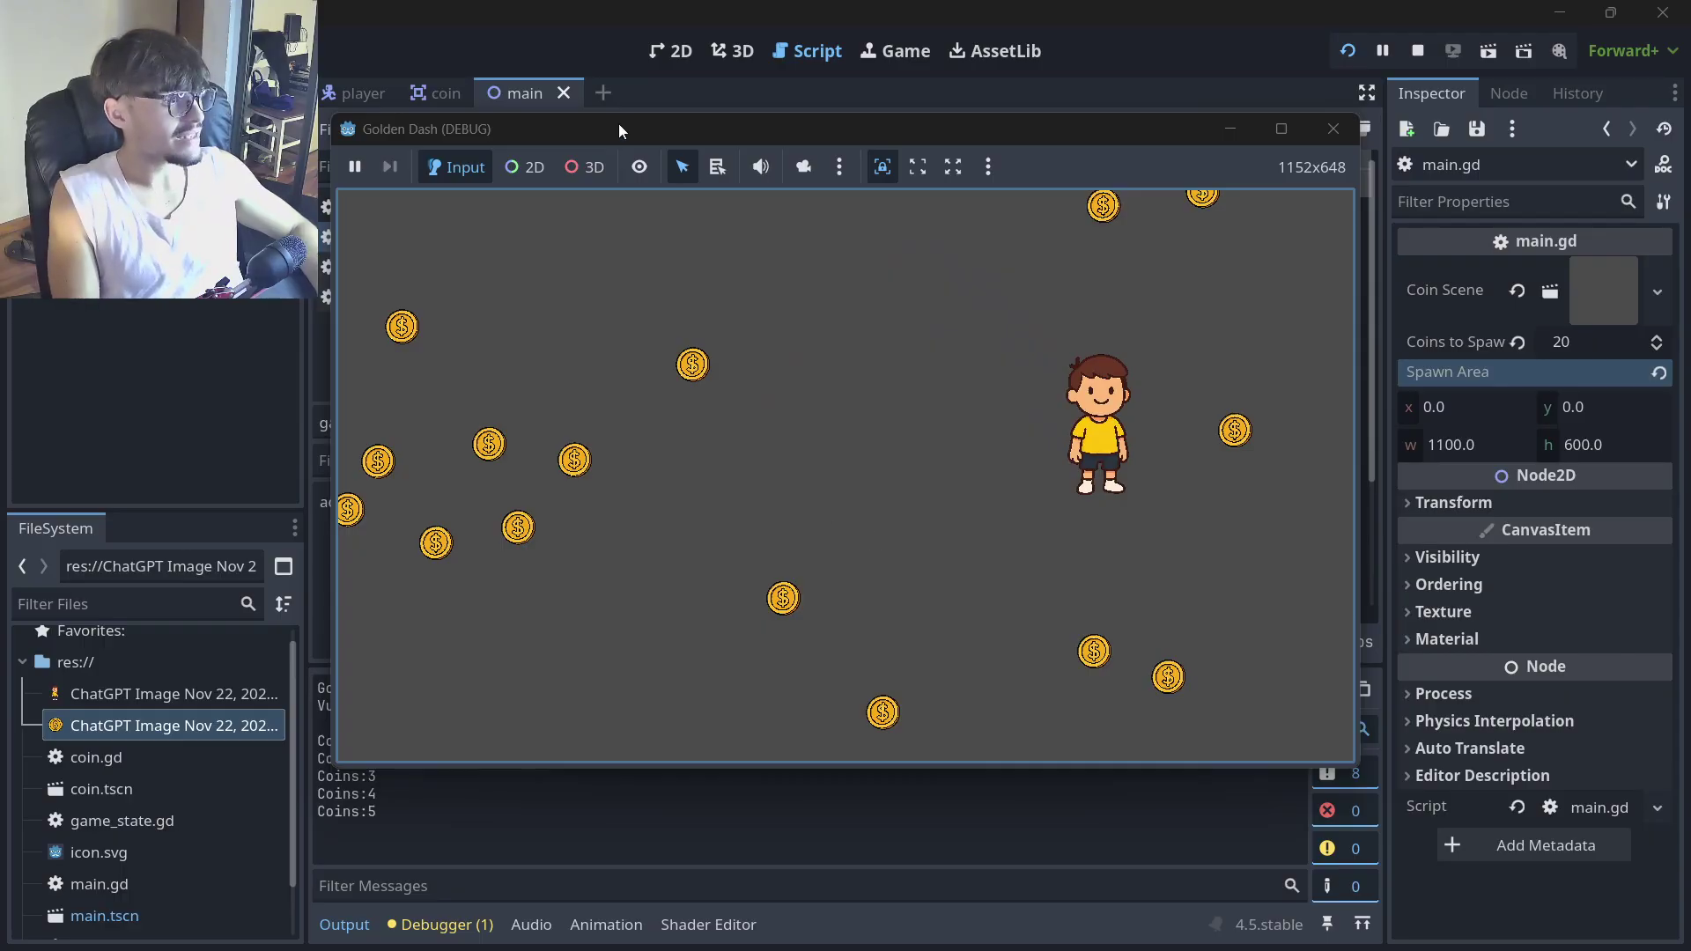
pyautogui.moveTo(618, 130); pyautogui.dragTo(725, 122)
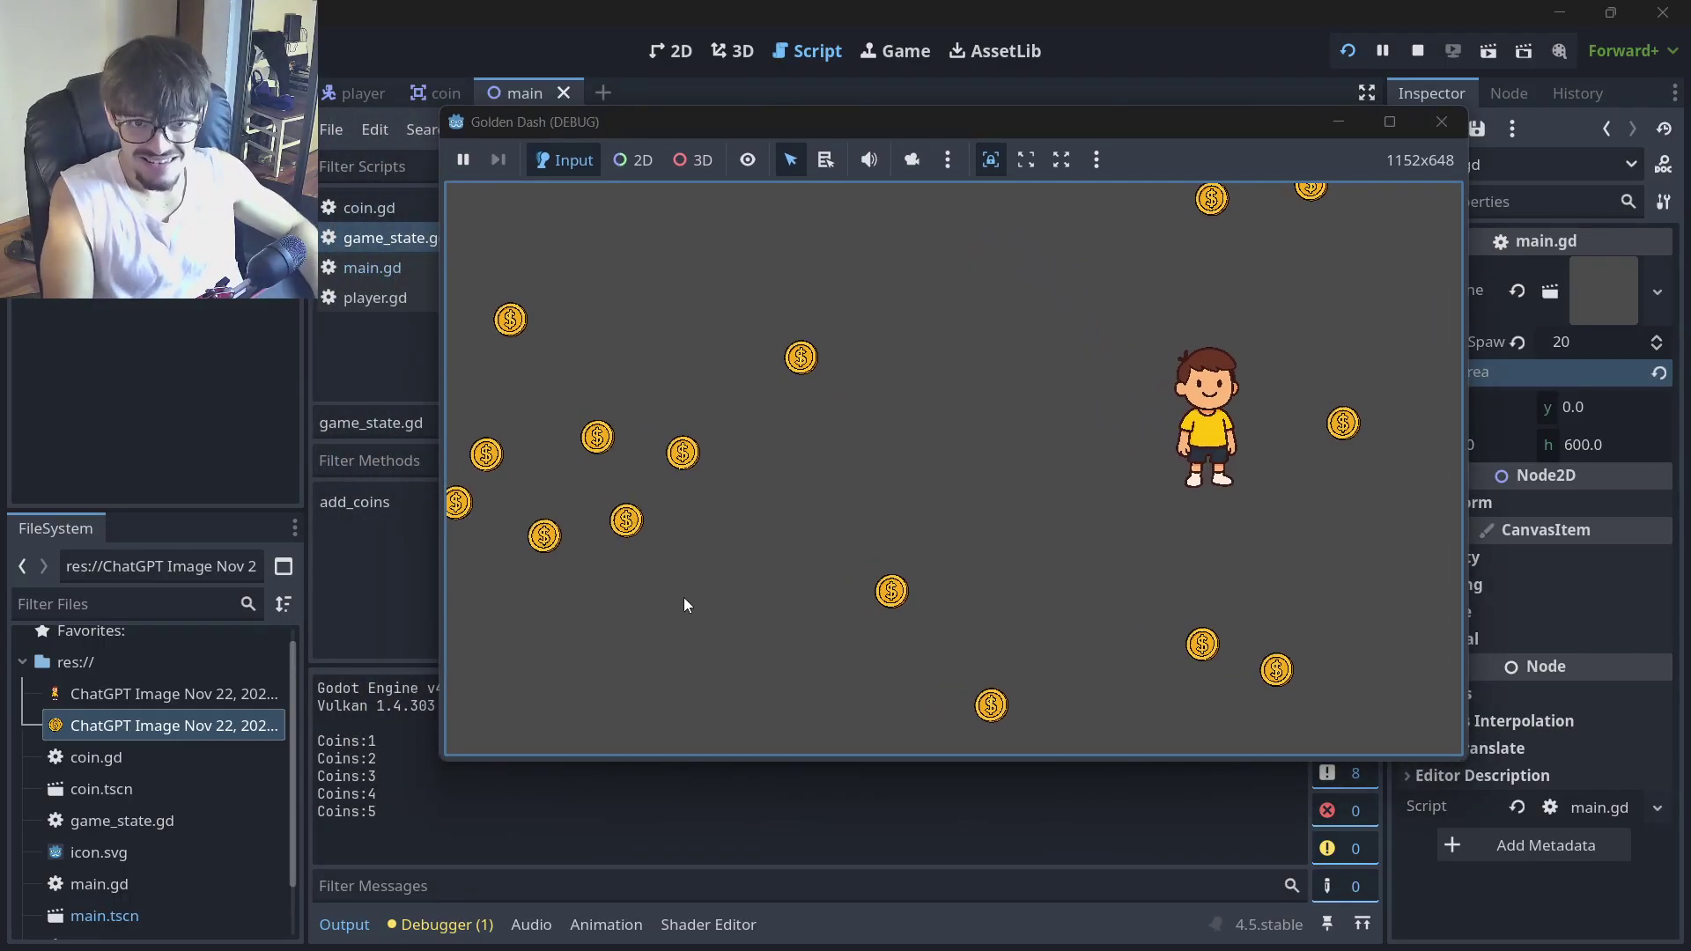
# Keep steering the player across the map, collecting coins until the log reaches Coins:13
pyautogui.press('Right')
pyautogui.press('Down')
pyautogui.press('Up')
pyautogui.press('Left')
pyautogui.press('Down')
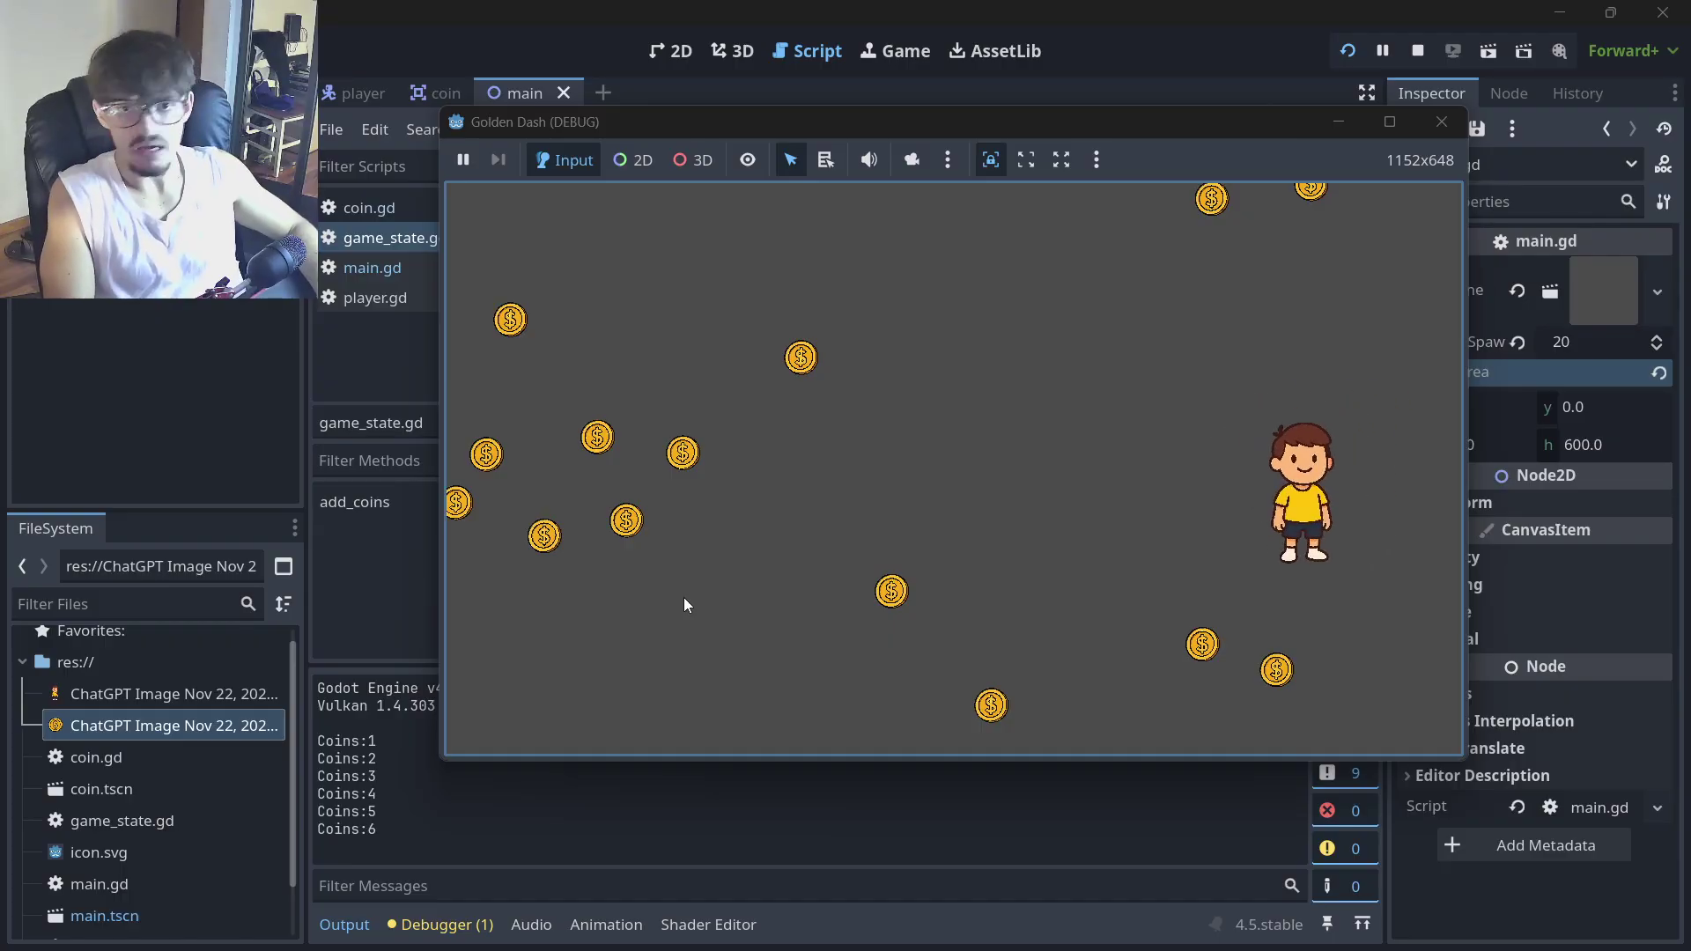
pyautogui.press('Down')
pyautogui.press('Left')
pyautogui.press('Right')
pyautogui.press('Left')
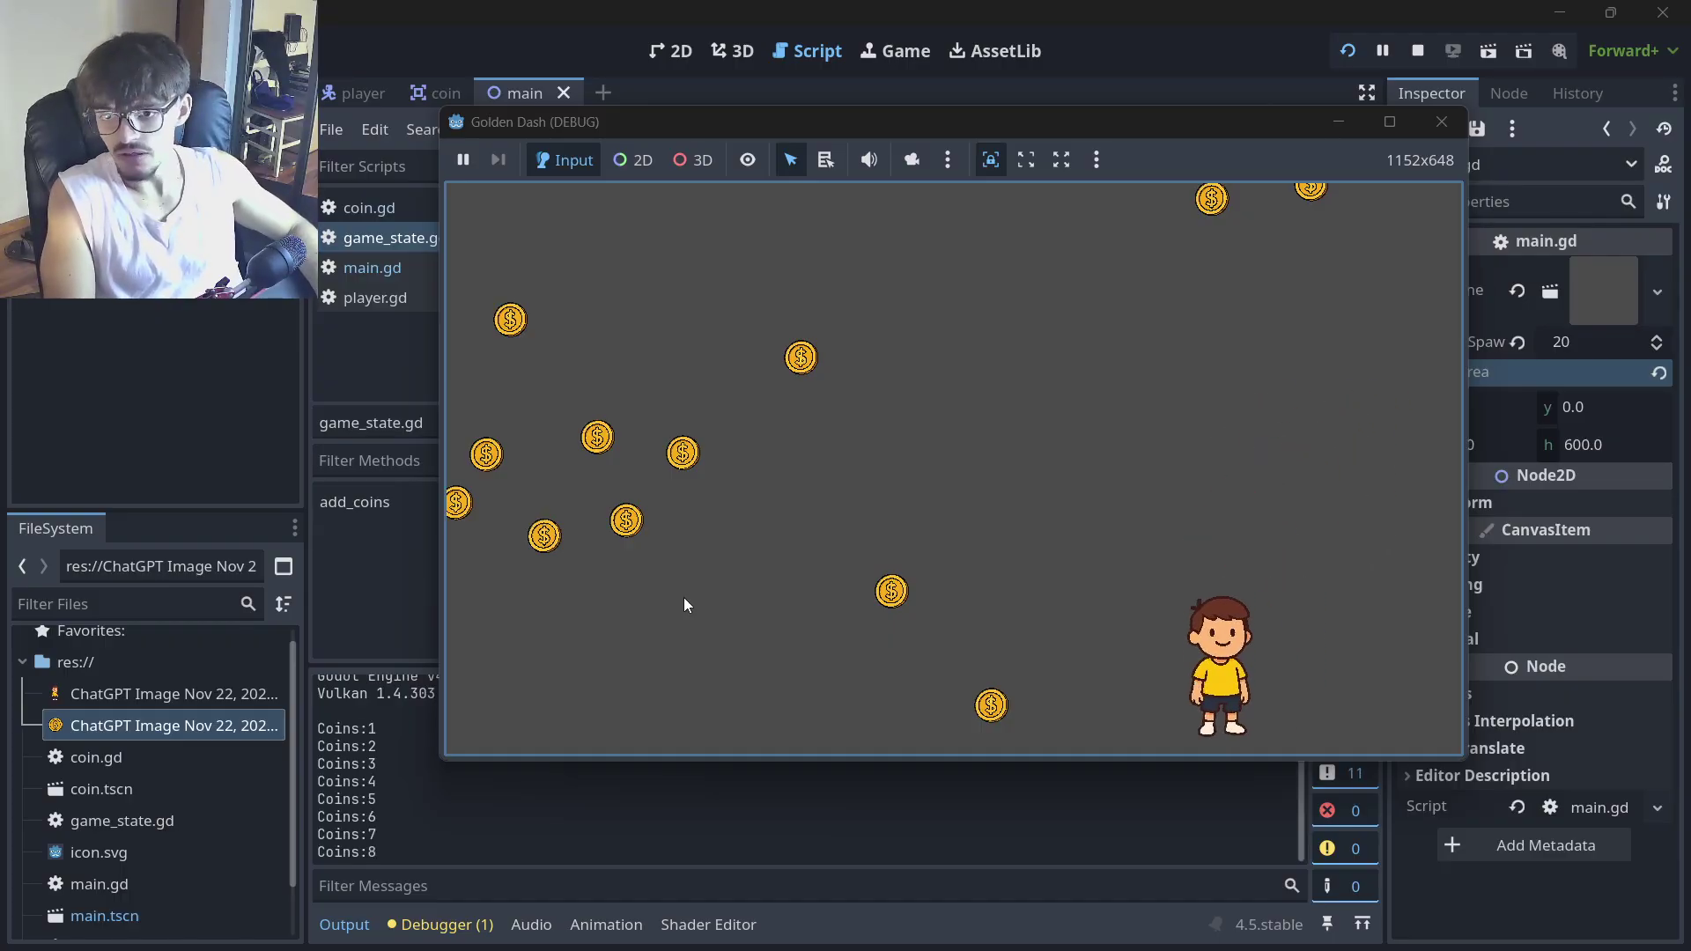
pyautogui.press('Left')
pyautogui.press('Up')
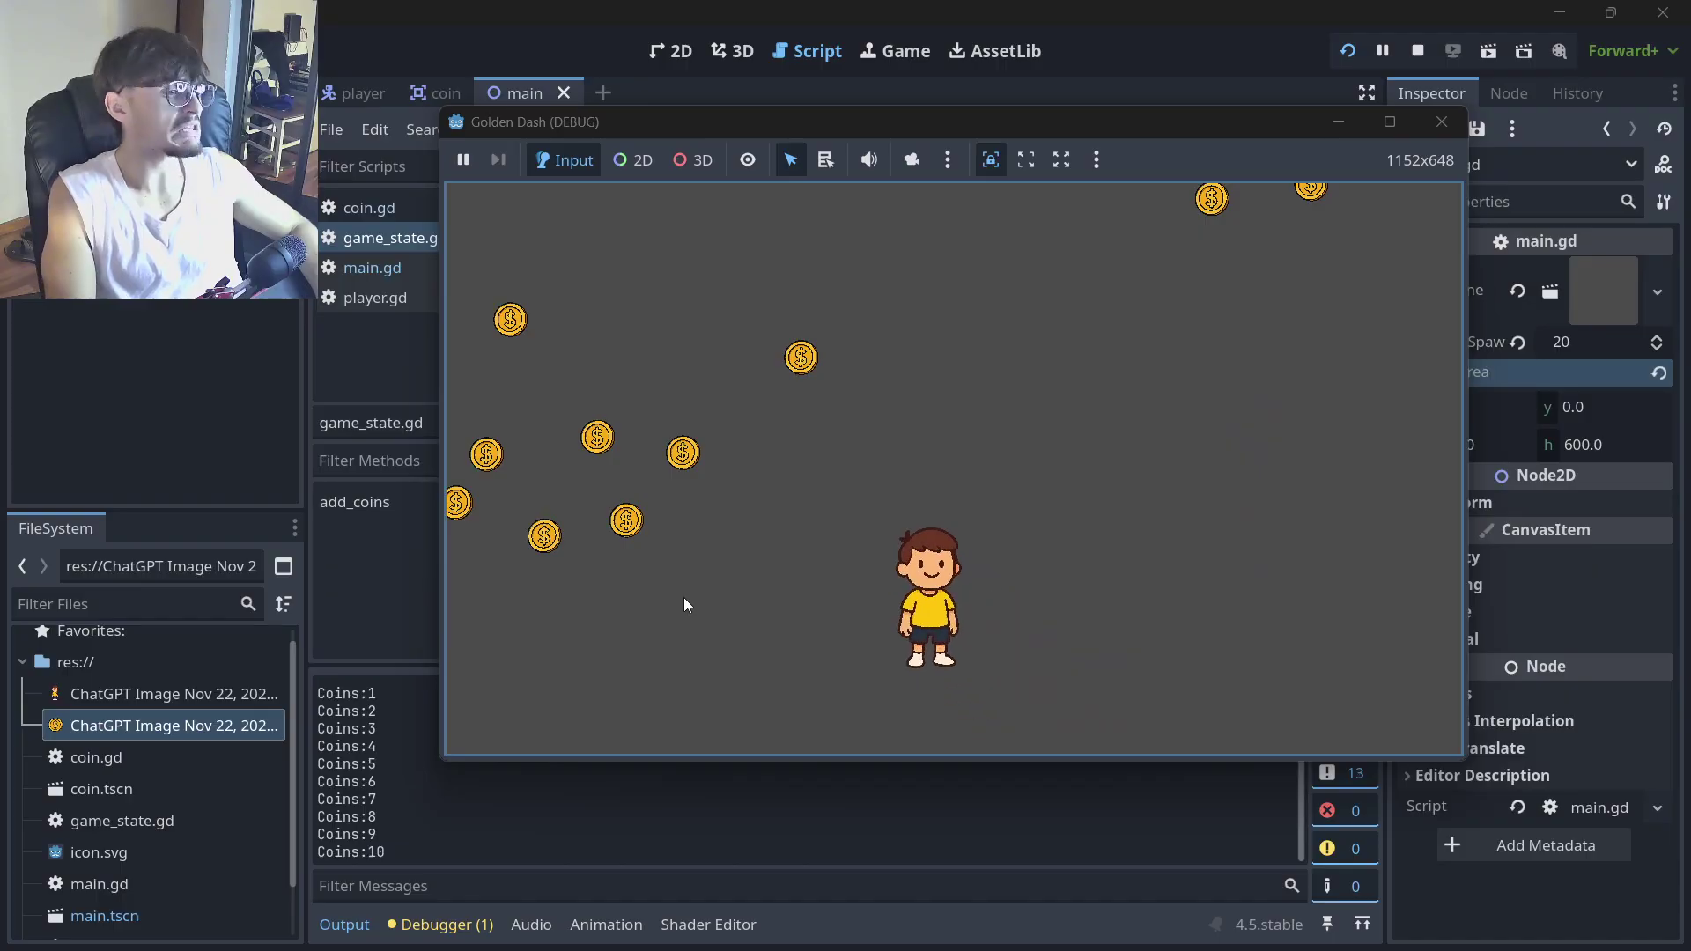
pyautogui.press('Left')
pyautogui.press('Up')
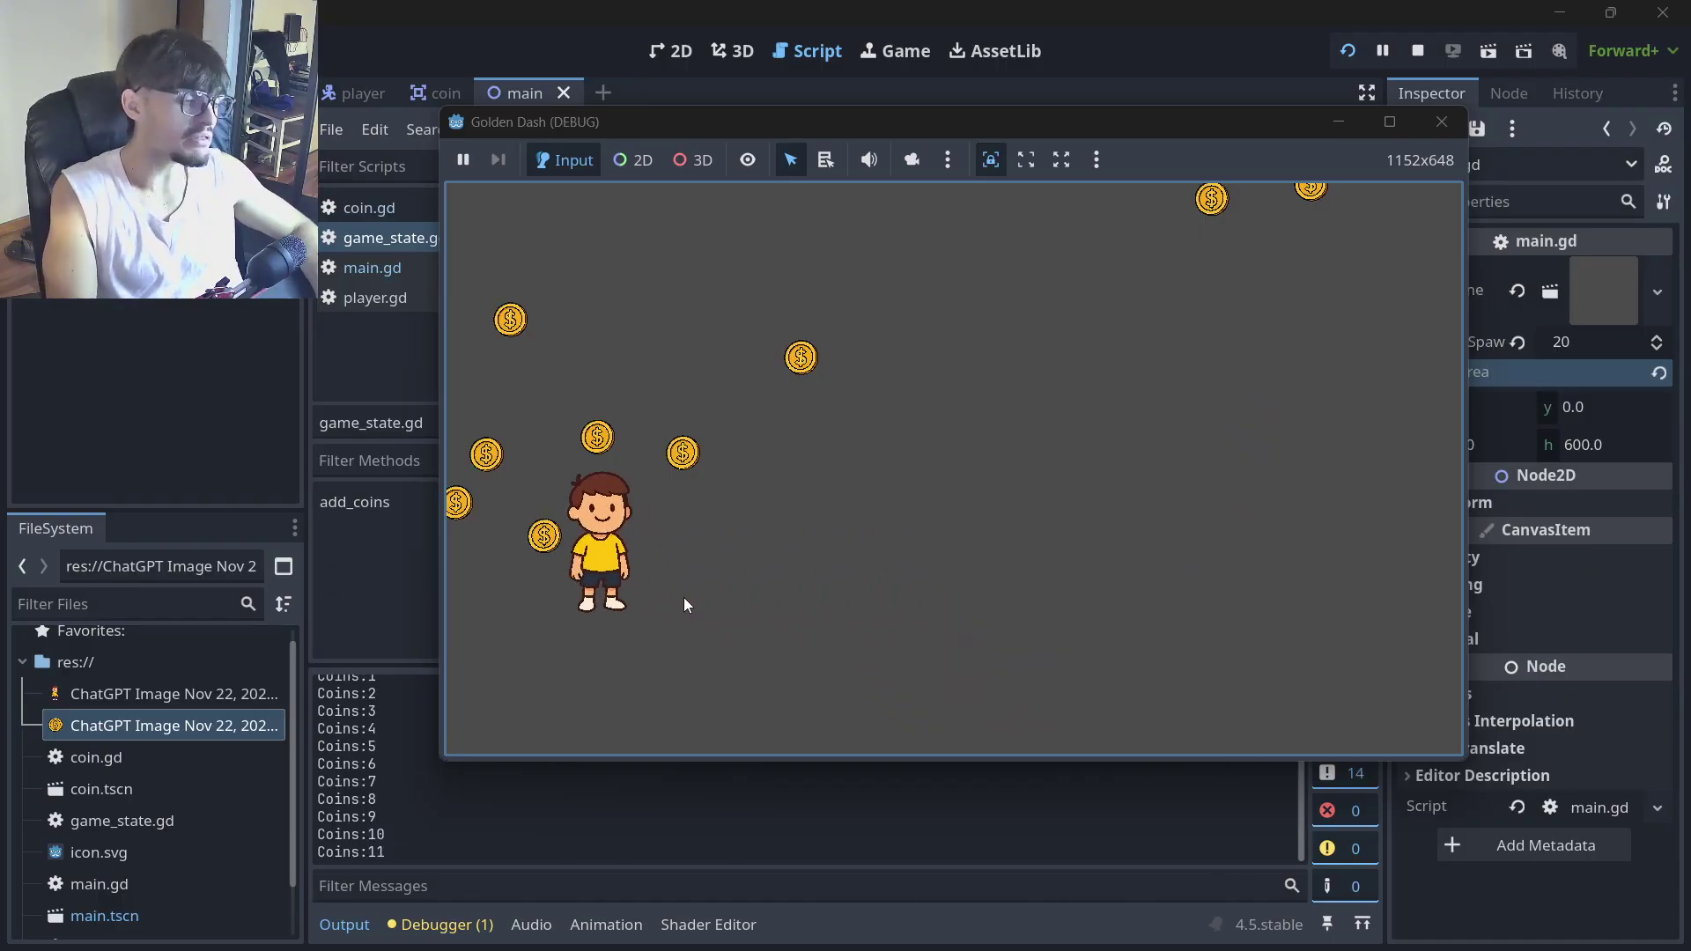
pyautogui.press('Up')
pyautogui.press('Left')
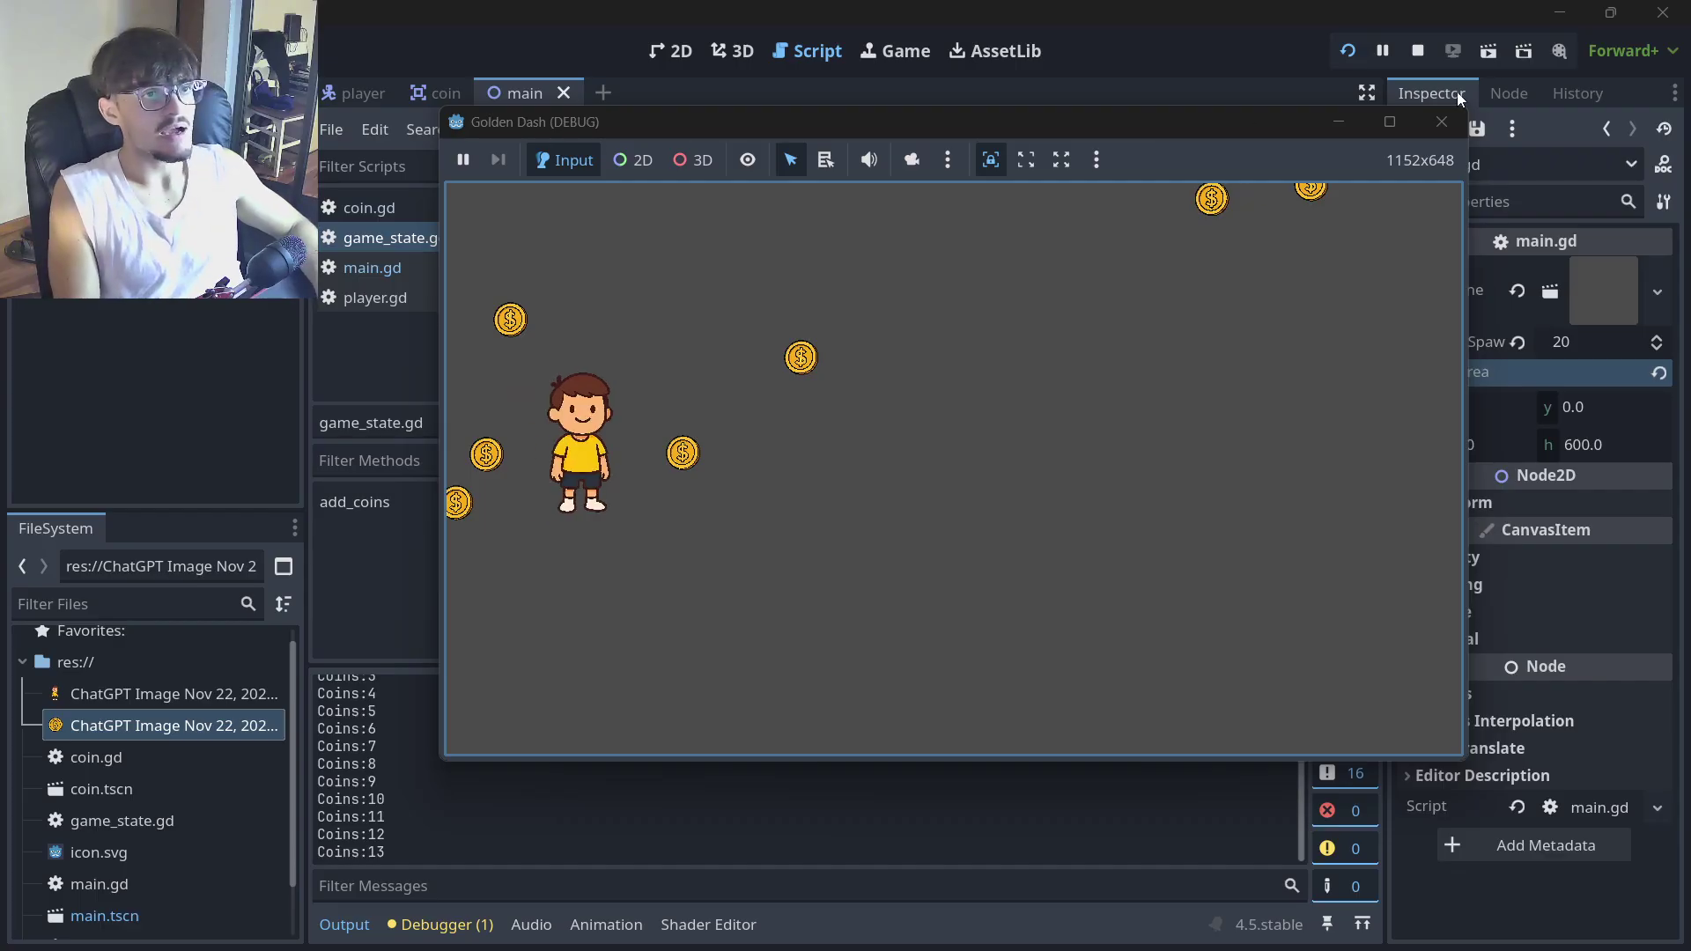
# Stop the Golden Dash test run and bring the ChatGPT browser window forward
pyautogui.click(1441, 121)
pyautogui.press('super')
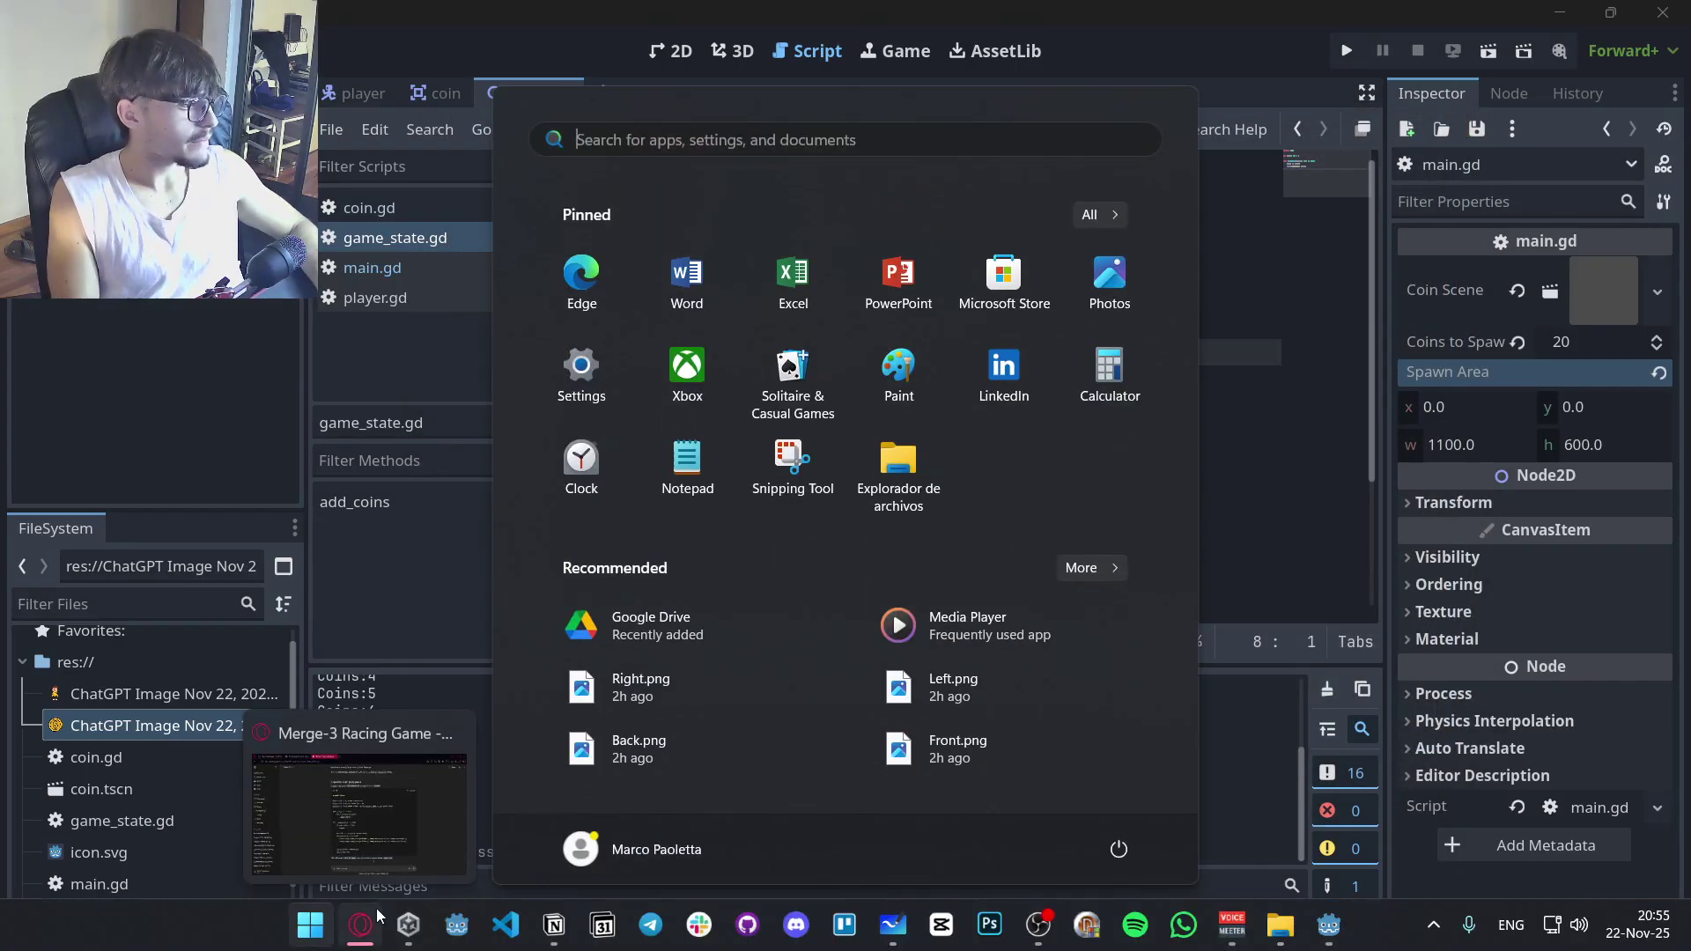
pyautogui.click(377, 916)
# Scroll up to section 6 and highlight the HUD label, GameState.coins and 'Collect 20 coins to win' lines
pyautogui.scroll(-5, 763, 352)
pyautogui.scroll(10, 699, 544)
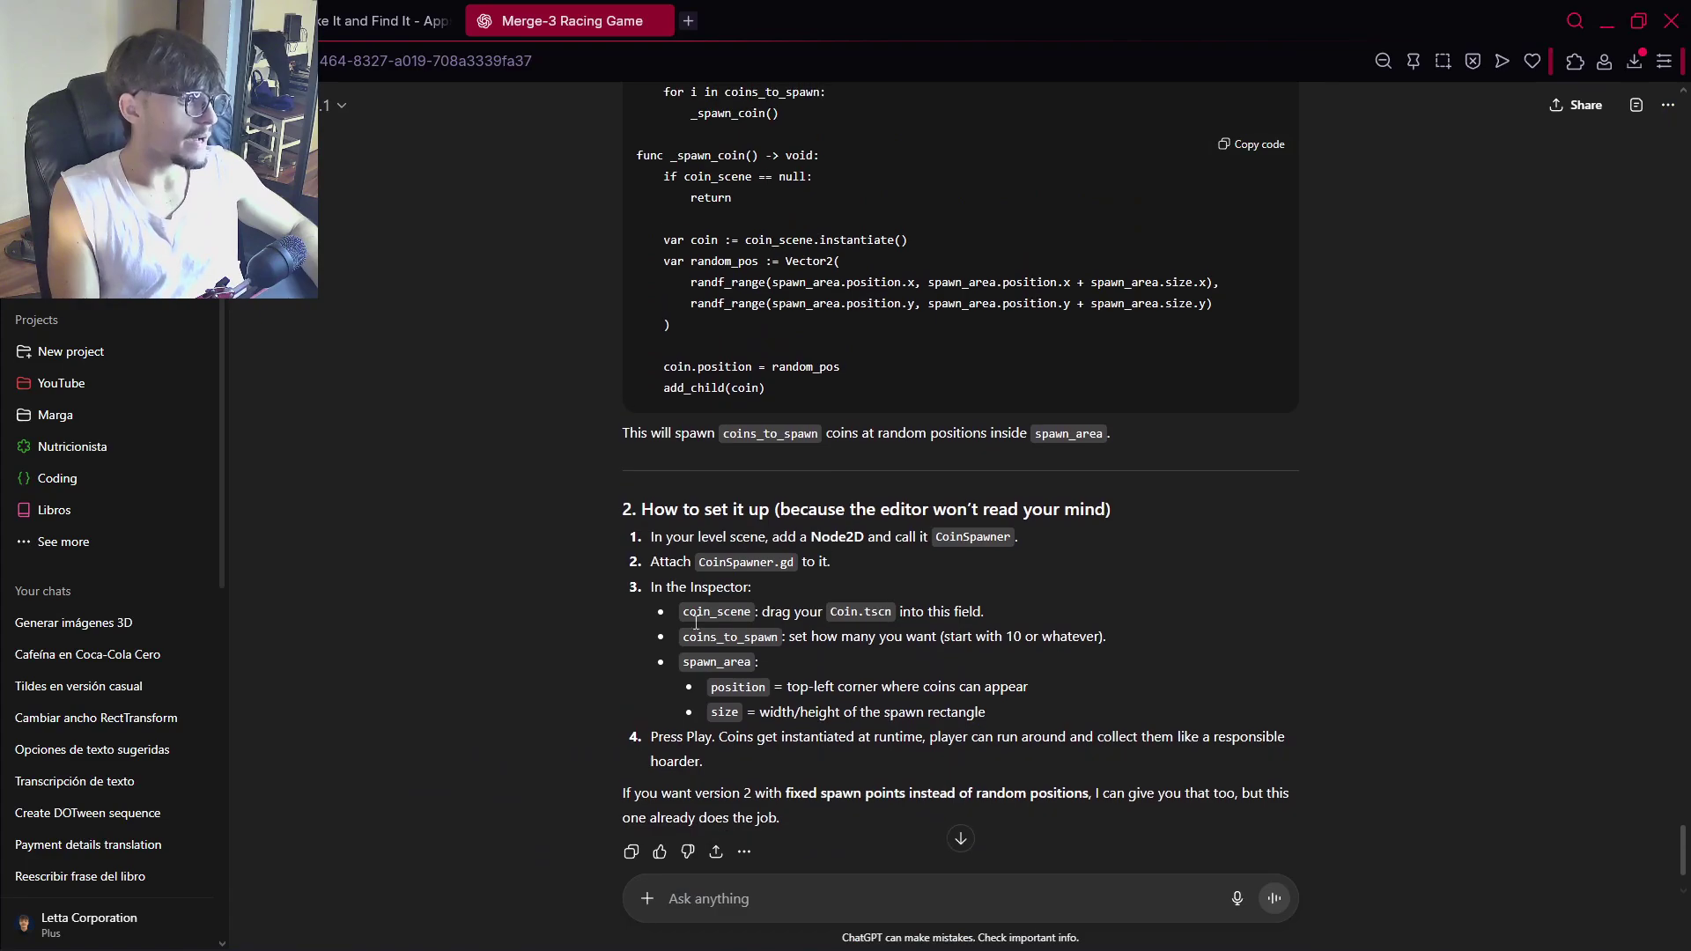
pyautogui.scroll(4, 654, 616)
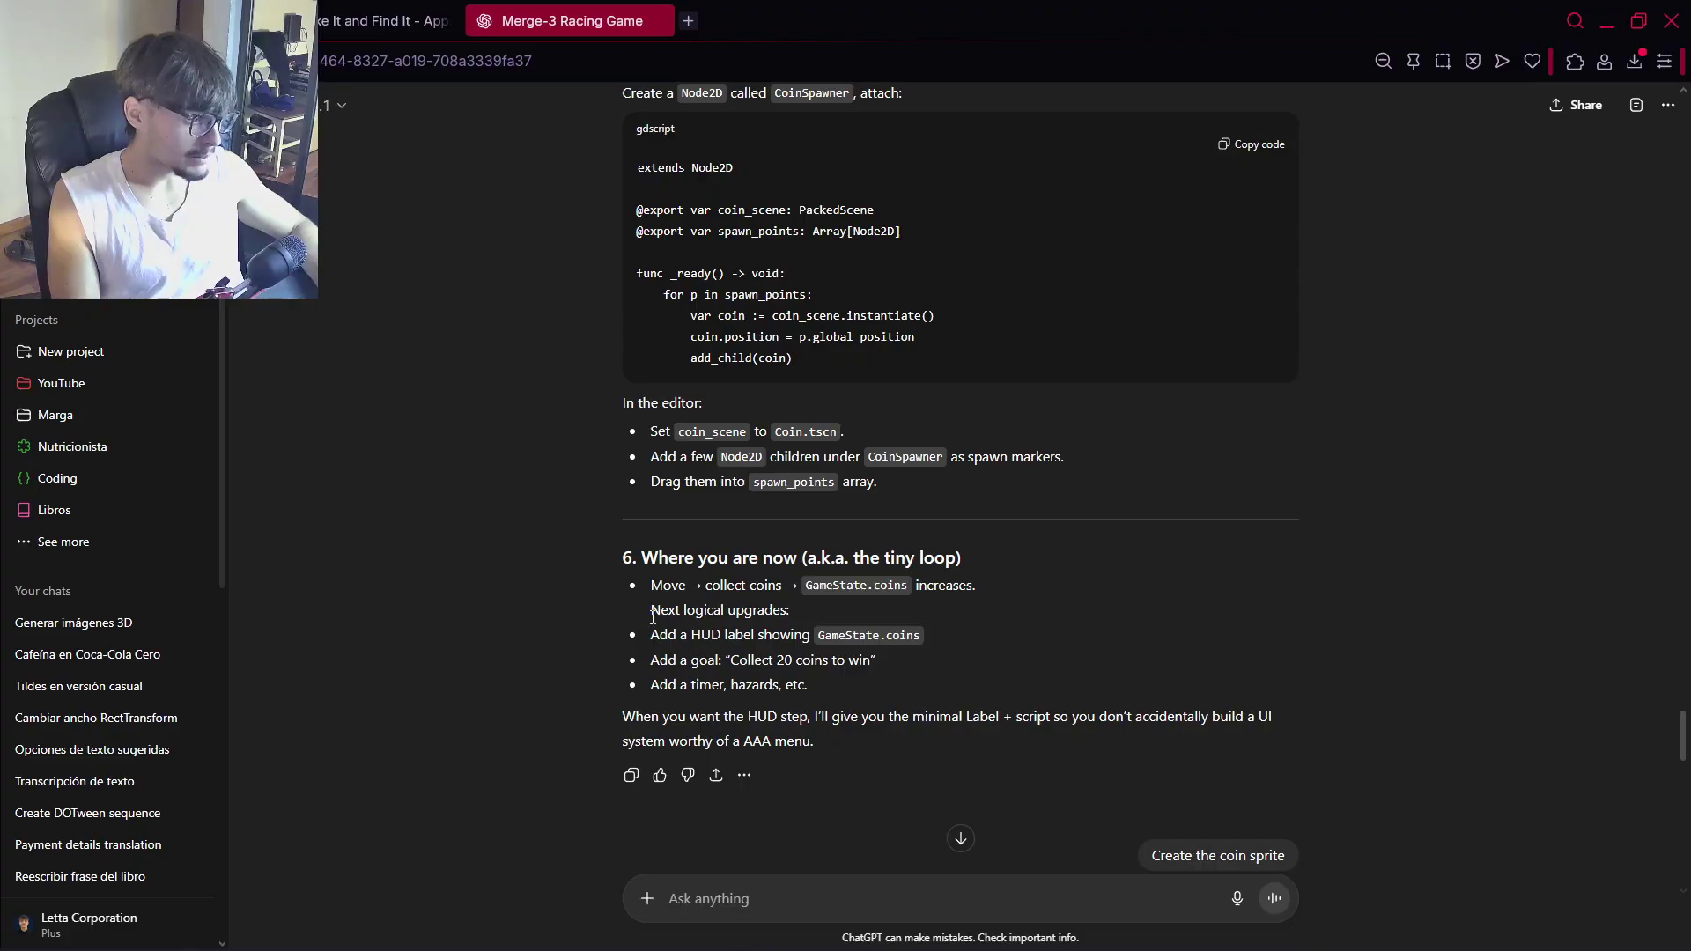
pyautogui.moveTo(652, 641); pyautogui.dragTo(969, 641)
pyautogui.click(966, 642)
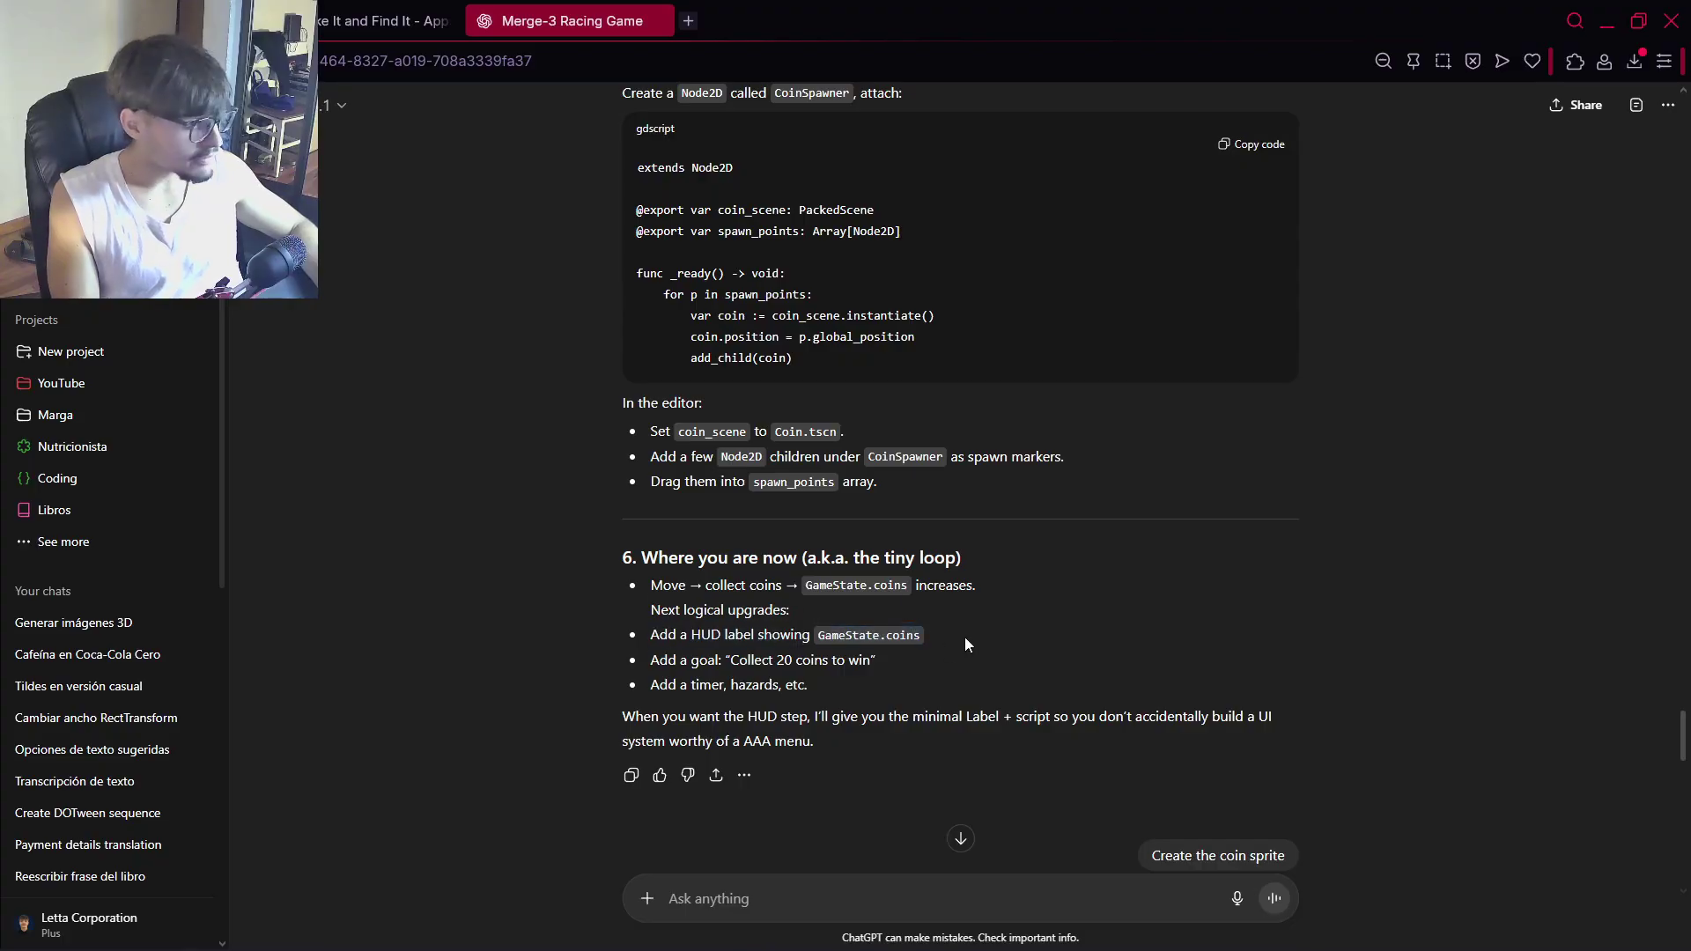
pyautogui.doubleClick(834, 632)
pyautogui.moveTo(654, 661); pyautogui.dragTo(877, 662)
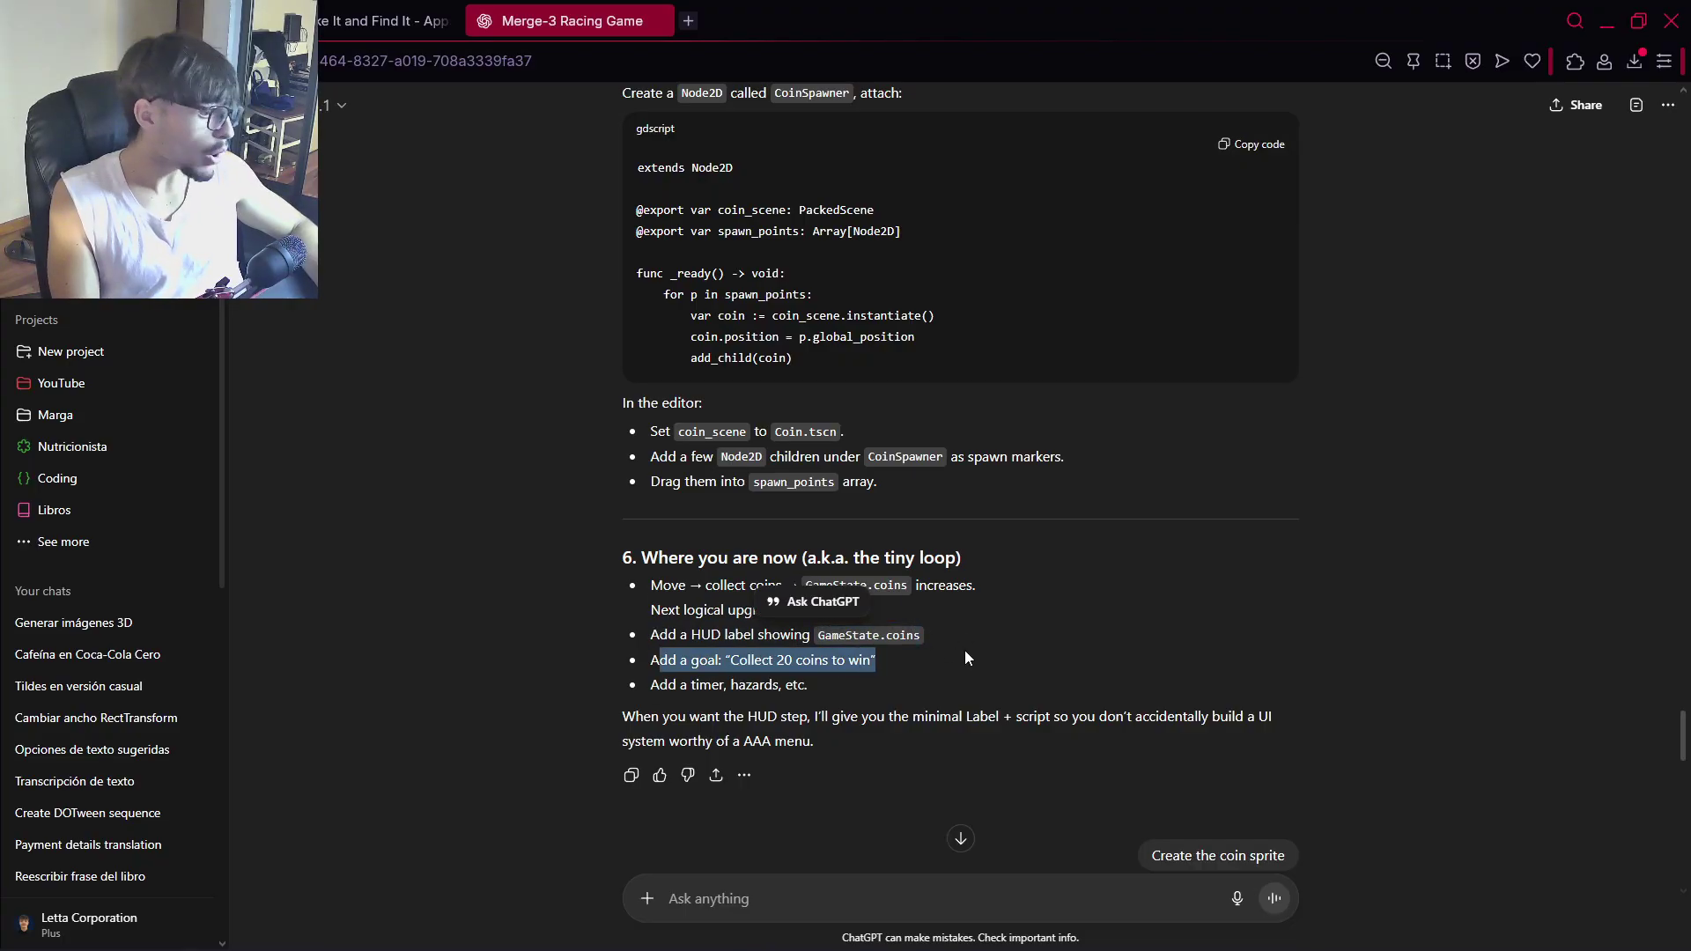
pyautogui.press('super')
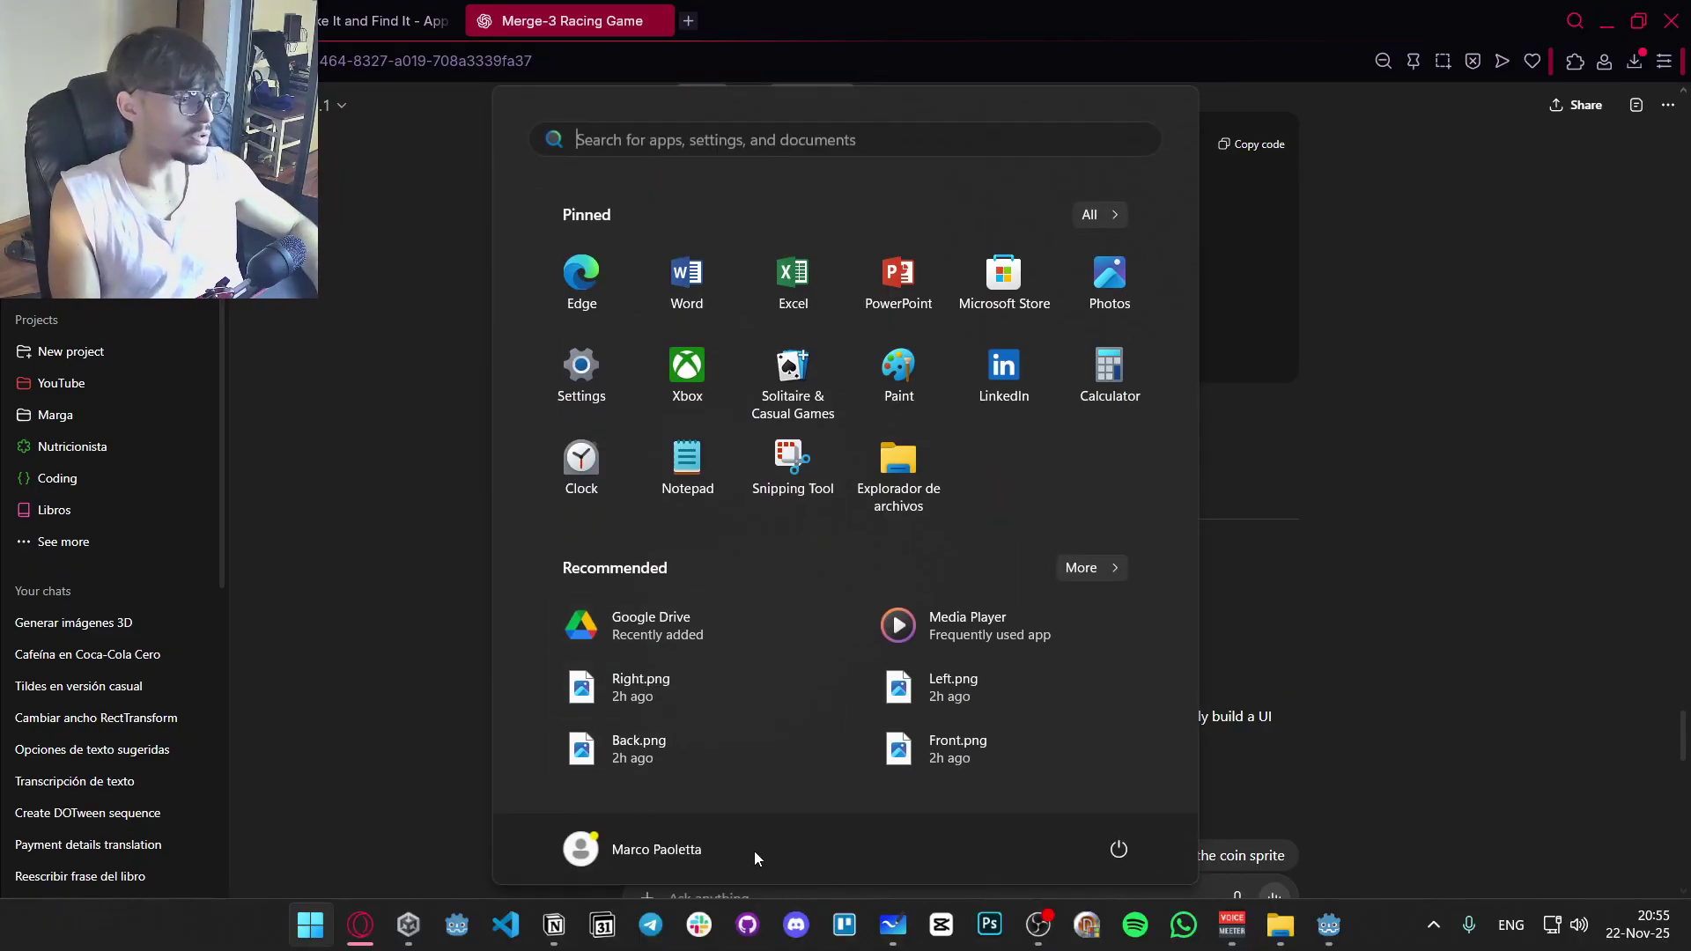
# Below 'Programming' on the whiteboard, add the line 'ITERATING AND WORKING WORKING WORKING!'
pyautogui.click(900, 924)
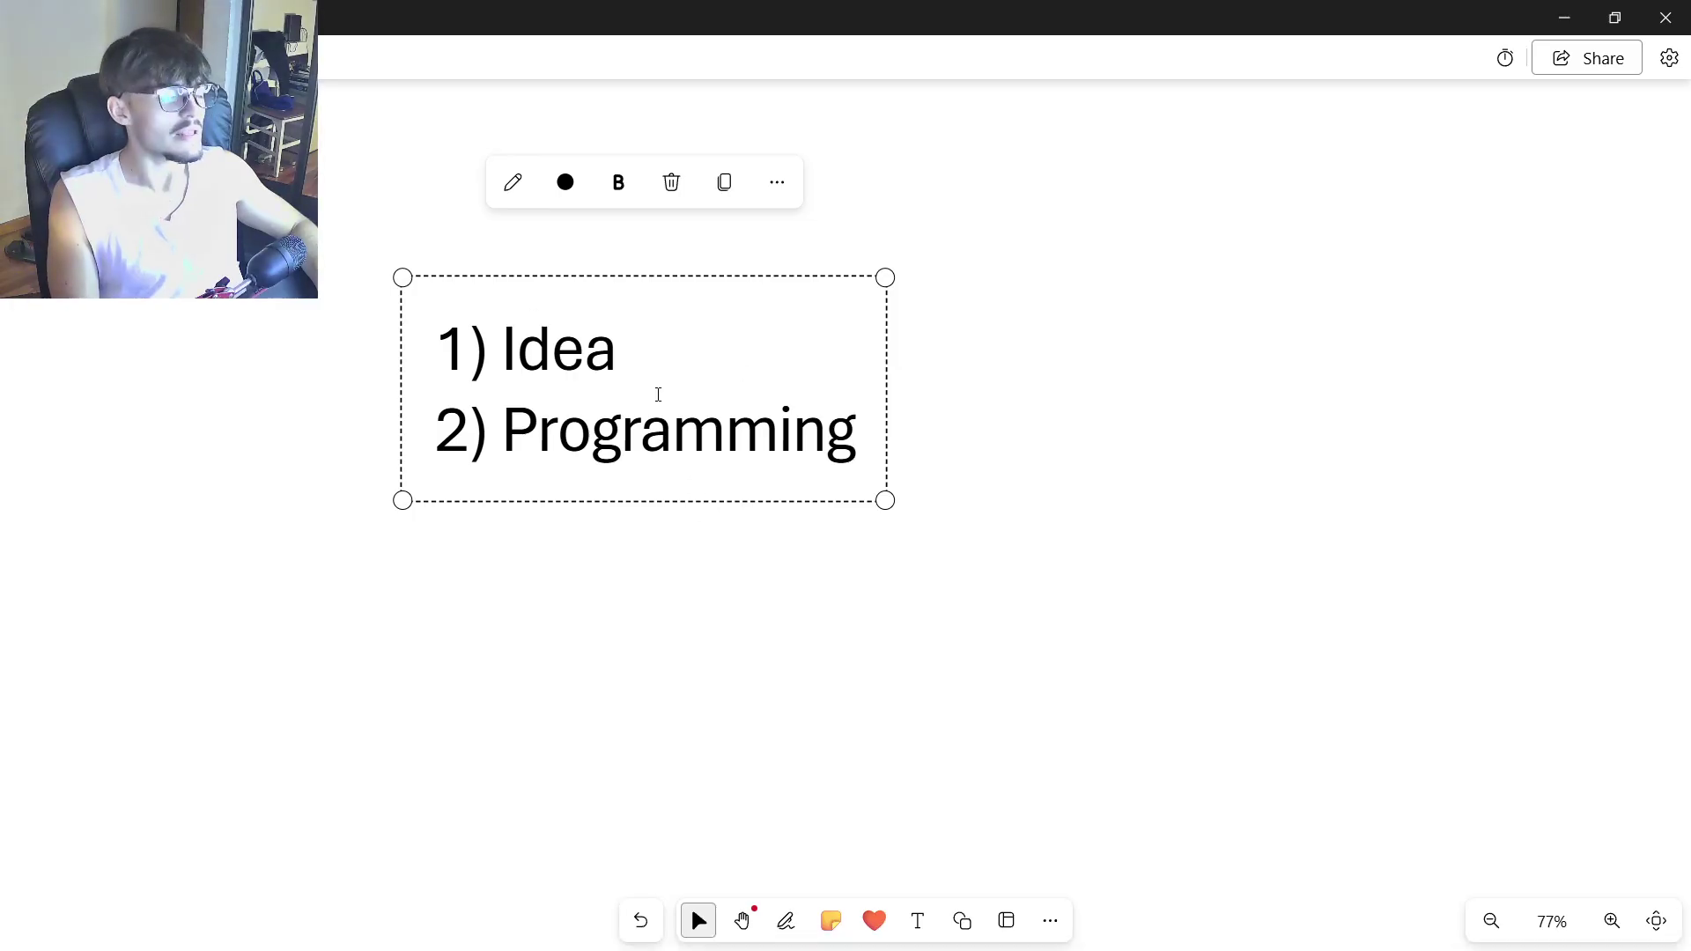
pyautogui.tripleClick(541, 370)
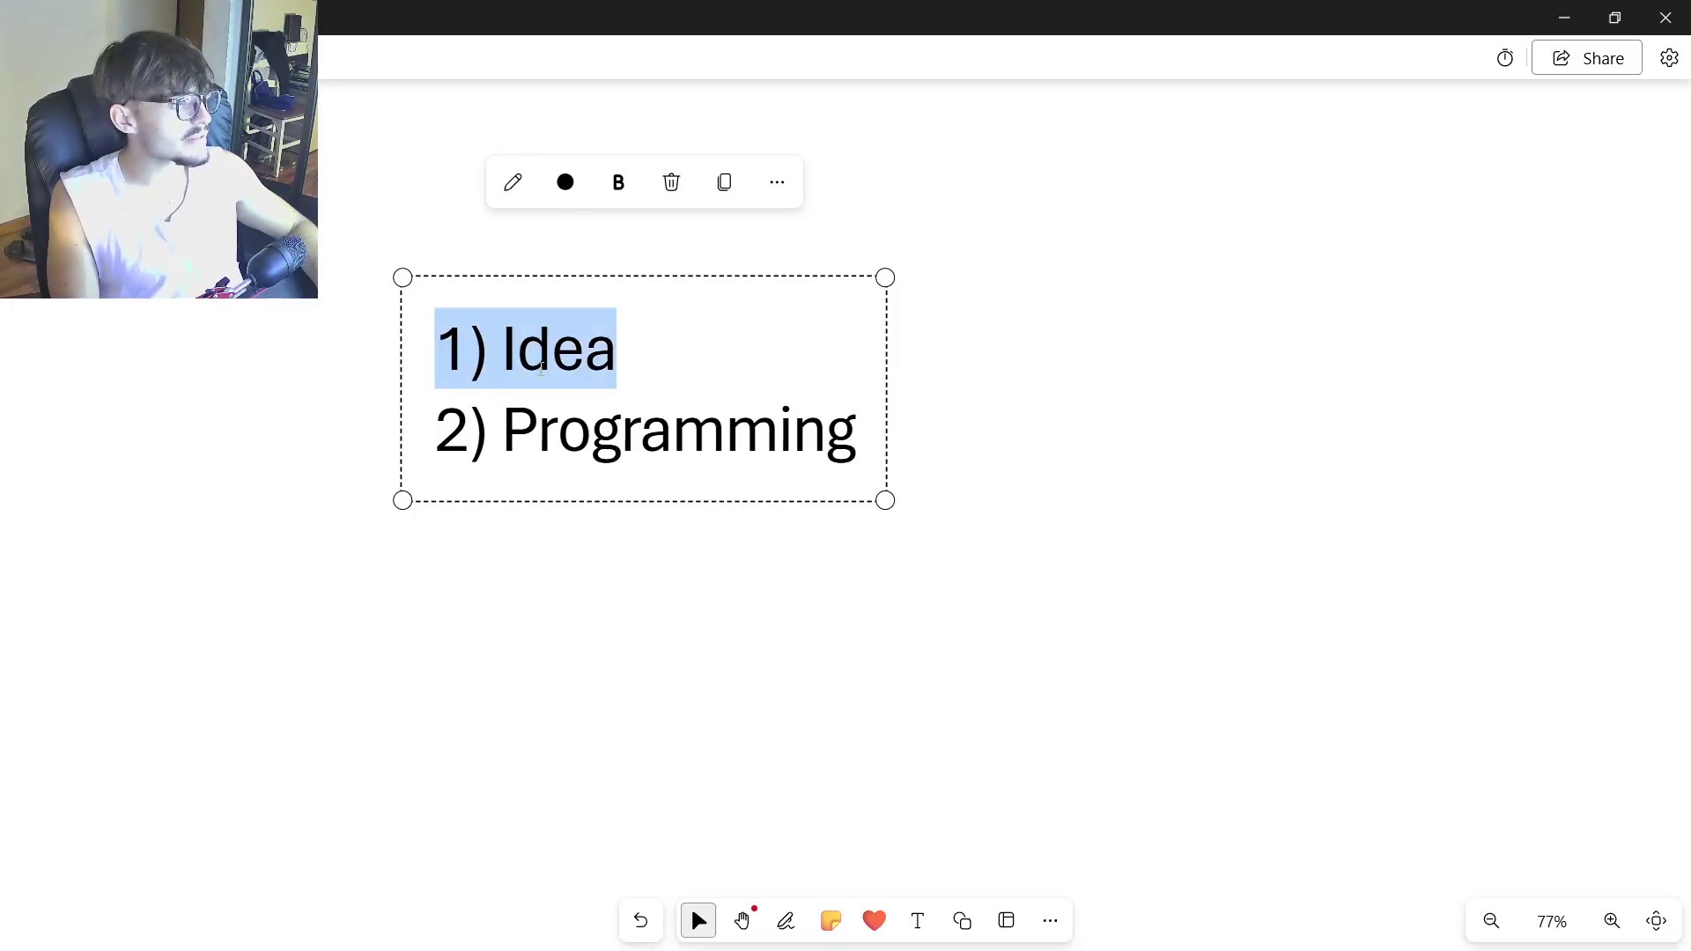
pyautogui.click(848, 428)
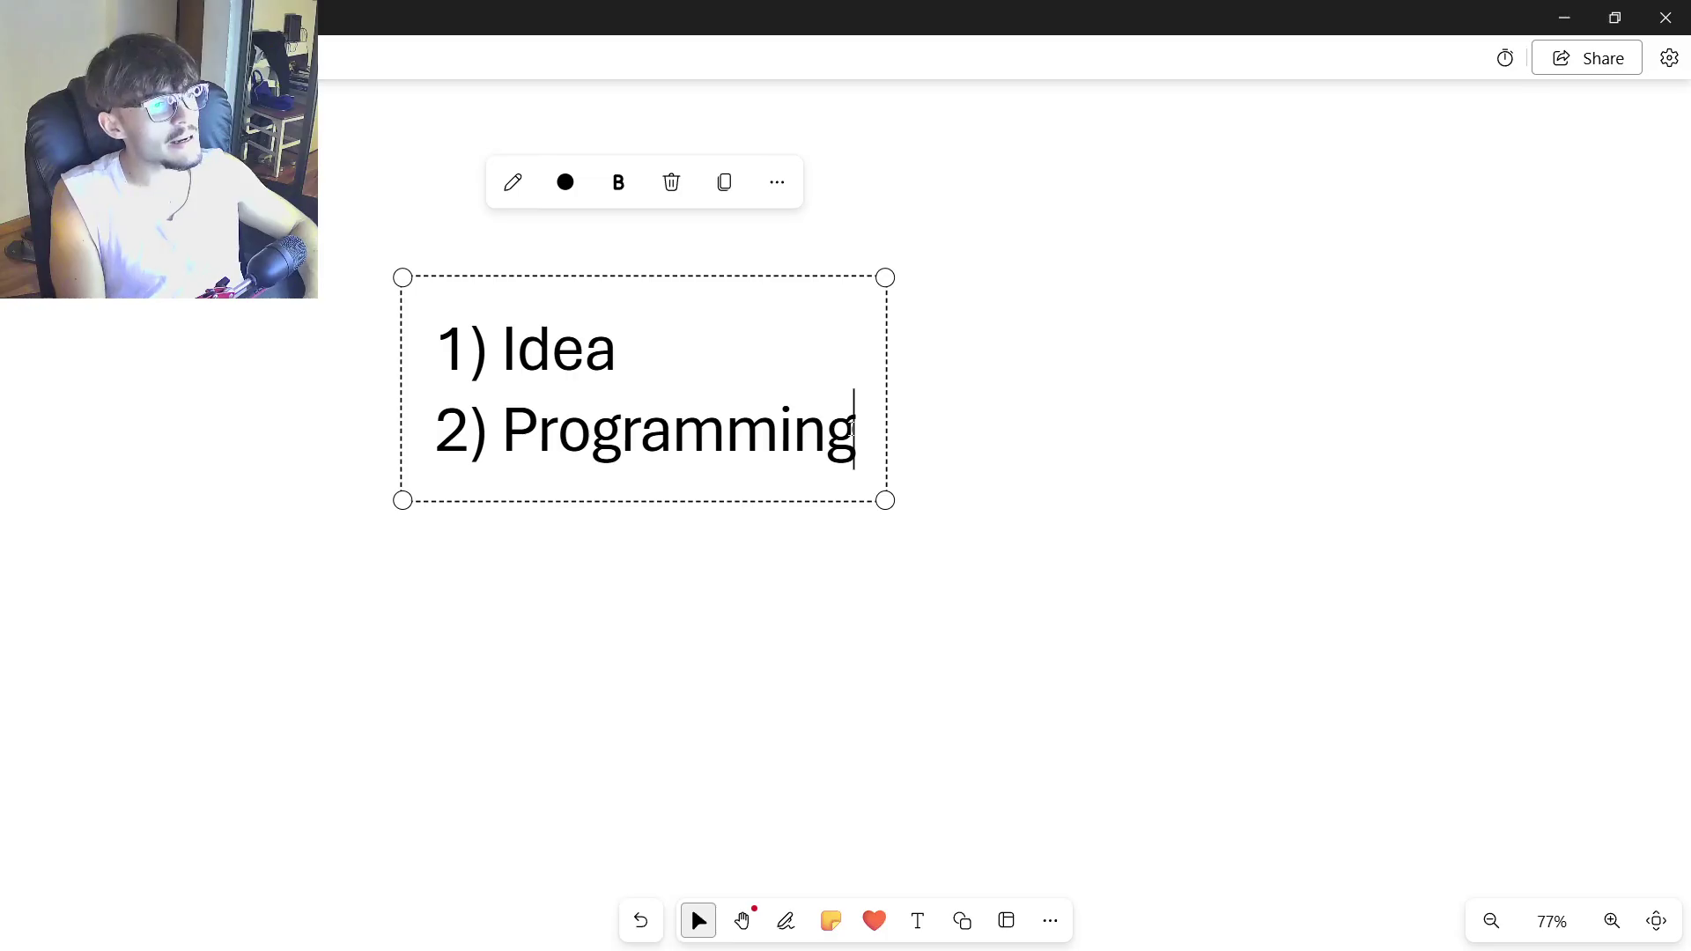
pyautogui.press('Return')
pyautogui.press('Return')
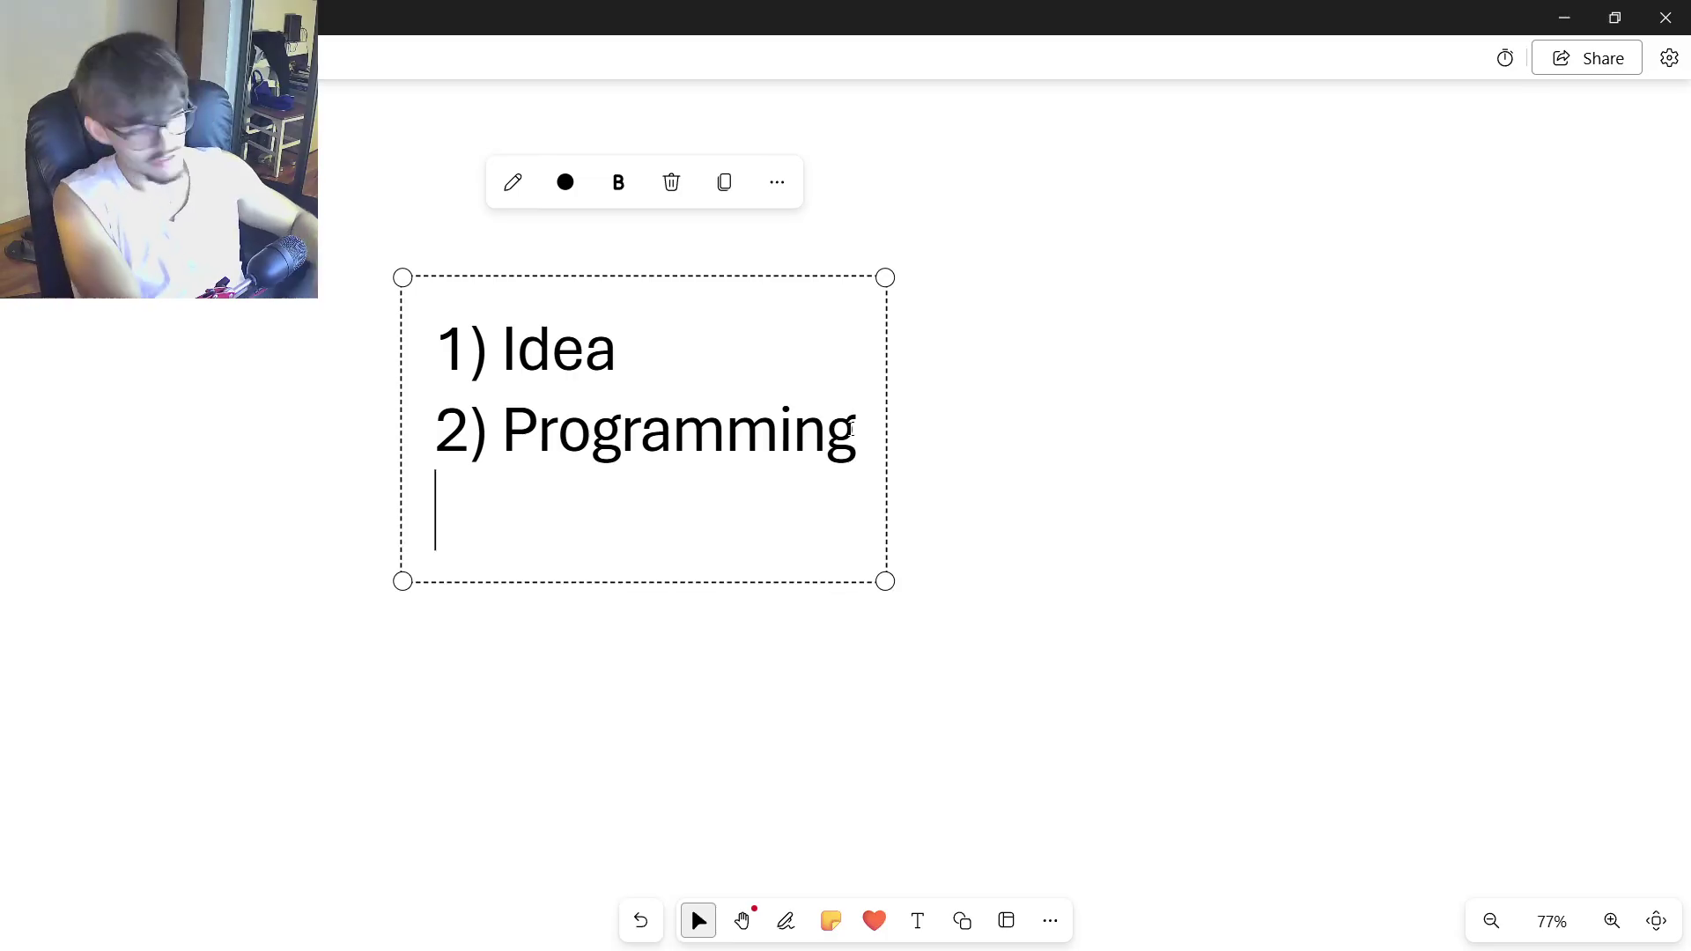
pyautogui.write('ITERATING')
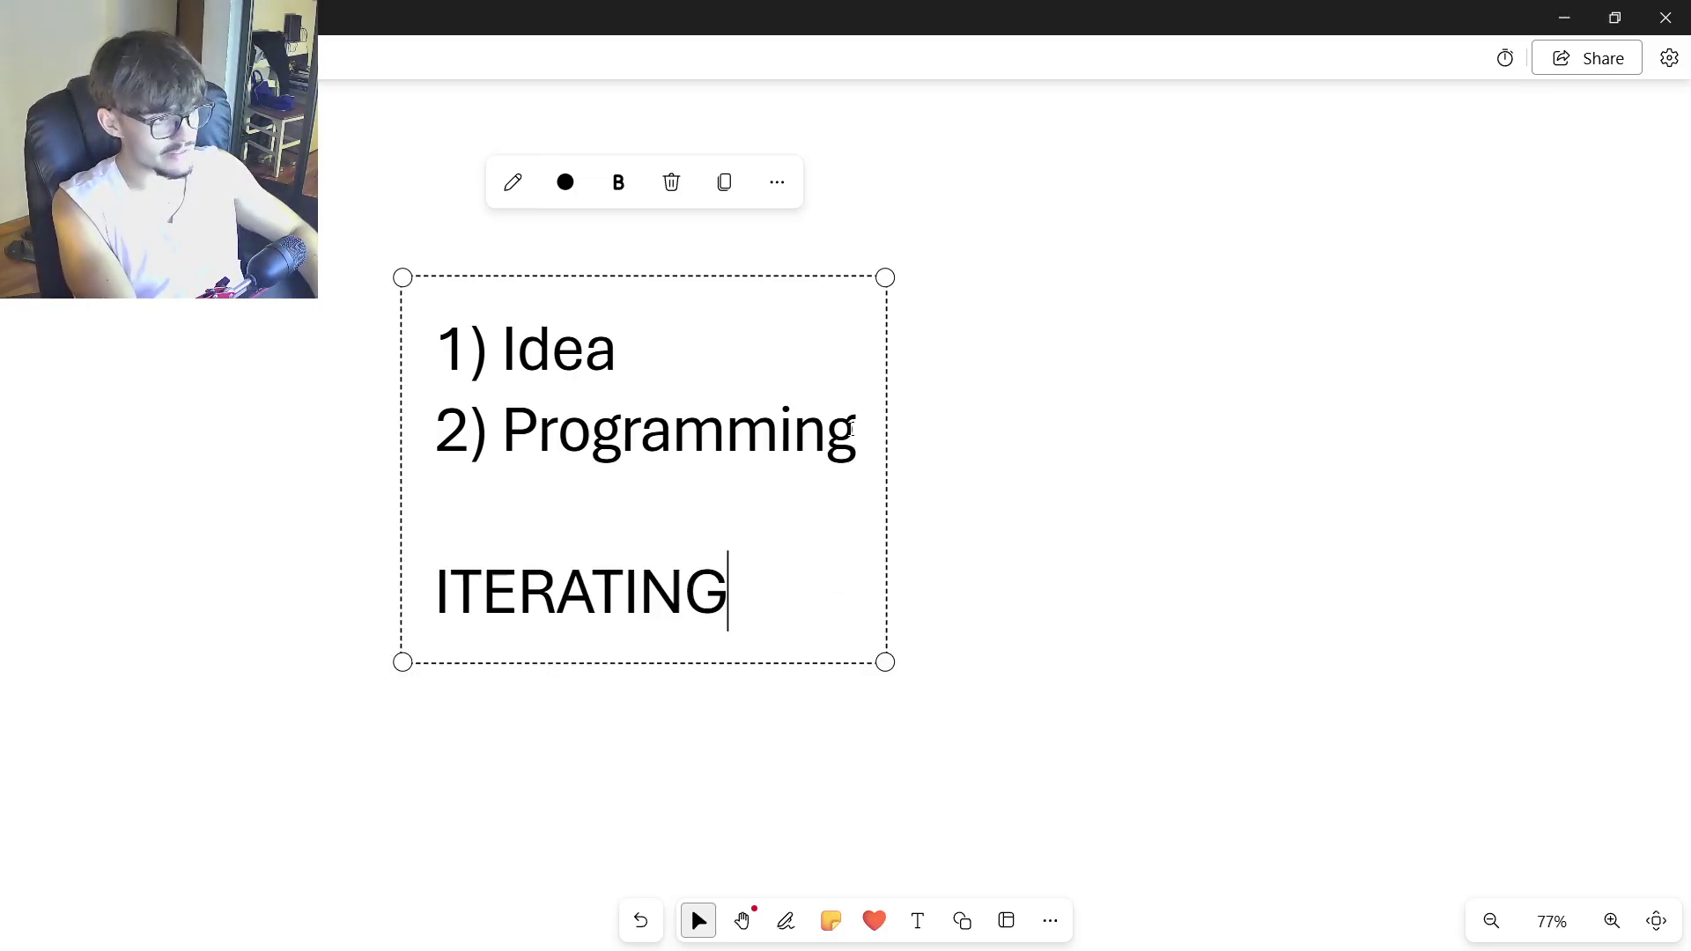
pyautogui.write(' AND C')
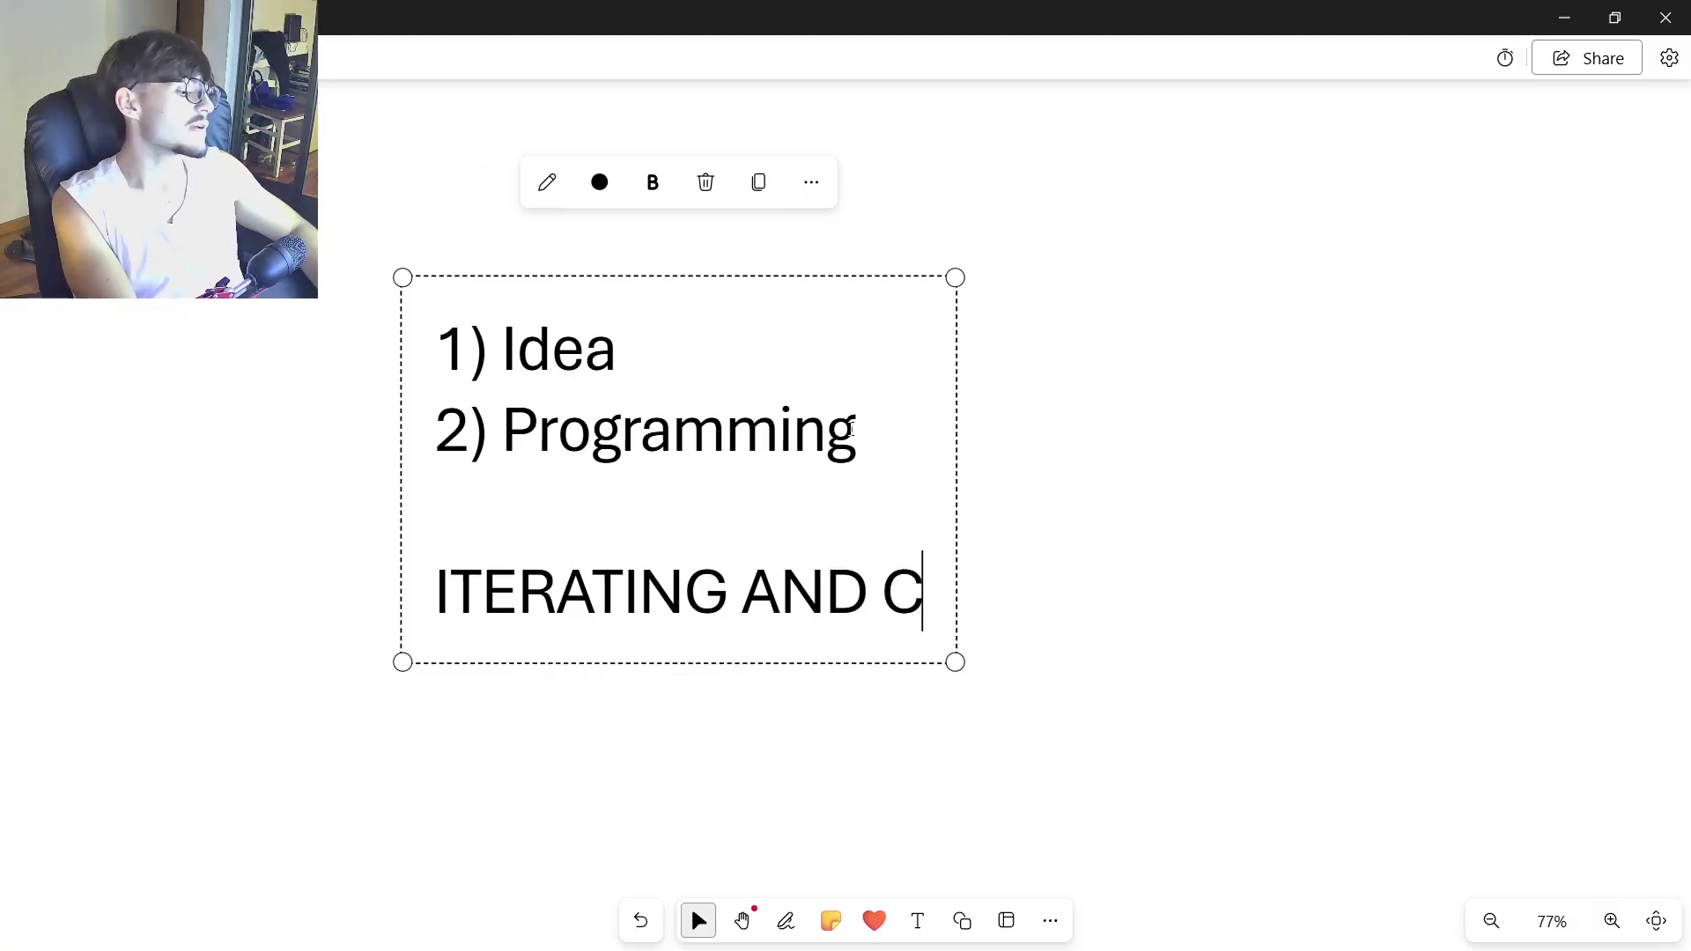
pyautogui.write('ONTINUING')
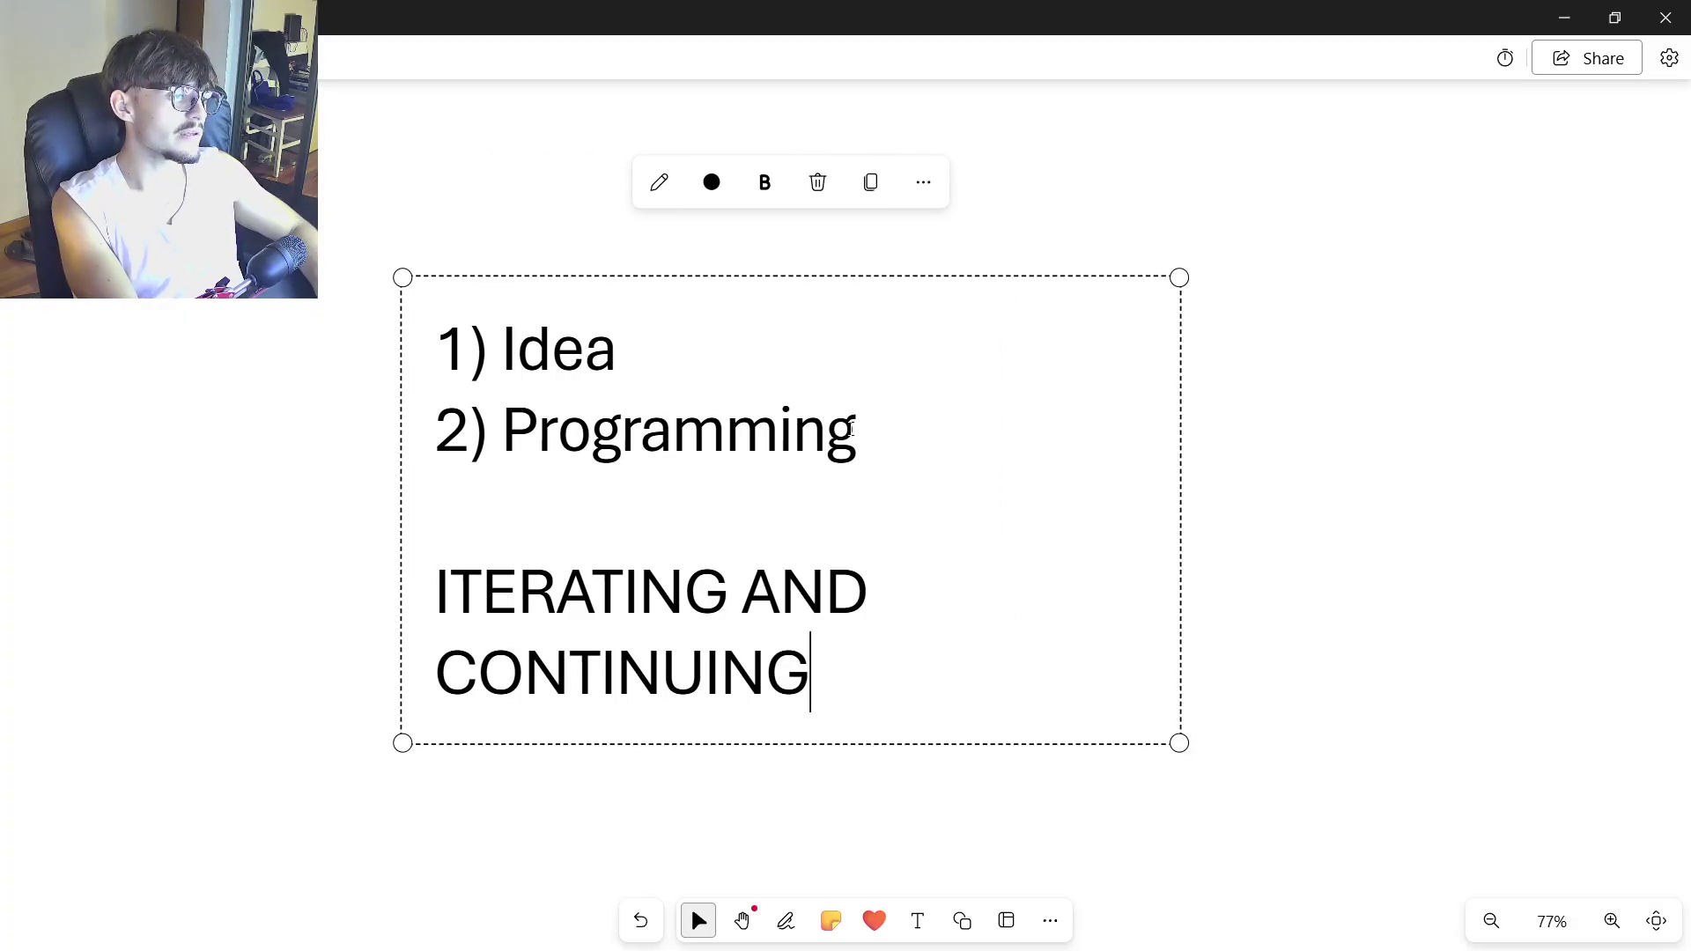
pyautogui.press('BackSpace')
pyautogui.press('BackSpace')
pyautogui.press('BackSpace')
pyautogui.press('BackSpace')
pyautogui.press('BackSpace')
pyautogui.press('BackSpace')
pyautogui.press('BackSpace')
pyautogui.press('BackSpace')
pyautogui.press('BackSpace')
pyautogui.press('BackSpace')
pyautogui.press('BackSpace')
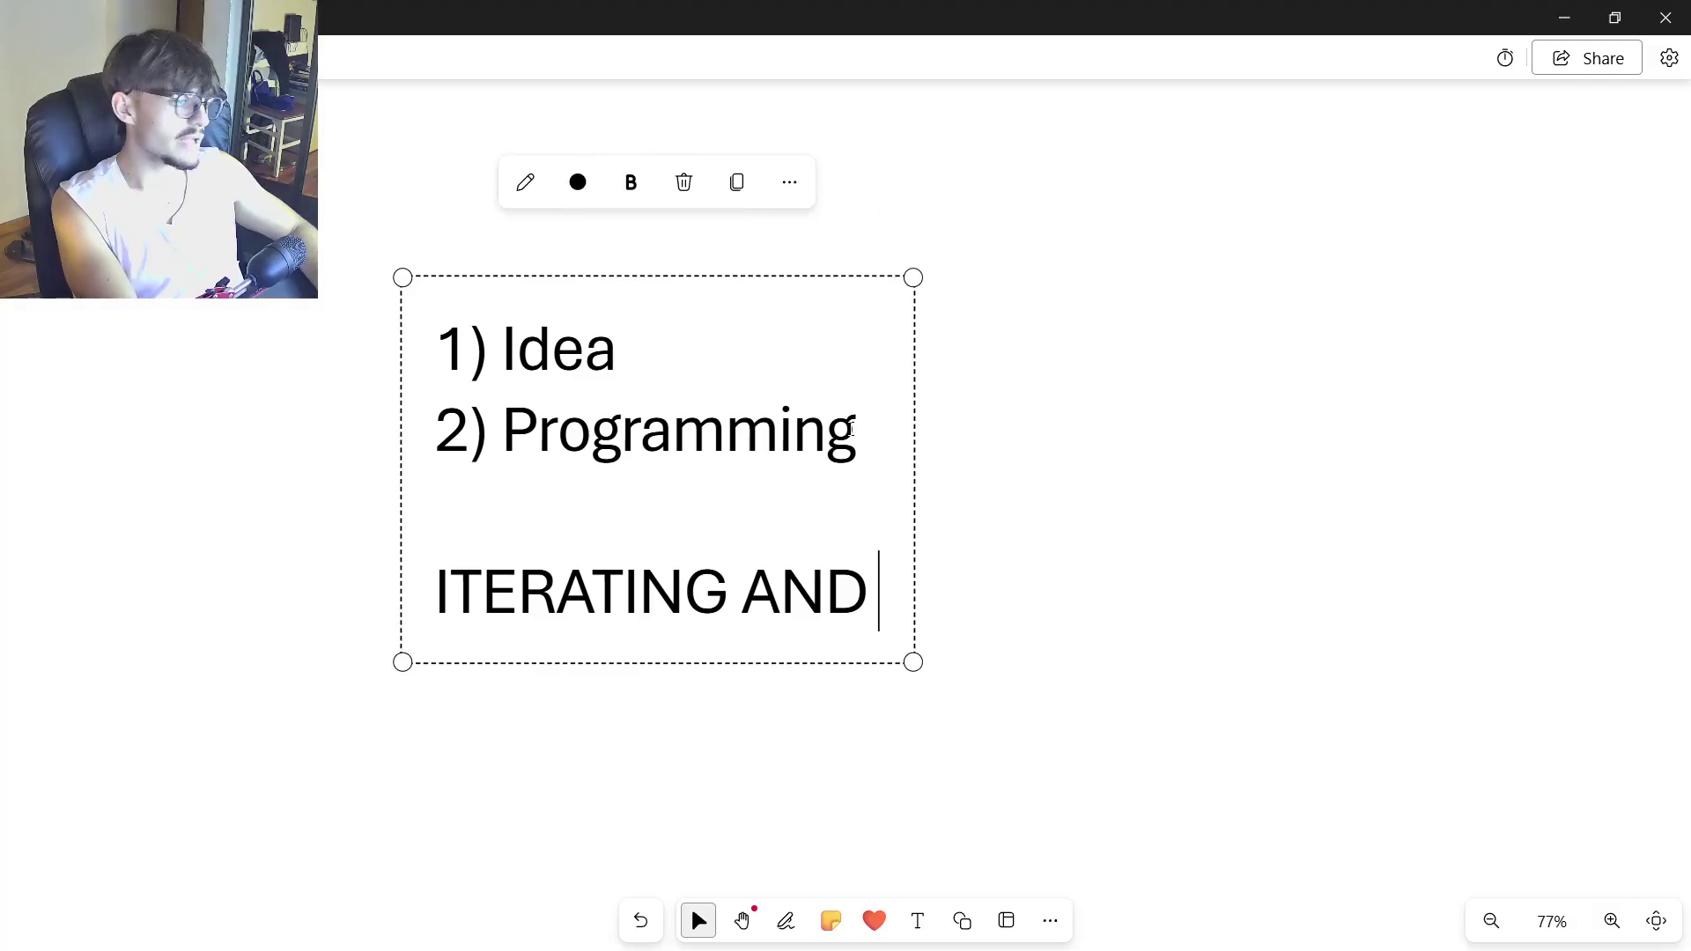
pyautogui.write('WORKING WORKING WO')
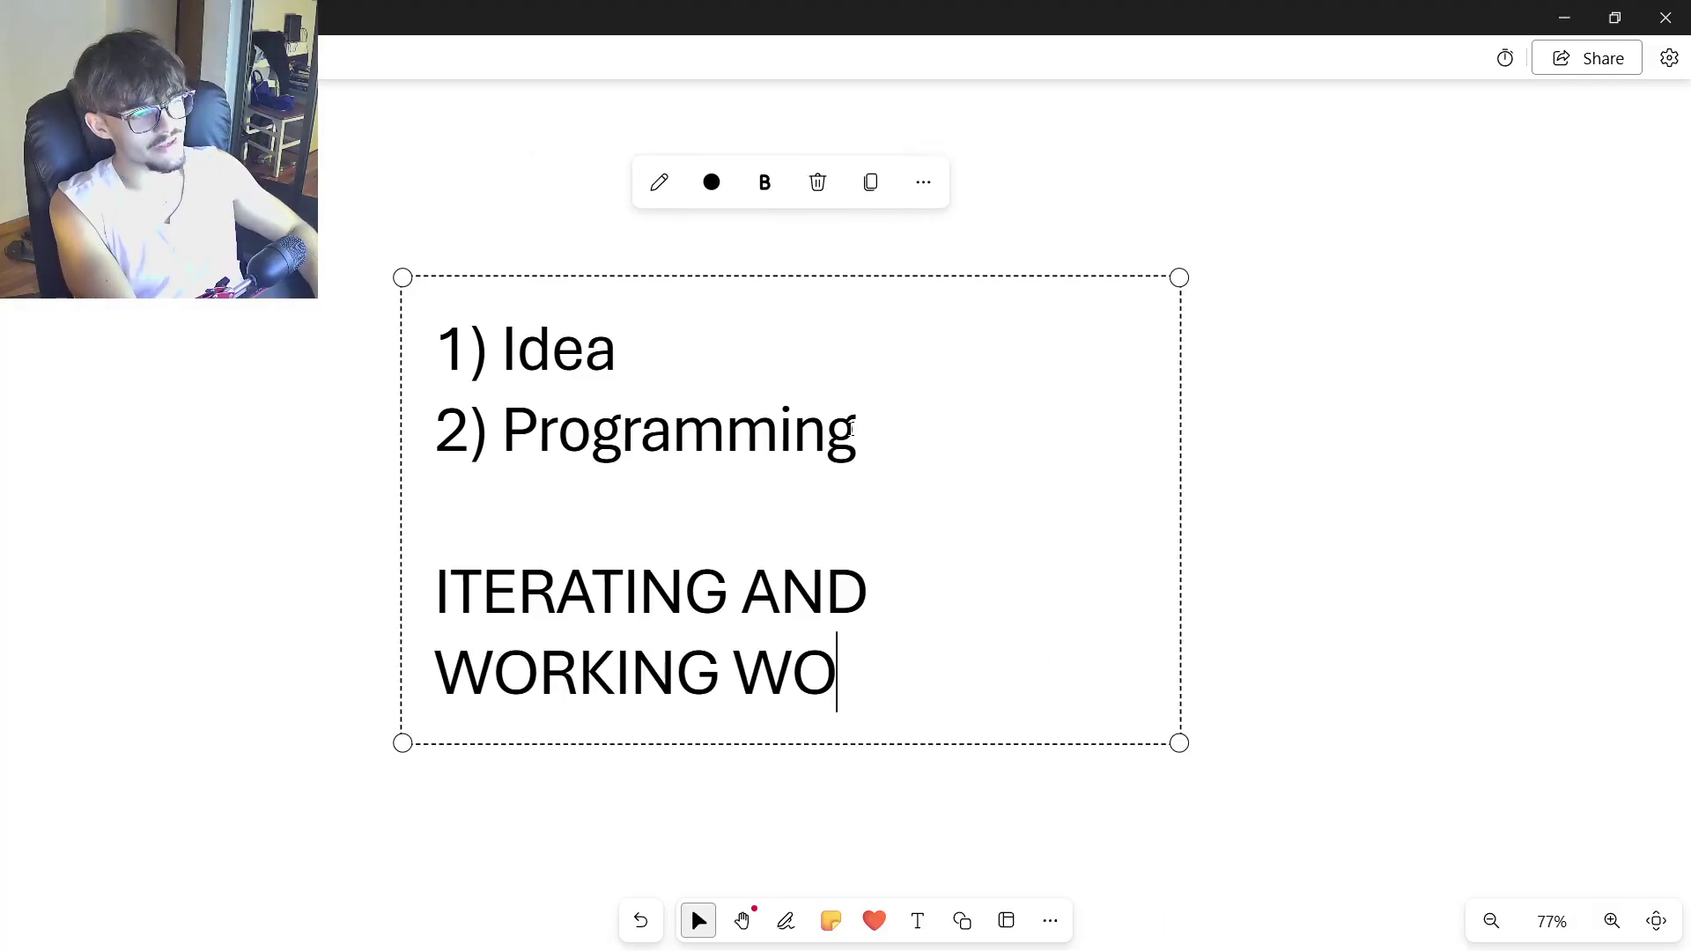
pyautogui.write('RKING!')
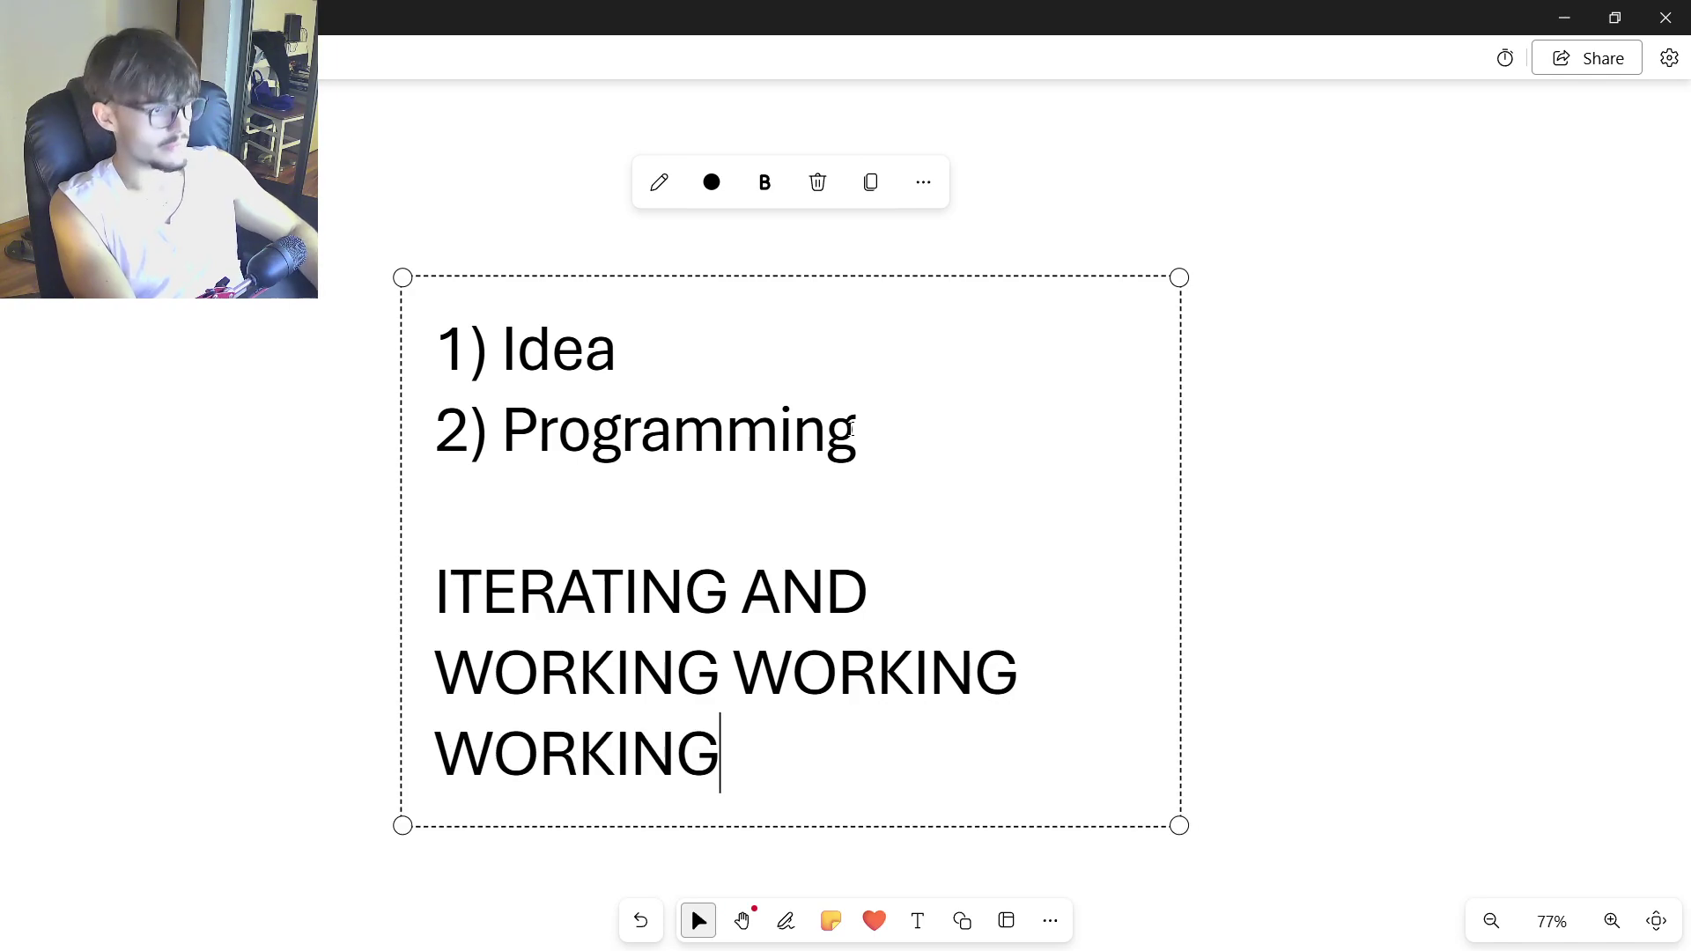
# Start a third numbered list item, typed so far as '3) Ar'
pyautogui.press('Up')
pyautogui.press('Up')
pyautogui.press('Up')
pyautogui.press('Up')
pyautogui.press('Down')
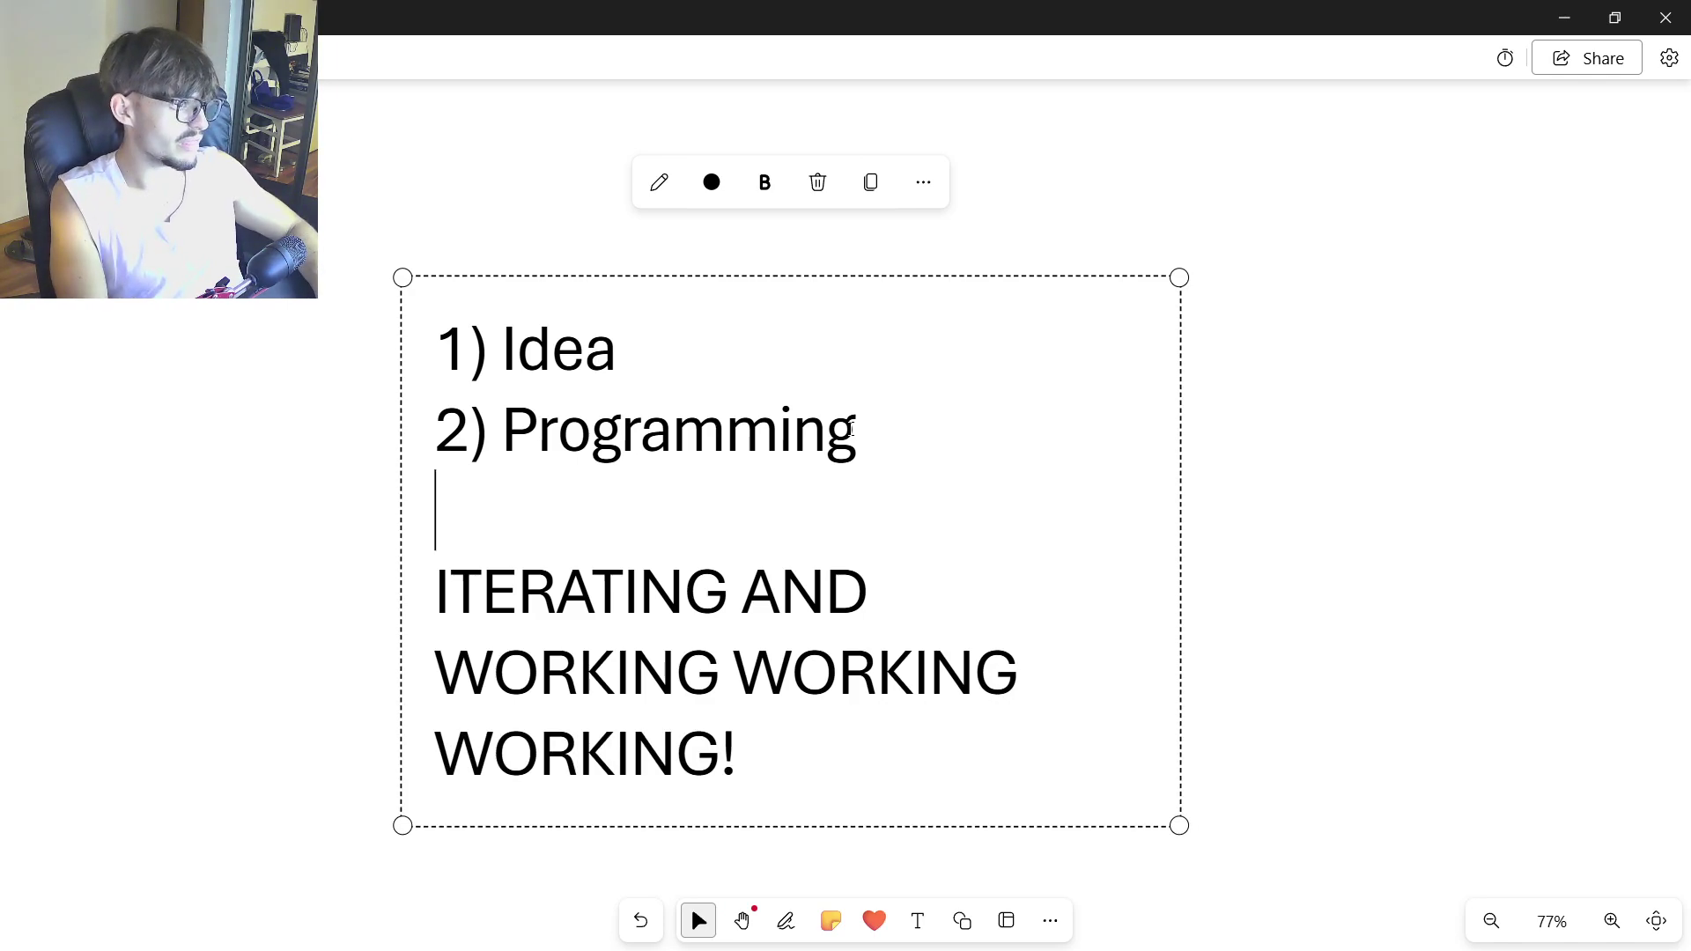
pyautogui.press('Return')
pyautogui.write('3) Ar')
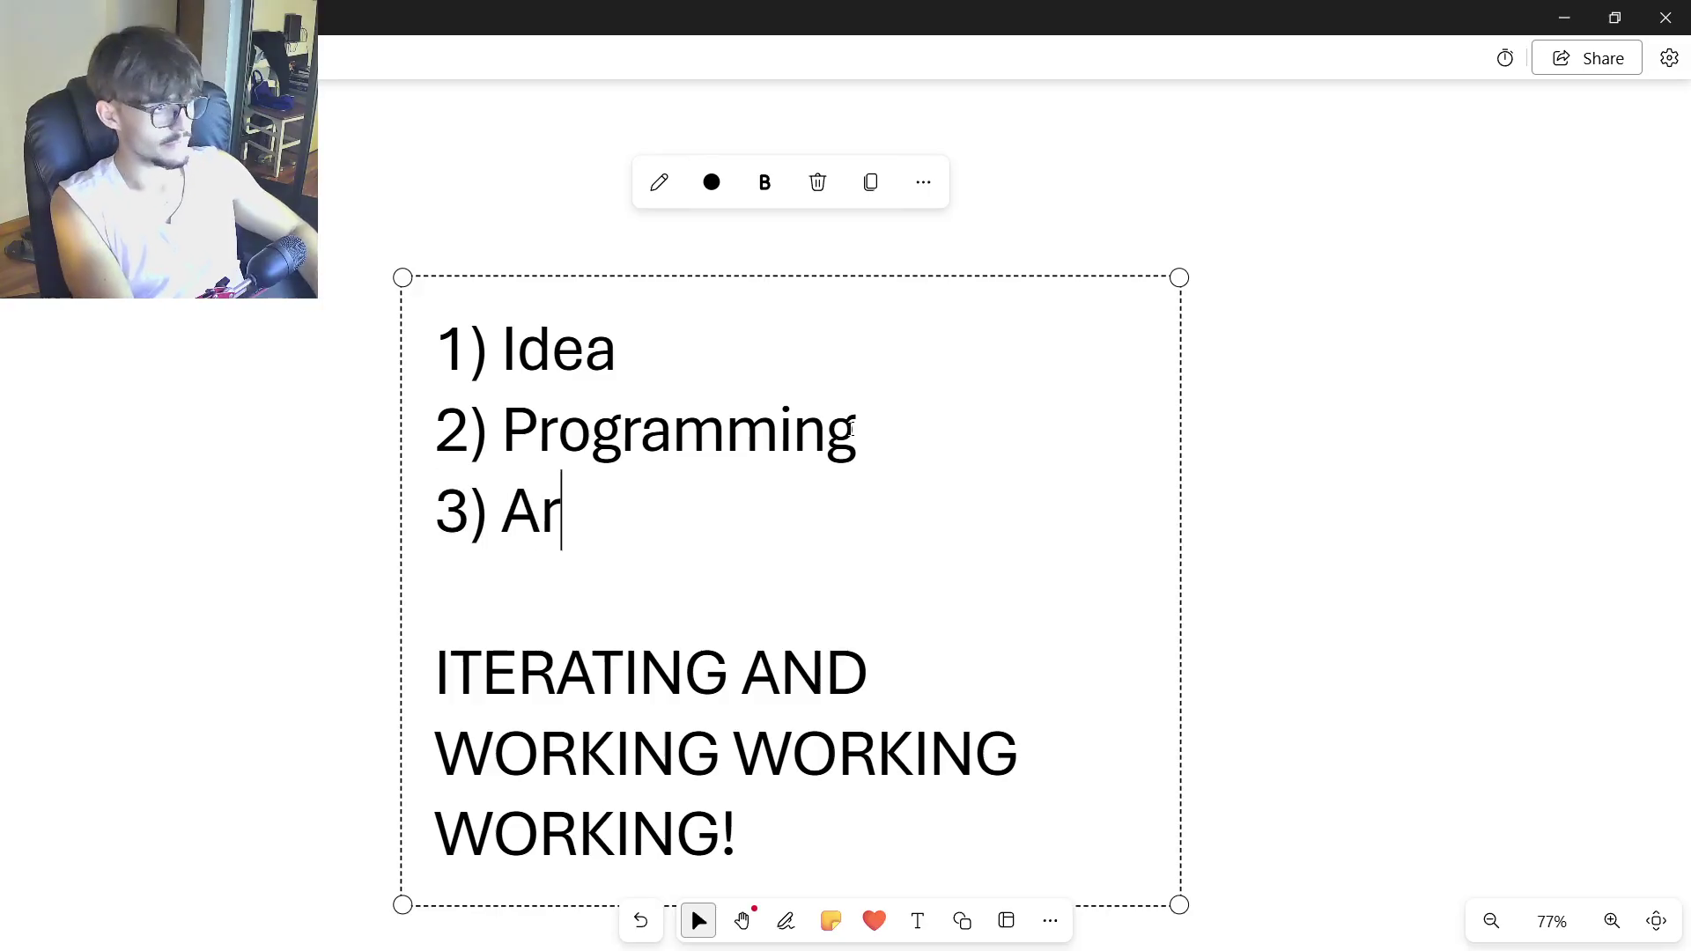